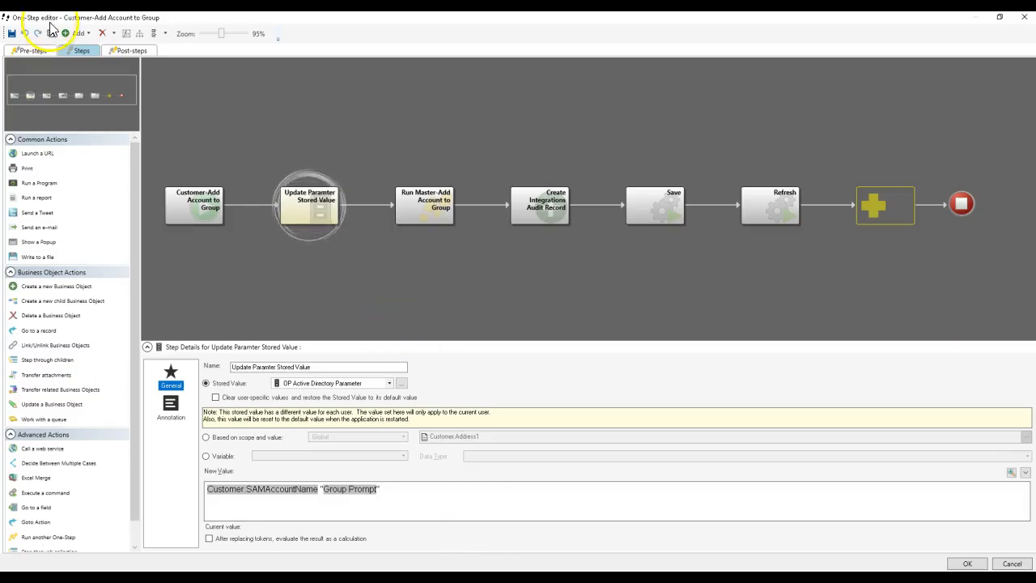
{"action": "left_click_drag", "start_coordinate": [376, 65], "coordinate": [556, 81]}
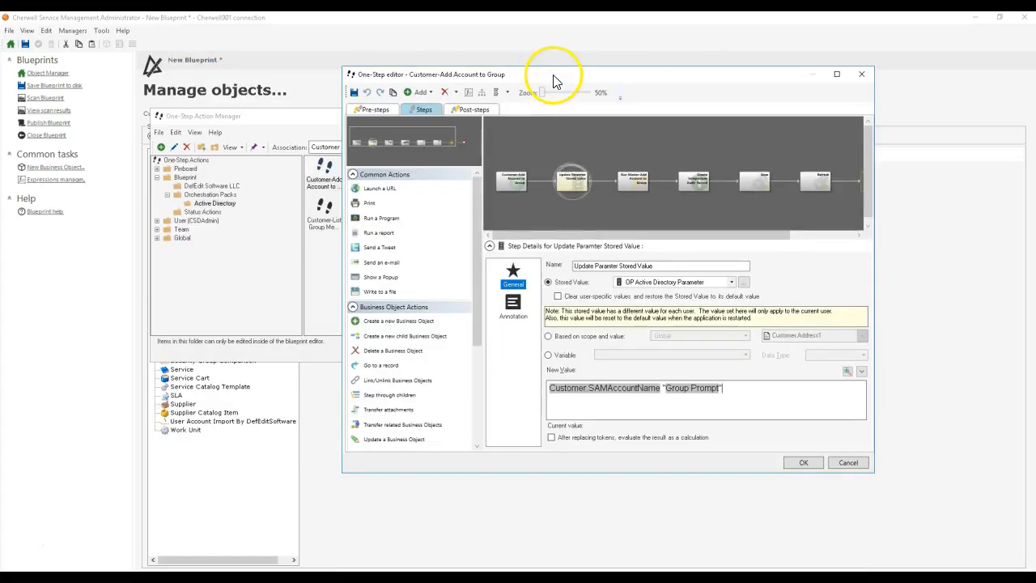
{"action": "double_click", "coordinate": [556, 81]}
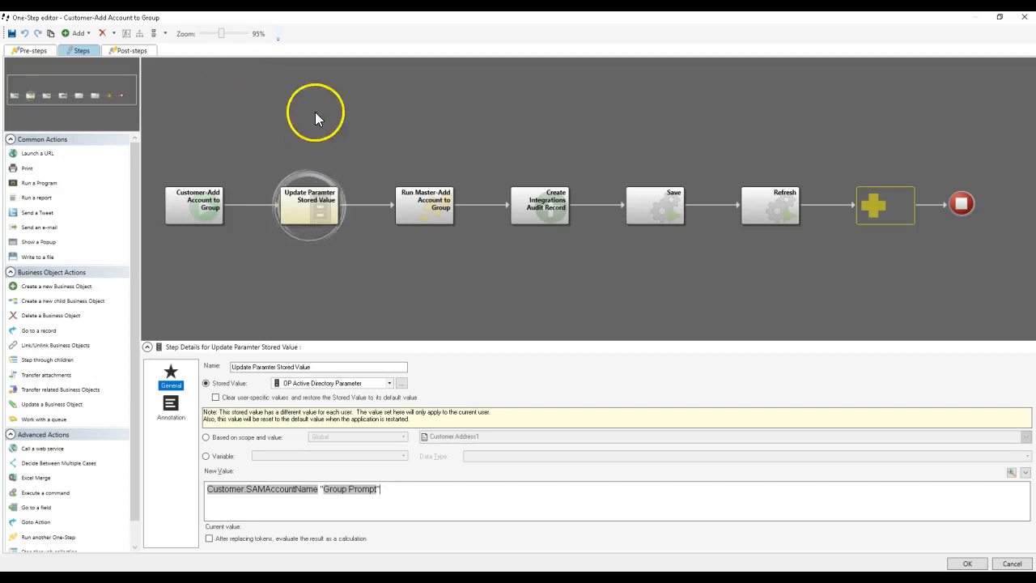
{"action": "left_click_drag", "start_coordinate": [522, 104], "coordinate": [646, 73]}
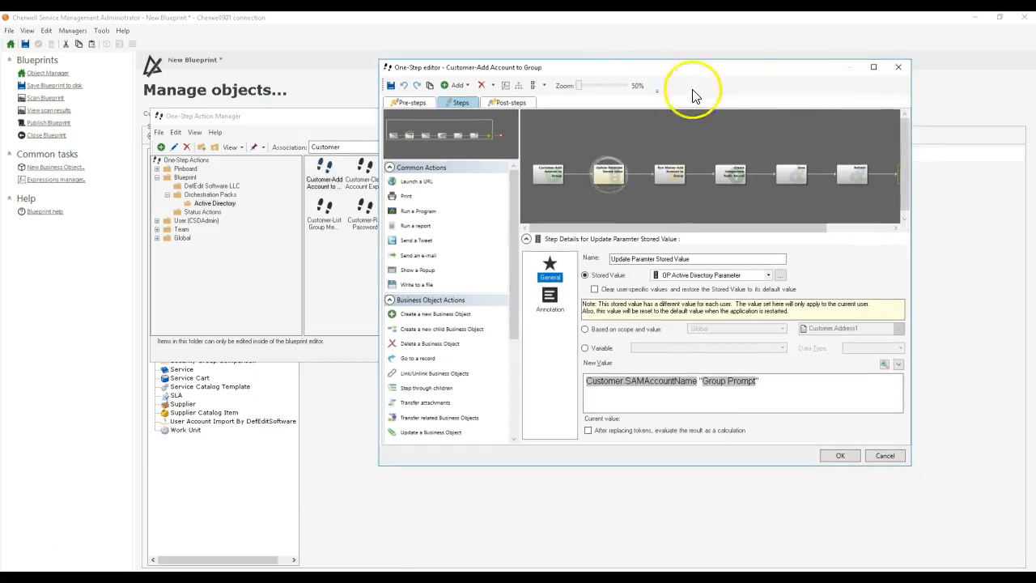
{"action": "left_click", "coordinate": [884, 68]}
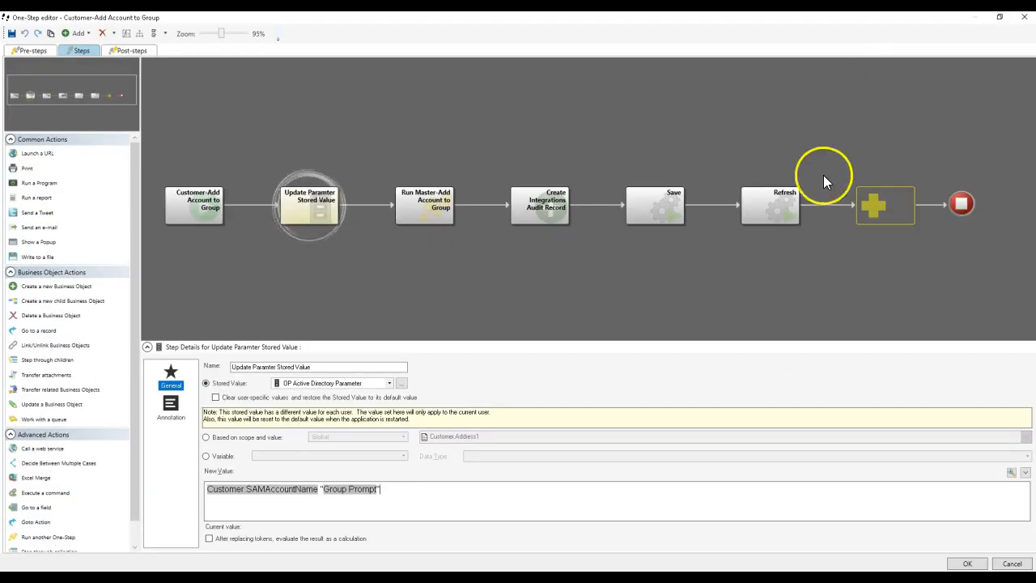
Step: Browse the unassociated blueprint One-Steps under Orchestration Packs > Active Directory from the Run Master-Add Account to Group step, then close the manager
{"action": "left_click", "coordinate": [421, 207]}
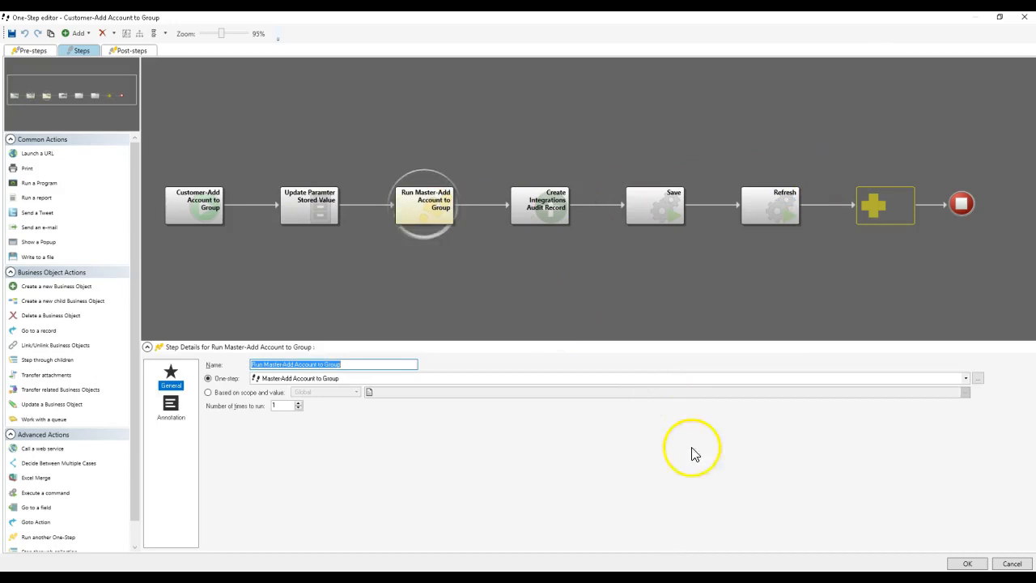
{"action": "left_click", "coordinate": [977, 378]}
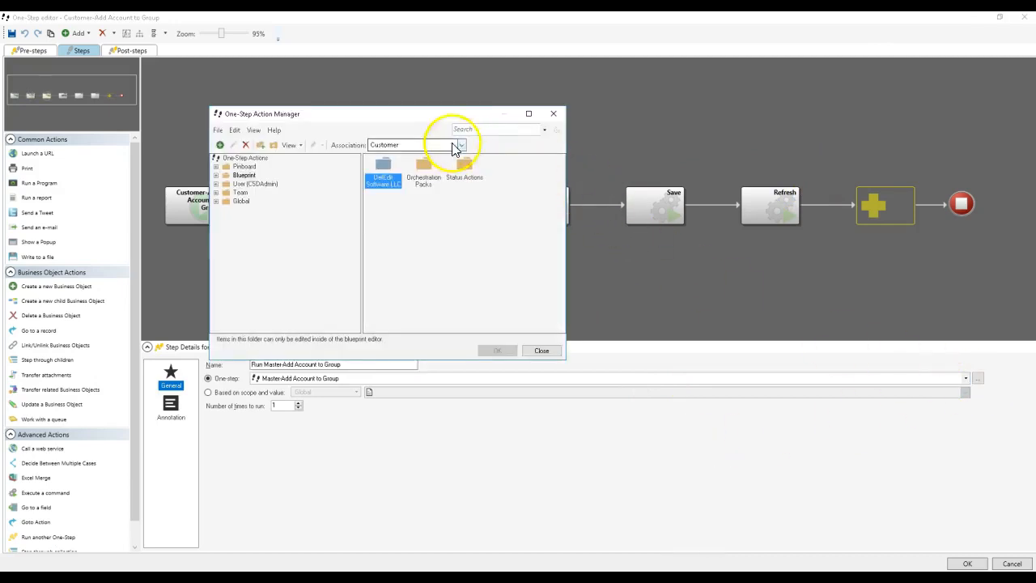
{"action": "left_click_drag", "start_coordinate": [433, 114], "coordinate": [664, 86]}
{"action": "double_click", "coordinate": [657, 149]}
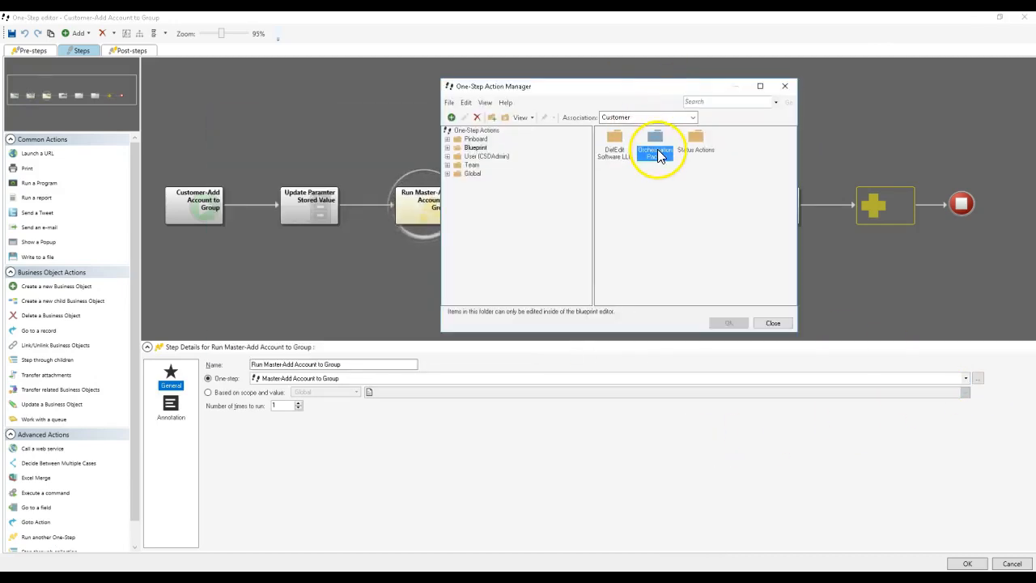
{"action": "left_click", "coordinate": [627, 119]}
{"action": "left_click", "coordinate": [625, 128]}
{"action": "double_click", "coordinate": [609, 141]}
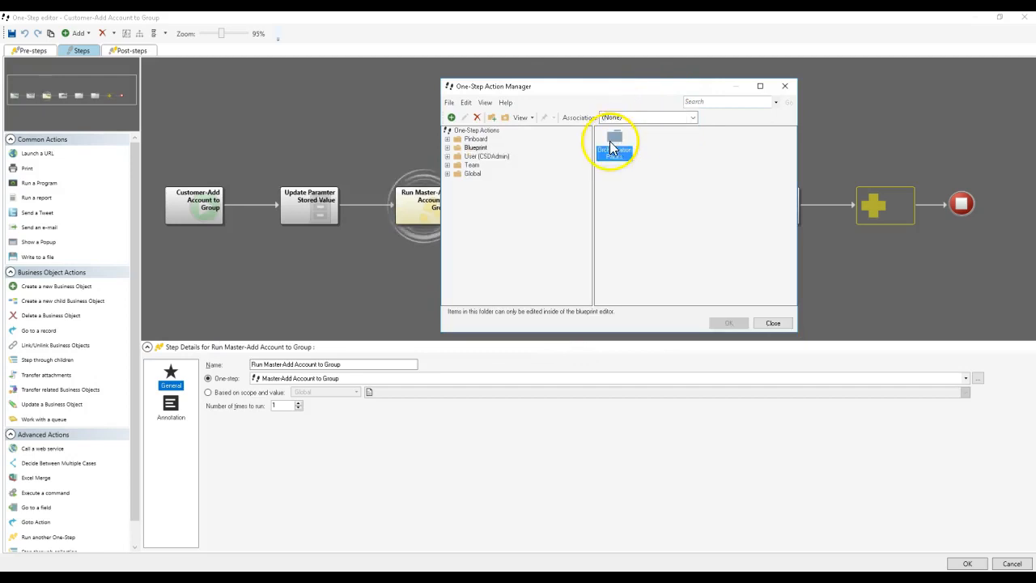
{"action": "double_click", "coordinate": [610, 142]}
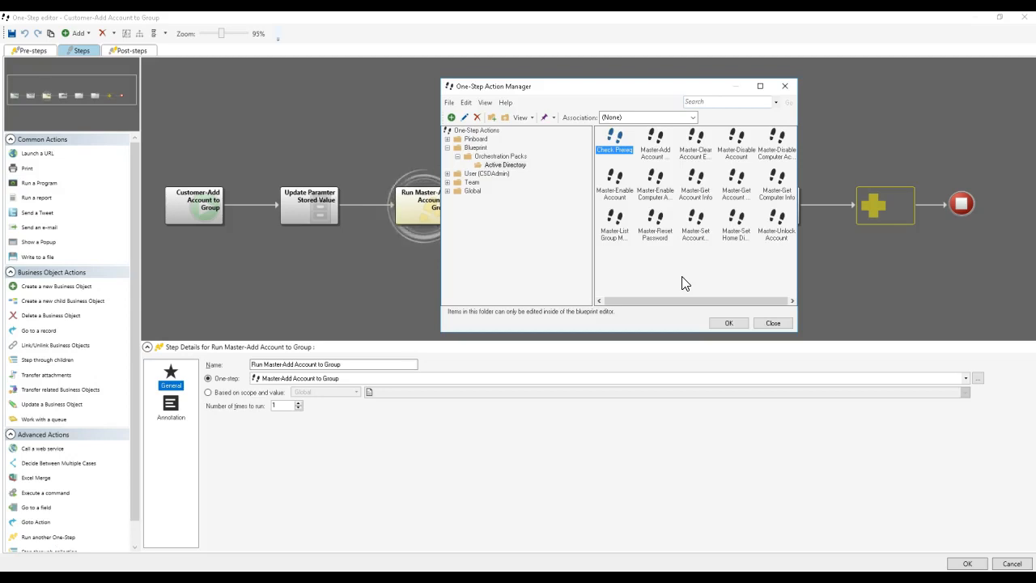
{"action": "left_click", "coordinate": [767, 323]}
{"action": "left_click_drag", "start_coordinate": [148, 19], "coordinate": [490, 277]}
{"action": "left_click_drag", "start_coordinate": [352, 16], "coordinate": [352, 14]}
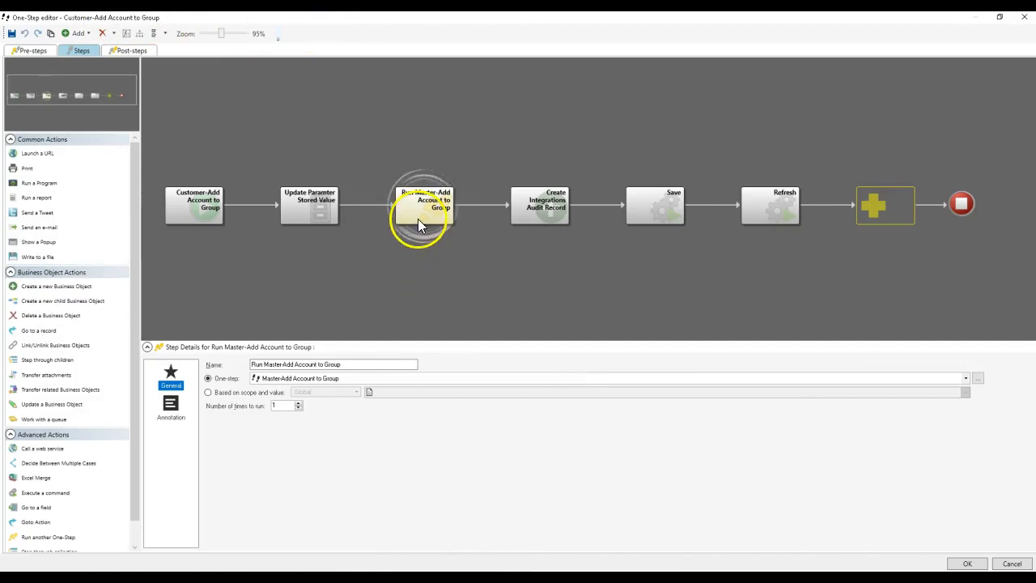
Step: Reopen the One-Step selection, review the Active Directory master One-Steps with association set to (None), and close it without choosing one
{"action": "left_click", "coordinate": [977, 379]}
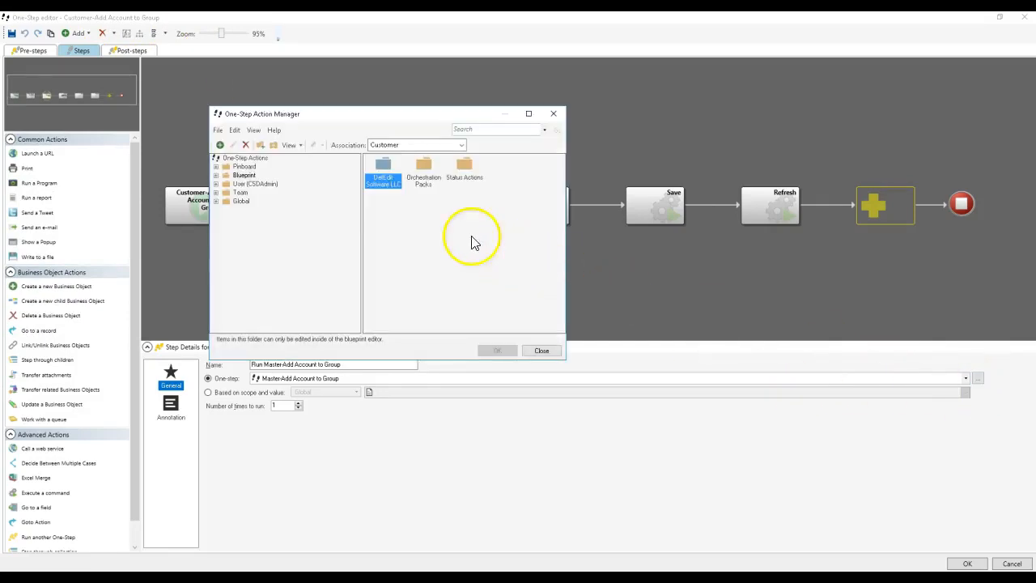
{"action": "left_click", "coordinate": [402, 146]}
{"action": "left_click", "coordinate": [398, 156]}
{"action": "double_click", "coordinate": [392, 178]}
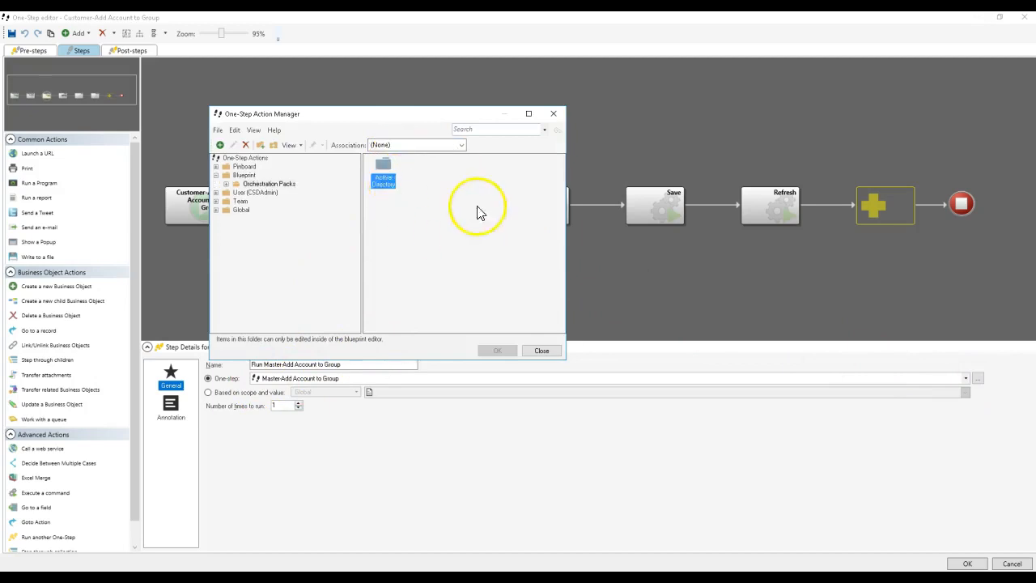
{"action": "double_click", "coordinate": [384, 174]}
{"action": "left_click", "coordinate": [427, 302]}
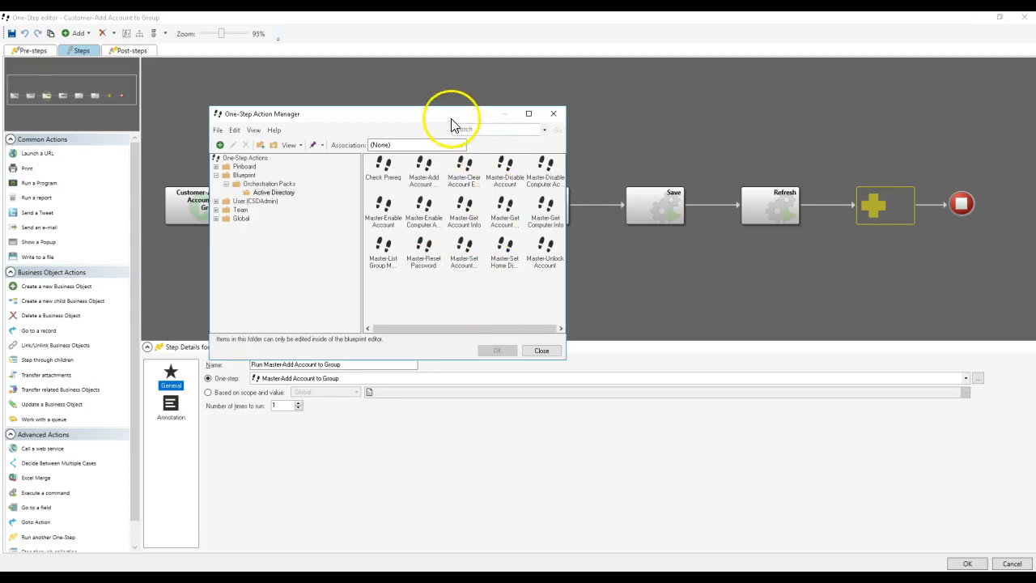
{"action": "left_click_drag", "start_coordinate": [451, 115], "coordinate": [695, 174]}
{"action": "left_click", "coordinate": [799, 175]}
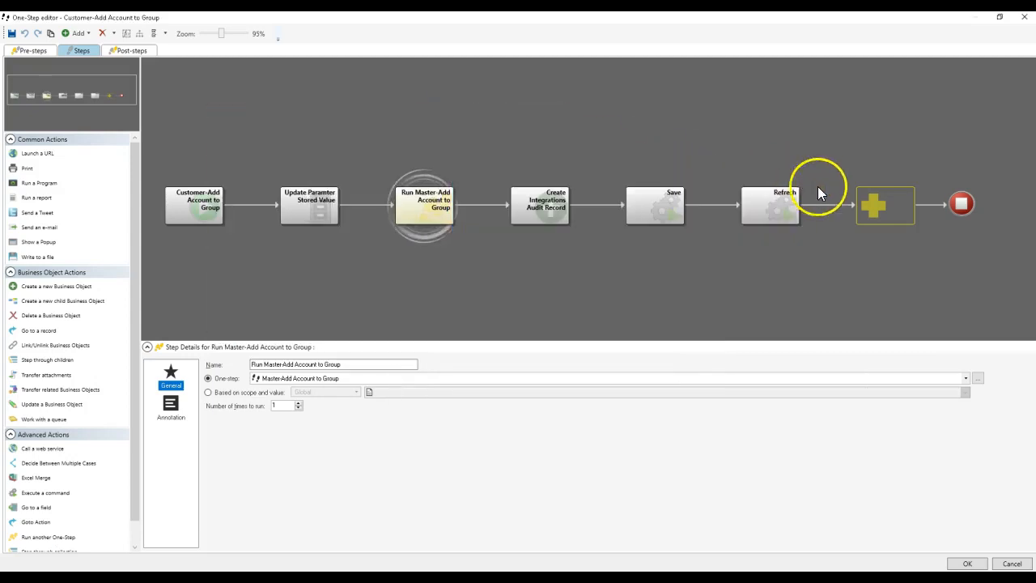
Step: Examine the new value expression of the Update Paramter Stored Value step, then close the One-Step editor and the One-Step Action Manager
{"action": "left_click", "coordinate": [324, 215]}
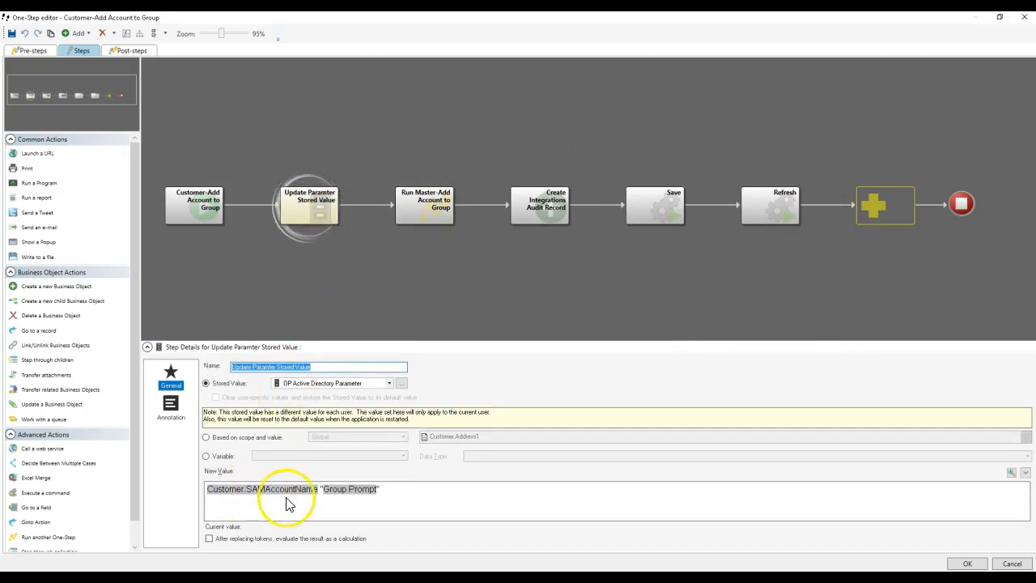
{"action": "left_click", "coordinate": [354, 504]}
{"action": "left_click_drag", "start_coordinate": [354, 504], "coordinate": [212, 493]}
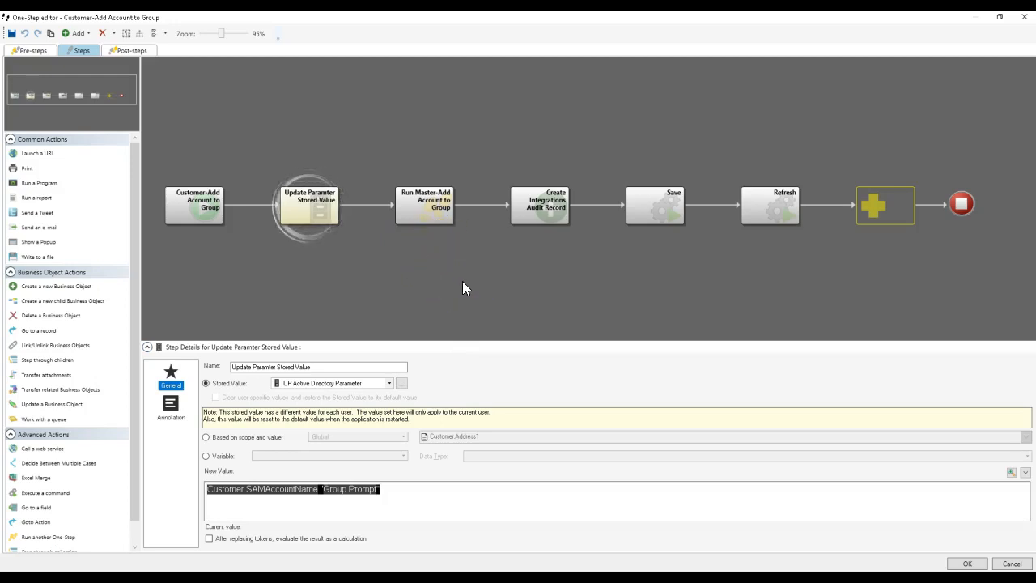
{"action": "left_click", "coordinate": [492, 502]}
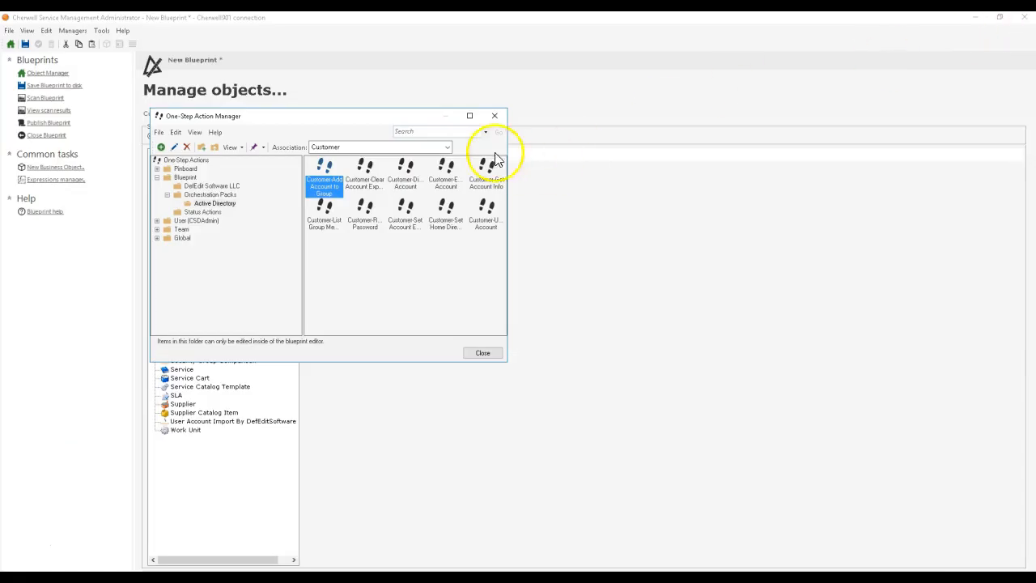
{"action": "left_click", "coordinate": [494, 121]}
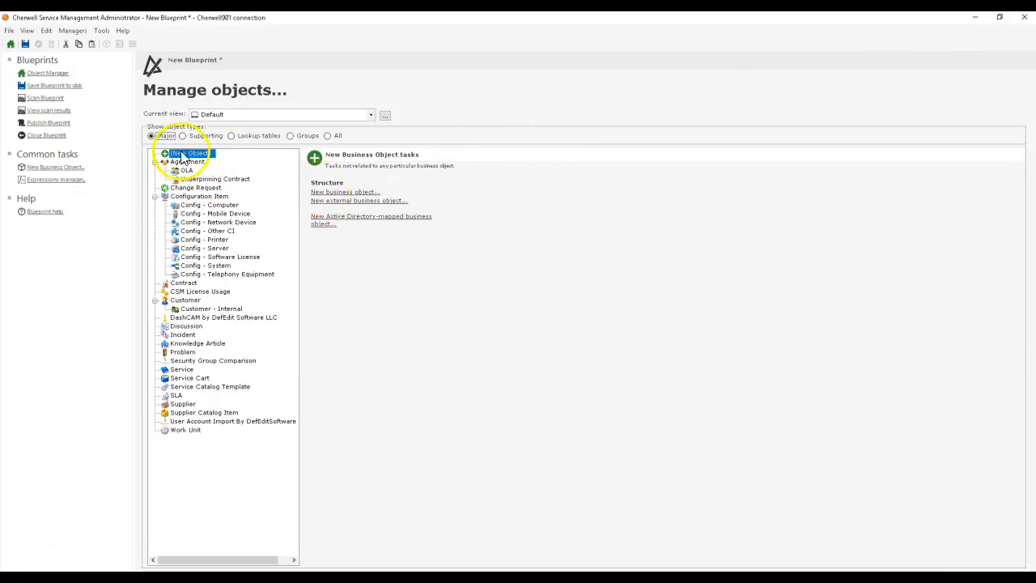
Step: Start a new business object in the blueprint and name it Active Directory Group Membership Request
{"action": "left_click", "coordinate": [333, 193]}
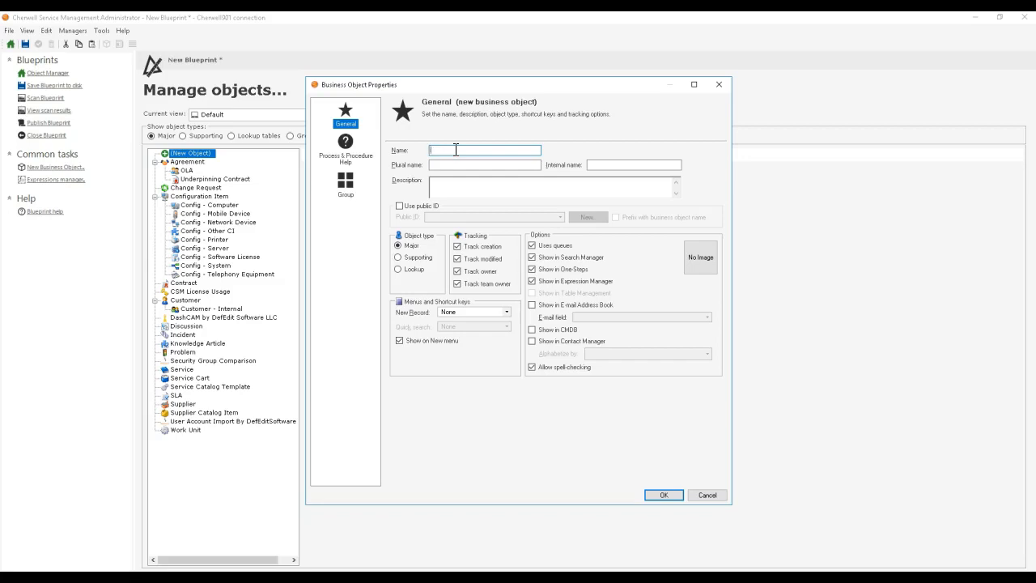
{"action": "type", "text": "Active Directory Group Membership"}
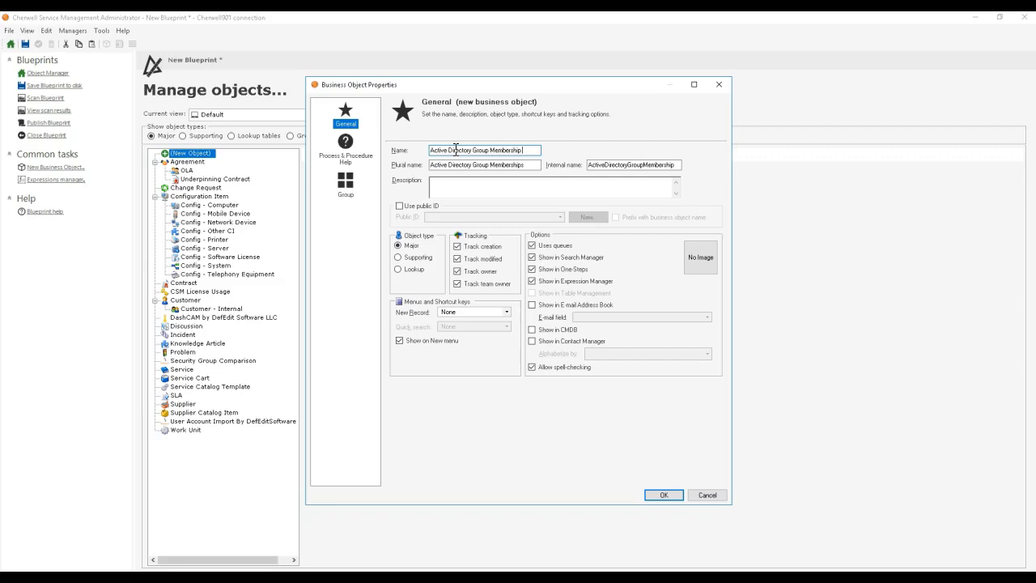
{"action": "type", "text": " Request"}
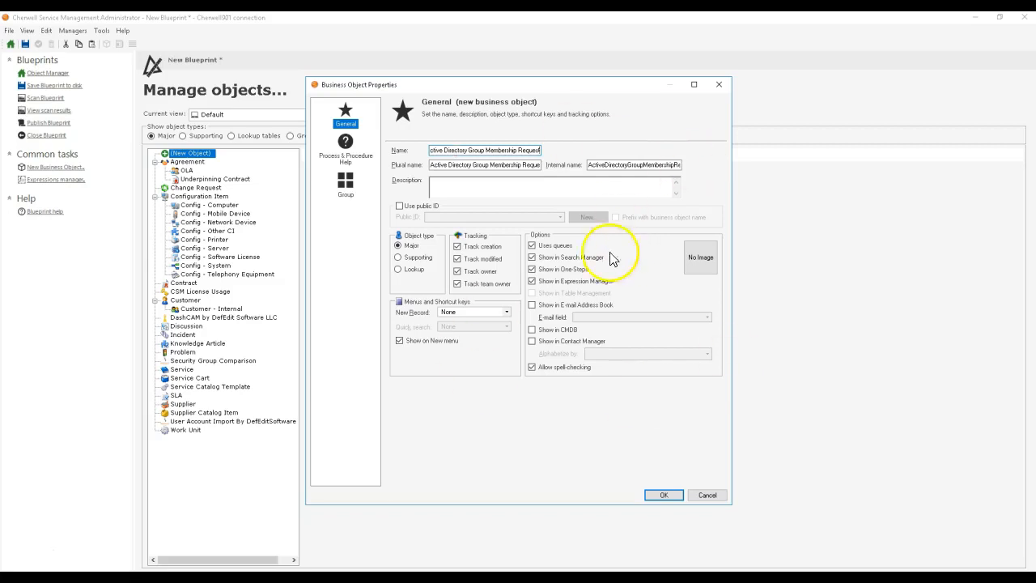
Step: Make the object Supporting, disable queues, Search Manager, Expression Manager and spell-checking for it, and create it
{"action": "left_click", "coordinate": [413, 257]}
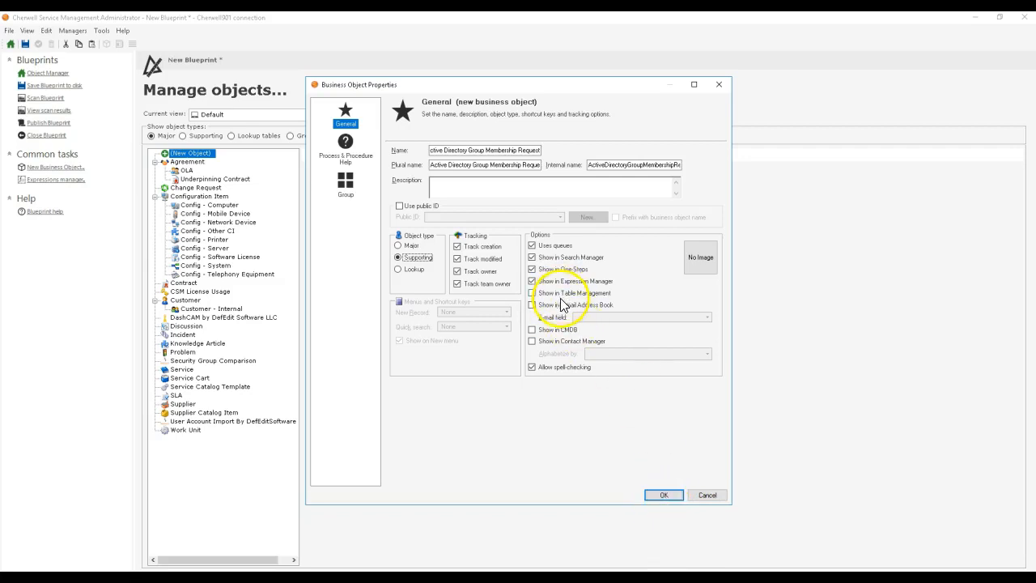
{"action": "left_click", "coordinate": [576, 258]}
{"action": "left_click", "coordinate": [540, 246]}
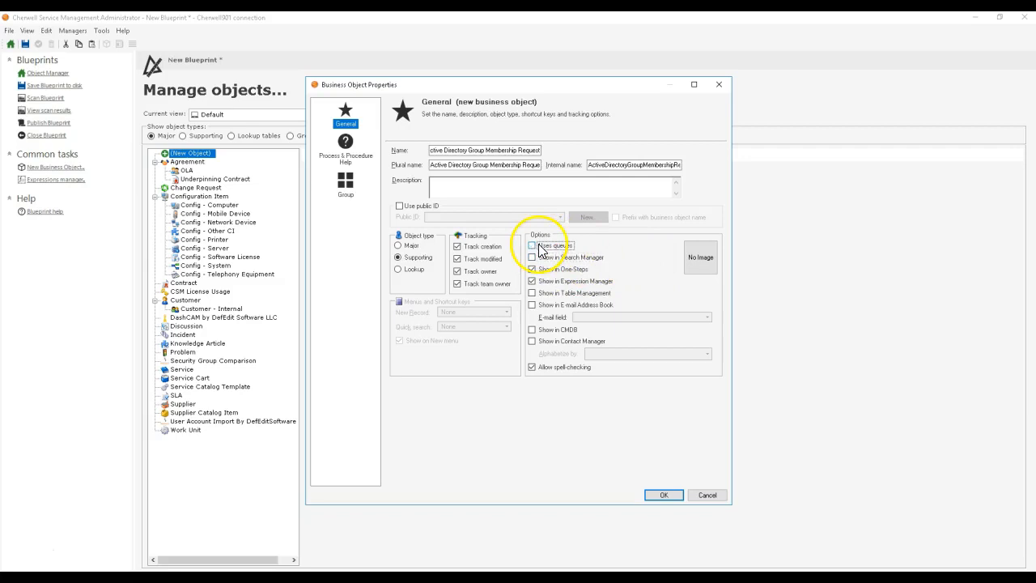
{"action": "left_click", "coordinate": [597, 281]}
{"action": "left_click", "coordinate": [539, 370]}
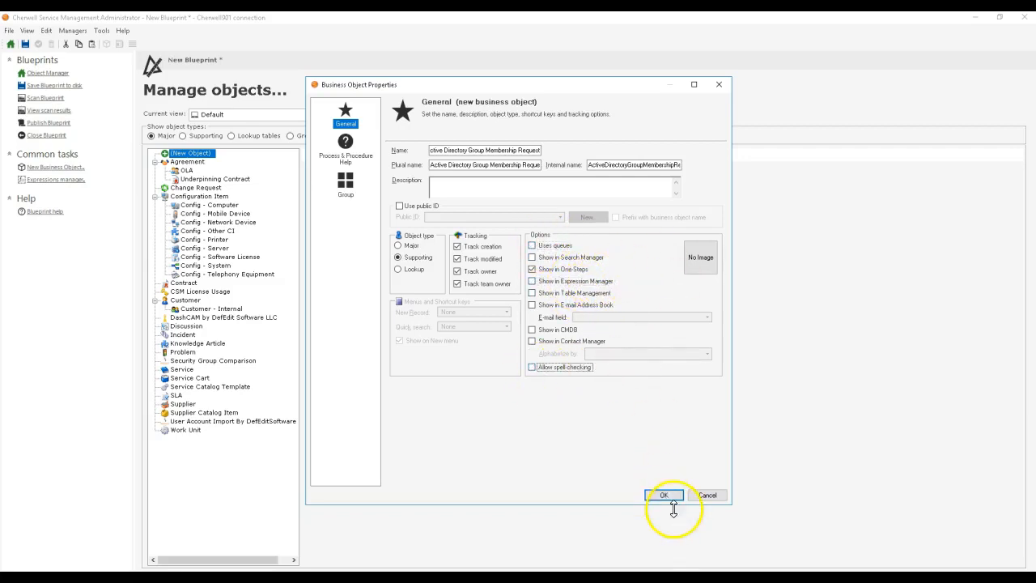
{"action": "left_click", "coordinate": [664, 494]}
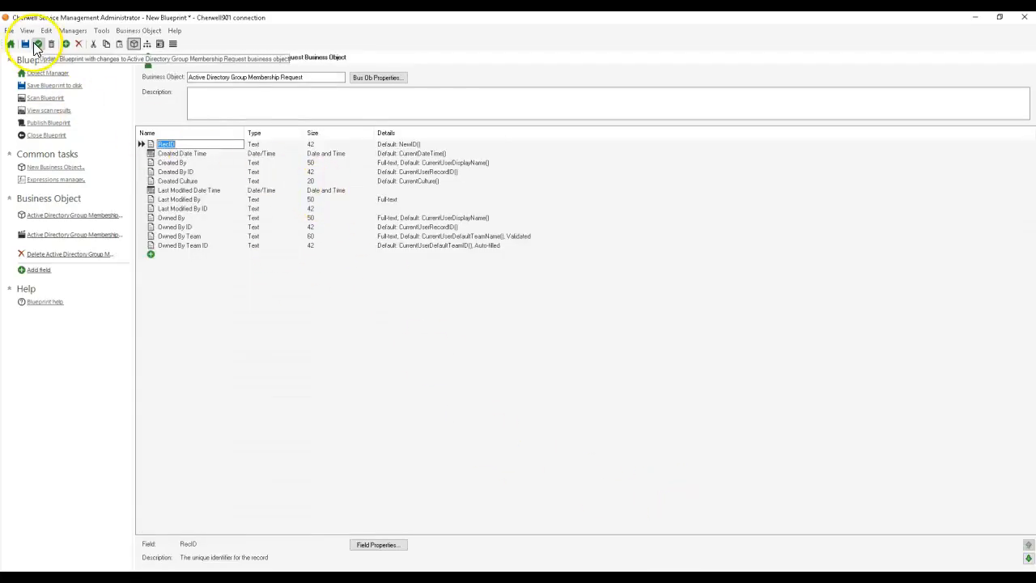
Step: Turn off owner and team owner tracking in the business object's properties, accepting deletion of the related Owned By fields
{"action": "left_click", "coordinate": [375, 78]}
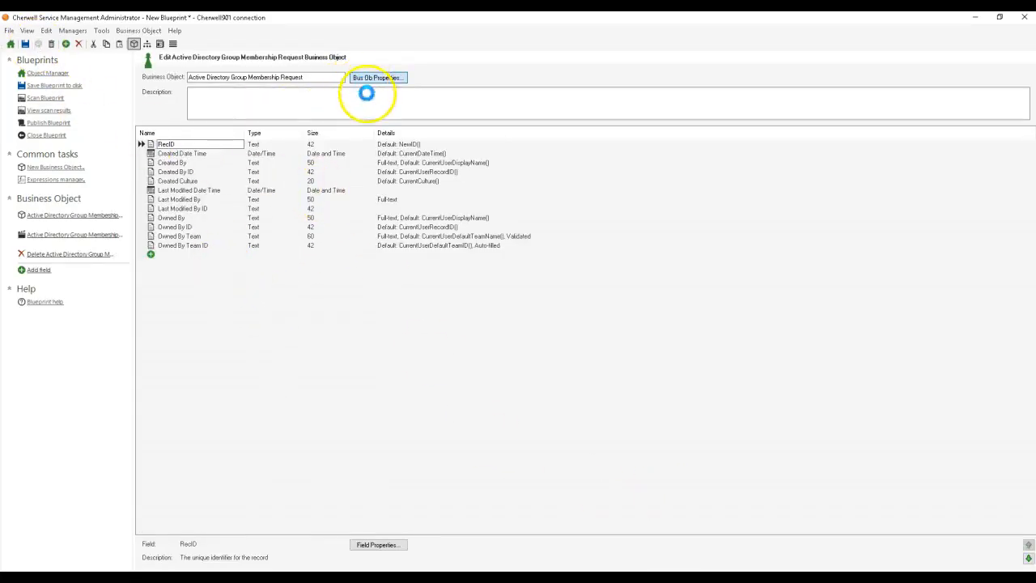
{"action": "left_click", "coordinate": [486, 271]}
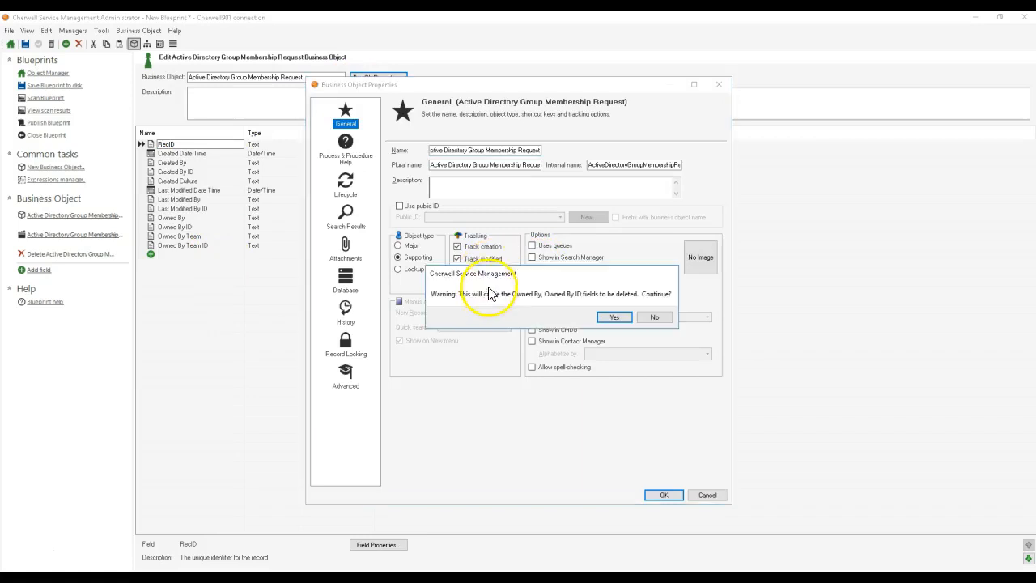
{"action": "left_click", "coordinate": [609, 317]}
{"action": "left_click", "coordinate": [469, 283]}
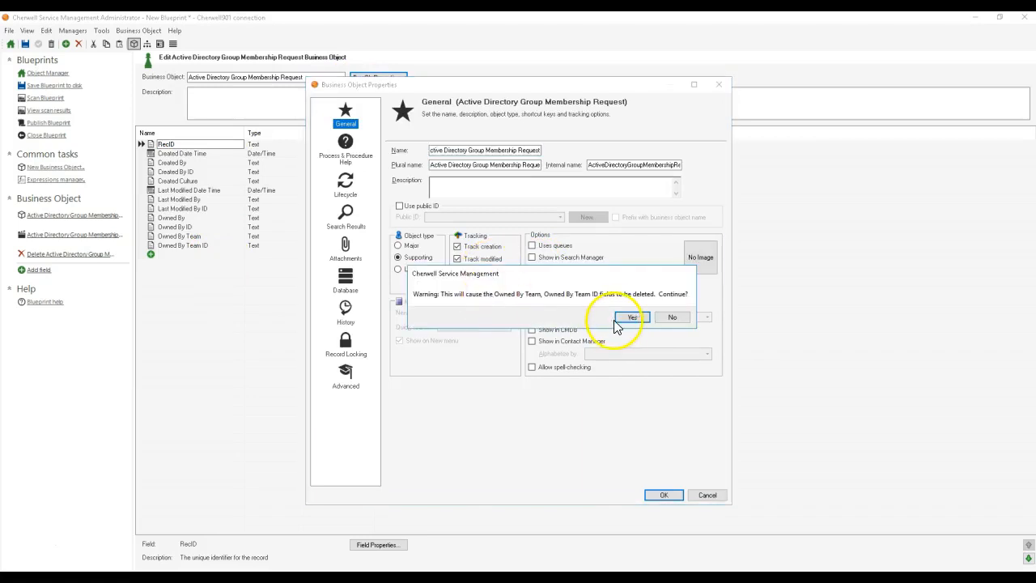
{"action": "left_click", "coordinate": [620, 320]}
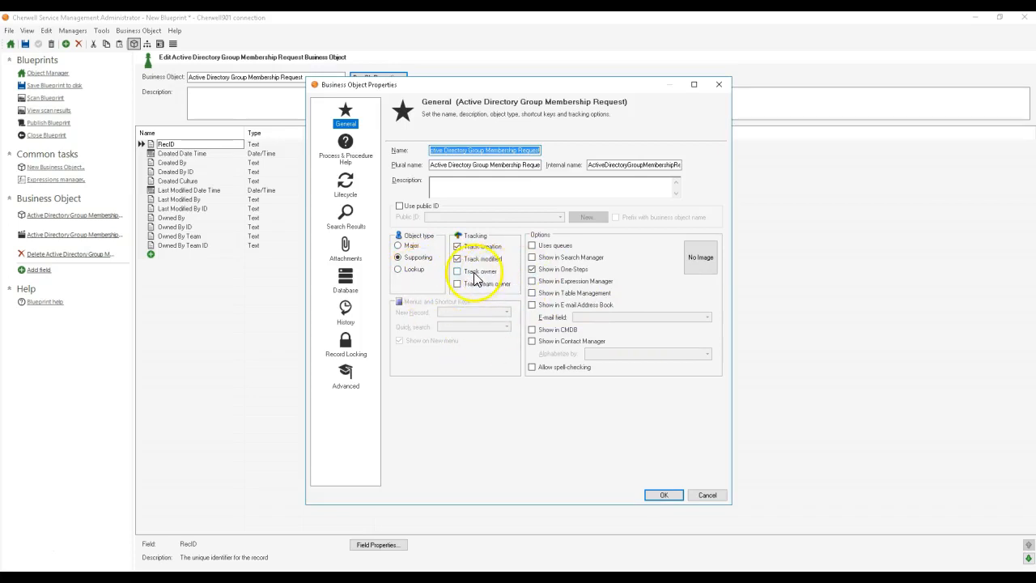
{"action": "left_click", "coordinate": [663, 495]}
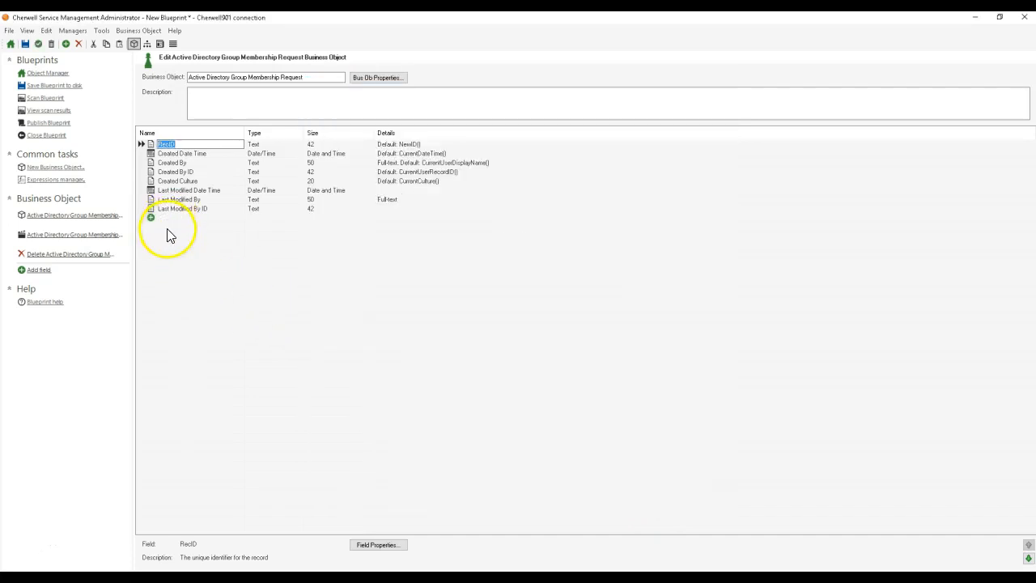
Step: Add a text field named Customer SAM Account Name with size 50 to the business object
{"action": "left_click", "coordinate": [185, 218]}
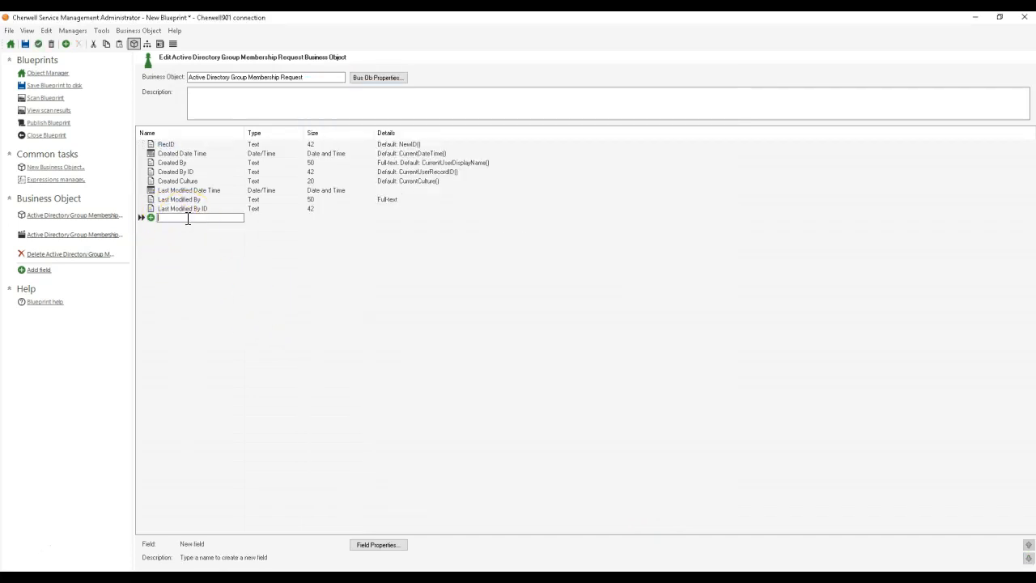
{"action": "type", "text": "Customer SAM Account Name"}
{"action": "key", "text": "Tab"}
{"action": "key", "text": "Tab"}
{"action": "key", "text": "BackSpace"}
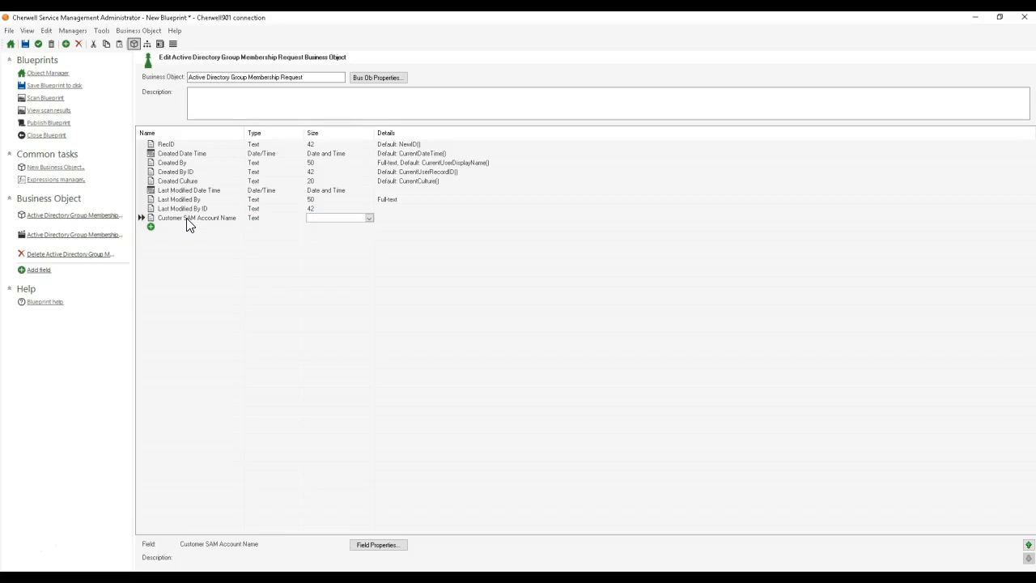
{"action": "type", "text": "50"}
{"action": "key", "text": "Return"}
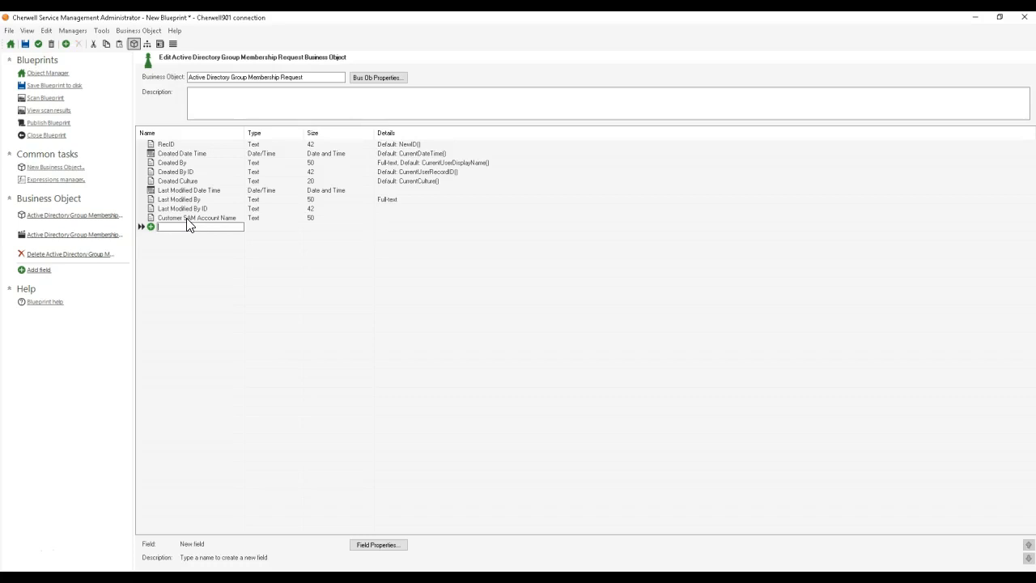
Step: Add a text field named Customer Name with size 100
{"action": "type", "text": "Customer Name"}
{"action": "key", "text": "Tab"}
Step: Add a text field named Customer ID with size 42 and select it in the field list
{"action": "key", "text": "Tab"}
{"action": "type", "text": "100"}
{"action": "key", "text": "Return"}
{"action": "type", "text": "Customer ID"}
{"action": "key", "text": "Tab"}
{"action": "key", "text": "Tab"}
{"action": "type", "text": "42"}
{"action": "key", "text": "Return"}
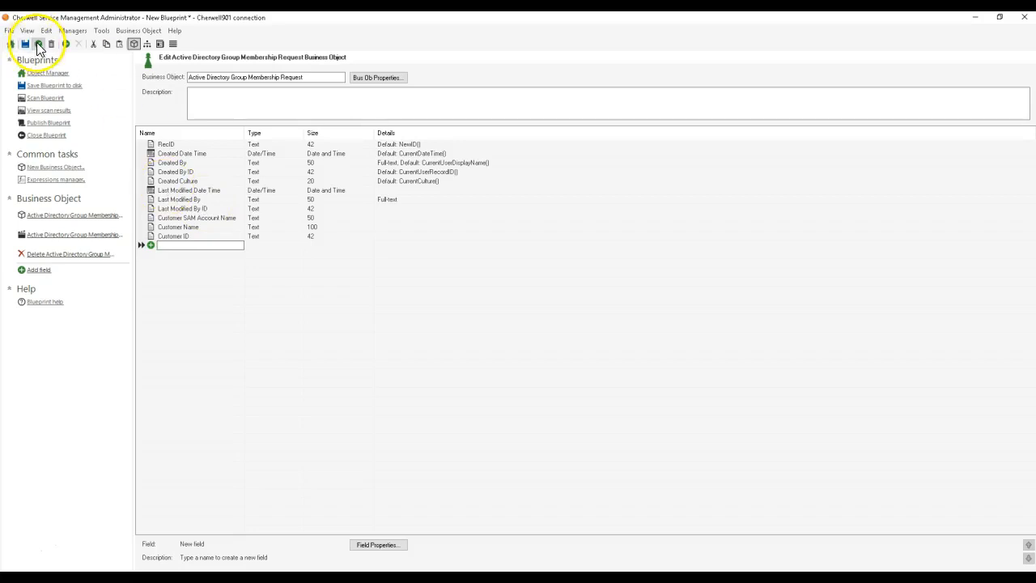
{"action": "left_click", "coordinate": [201, 236]}
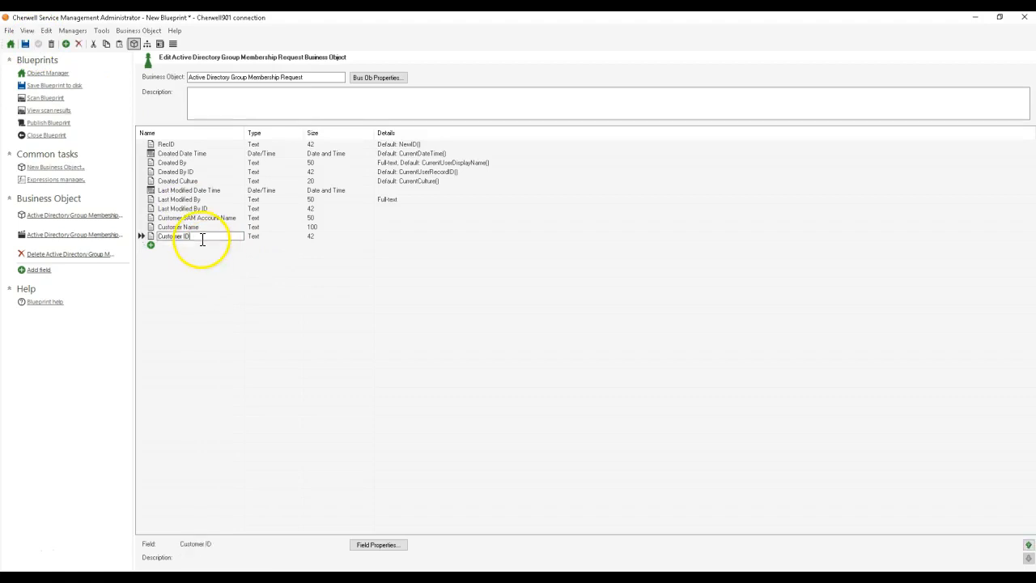
Step: Generate the business object's form with the form wizard, accepting the preselected theme
{"action": "left_click", "coordinate": [217, 247]}
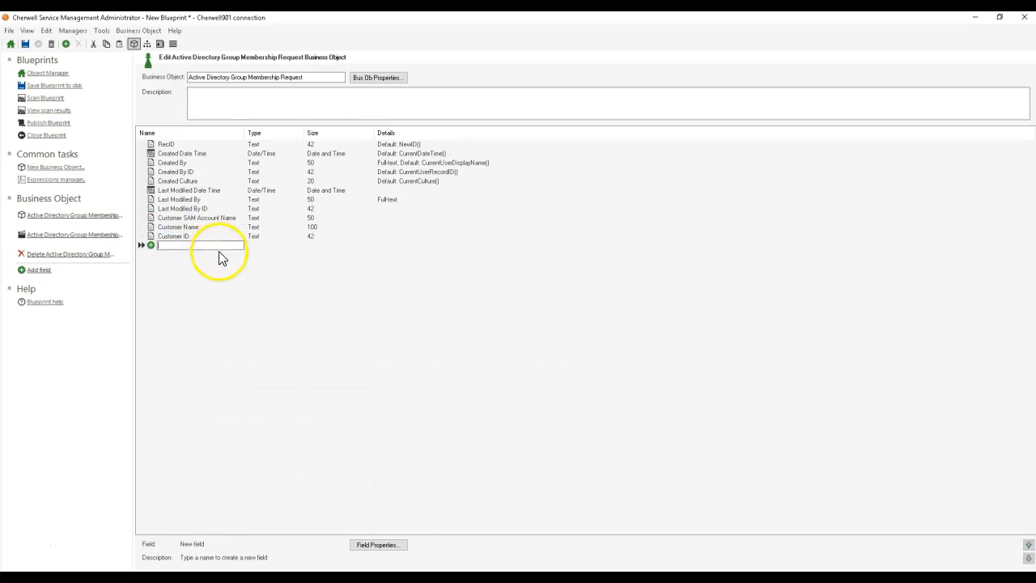
{"action": "left_click", "coordinate": [159, 44]}
{"action": "left_click", "coordinate": [123, 30]}
{"action": "left_click", "coordinate": [146, 115]}
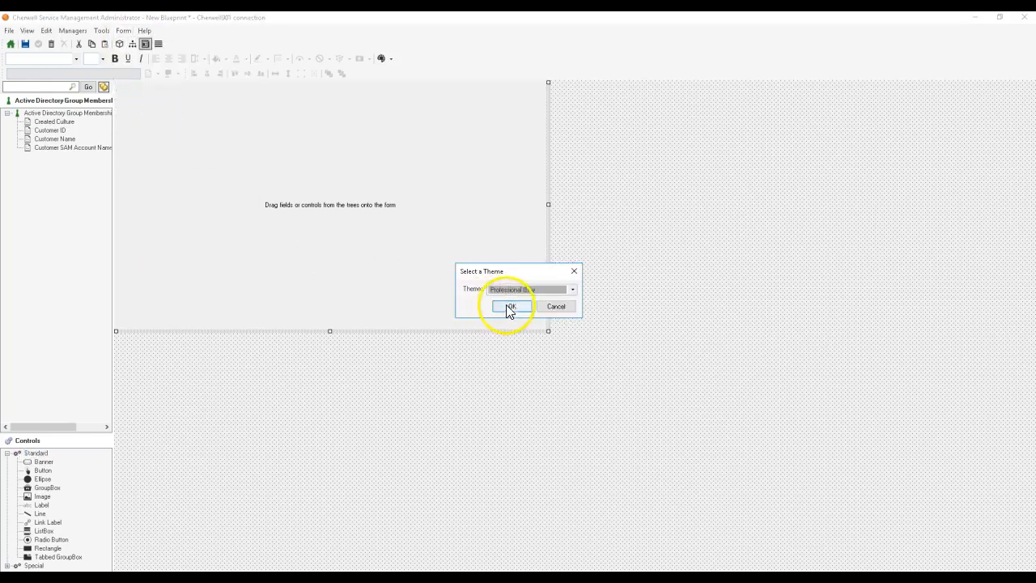
{"action": "left_click", "coordinate": [506, 308]}
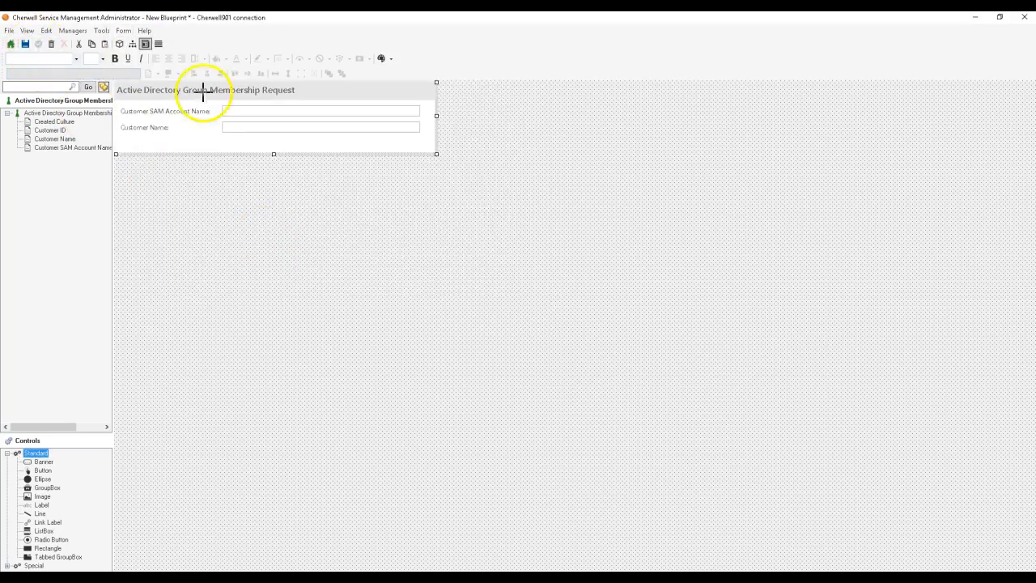
Step: Generate the business object's grid with the grid wizard and apply the changes
{"action": "left_click", "coordinate": [158, 44]}
{"action": "left_click", "coordinate": [122, 30]}
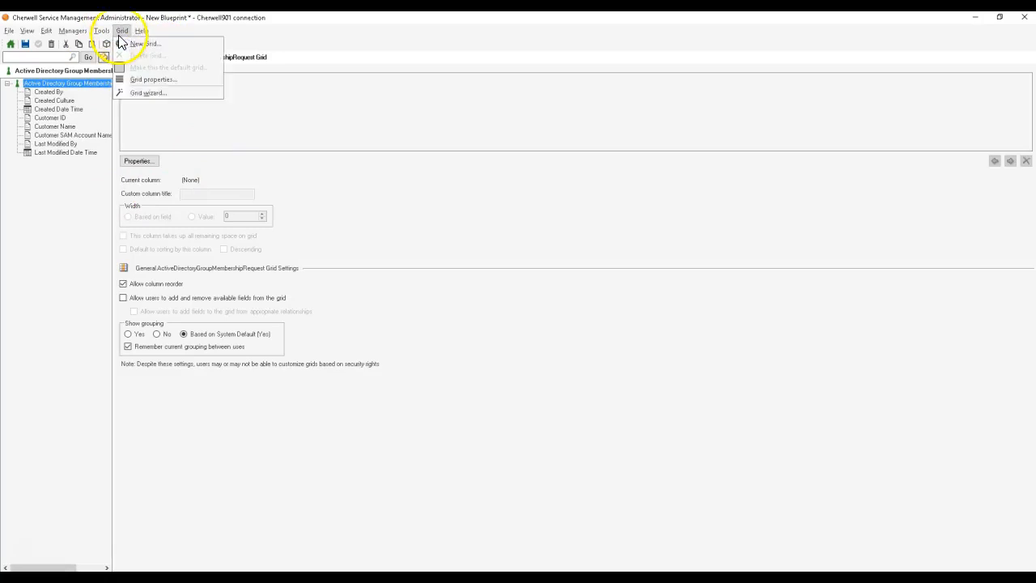
{"action": "left_click", "coordinate": [136, 94]}
{"action": "left_click", "coordinate": [547, 295]}
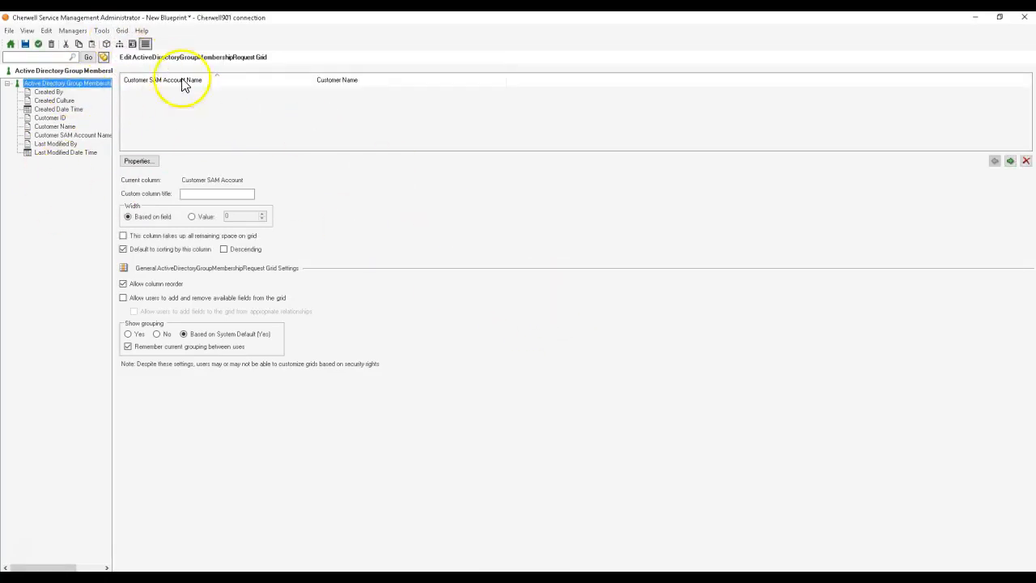
{"action": "left_click", "coordinate": [39, 44]}
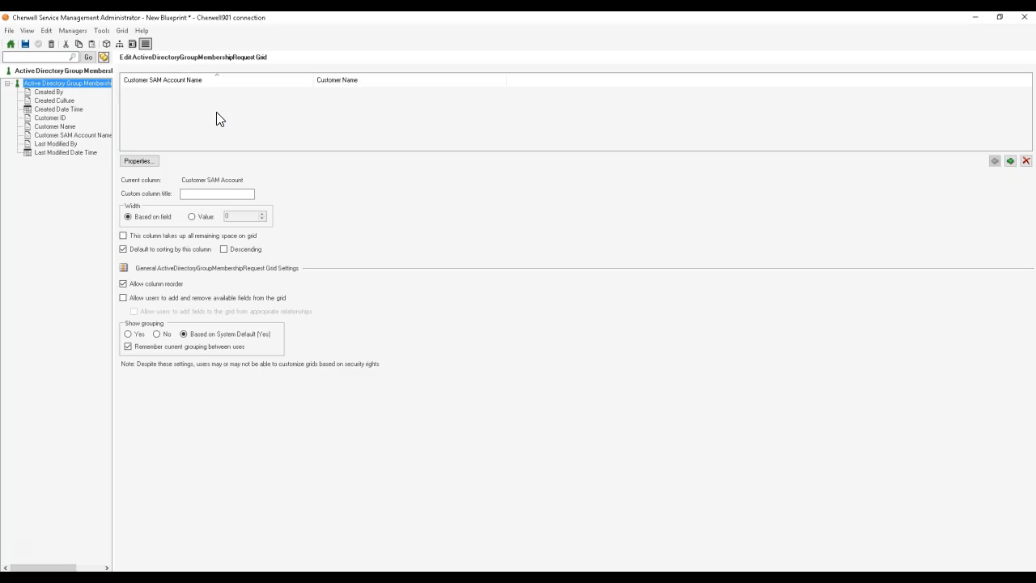
Step: Reopen the Active Directory Group Membership Request business object from the object manager and add a logical field named Automation Process Scheduled
{"action": "left_click", "coordinate": [13, 45]}
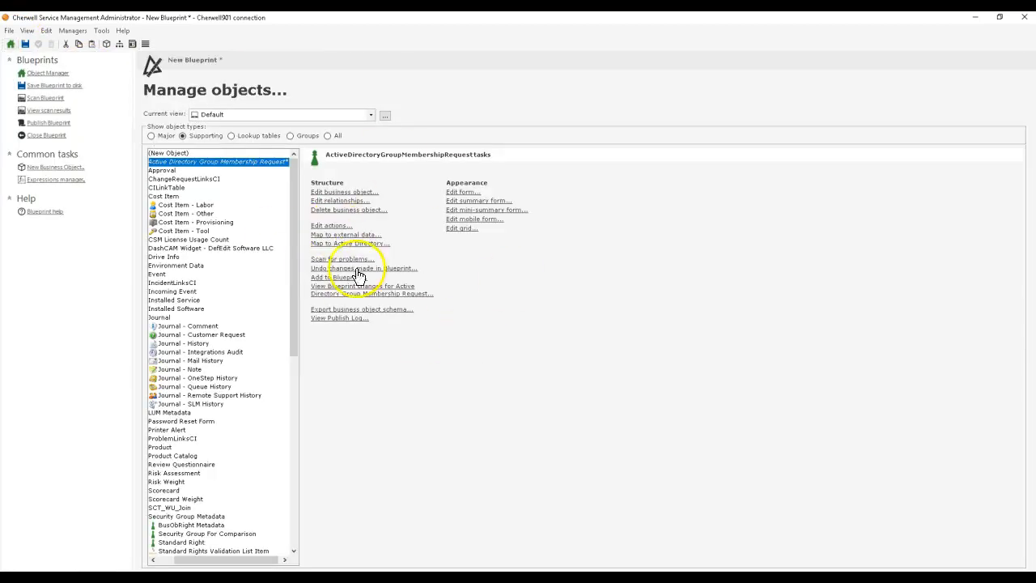
{"action": "left_click_drag", "start_coordinate": [300, 198], "coordinate": [390, 211]}
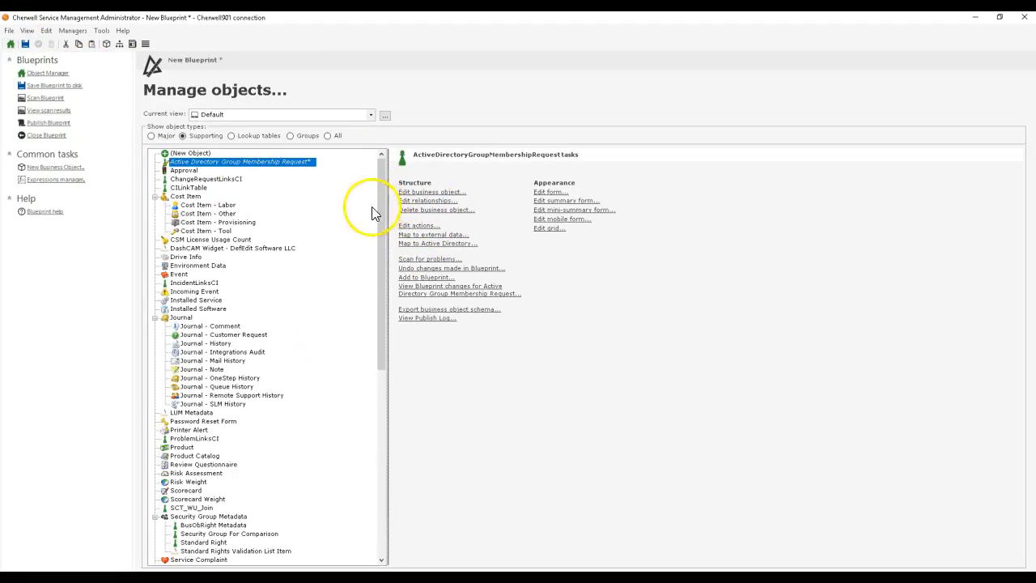
{"action": "left_click", "coordinate": [183, 136]}
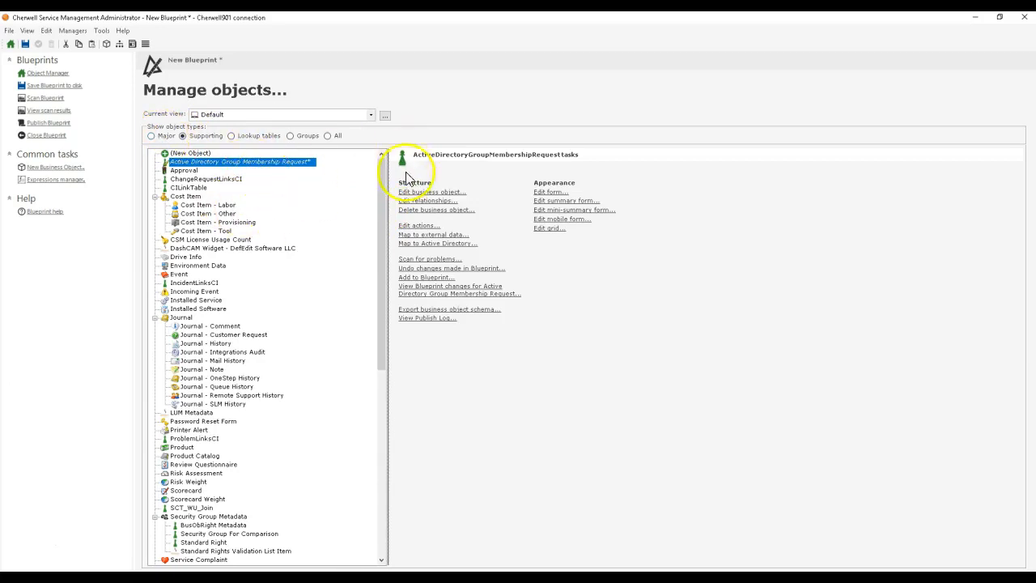
{"action": "left_click", "coordinate": [421, 192]}
{"action": "left_click", "coordinate": [183, 245]}
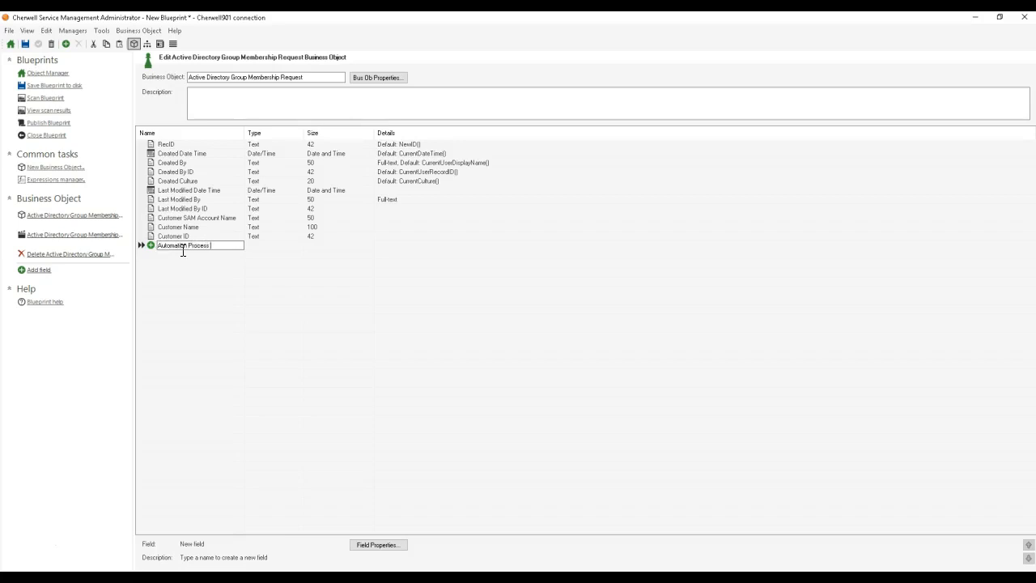
{"action": "key", "text": "Return"}
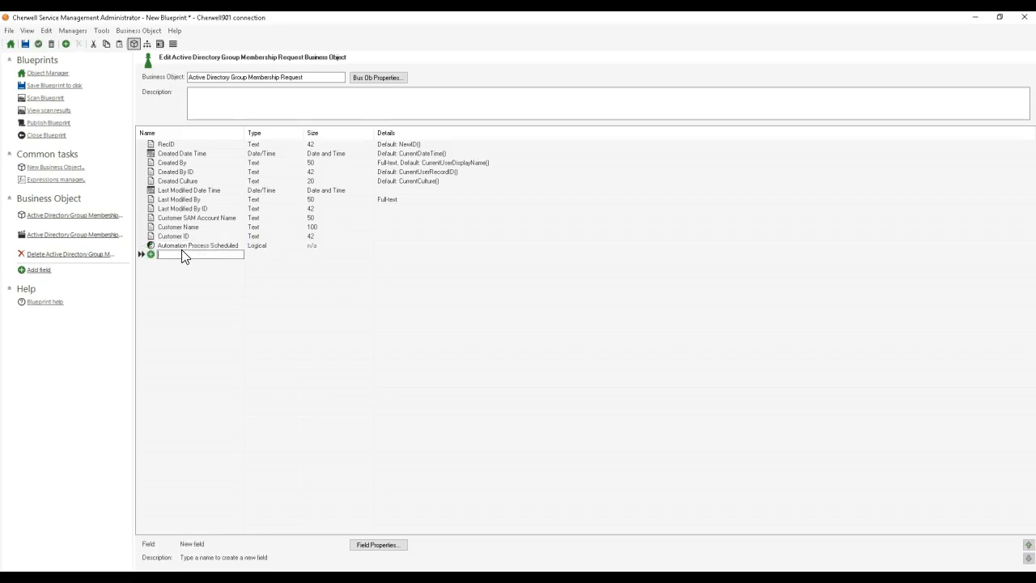
Step: Add a logical field named Automation Process Completed
{"action": "type", "text": "Automation Process Completed"}
{"action": "key", "text": "Return"}
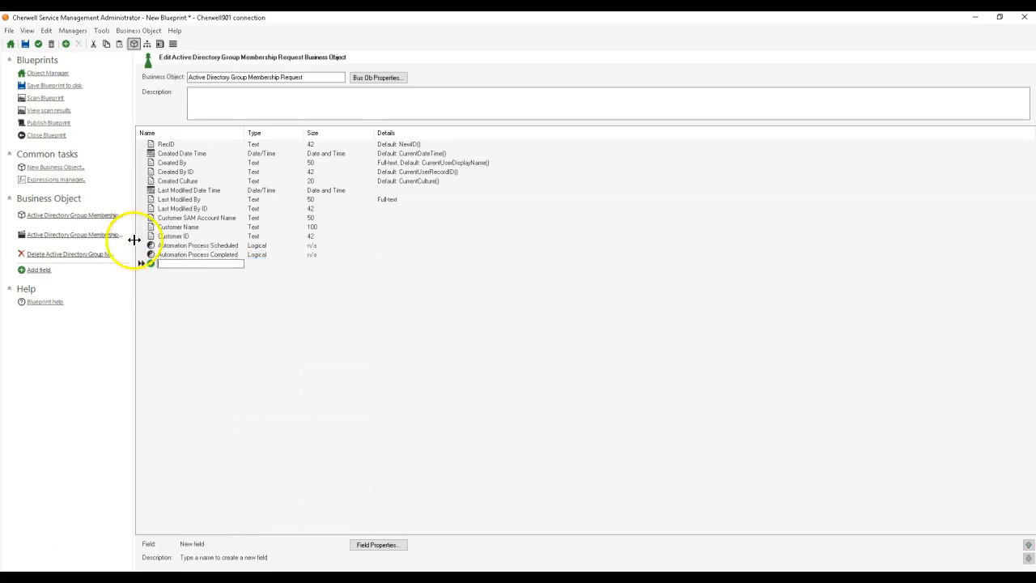
Step: Allow null values for the Automation Process Scheduled field in its advanced properties
{"action": "double_click", "coordinate": [162, 245]}
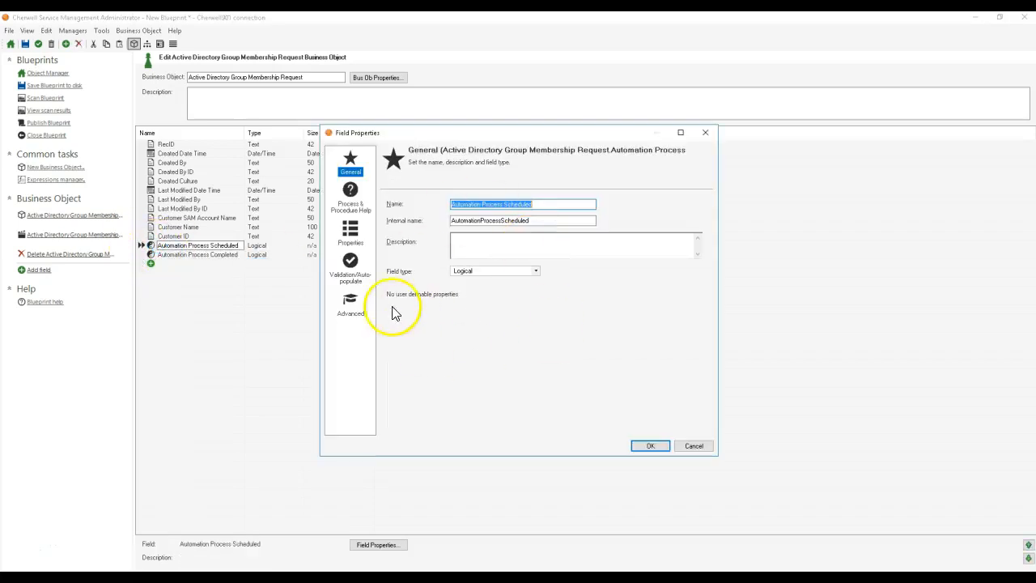
{"action": "left_click", "coordinate": [351, 306]}
{"action": "left_click", "coordinate": [490, 230]}
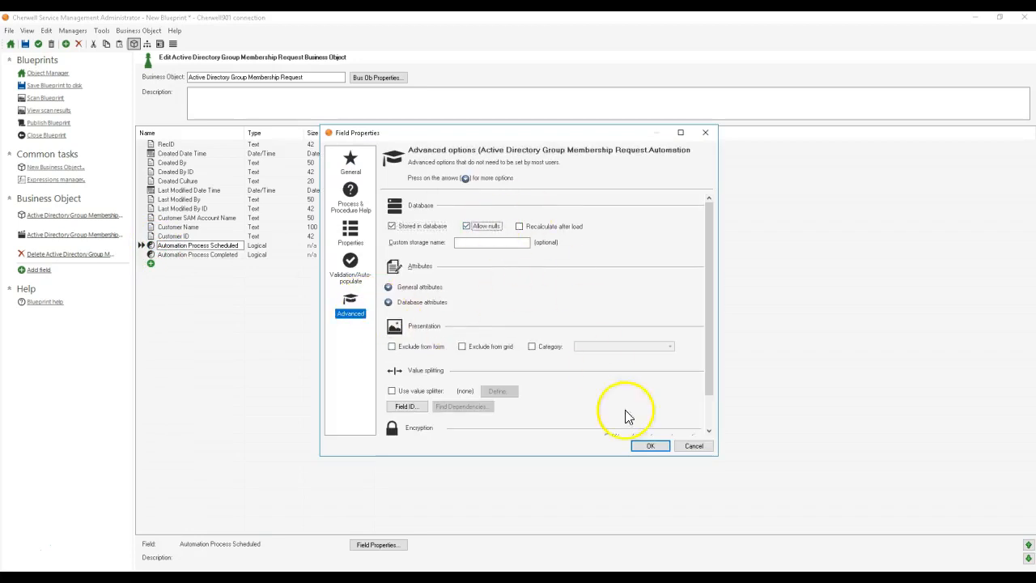
{"action": "left_click", "coordinate": [652, 446]}
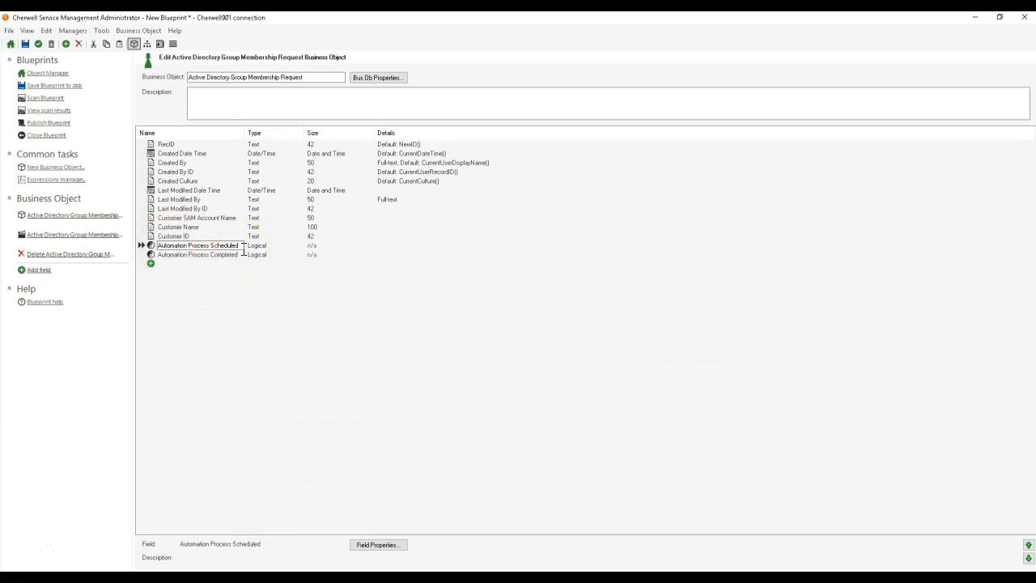
Step: Rename the Automation Process Completed field to Automation Process Completed Successfully
{"action": "left_click", "coordinate": [153, 254]}
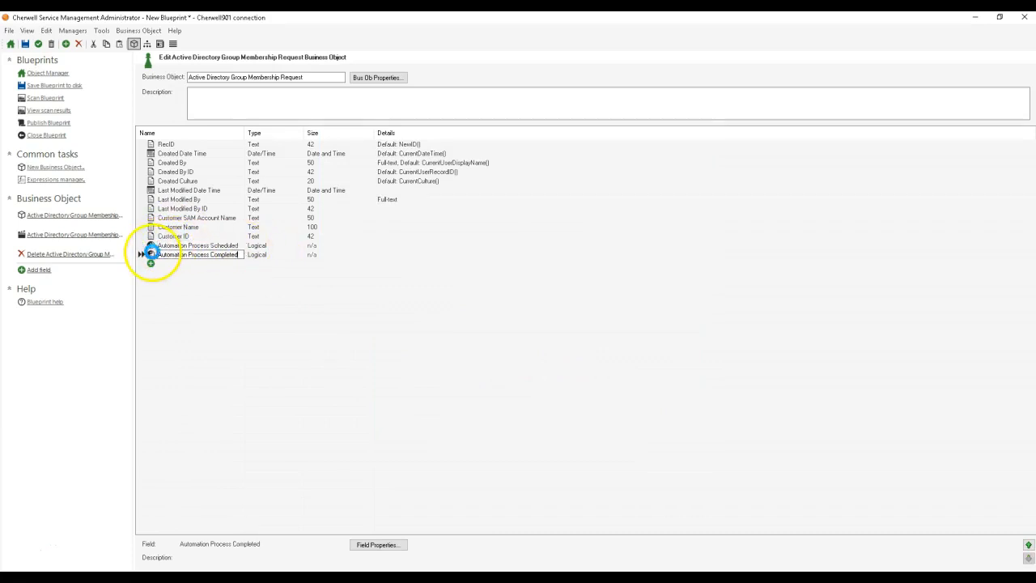
{"action": "double_click", "coordinate": [153, 255]}
{"action": "left_click", "coordinate": [344, 319]}
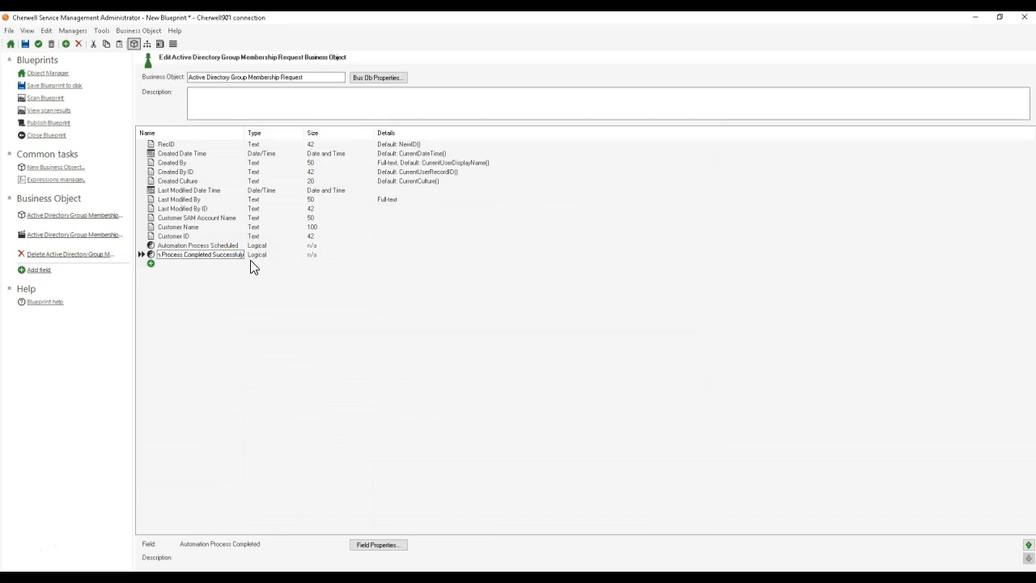
{"action": "key", "text": "Tab"}
{"action": "key", "text": "Tab"}
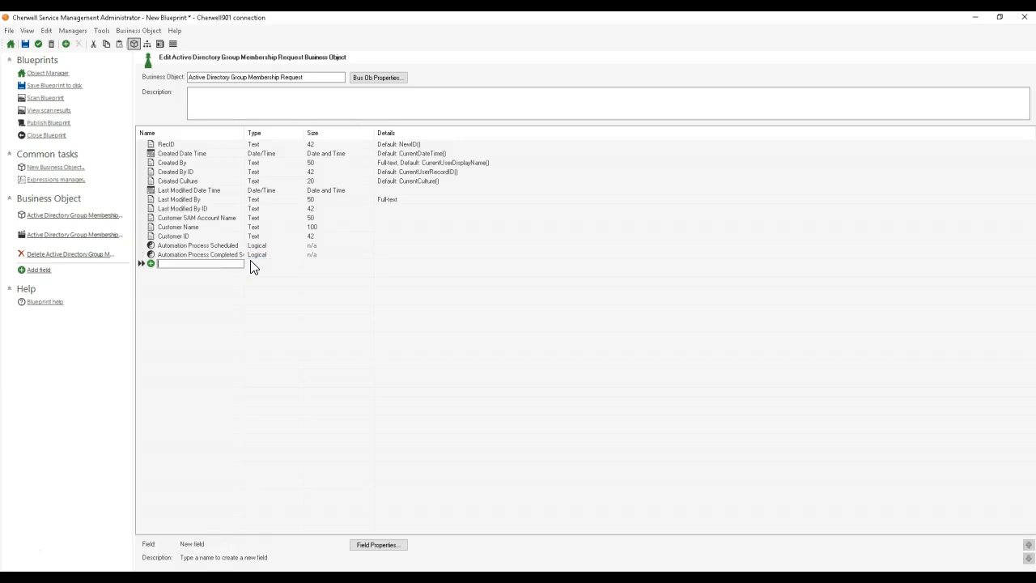
Step: Set the default value of the Automation Process Scheduled field to Checked
{"action": "double_click", "coordinate": [148, 247]}
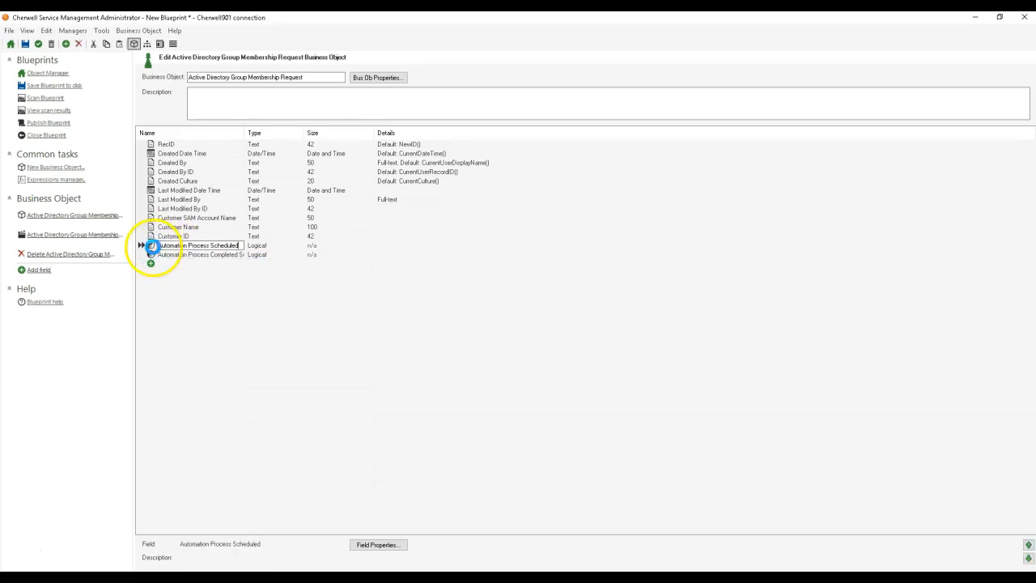
{"action": "left_click", "coordinate": [350, 233]}
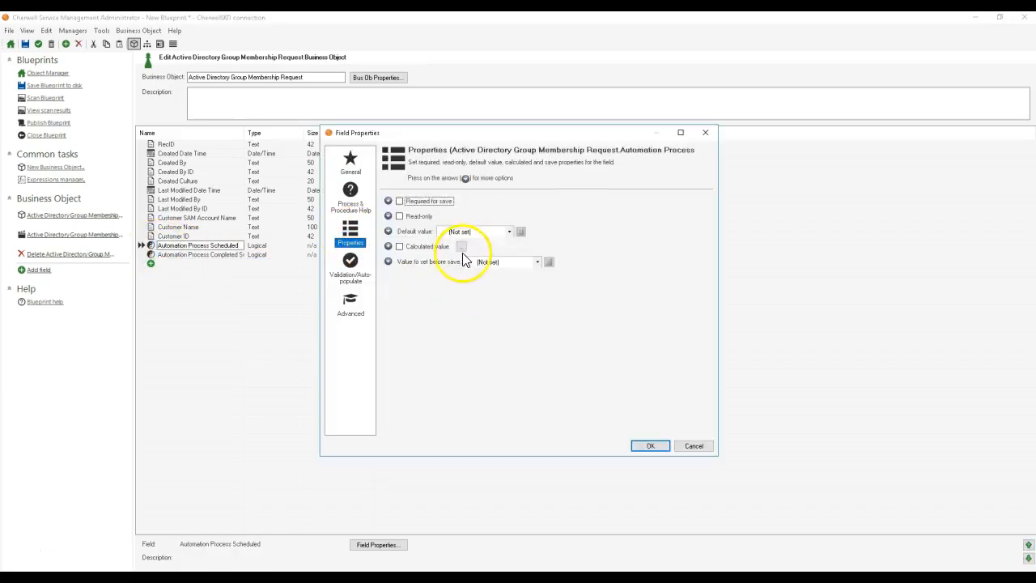
{"action": "left_click", "coordinate": [466, 232]}
{"action": "left_click", "coordinate": [469, 257]}
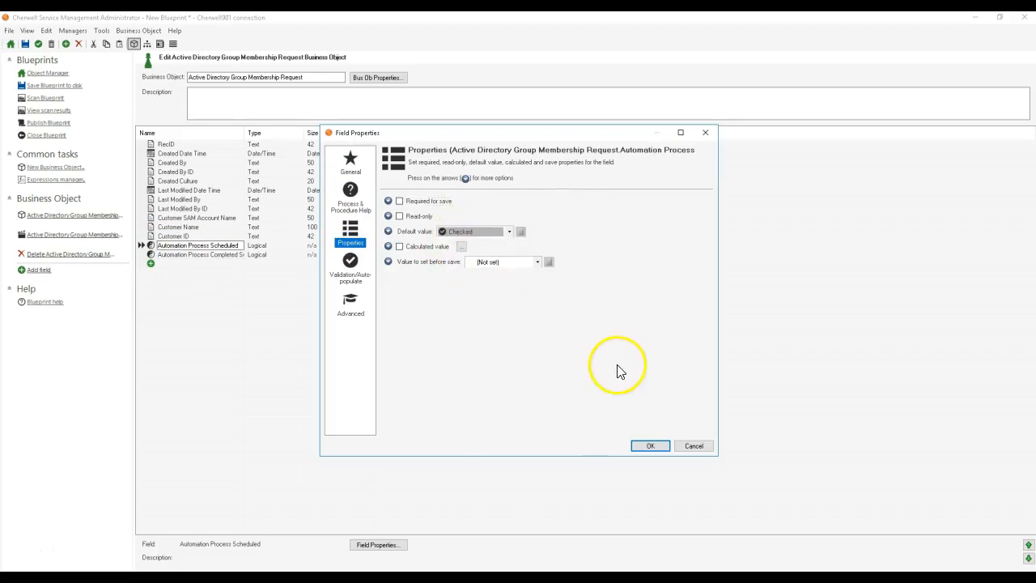
{"action": "left_click", "coordinate": [656, 446]}
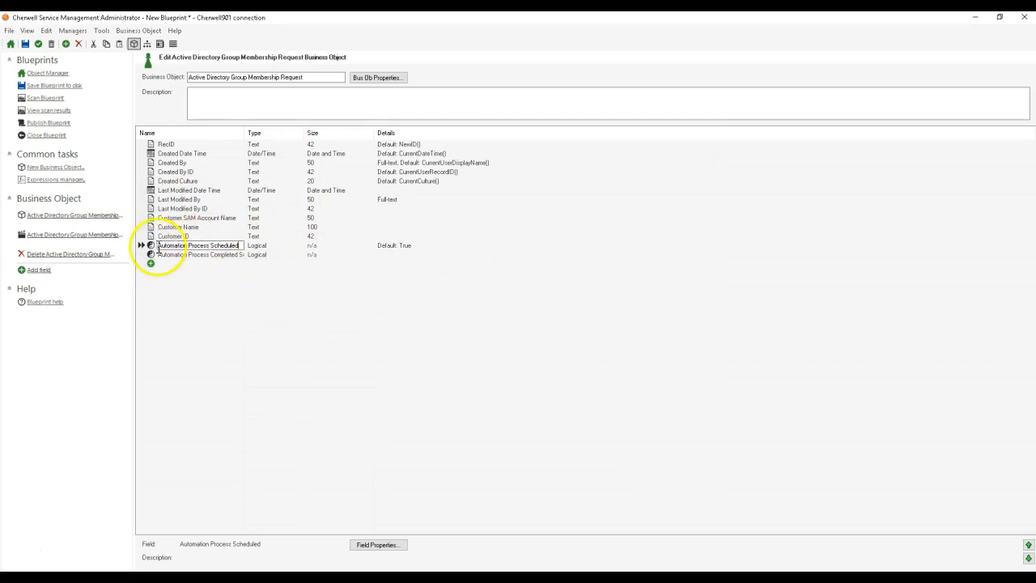
Step: Review the two automation process fields and apply the pending changes to the business object
{"action": "left_click_drag", "start_coordinate": [158, 247], "coordinate": [289, 245]}
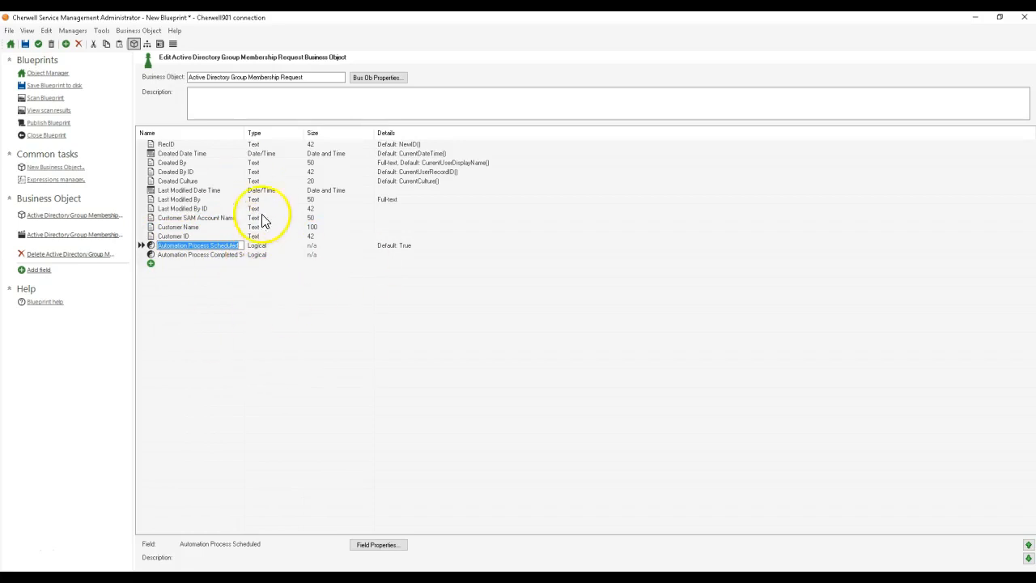
{"action": "left_click", "coordinate": [159, 247]}
{"action": "left_click", "coordinate": [162, 255]}
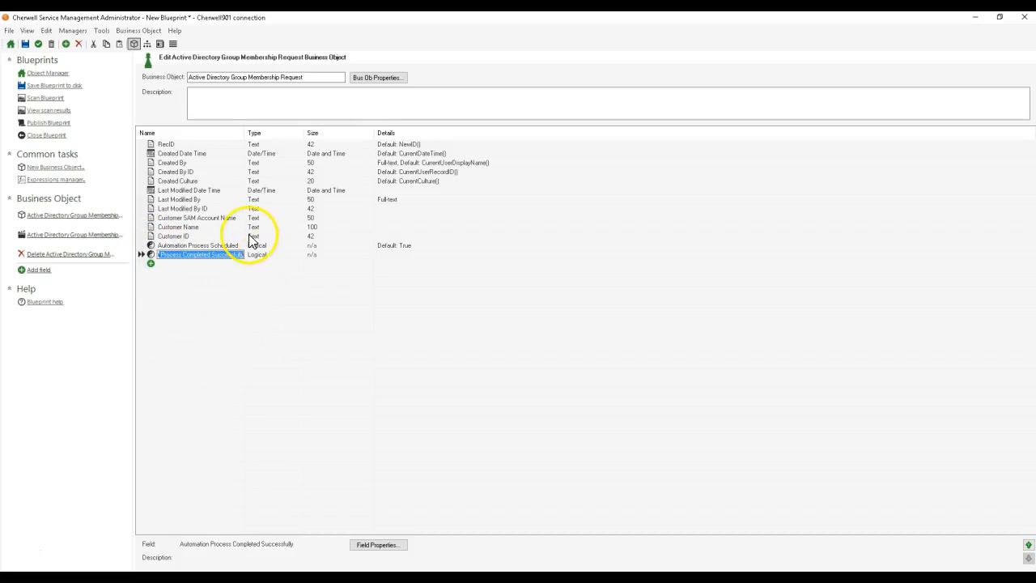
{"action": "left_click", "coordinate": [38, 43]}
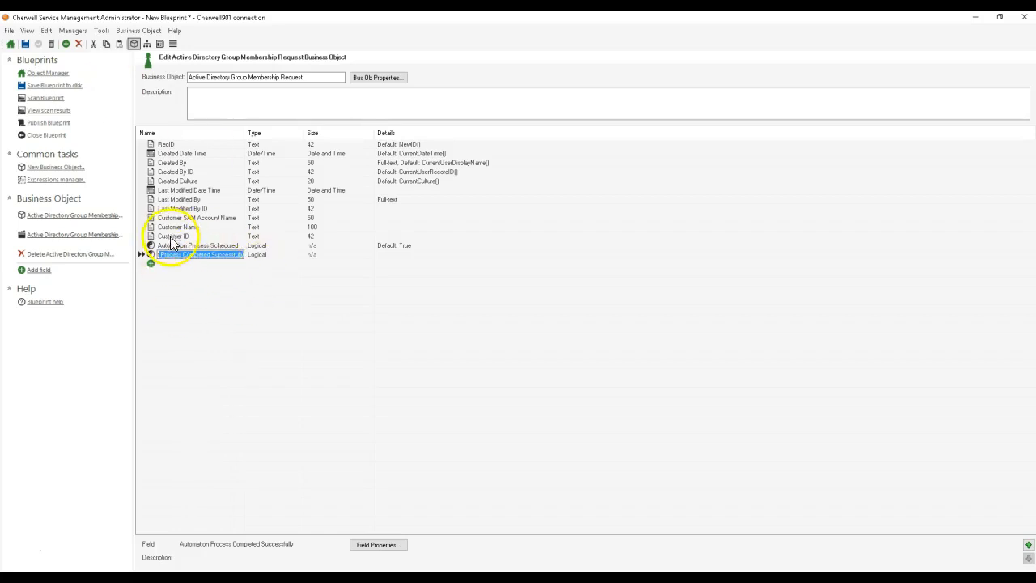
{"action": "left_click", "coordinate": [185, 256]}
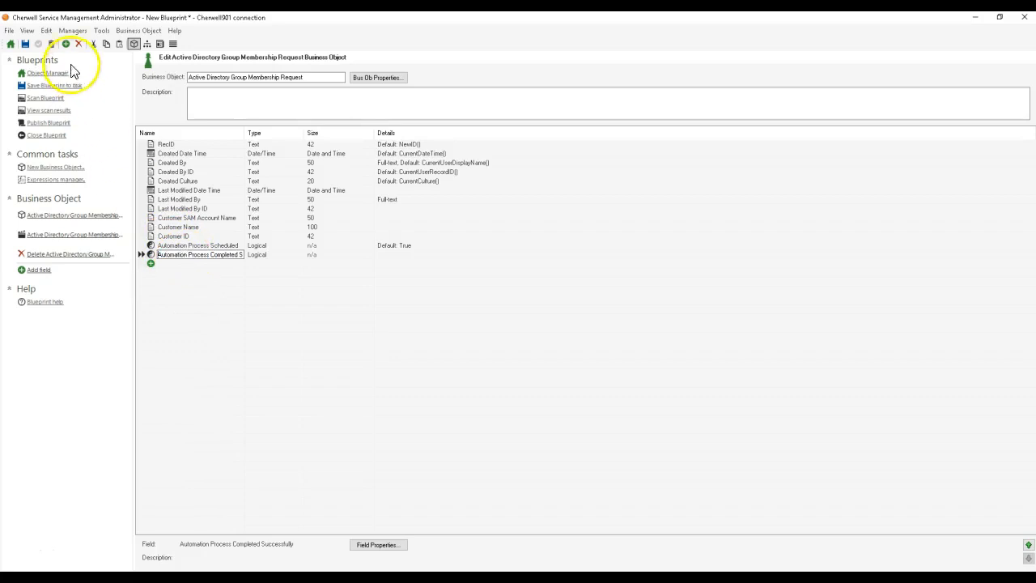
Step: Start a custom expression in the properties of the business object's grid
{"action": "left_click", "coordinate": [172, 47]}
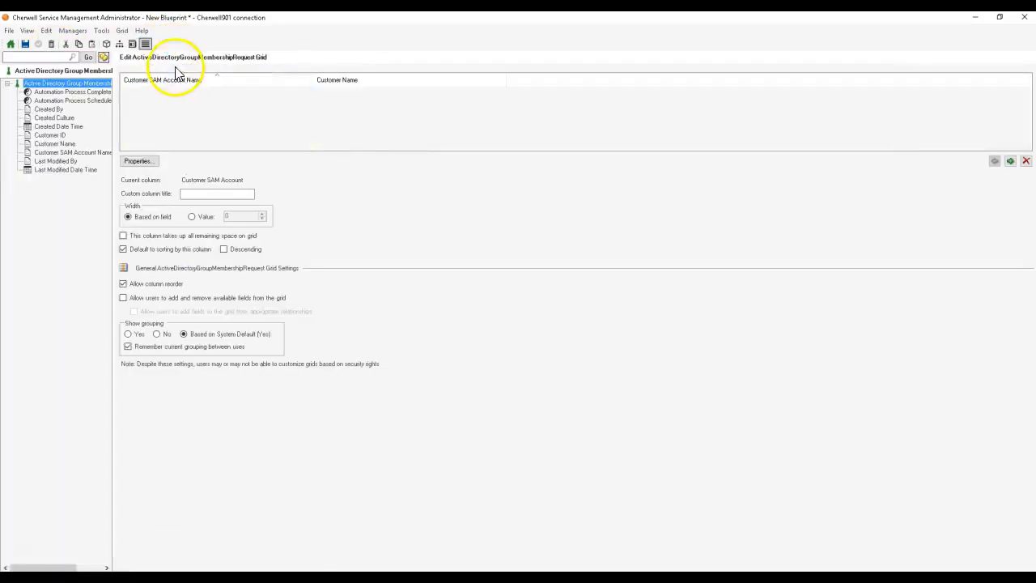
{"action": "left_click", "coordinate": [140, 161]}
{"action": "left_click", "coordinate": [383, 274]}
{"action": "left_click", "coordinate": [564, 275]}
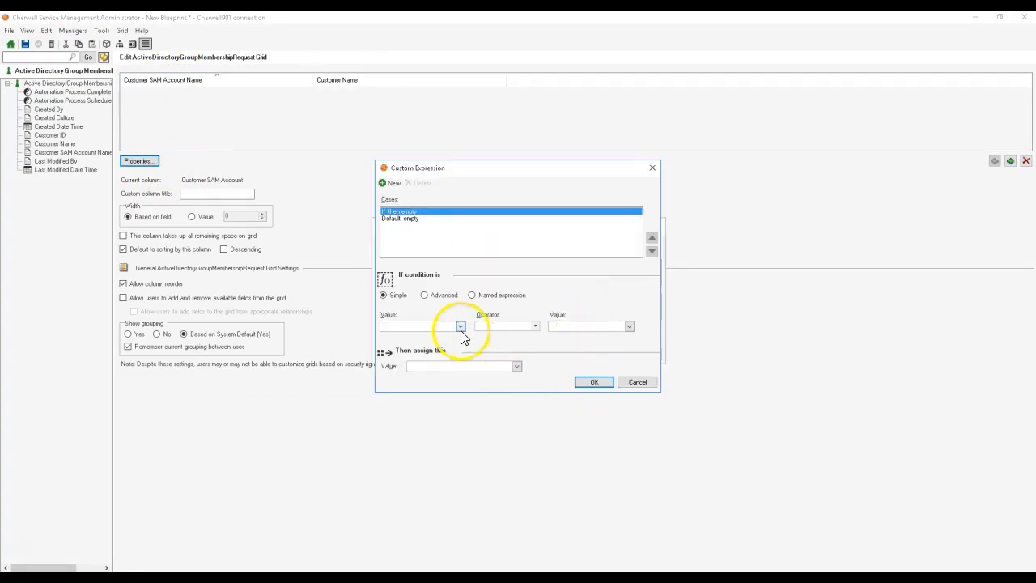
Step: Give the first case of the custom expression an advanced condition where Automation Process Scheduled equals True
{"action": "left_click", "coordinate": [461, 325]}
{"action": "double_click", "coordinate": [405, 338]}
{"action": "left_click", "coordinate": [437, 295]}
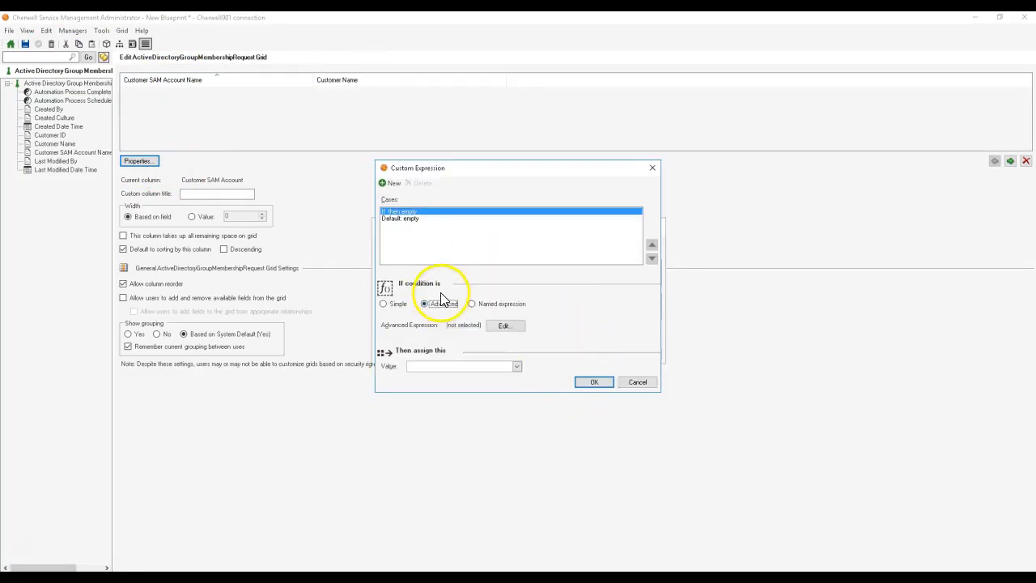
{"action": "left_click", "coordinate": [498, 326]}
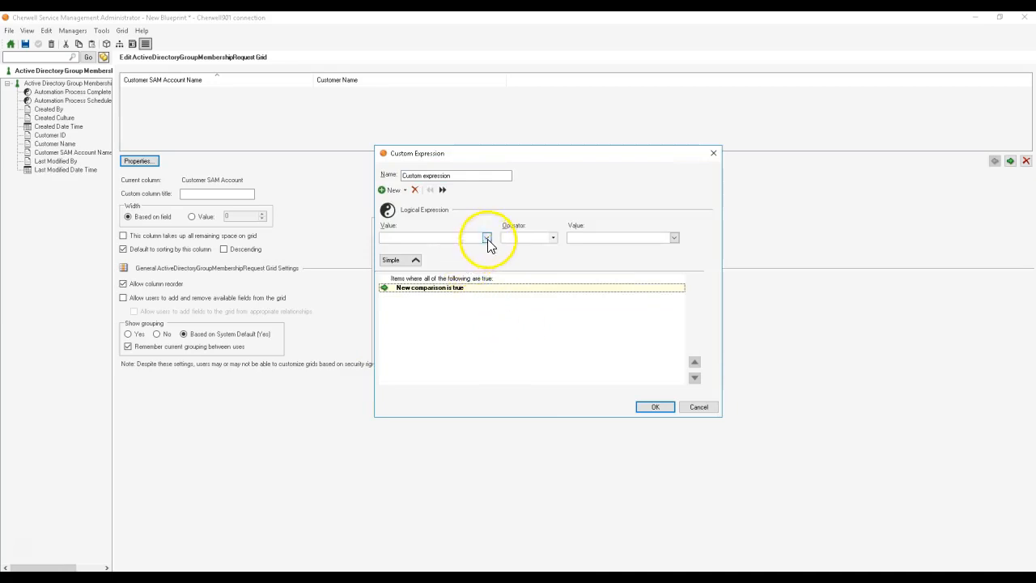
{"action": "left_click", "coordinate": [486, 238]}
{"action": "double_click", "coordinate": [452, 250]}
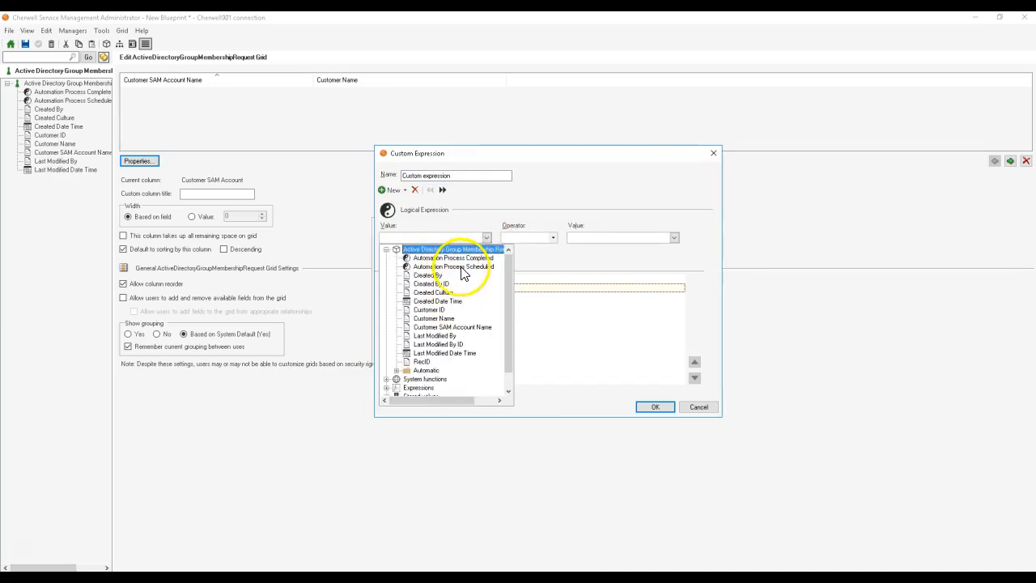
{"action": "left_click", "coordinate": [461, 268]}
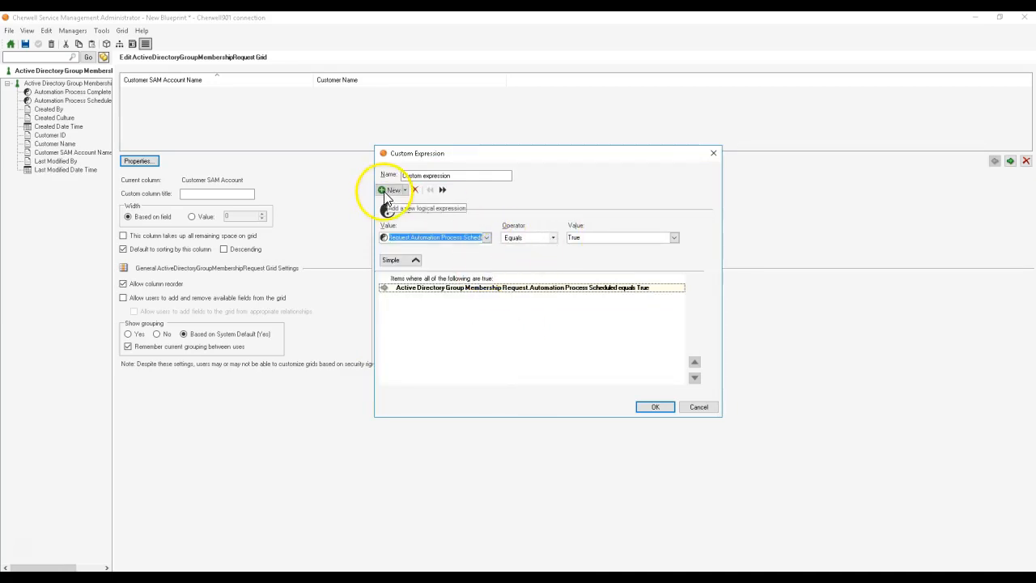
{"action": "left_click", "coordinate": [656, 407]}
Step: Browse for an image as the first case's assigned value and search all images for "pending"
{"action": "left_click", "coordinate": [513, 366]}
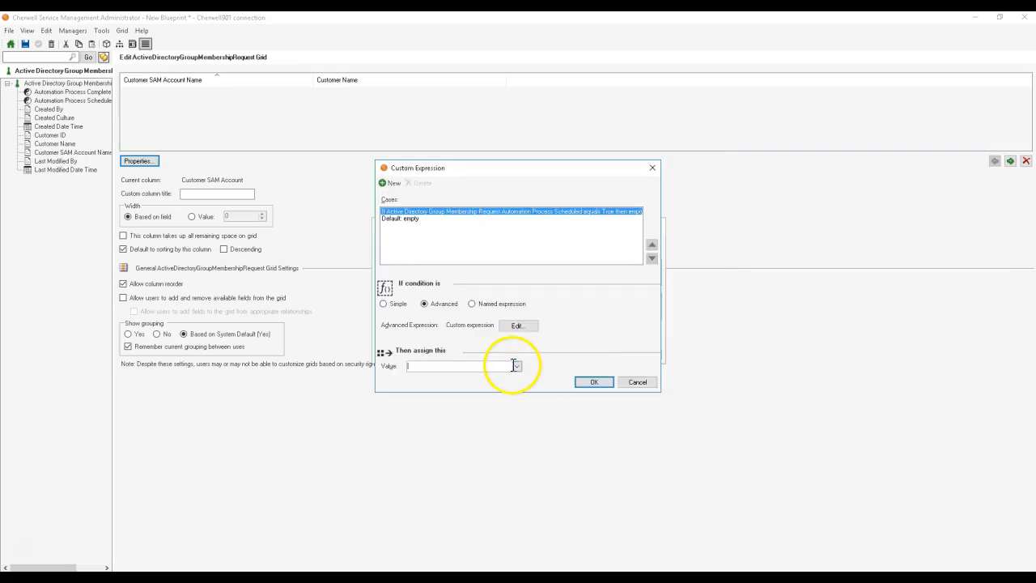
{"action": "left_click", "coordinate": [515, 366]}
{"action": "double_click", "coordinate": [437, 429]}
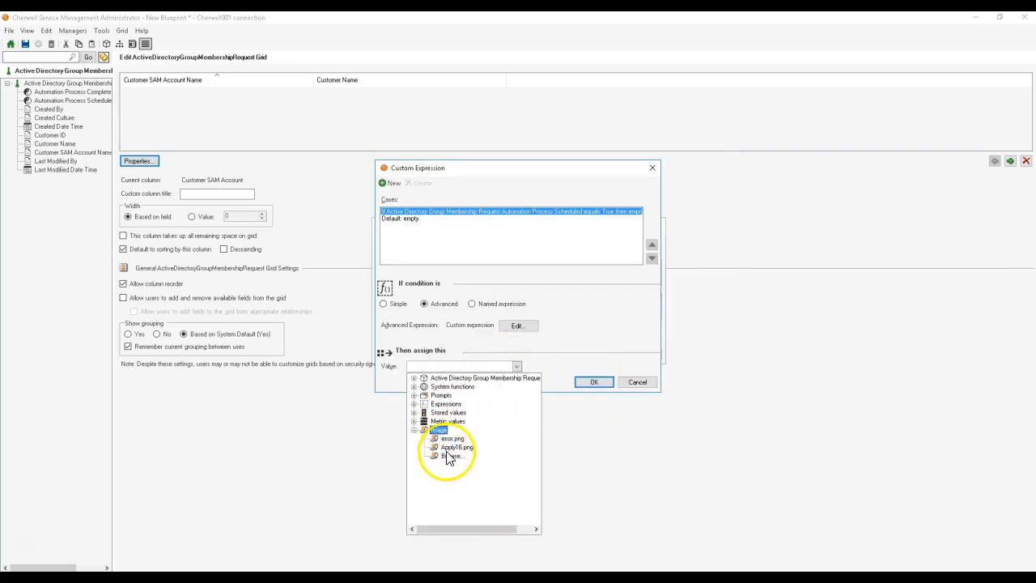
{"action": "left_click", "coordinate": [449, 457]}
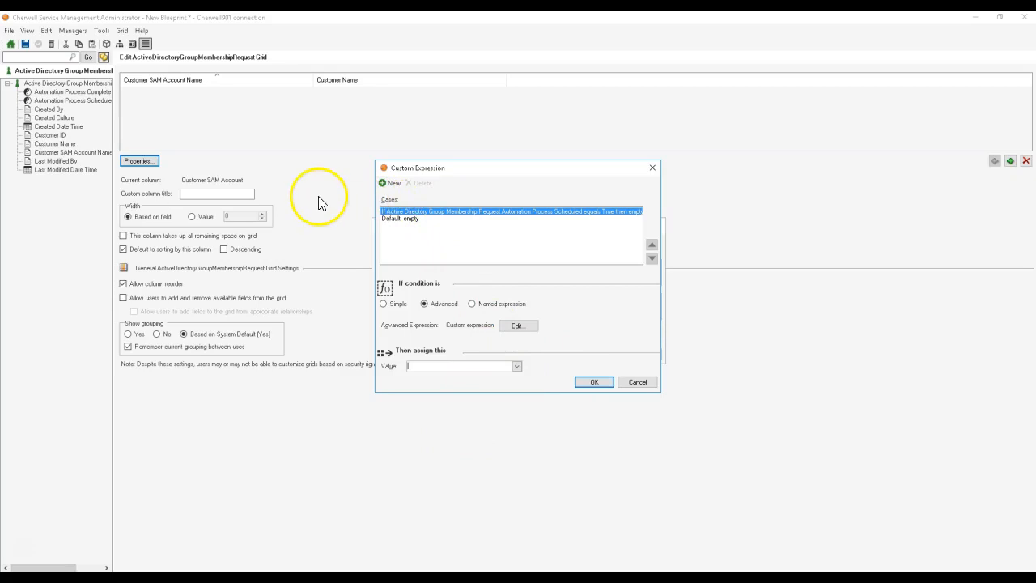
{"action": "left_click", "coordinate": [163, 188]}
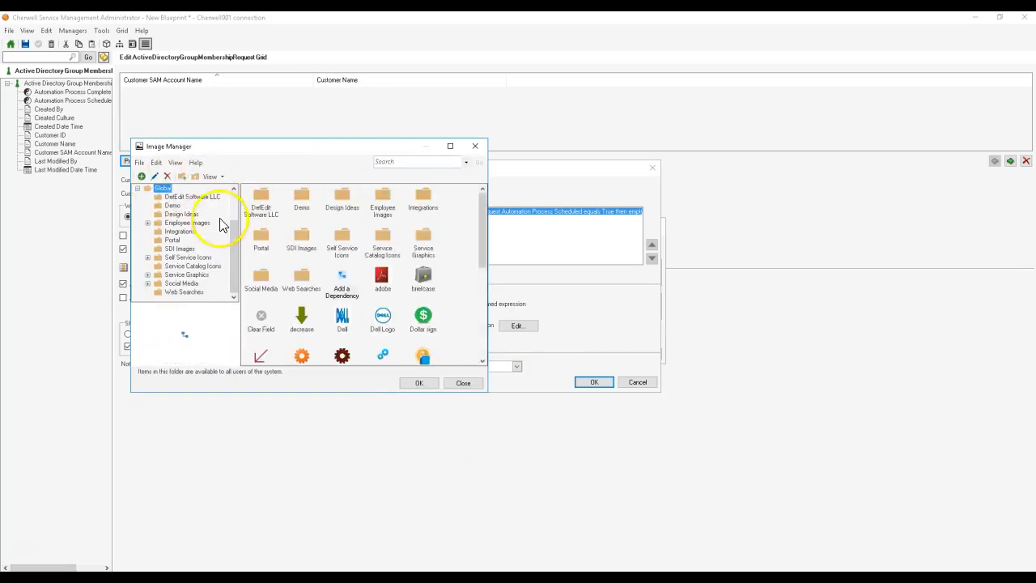
{"action": "scroll", "coordinate": [220, 225], "scroll_direction": "up", "scroll_amount": 2}
{"action": "left_click", "coordinate": [154, 188]}
{"action": "left_click", "coordinate": [434, 159]}
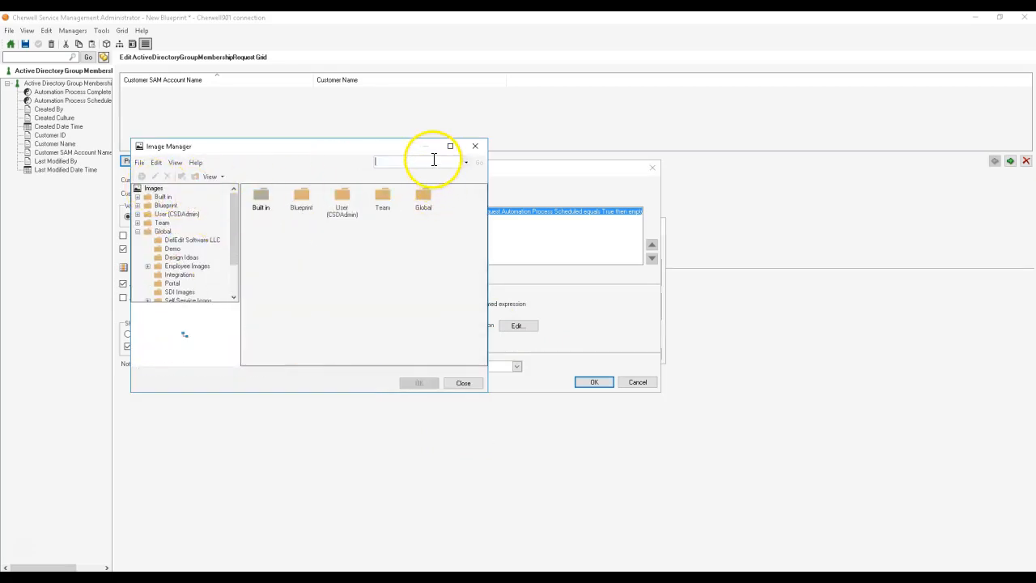
{"action": "type", "text": "pending"}
{"action": "key", "text": "Return"}
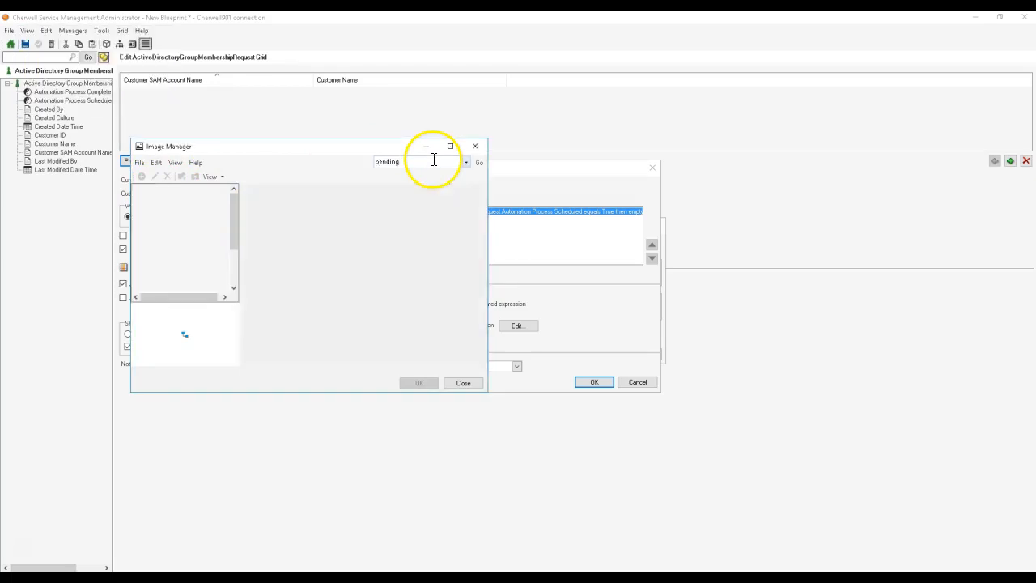
Step: Search the images for "pause" and assign the second media_pause.png result to the first case
{"action": "double_click", "coordinate": [402, 162]}
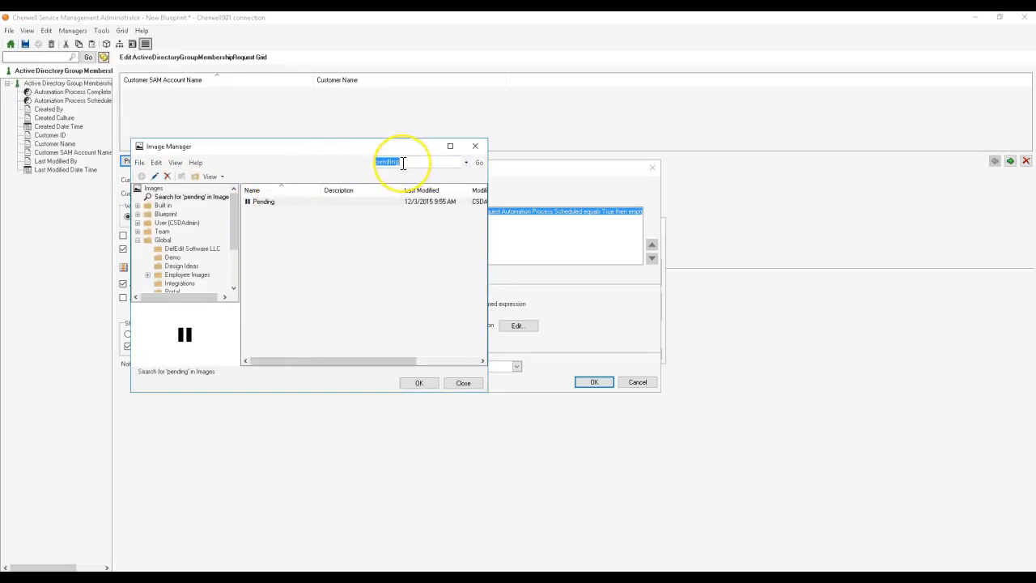
{"action": "type", "text": "pause"}
{"action": "key", "text": "Return"}
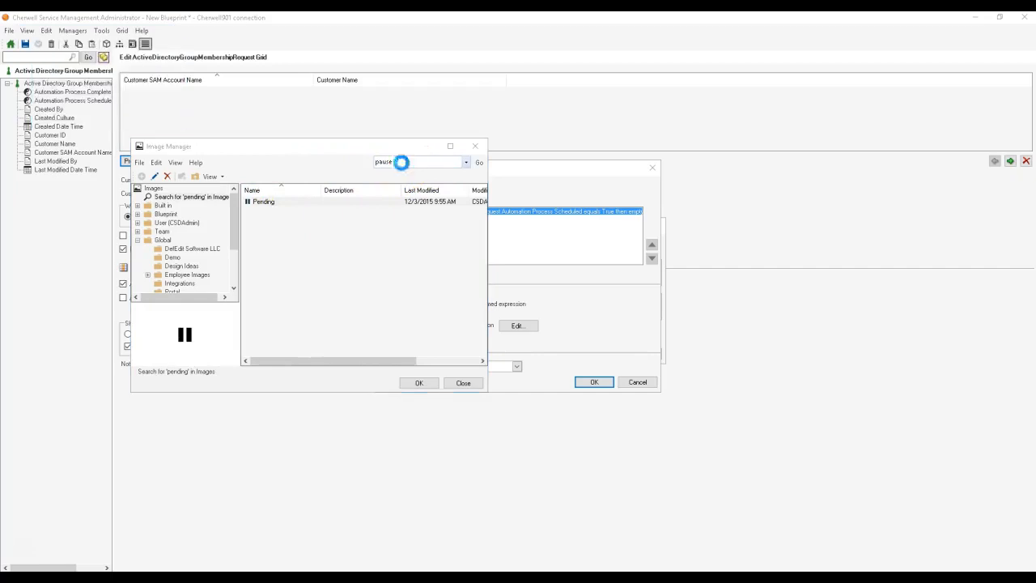
{"action": "left_click", "coordinate": [314, 211]}
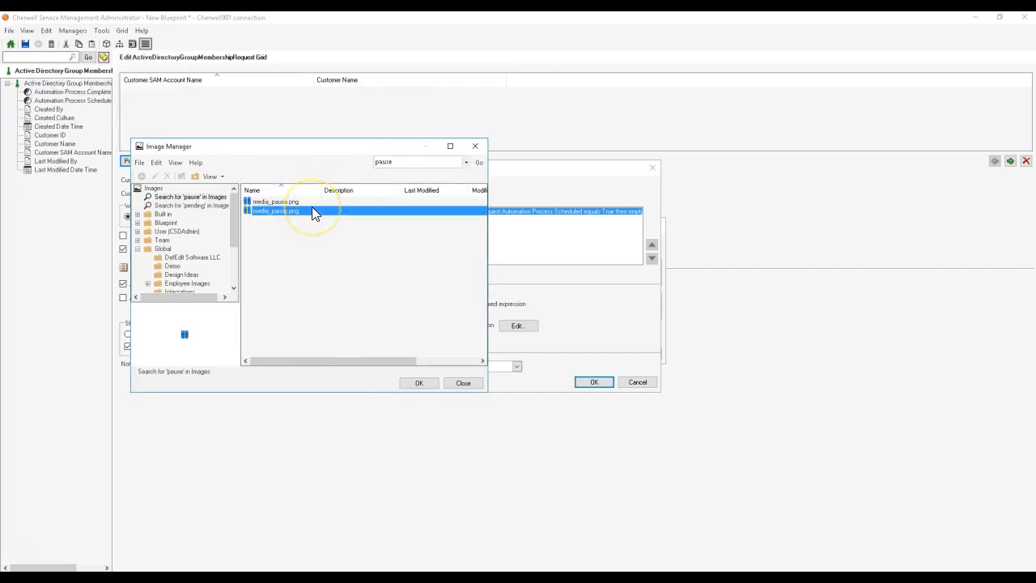
{"action": "double_click", "coordinate": [313, 210]}
Step: Add a second case with an advanced condition where Automation Process Scheduled is not equal to True
{"action": "left_click", "coordinate": [391, 183]}
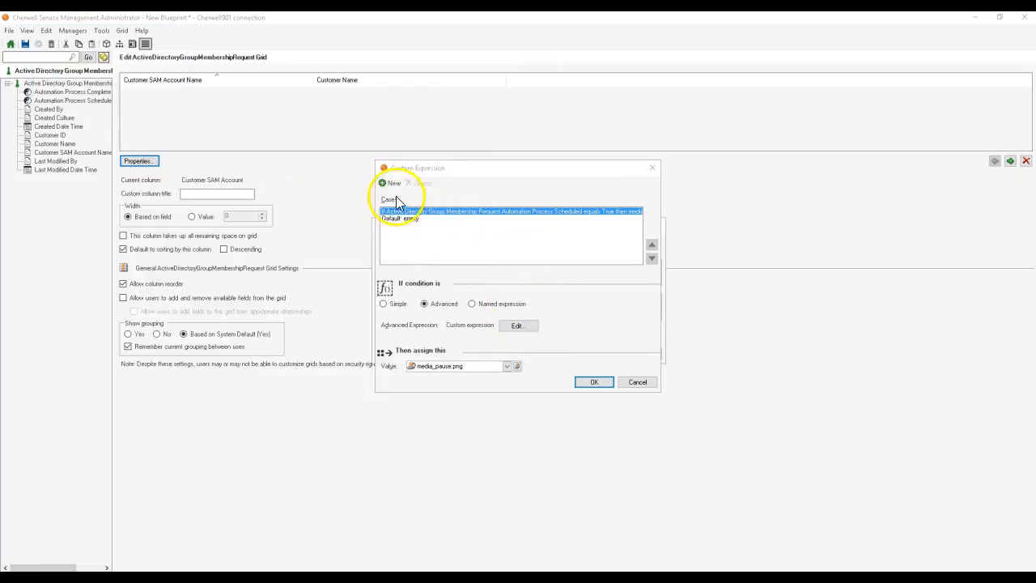
{"action": "left_click", "coordinate": [454, 295]}
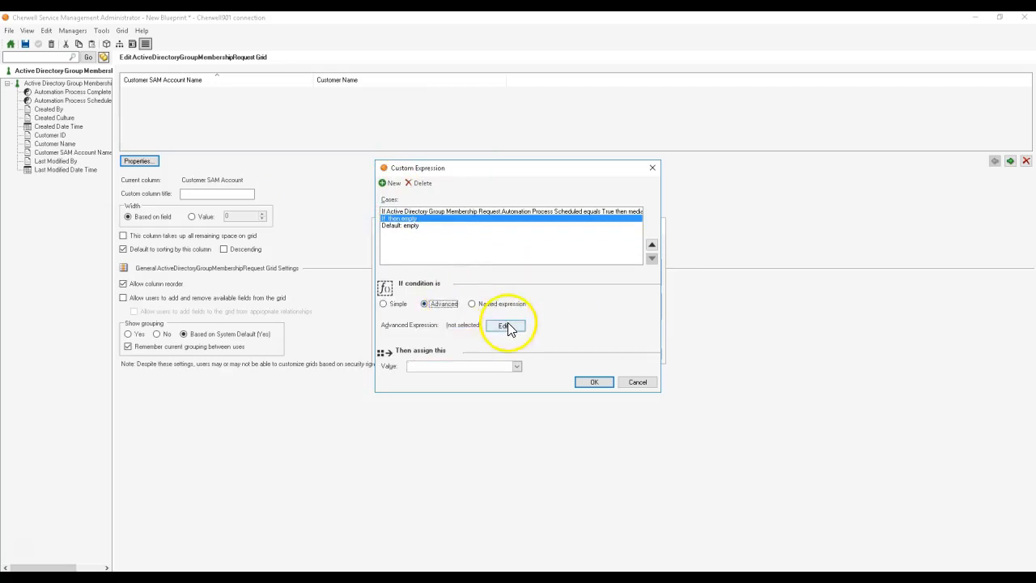
{"action": "left_click", "coordinate": [508, 324]}
{"action": "left_click", "coordinate": [486, 237]}
{"action": "double_click", "coordinate": [429, 249]}
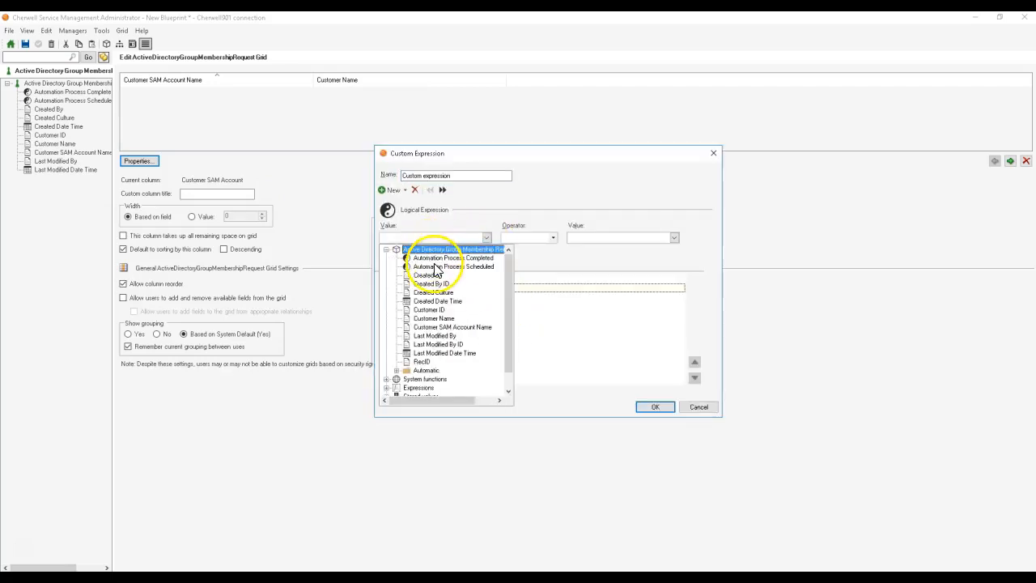
{"action": "left_click", "coordinate": [450, 267]}
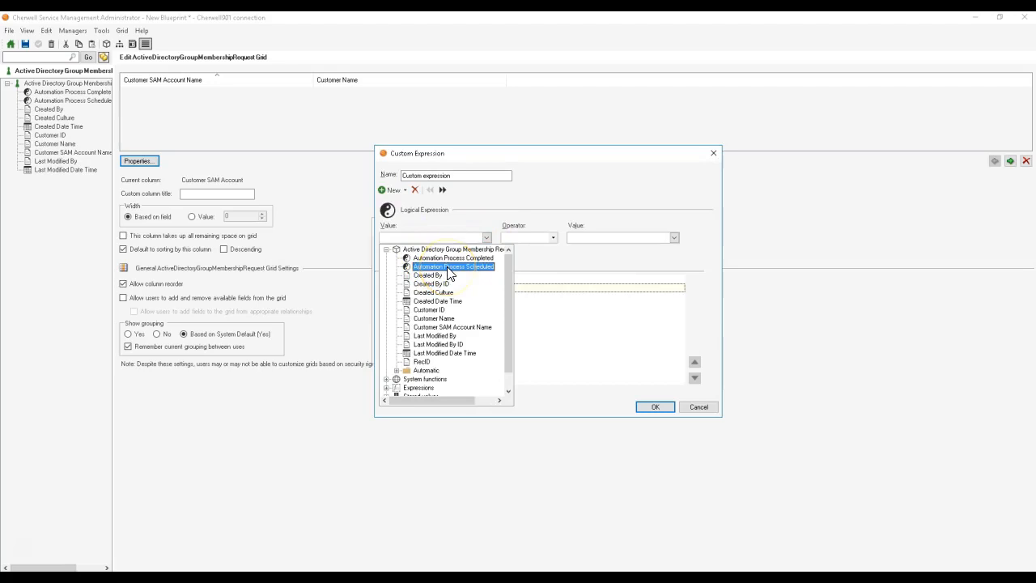
{"action": "left_click", "coordinate": [525, 252]}
{"action": "left_click", "coordinate": [524, 257]}
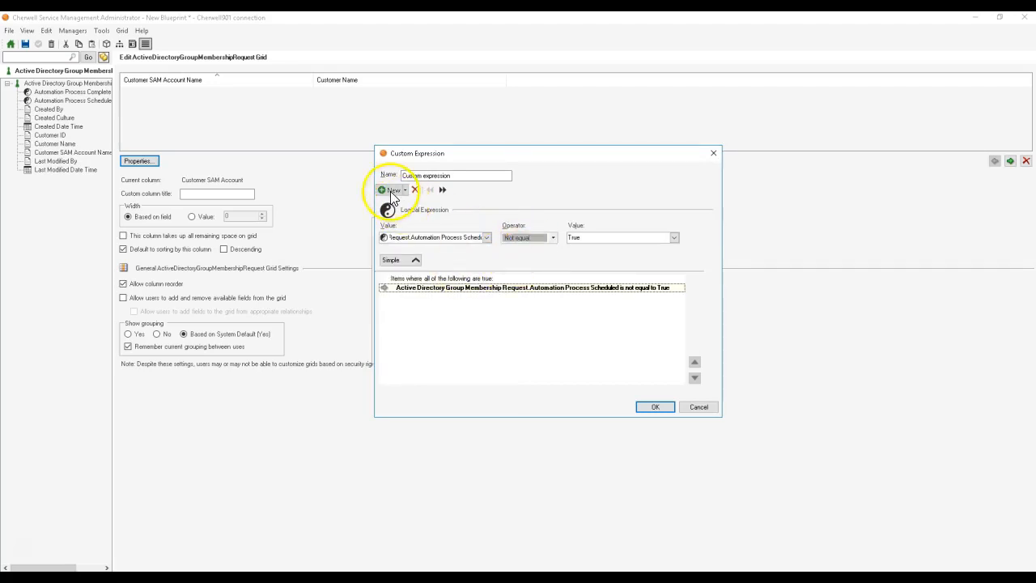
Step: Add a second comparison to the condition where Automation Process Completed is not equal to True, and accept the condition
{"action": "left_click", "coordinate": [390, 189]}
{"action": "left_click", "coordinate": [486, 238]}
{"action": "double_click", "coordinate": [460, 250]}
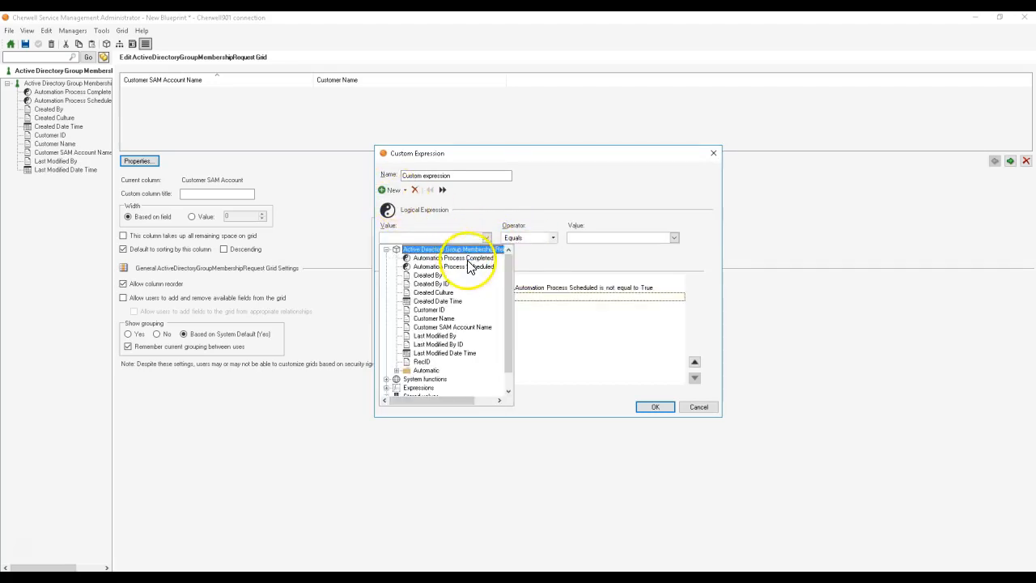
{"action": "left_click", "coordinate": [468, 258]}
{"action": "left_click", "coordinate": [527, 237]}
{"action": "left_click", "coordinate": [524, 261]}
{"action": "left_click", "coordinate": [654, 407]}
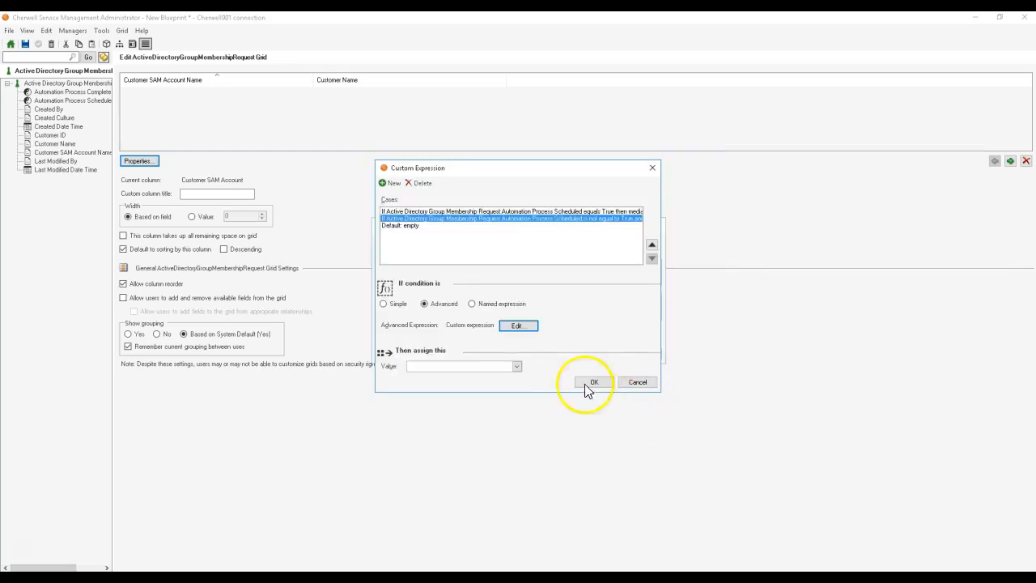
Step: Assign the error.png image as the value of the second case
{"action": "left_click", "coordinate": [516, 367]}
{"action": "double_click", "coordinate": [442, 439]}
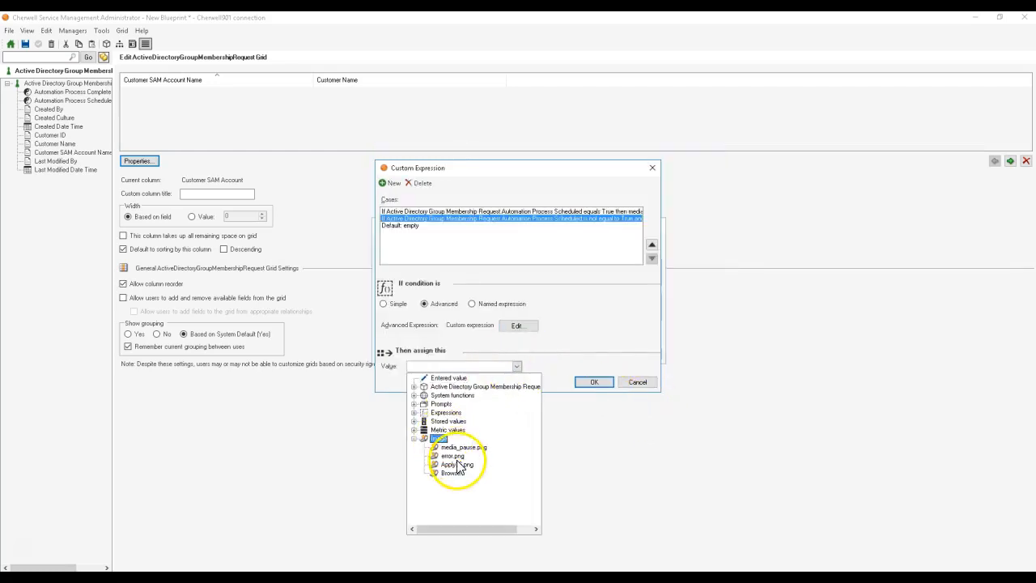
{"action": "left_click", "coordinate": [457, 458]}
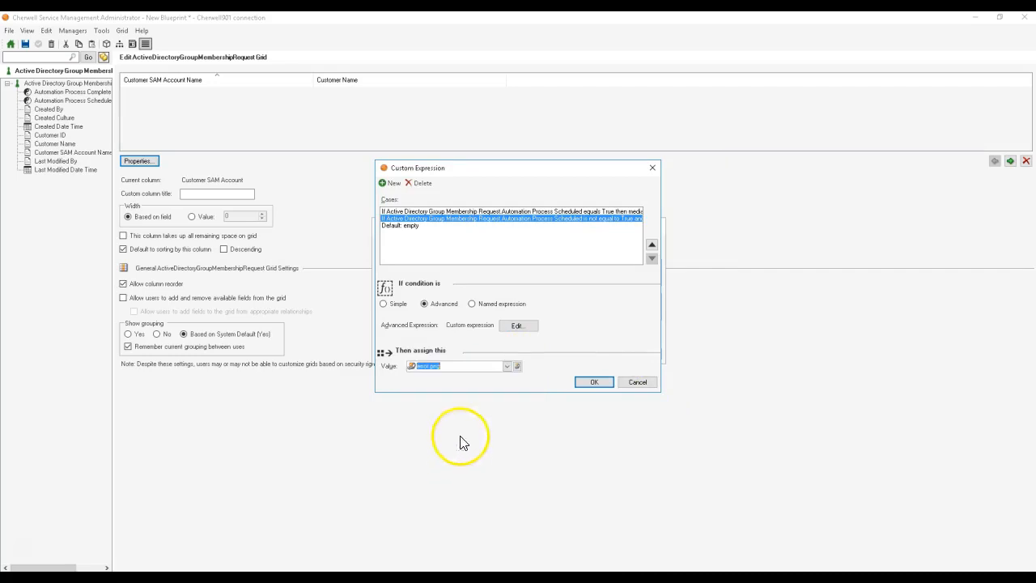
Step: Add a third case with an advanced condition where Automation Process Completed equals True
{"action": "left_click", "coordinate": [387, 183]}
{"action": "left_click", "coordinate": [425, 295]}
{"action": "left_click", "coordinate": [491, 328]}
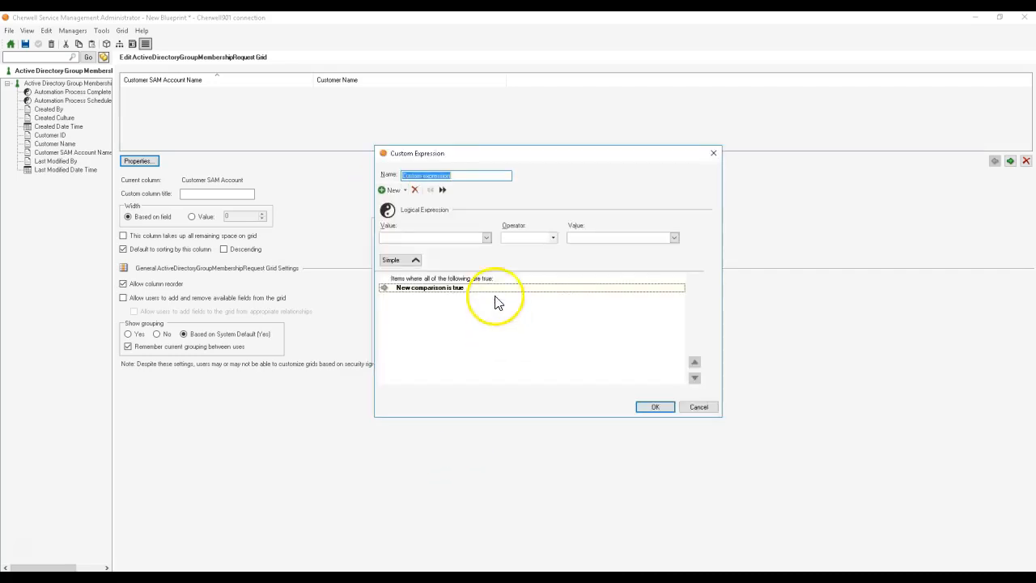
{"action": "left_click", "coordinate": [486, 238]}
{"action": "double_click", "coordinate": [450, 248]}
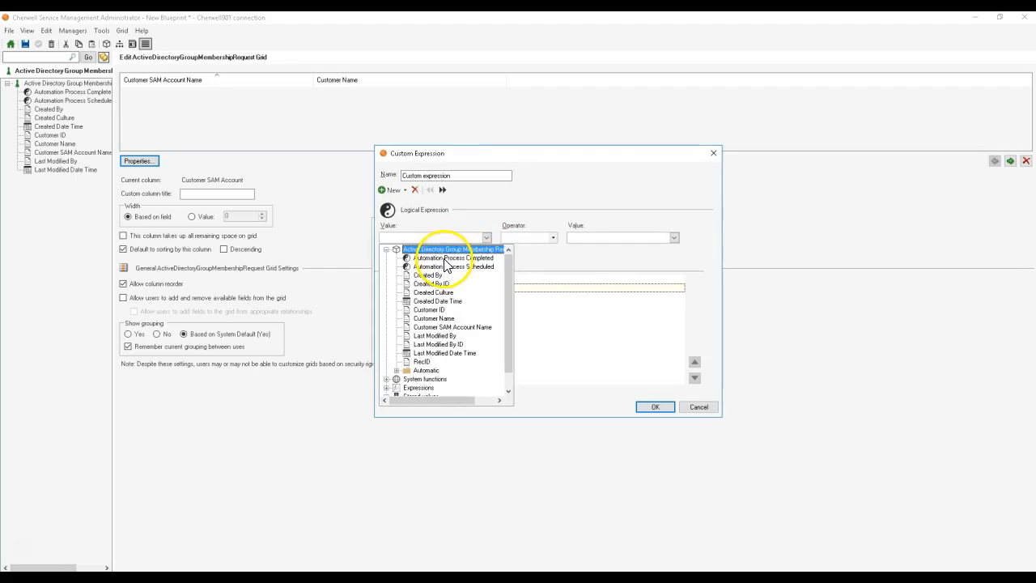
{"action": "left_click", "coordinate": [443, 257]}
{"action": "left_click", "coordinate": [655, 407]}
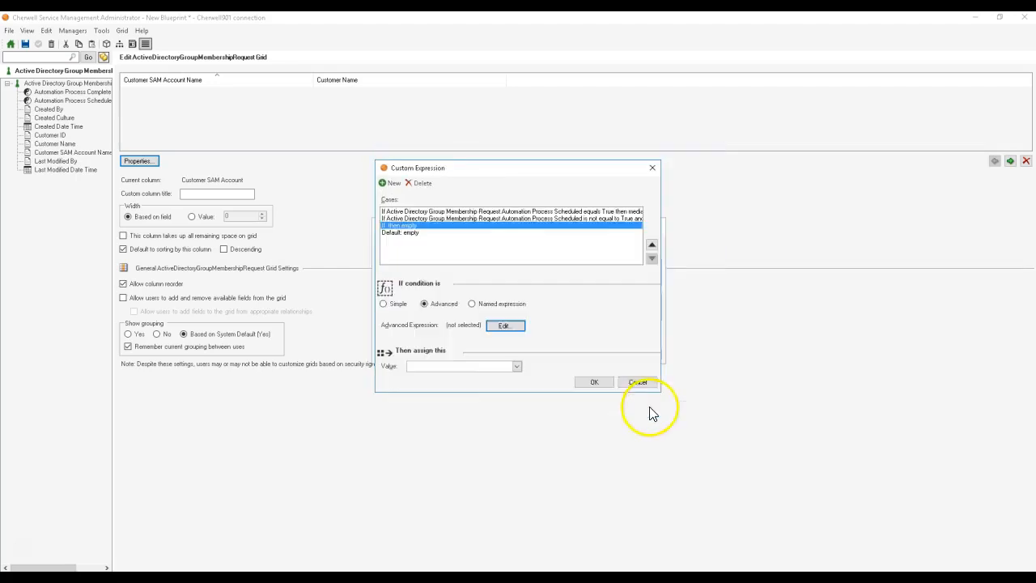
Step: Assign the Apply16.png image to the third case and accept the custom expression and grid properties
{"action": "left_click", "coordinate": [516, 366]}
{"action": "double_click", "coordinate": [438, 438]}
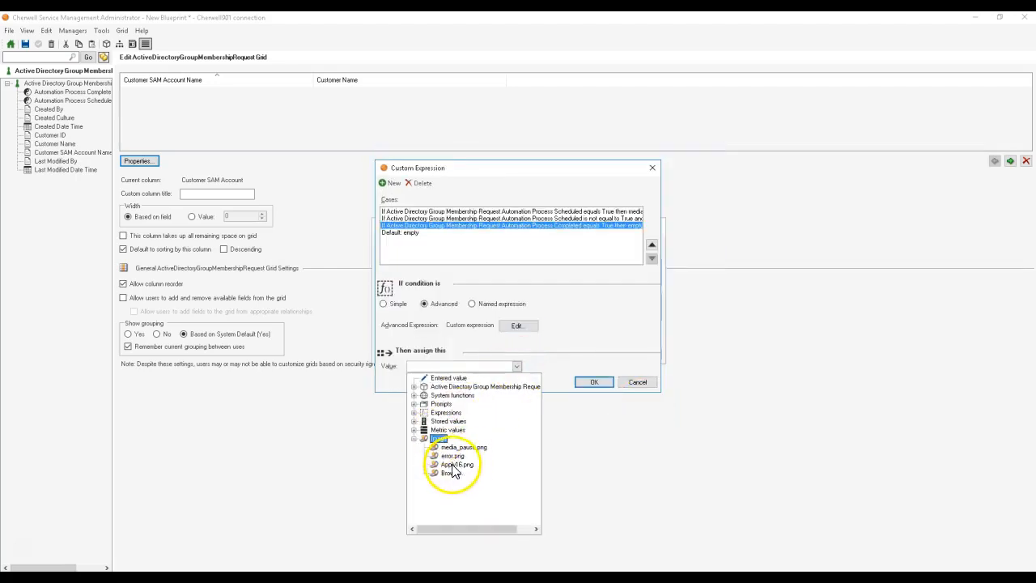
{"action": "left_click", "coordinate": [451, 463]}
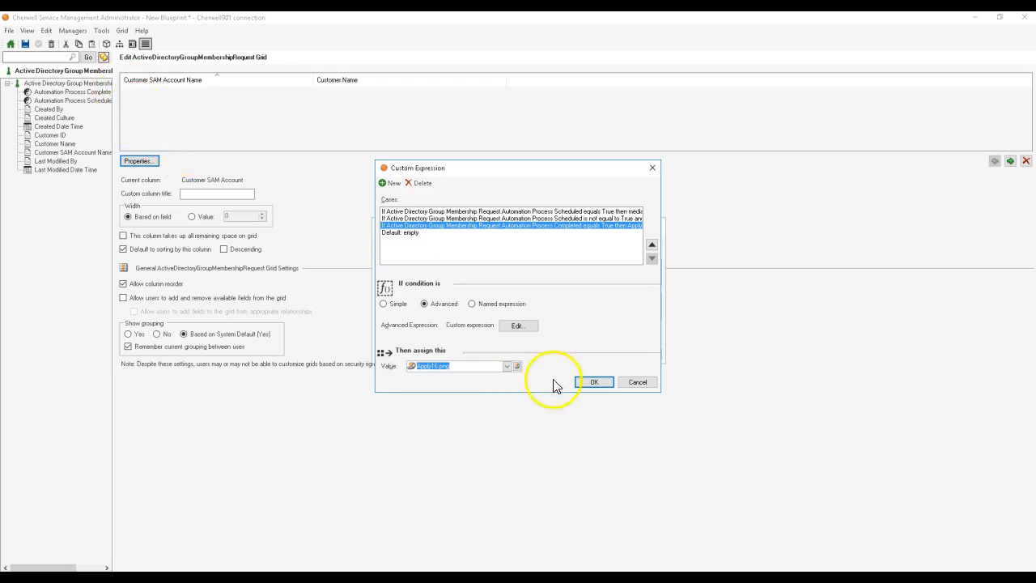
{"action": "left_click", "coordinate": [594, 383]}
{"action": "left_click", "coordinate": [598, 356]}
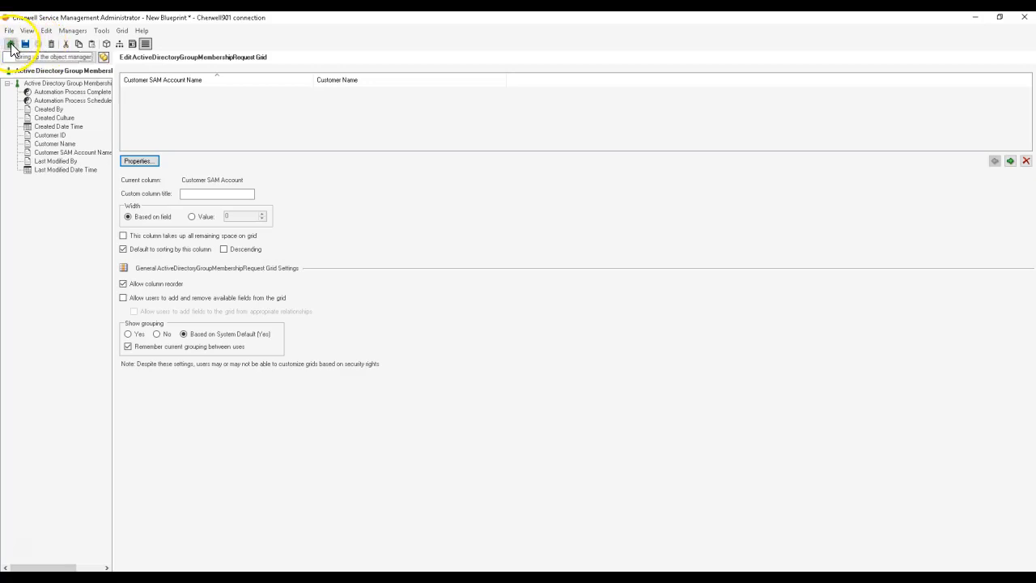
Step: Return to the object manager and select Active Directory Group Membership Request among the supporting objects
{"action": "left_click", "coordinate": [10, 45]}
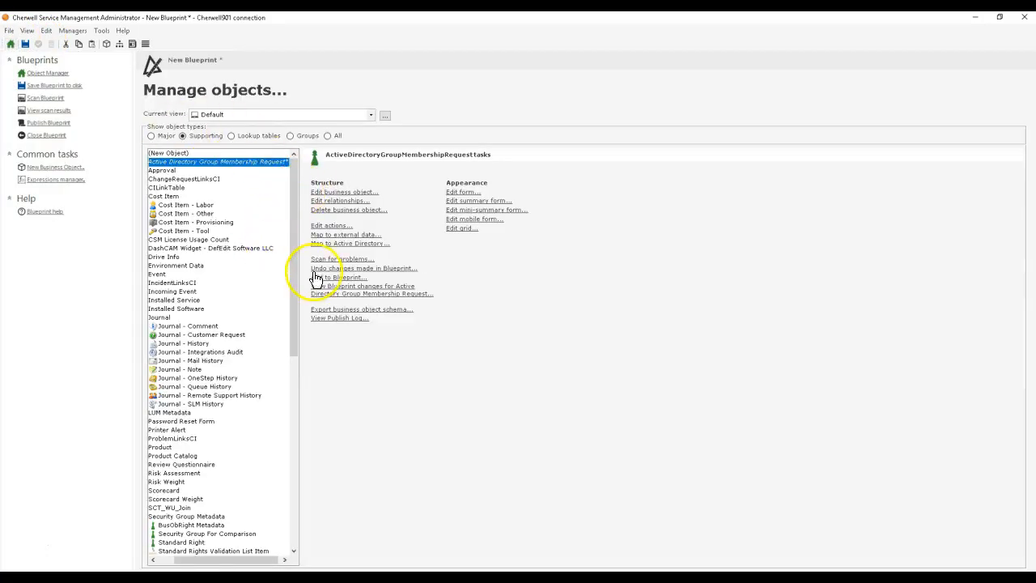
{"action": "left_click_drag", "start_coordinate": [301, 264], "coordinate": [394, 279]}
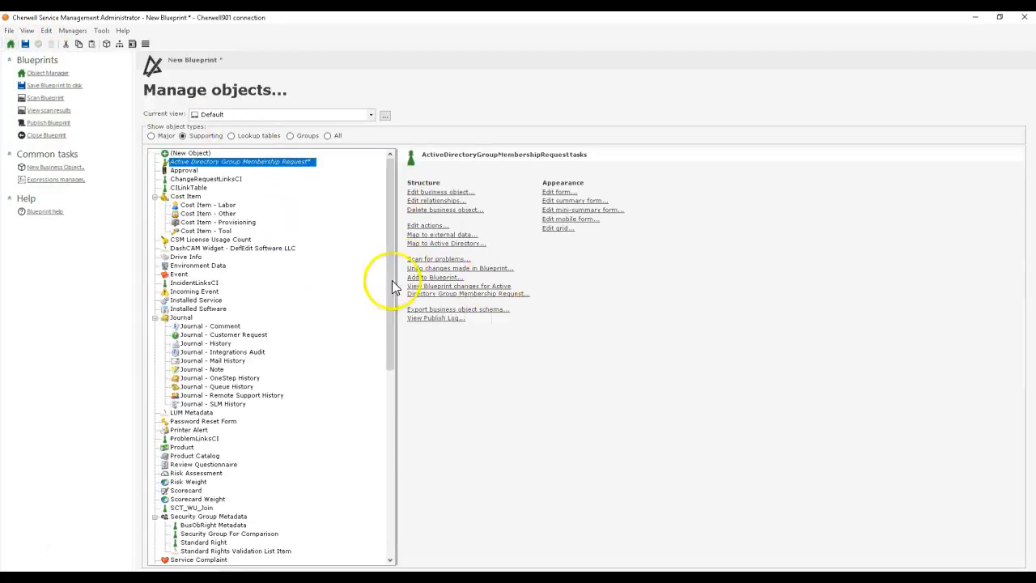
{"action": "left_click", "coordinate": [151, 135]}
{"action": "left_click", "coordinate": [195, 135]}
{"action": "left_click", "coordinate": [203, 162]}
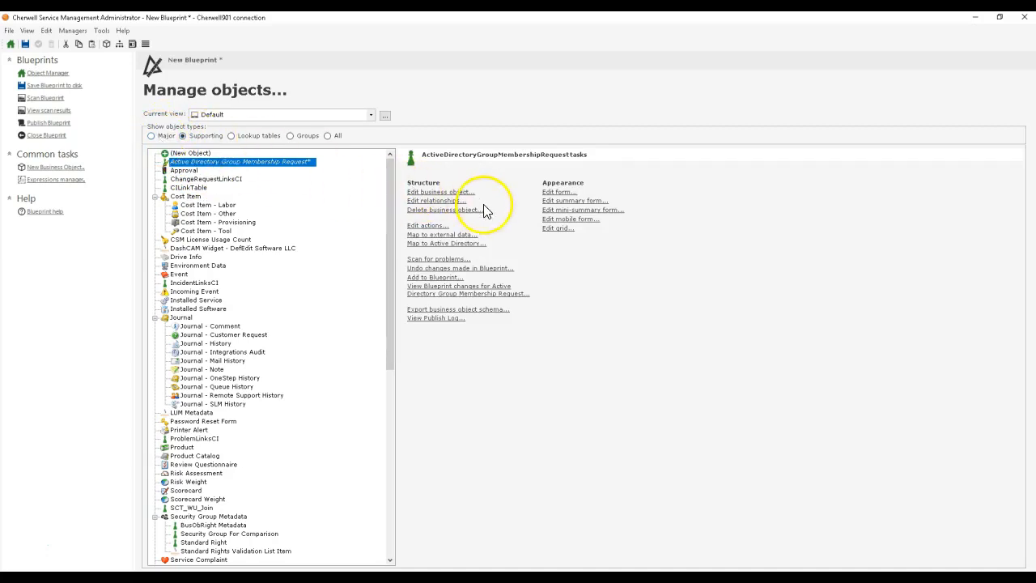
Step: Edit the business object and add a text field named Active Directory Group Name with a size of 100
{"action": "left_click", "coordinate": [461, 193]}
{"action": "left_click", "coordinate": [190, 263]}
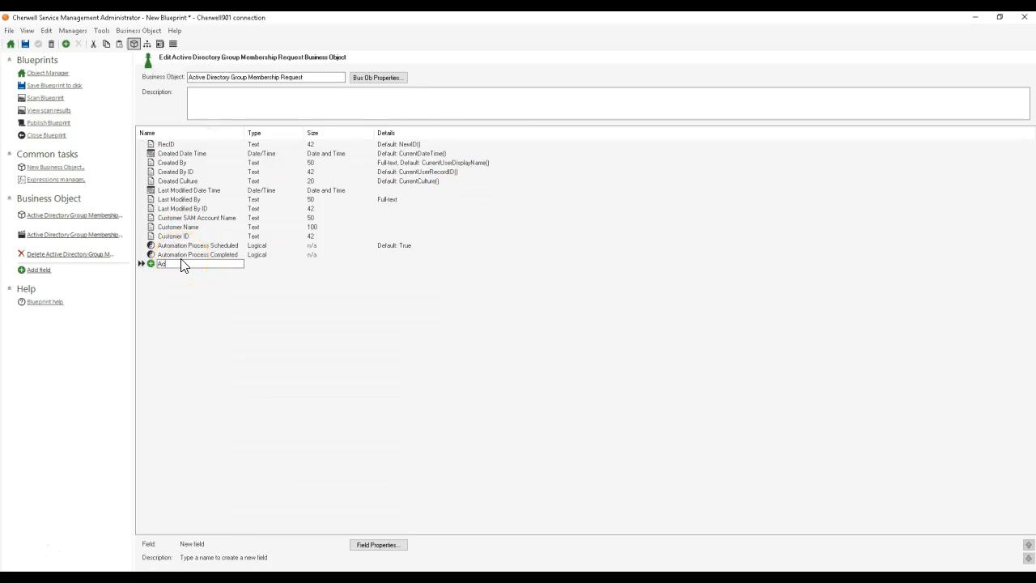
{"action": "type", "text": "Active Directory Group Name"}
{"action": "key", "text": "Tab"}
{"action": "type", "text": "100"}
{"action": "key", "text": "Return"}
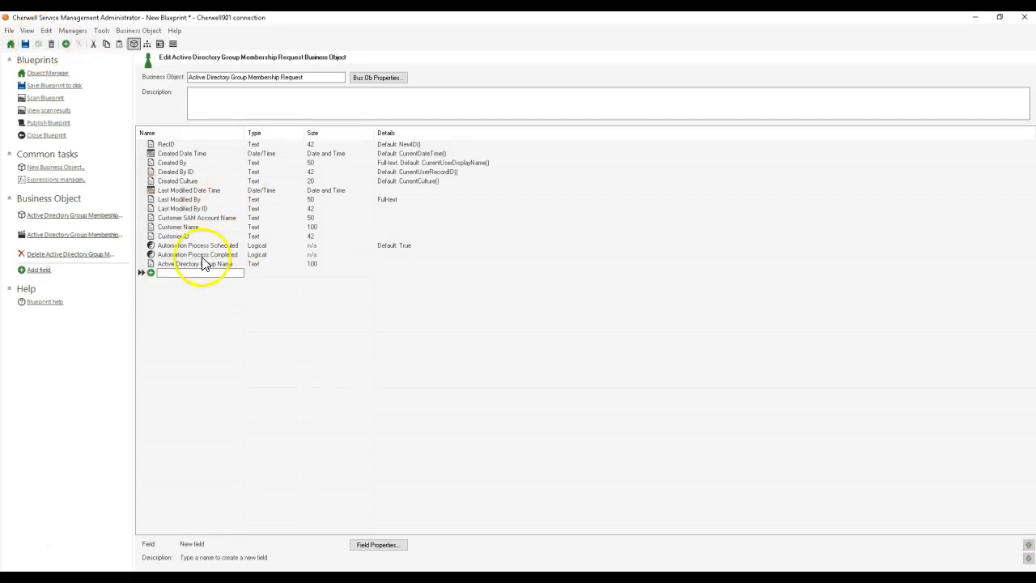
Step: Enable validation from a table in the properties of the Active Directory Group Name field
{"action": "left_click", "coordinate": [149, 266]}
{"action": "double_click", "coordinate": [150, 264]}
{"action": "left_click", "coordinate": [351, 270]}
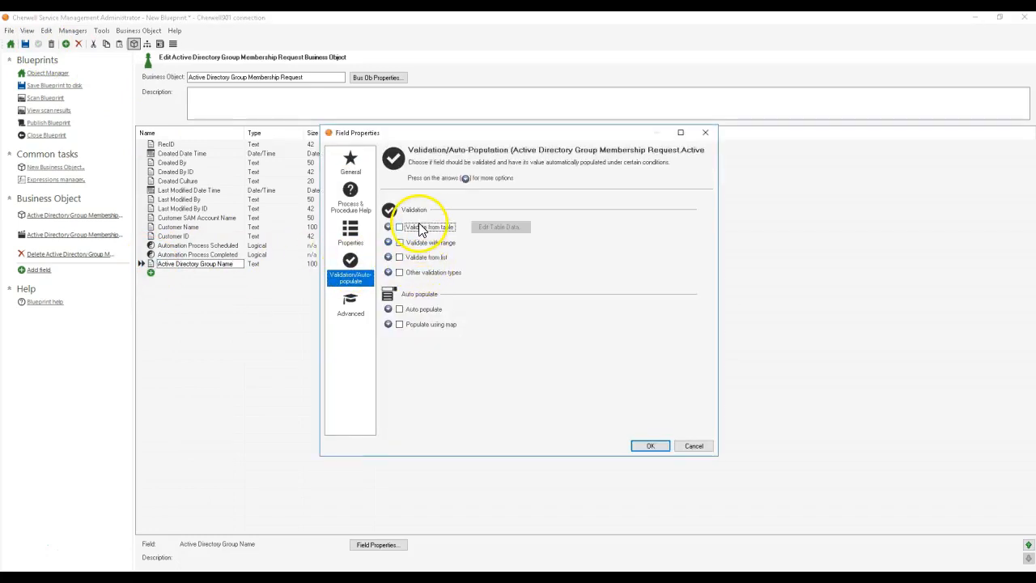
{"action": "left_click", "coordinate": [420, 228]}
Step: Restrict the validation table choices to lookup tables and choose the Orchestration Pack AD Group table
{"action": "left_click", "coordinate": [497, 245]}
{"action": "left_click_drag", "start_coordinate": [495, 282], "coordinate": [518, 282]}
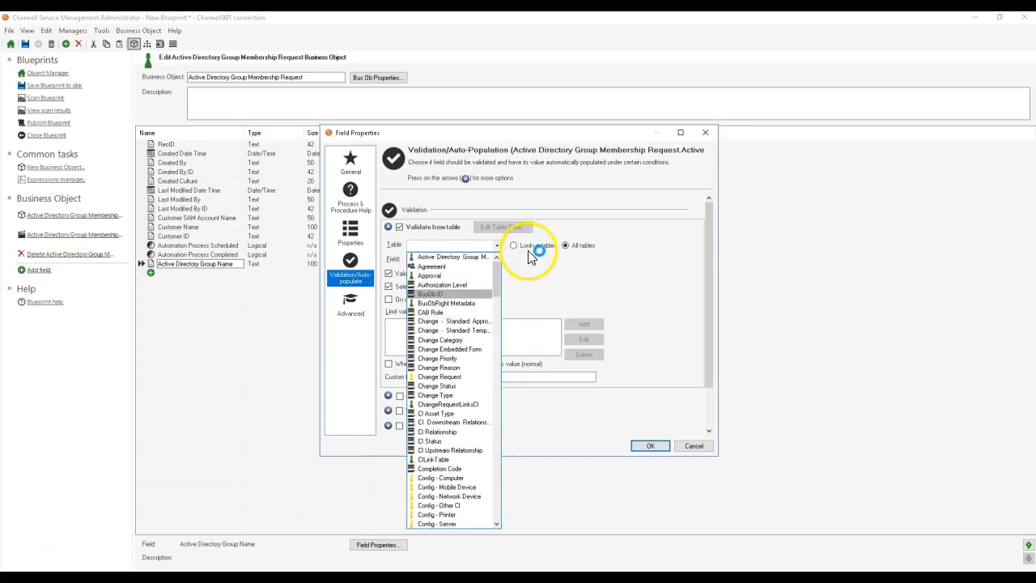
{"action": "left_click", "coordinate": [527, 247]}
{"action": "left_click", "coordinate": [513, 245]}
{"action": "left_click", "coordinate": [495, 245]}
{"action": "left_click_drag", "start_coordinate": [498, 267], "coordinate": [513, 397]}
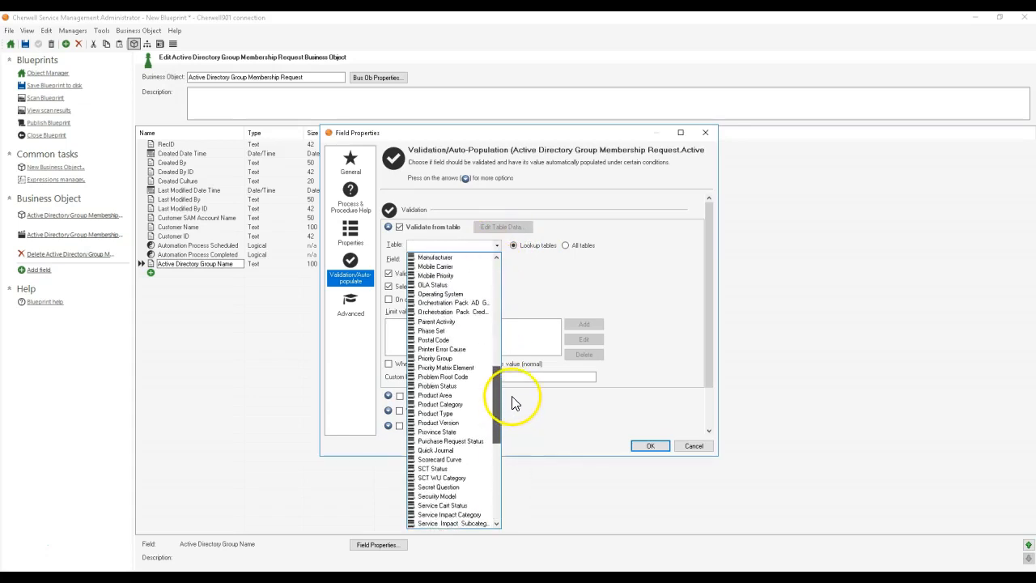
{"action": "left_click", "coordinate": [478, 303]}
Step: Set the validation source field to Group Name and accept the field properties
{"action": "left_click", "coordinate": [466, 260]}
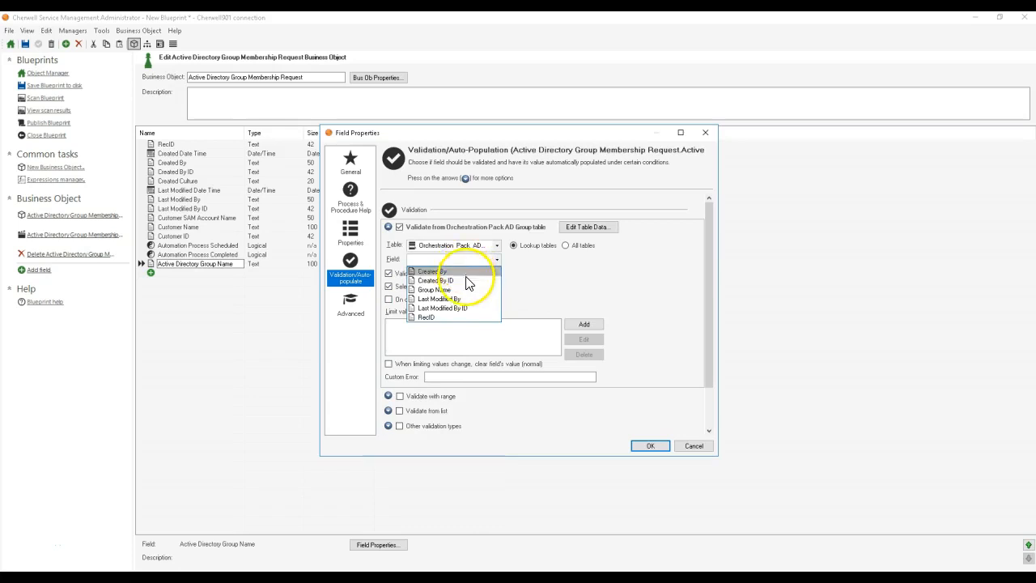
{"action": "left_click", "coordinate": [442, 289]}
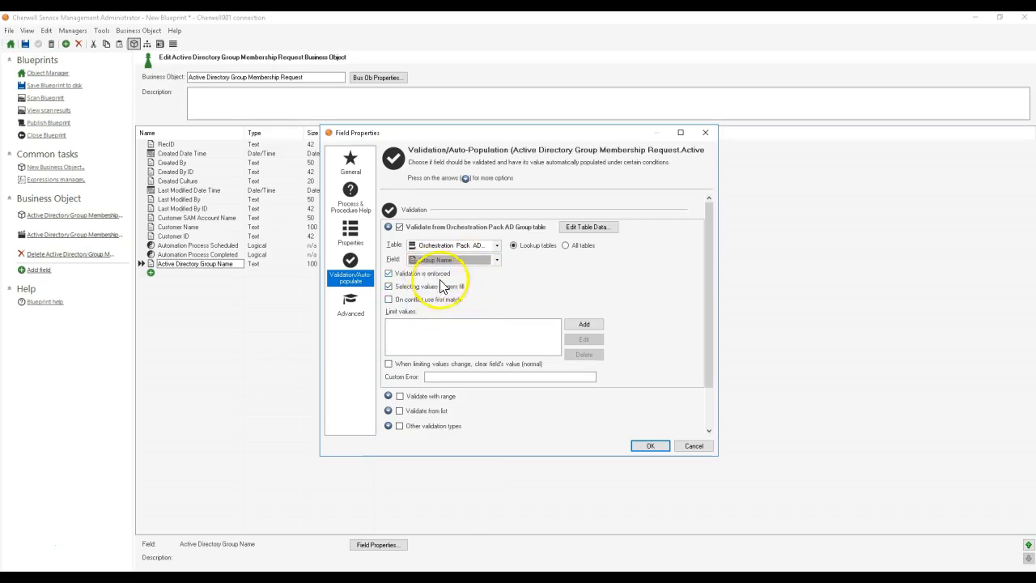
{"action": "left_click", "coordinate": [437, 274]}
{"action": "left_click", "coordinate": [642, 443]}
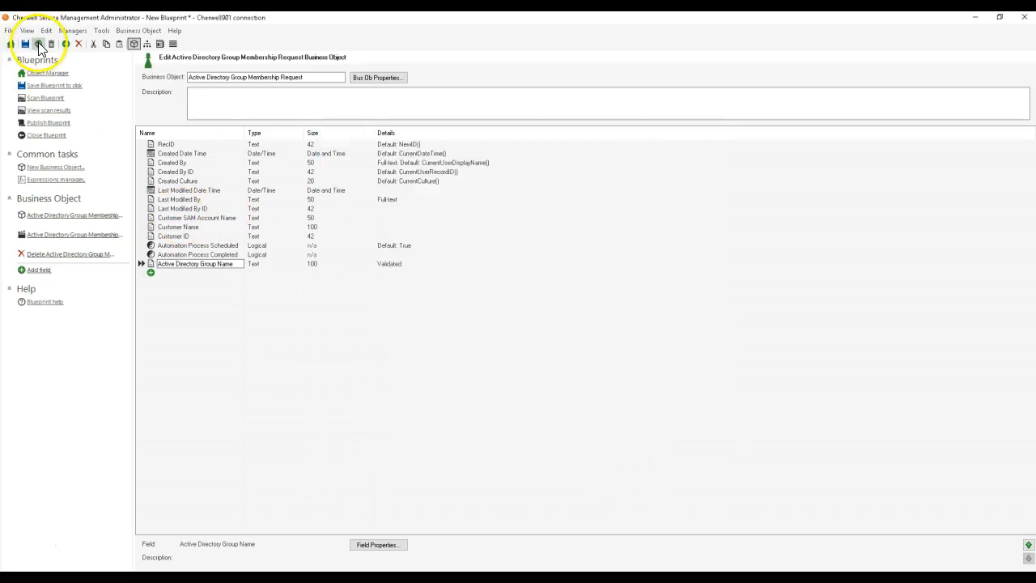
Step: Open the data of the Orchestration Pack AD Group lookup table for editing
{"action": "left_click", "coordinate": [48, 75]}
{"action": "left_click", "coordinate": [243, 135]}
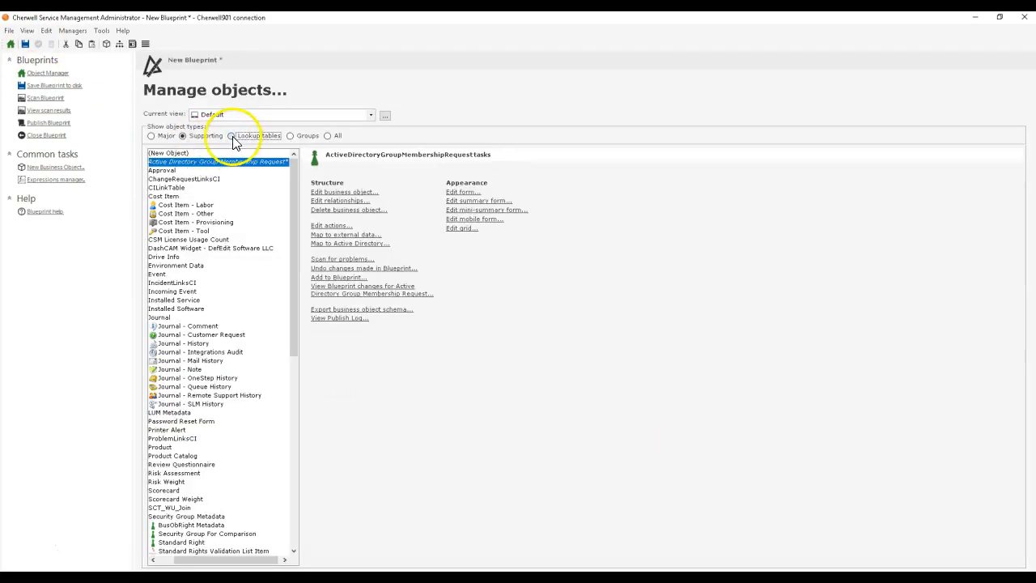
{"action": "left_click_drag", "start_coordinate": [291, 216], "coordinate": [288, 325]}
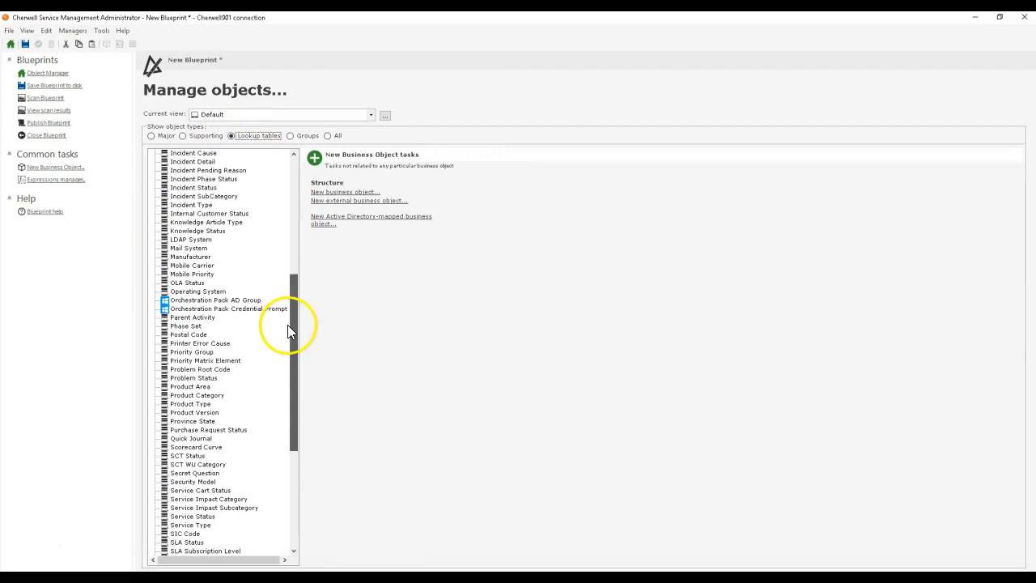
{"action": "left_click", "coordinate": [225, 302]}
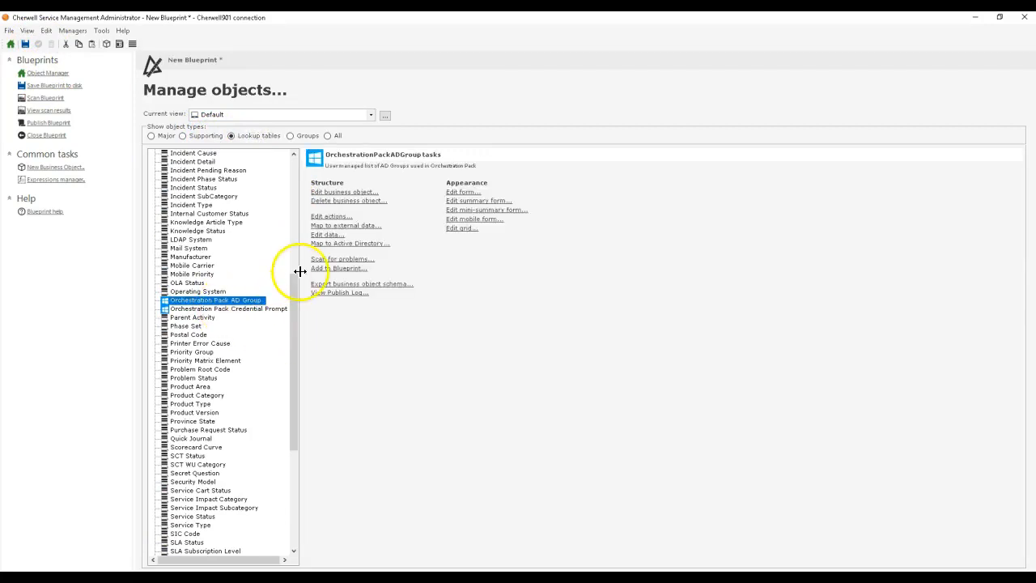
{"action": "left_click", "coordinate": [324, 235]}
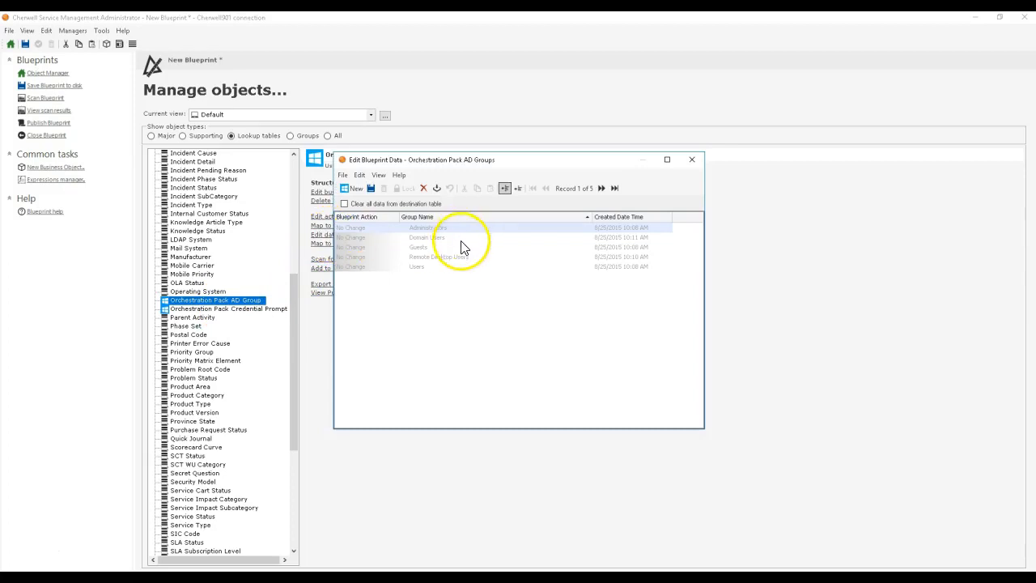
Step: Mark all existing group records in the Orchestration Pack AD Group data for deletion and close the data editor
{"action": "key", "text": "Down"}
{"action": "key", "text": "Down"}
{"action": "key", "text": "Down"}
{"action": "key", "text": "Down"}
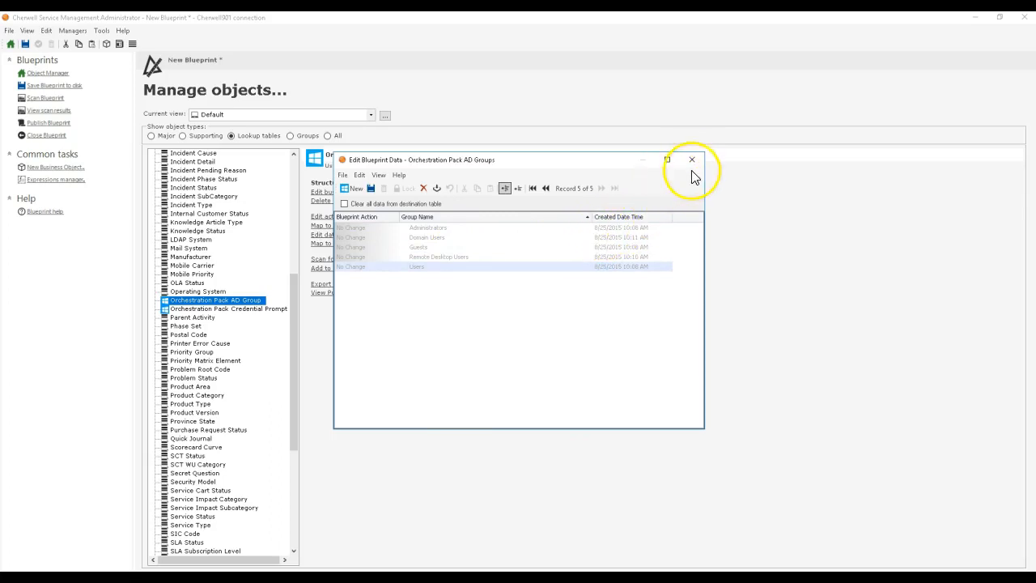
{"action": "key", "text": "ctrl+a"}
{"action": "right_click", "coordinate": [420, 229]}
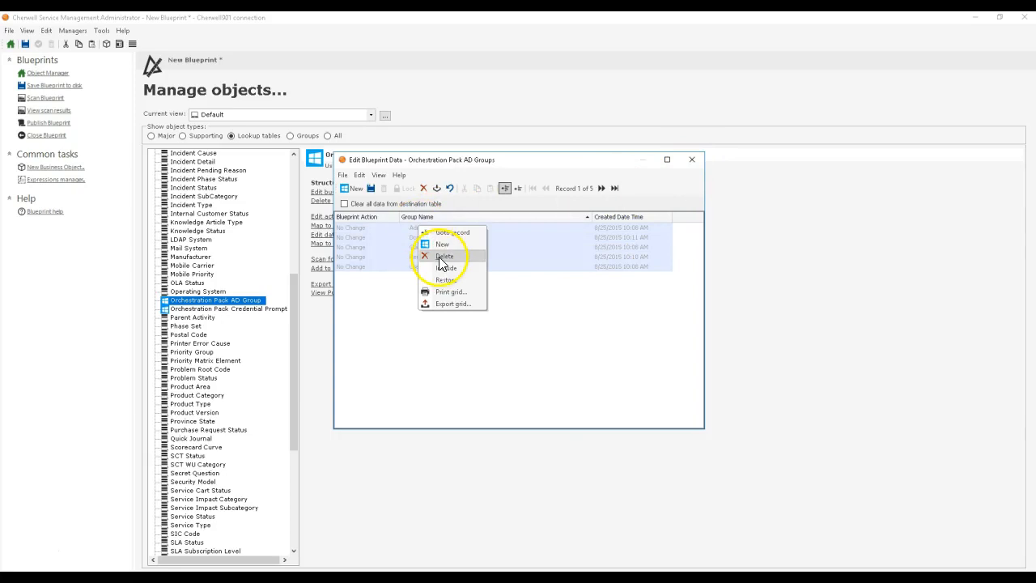
{"action": "left_click", "coordinate": [441, 260]}
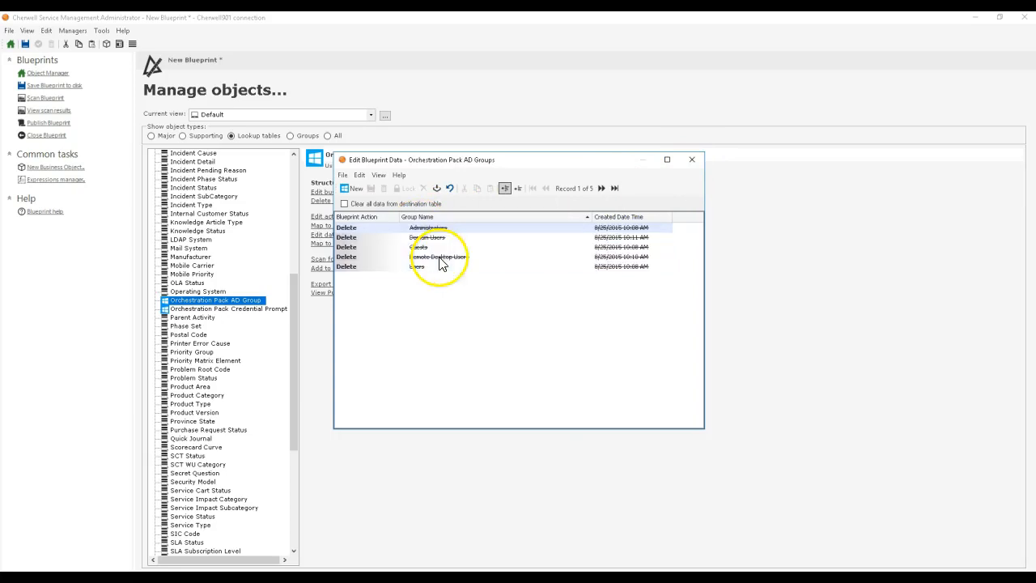
{"action": "left_click", "coordinate": [690, 161]}
Step: Add a relationship named Sys_Customer Owns AD Group Membership Processing to the Customer - Internal business object
{"action": "left_click", "coordinate": [152, 136]}
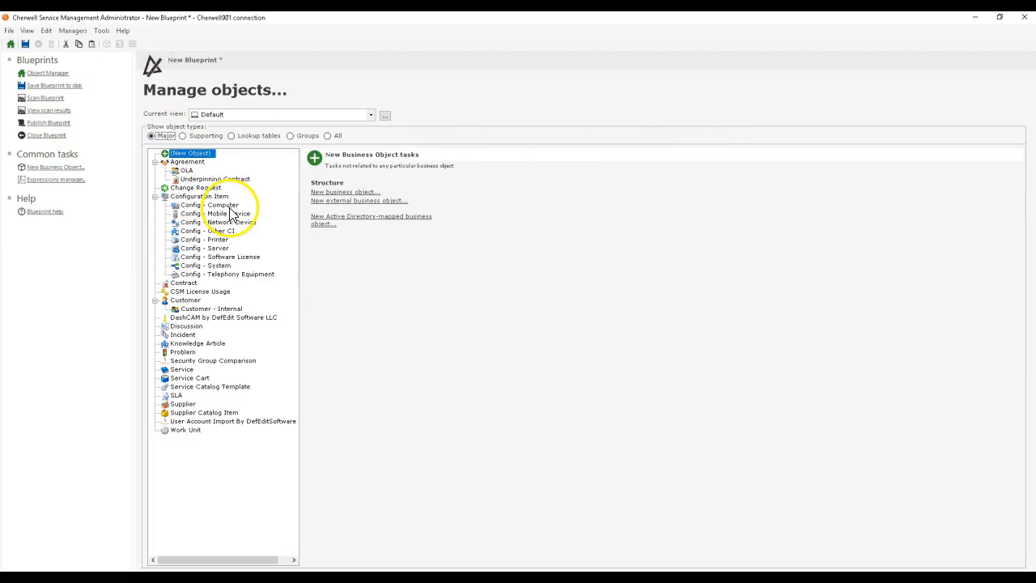
{"action": "left_click", "coordinate": [207, 310]}
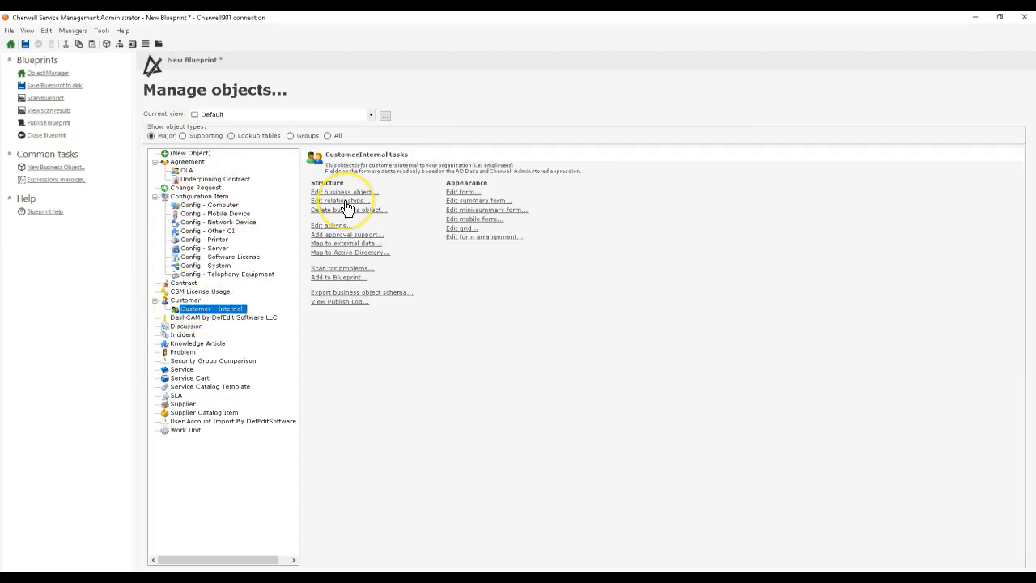
{"action": "left_click", "coordinate": [344, 201]}
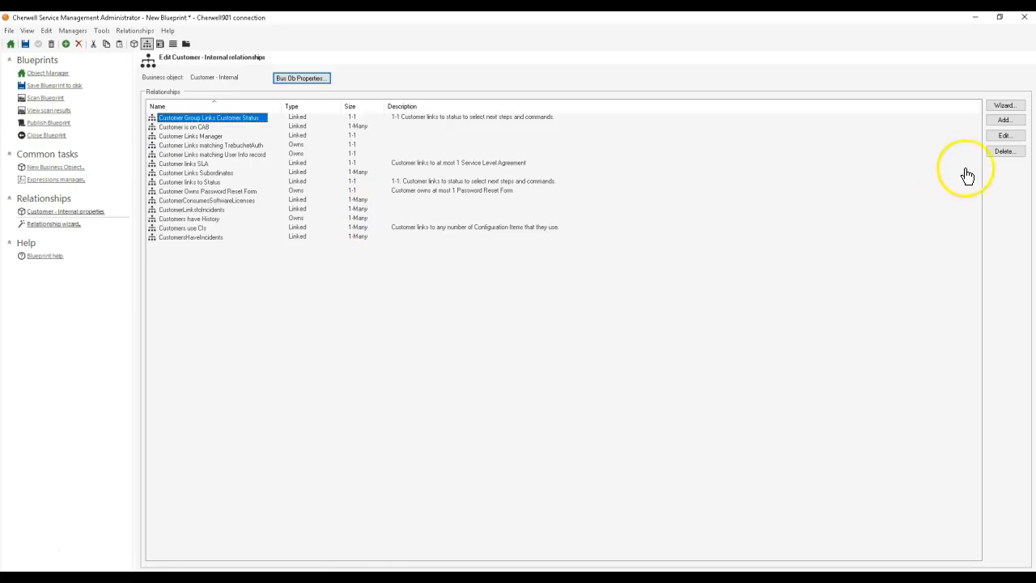
{"action": "left_click", "coordinate": [1001, 121]}
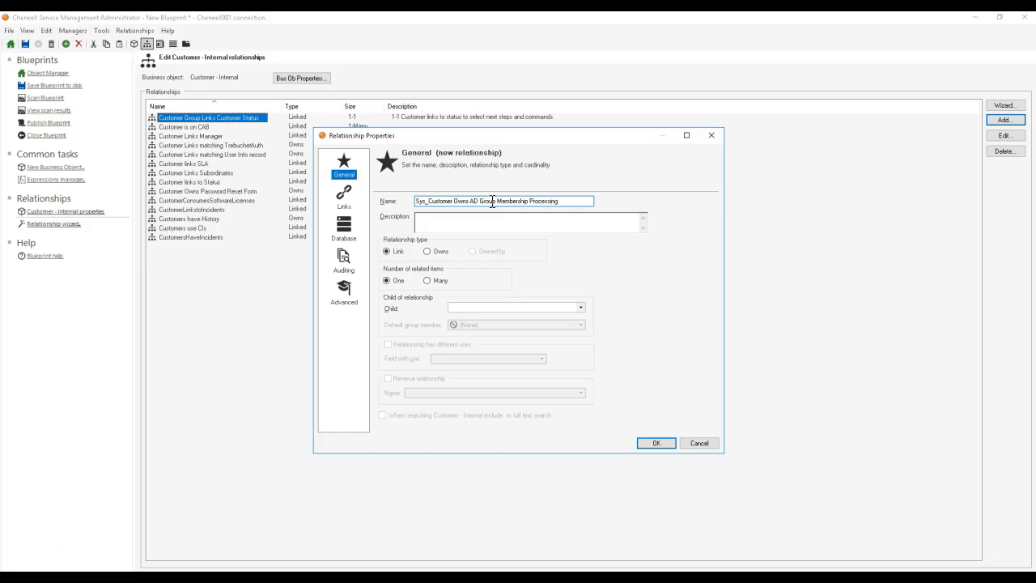
Step: Set the new relationship to Owns with Many related items and choose Active Directory Group Membership Request as its child
{"action": "left_click", "coordinate": [428, 251]}
{"action": "left_click", "coordinate": [428, 280]}
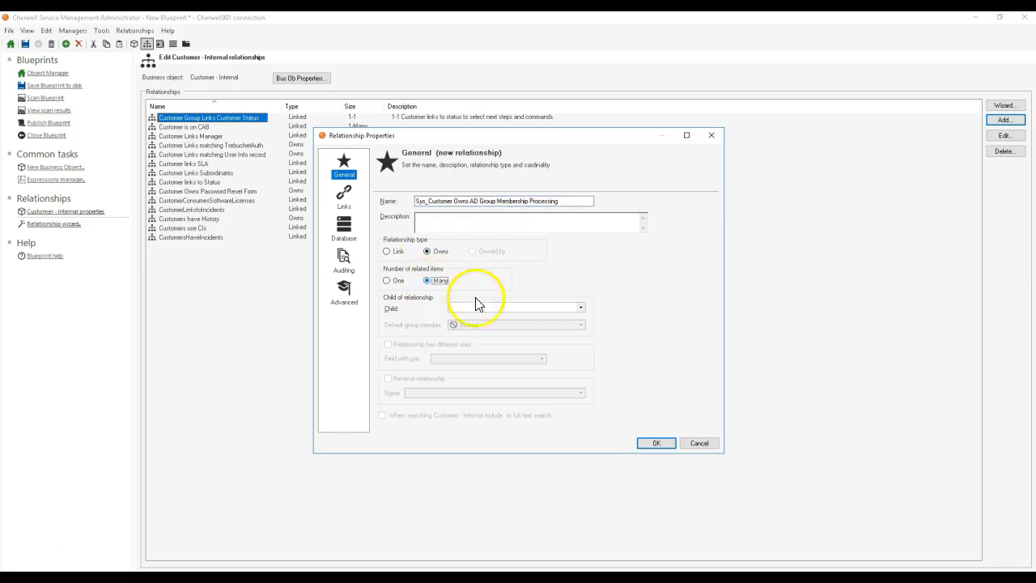
{"action": "left_click", "coordinate": [492, 311]}
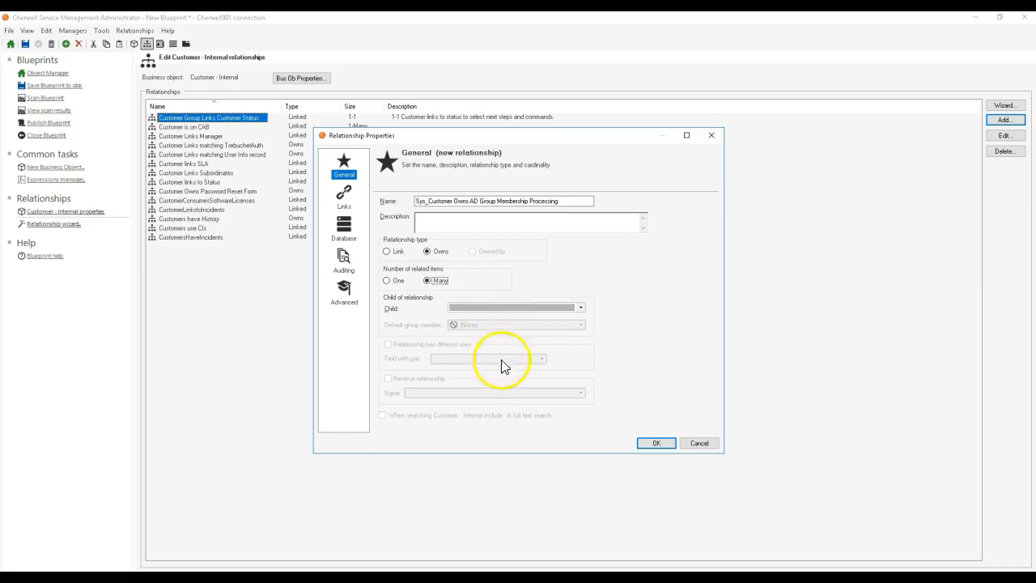
{"action": "left_click", "coordinate": [477, 314]}
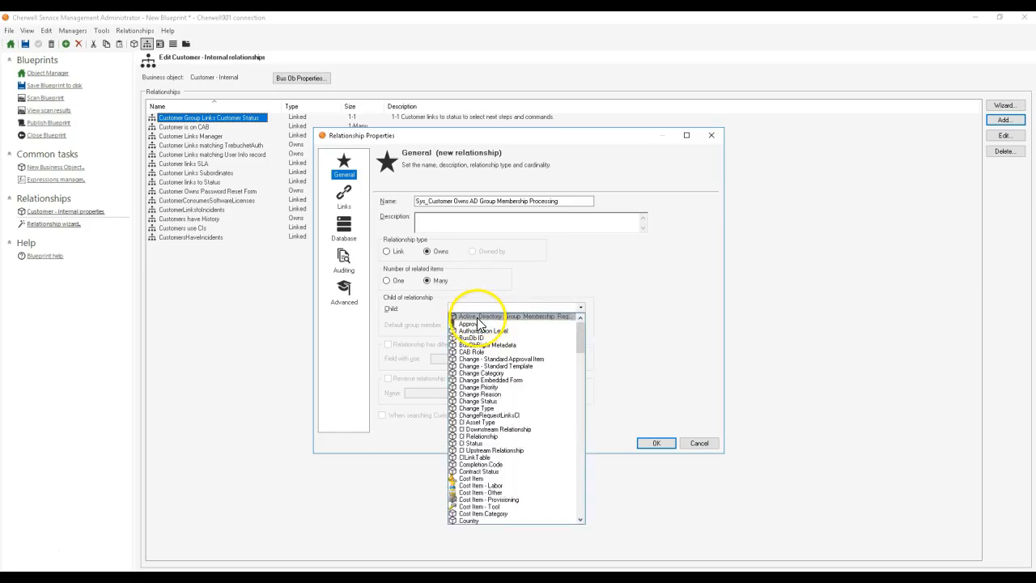
{"action": "left_click", "coordinate": [478, 319]}
Step: Use the default link and store the Customer - Internal ID in the request's Customer ID field
{"action": "left_click", "coordinate": [352, 212]}
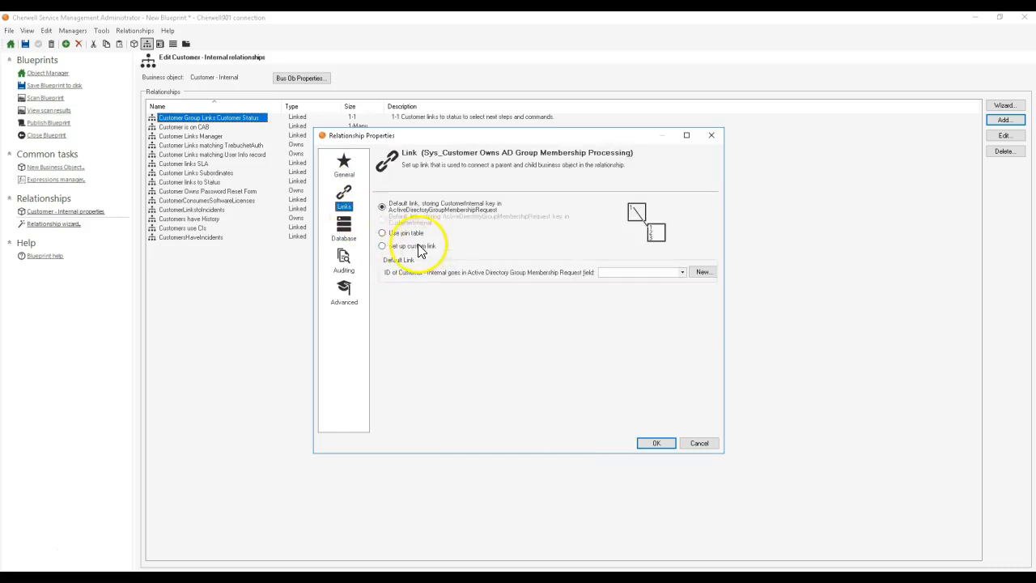
{"action": "left_click", "coordinate": [701, 273]}
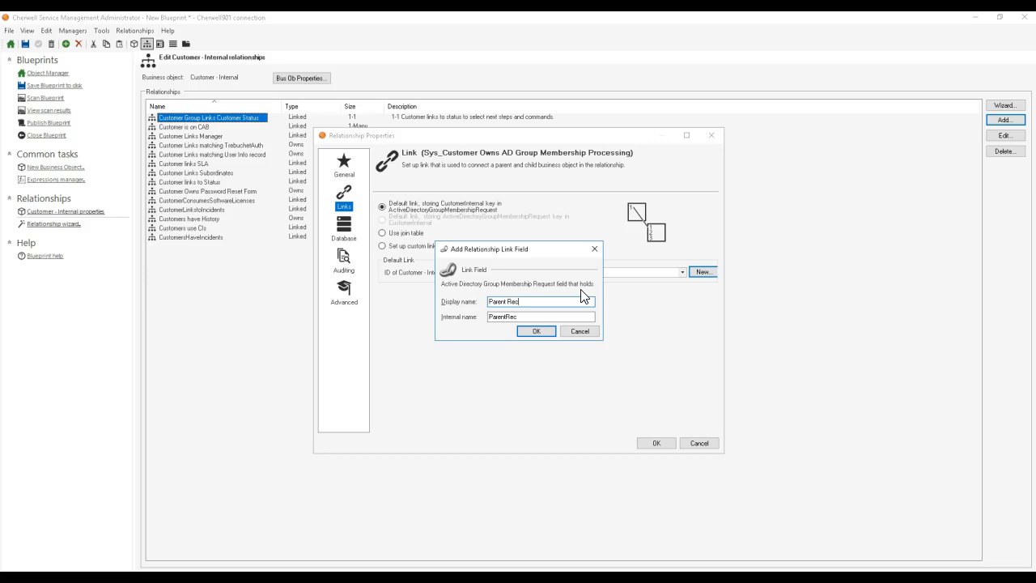
{"action": "left_click", "coordinate": [579, 331]}
{"action": "left_click", "coordinate": [620, 273]}
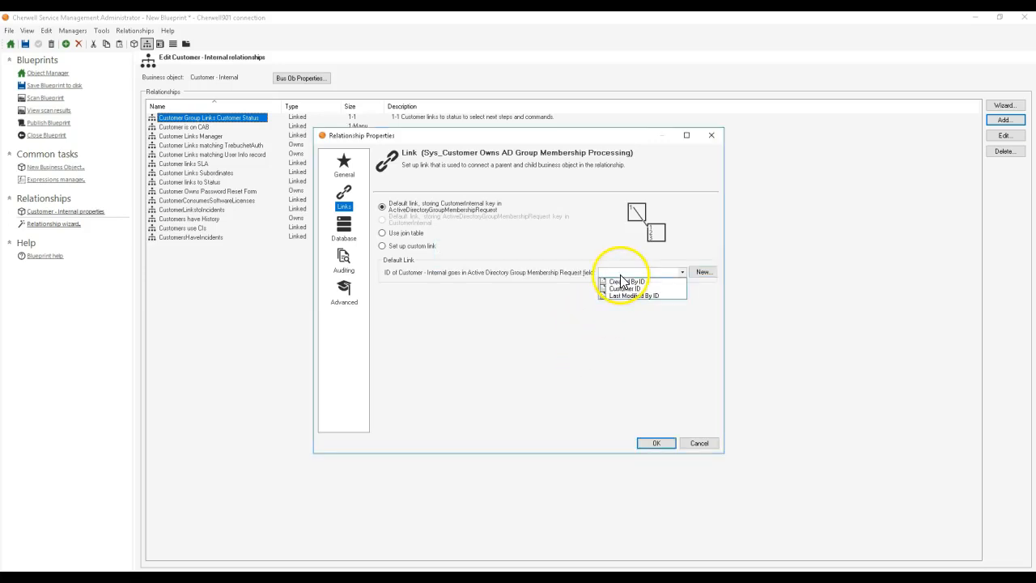
{"action": "left_click", "coordinate": [622, 288]}
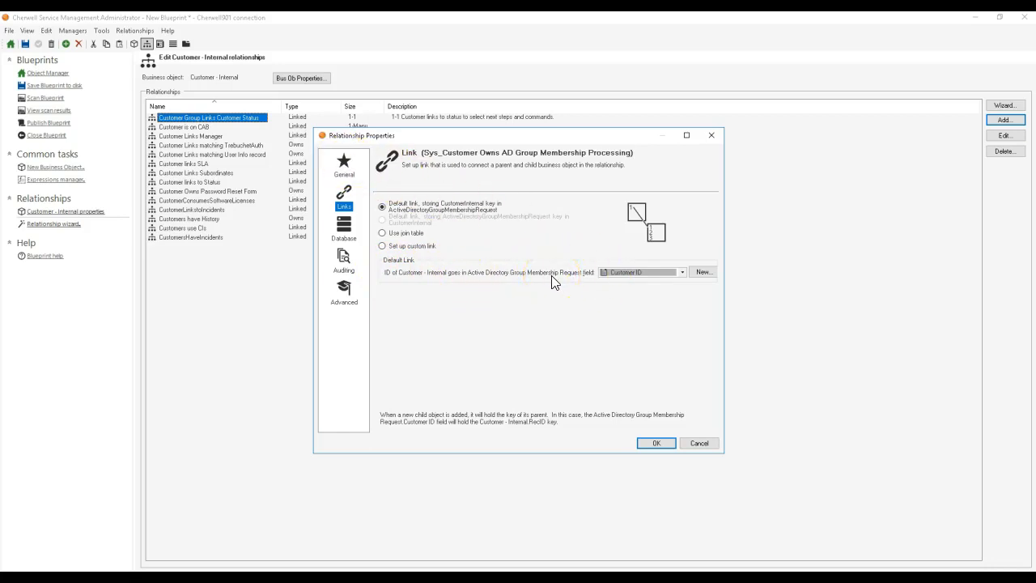
Step: Enable Load immediately, turn off Don't load when constraints are blank, and accept the relationship
{"action": "left_click", "coordinate": [357, 235]}
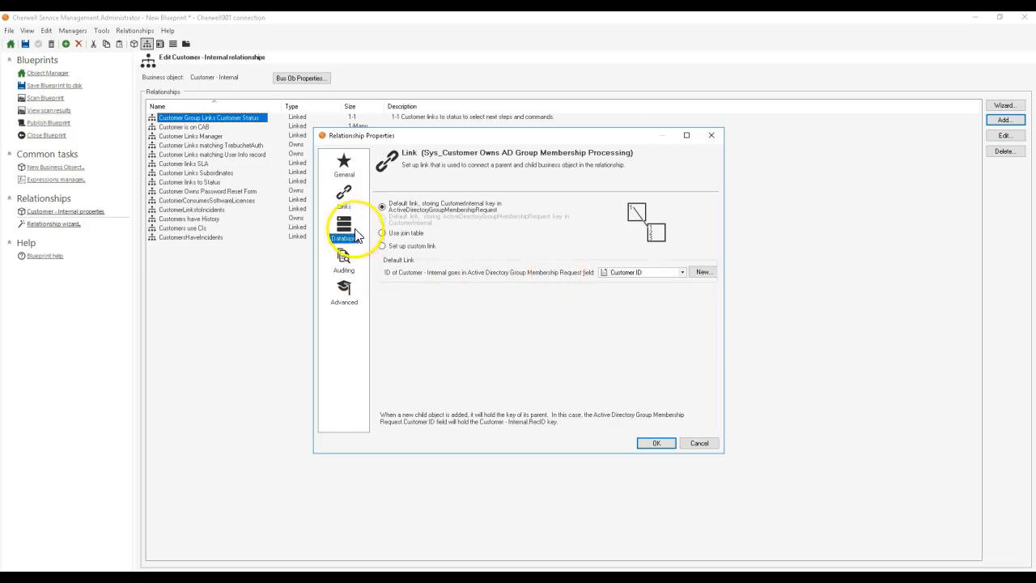
{"action": "left_click", "coordinate": [344, 261]}
{"action": "left_click", "coordinate": [343, 290]}
{"action": "left_click", "coordinate": [534, 225]}
{"action": "left_click", "coordinate": [550, 255]}
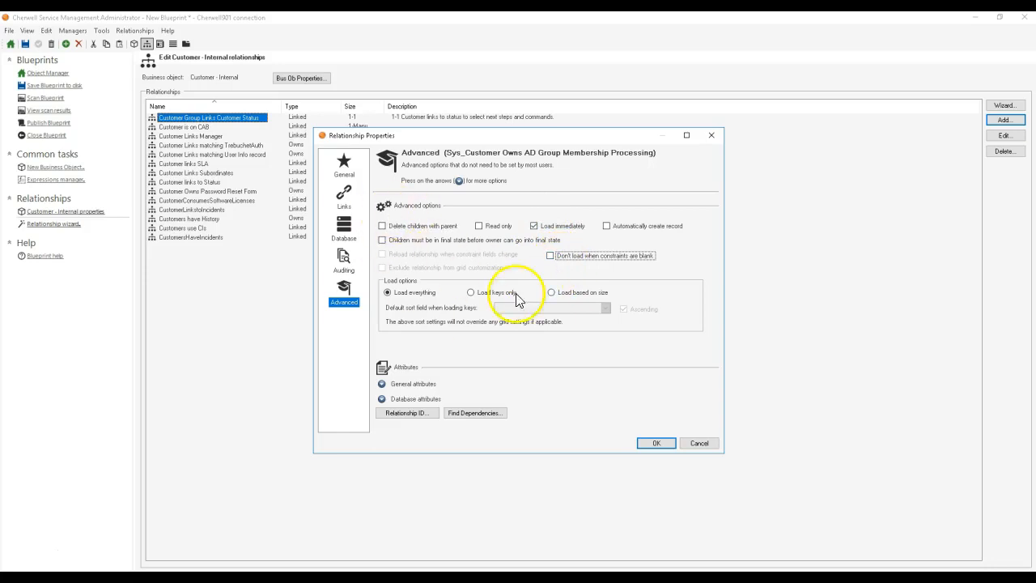
{"action": "left_click", "coordinate": [656, 443]}
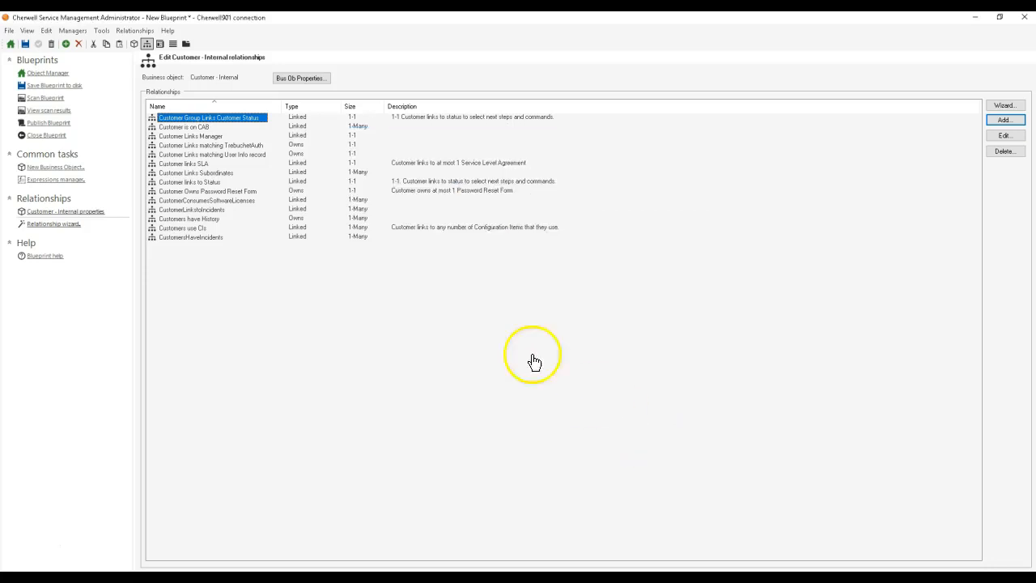
Step: Add the new relationship as a tab in the Customer - Internal form arrangement, supporting only grid and vertical split views, with vertical split as default
{"action": "left_click", "coordinate": [186, 46]}
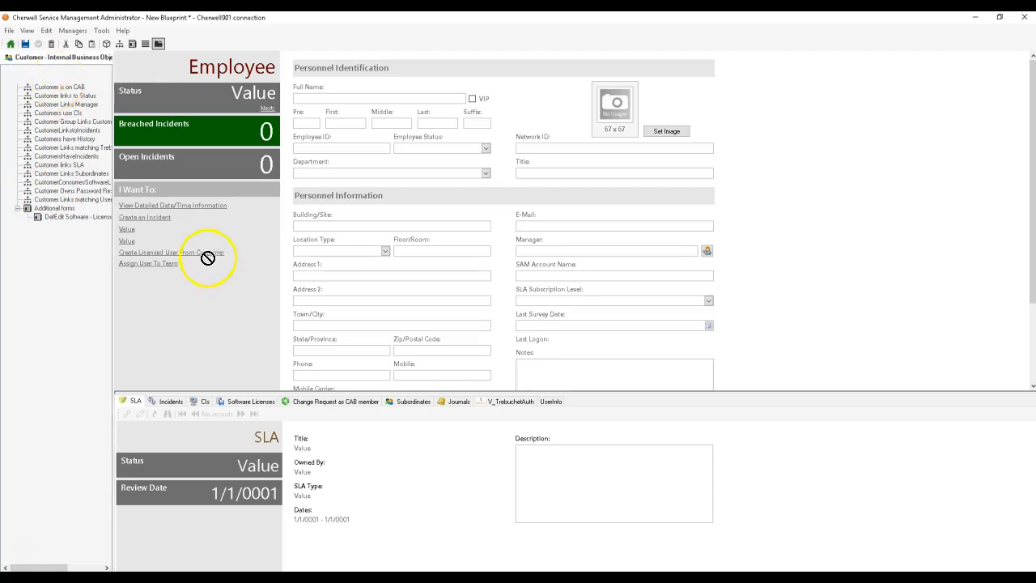
{"action": "left_click", "coordinate": [580, 404]}
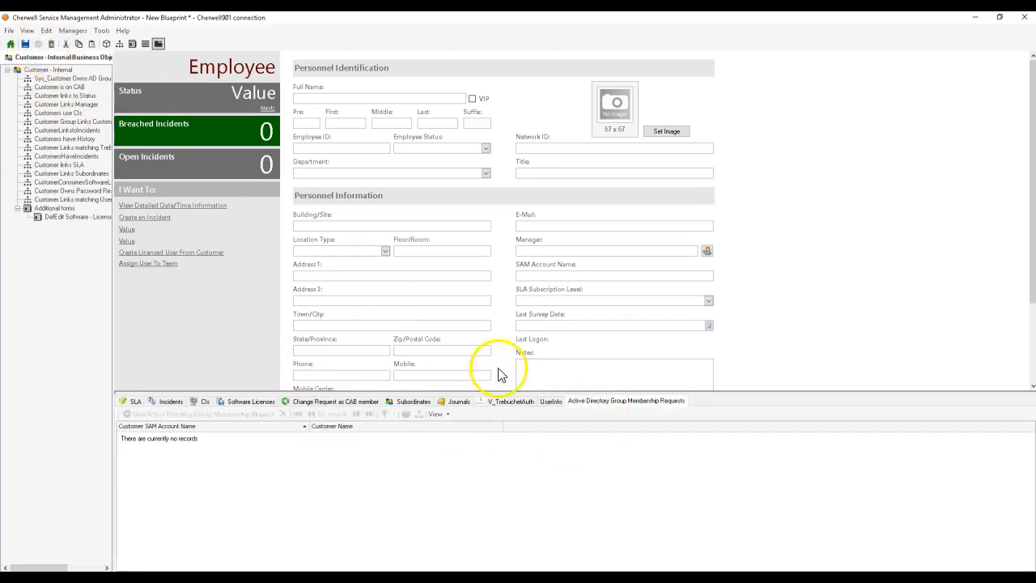
{"action": "right_click", "coordinate": [628, 401]}
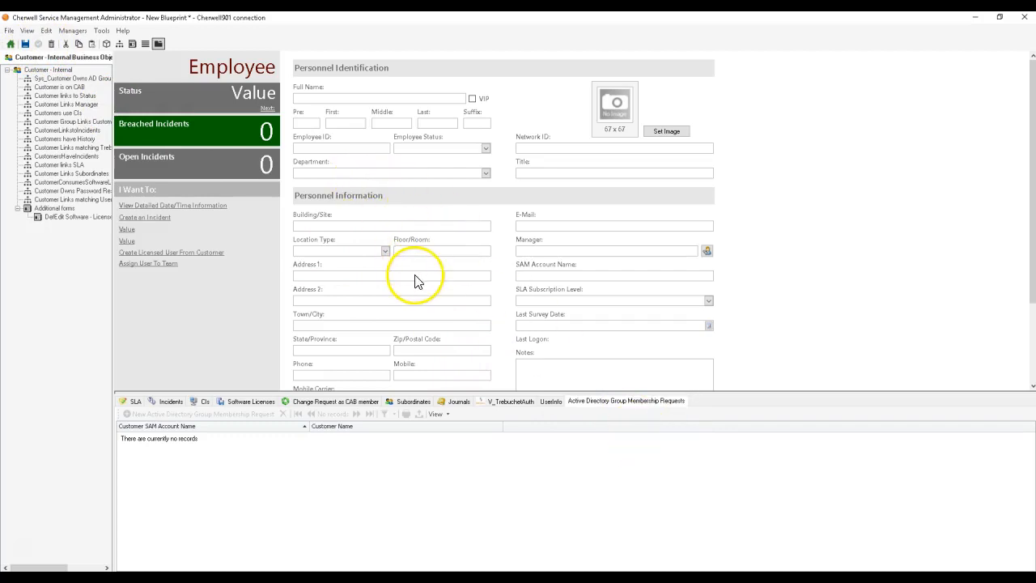
{"action": "left_click", "coordinate": [408, 180]}
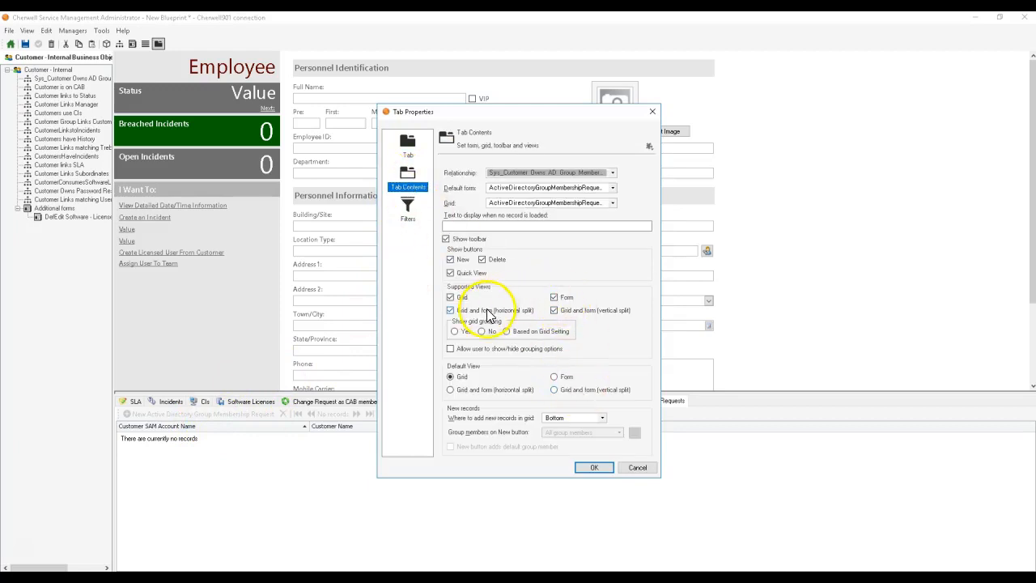
{"action": "left_click", "coordinate": [458, 311]}
{"action": "left_click", "coordinate": [557, 298]}
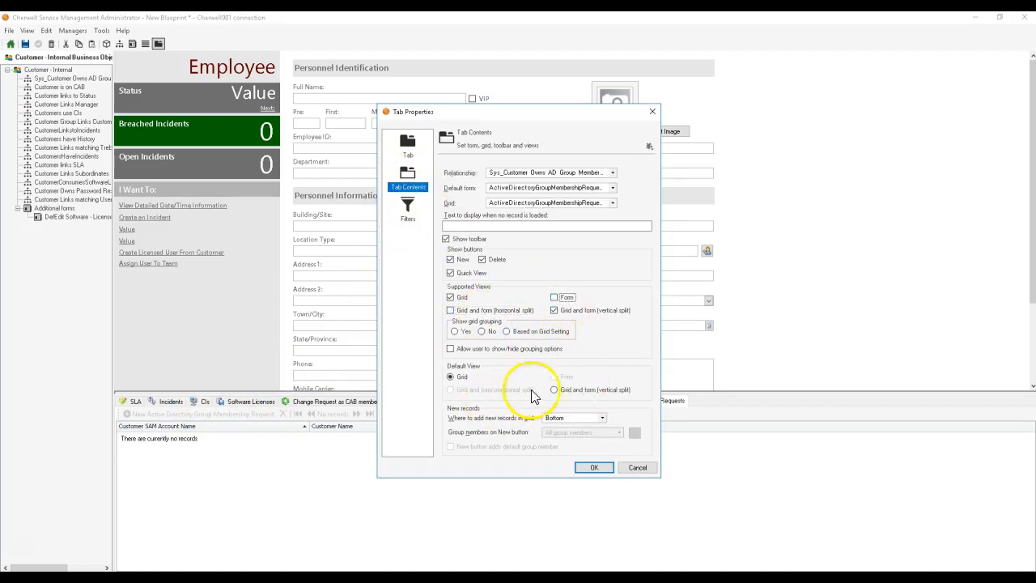
{"action": "left_click", "coordinate": [594, 468]}
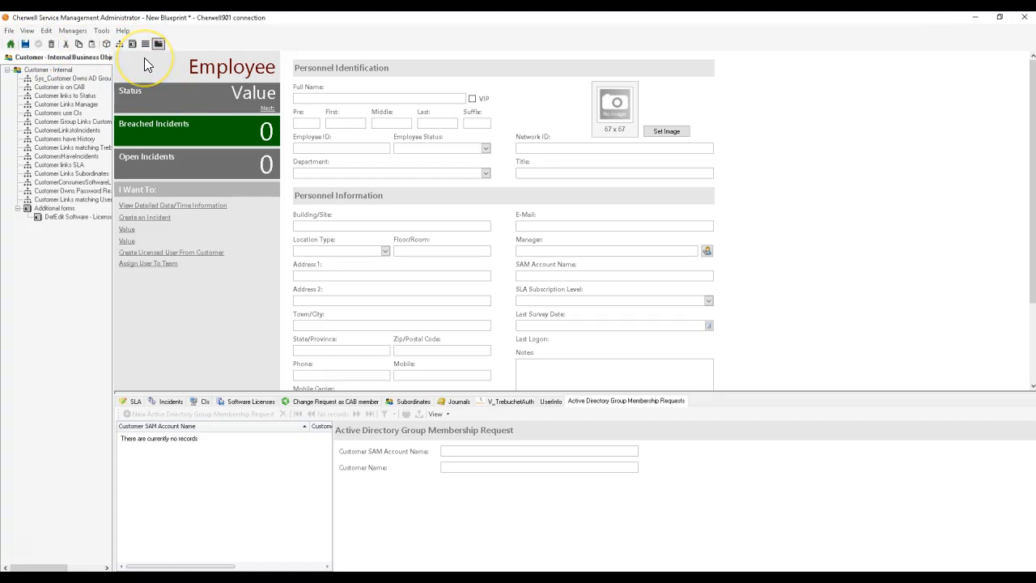
Step: Accept the record display properties of the Customer - Internal form arrangement and save the arrangement
{"action": "left_click", "coordinate": [158, 44]}
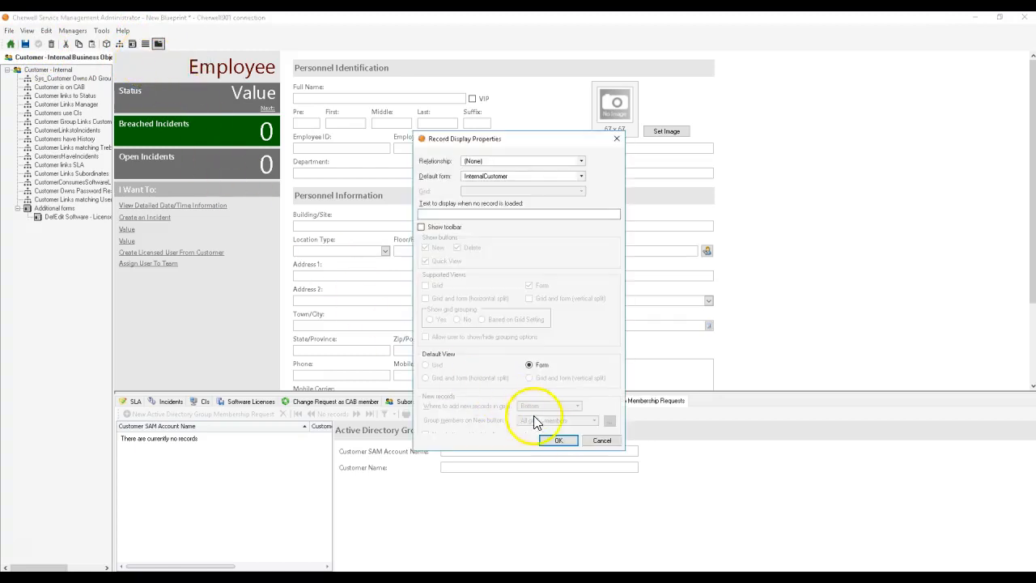
{"action": "left_click", "coordinate": [558, 441]}
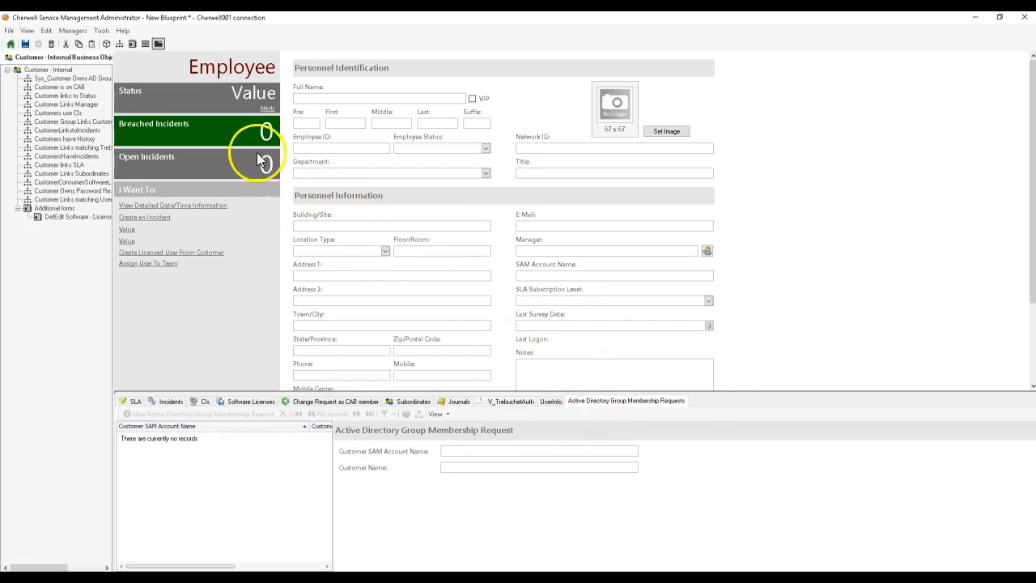
{"action": "right_click", "coordinate": [500, 232]}
{"action": "left_click", "coordinate": [511, 240]}
{"action": "left_click", "coordinate": [566, 447]}
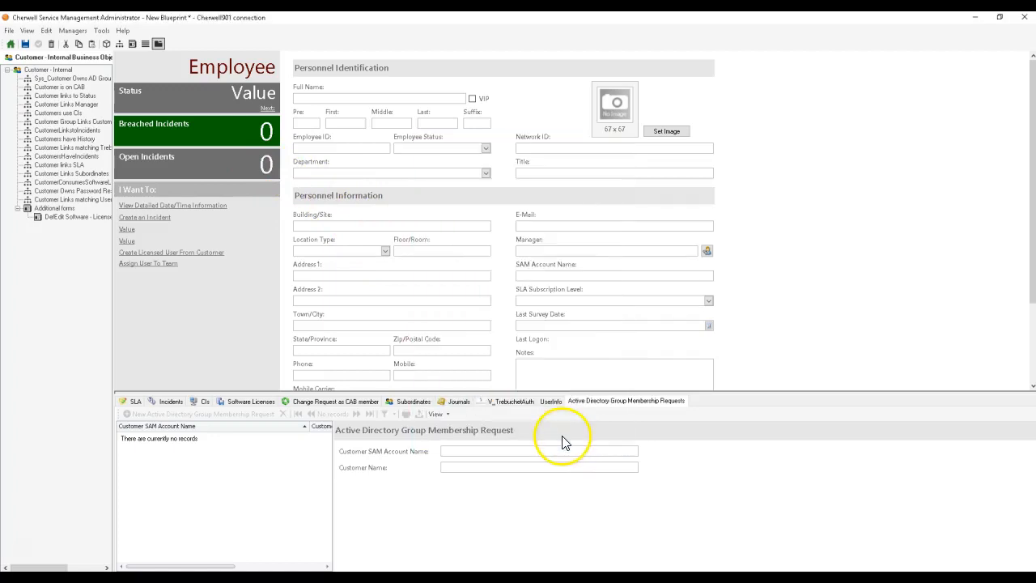
{"action": "left_click", "coordinate": [38, 48]}
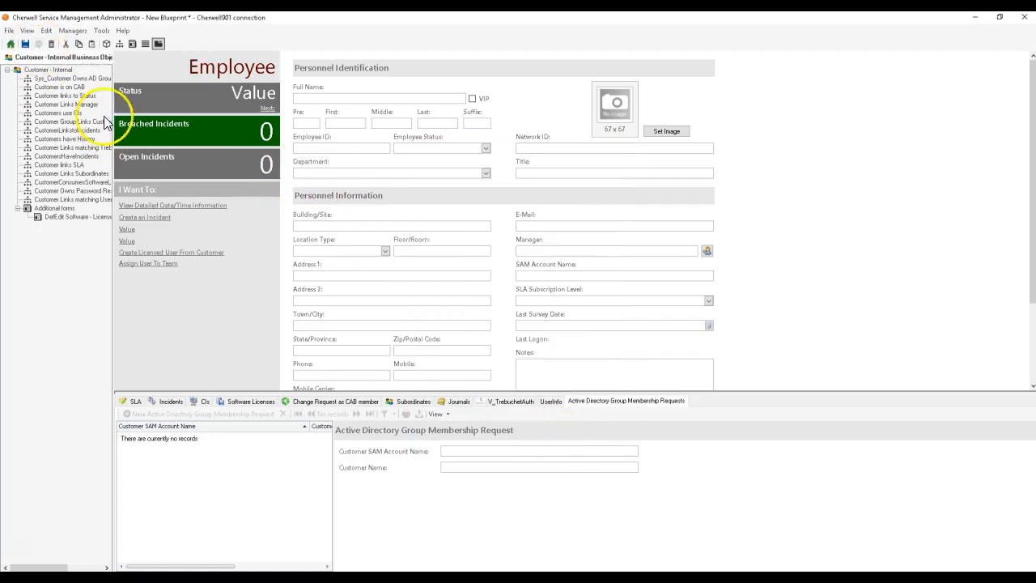
Step: Move the Network ID label higher in the Personnel Identification section of the Customer - Internal default form
{"action": "left_click", "coordinate": [132, 48]}
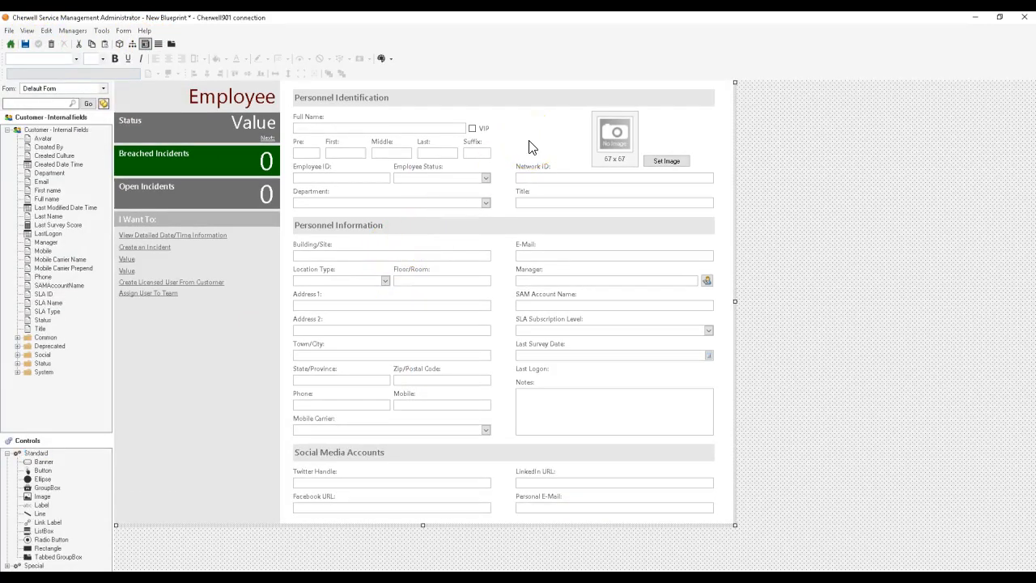
{"action": "left_click", "coordinate": [530, 166]}
{"action": "right_click", "coordinate": [527, 166]}
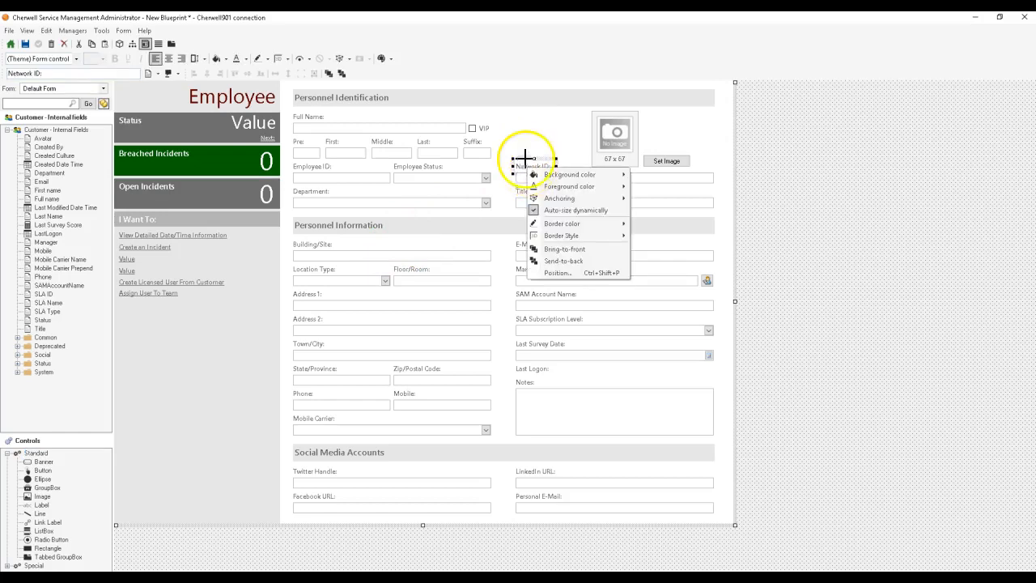
{"action": "left_click", "coordinate": [527, 166]}
{"action": "left_click_drag", "start_coordinate": [527, 166], "coordinate": [478, 127]}
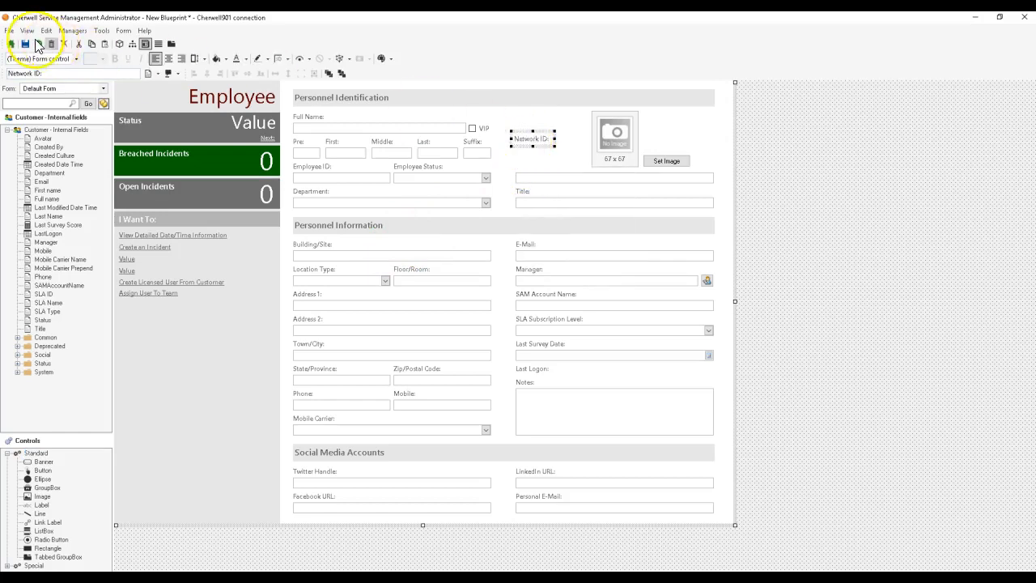
{"action": "left_click", "coordinate": [545, 123]}
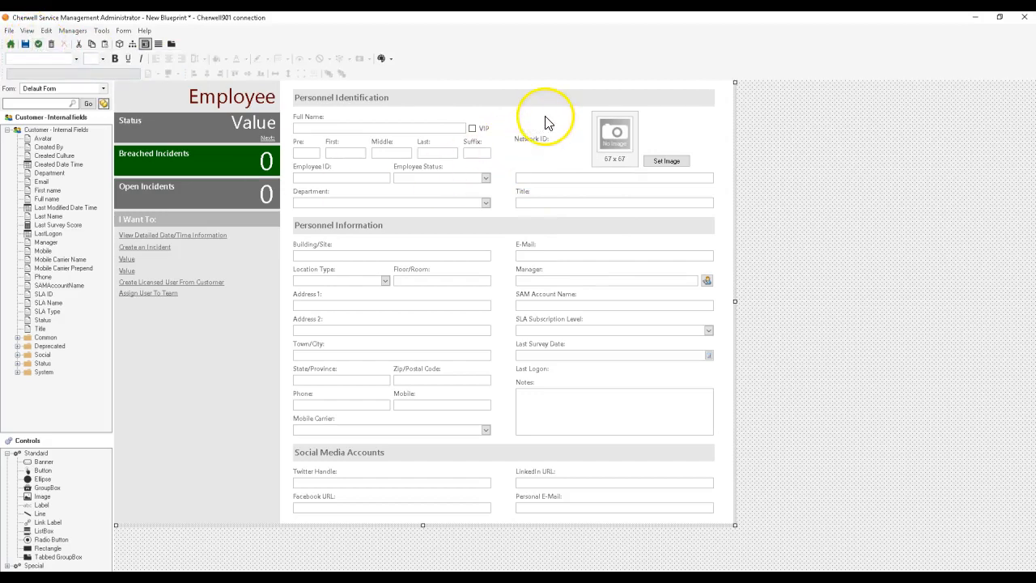
Step: Return the Network ID label to just above its field and accept the form properties
{"action": "right_click", "coordinate": [534, 136]}
{"action": "left_click", "coordinate": [561, 159]}
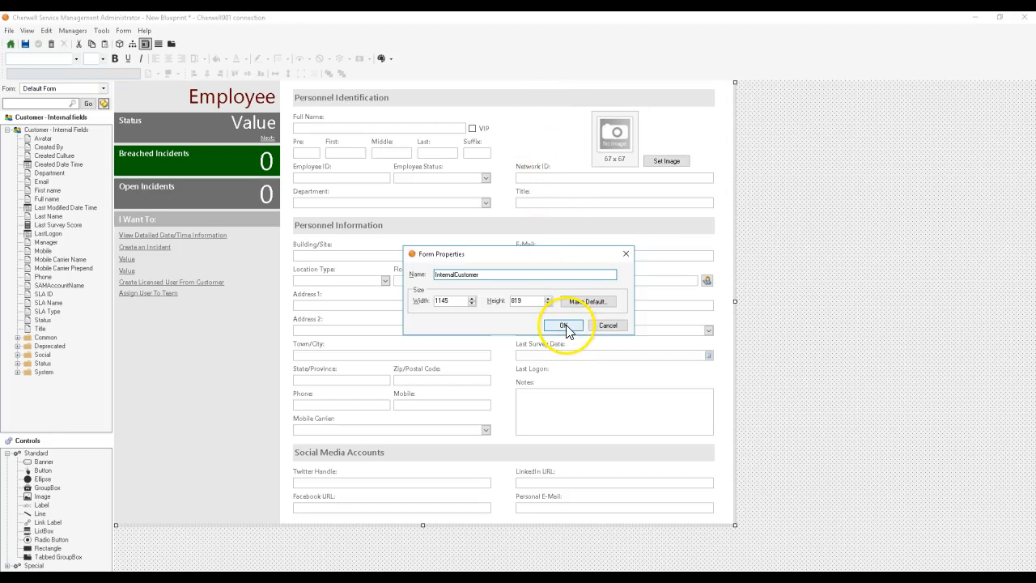
{"action": "left_click", "coordinate": [565, 326]}
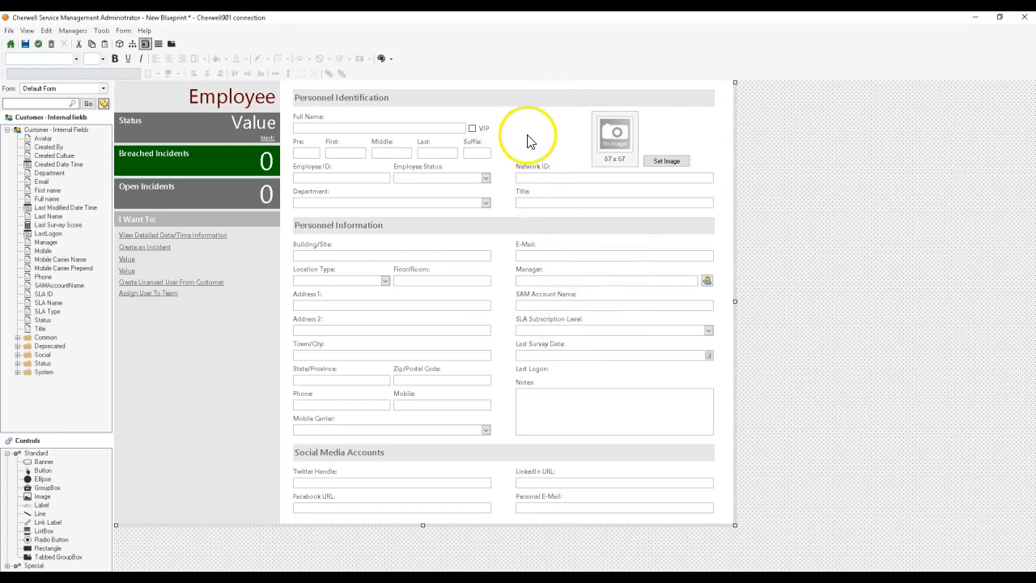
Step: Publish the Blueprint without saving it first, scanning for errors beforehand and restarting services and unlocking the system after publishing
{"action": "left_click", "coordinate": [11, 45]}
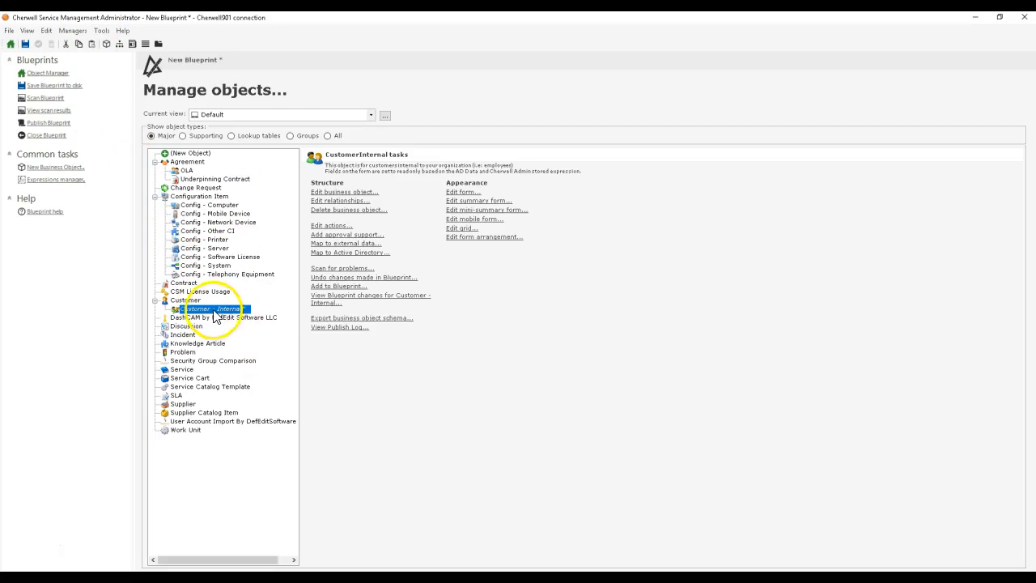
{"action": "left_click", "coordinate": [51, 123]}
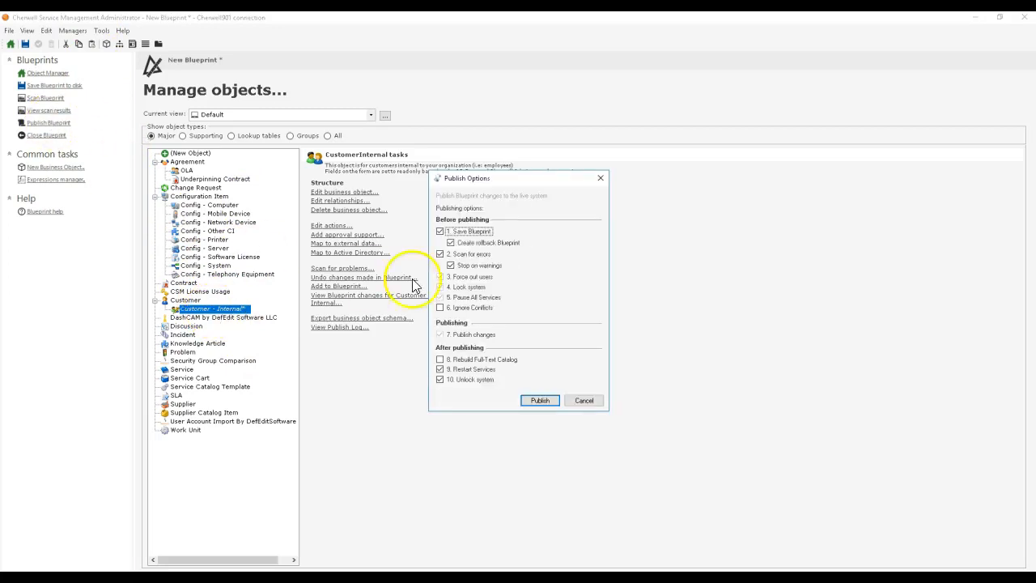
{"action": "left_click", "coordinate": [539, 399]}
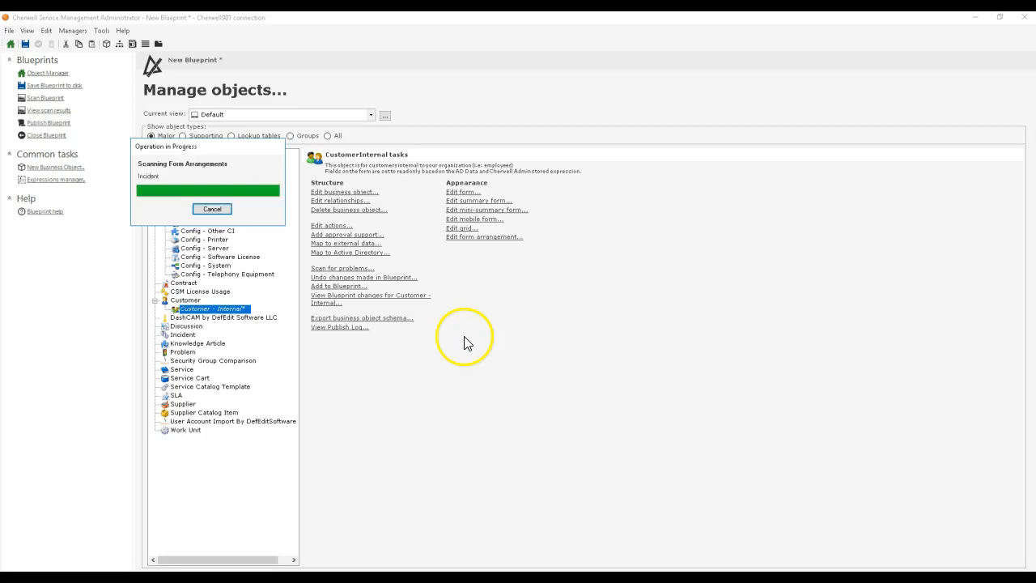
{"action": "left_click", "coordinate": [660, 331]}
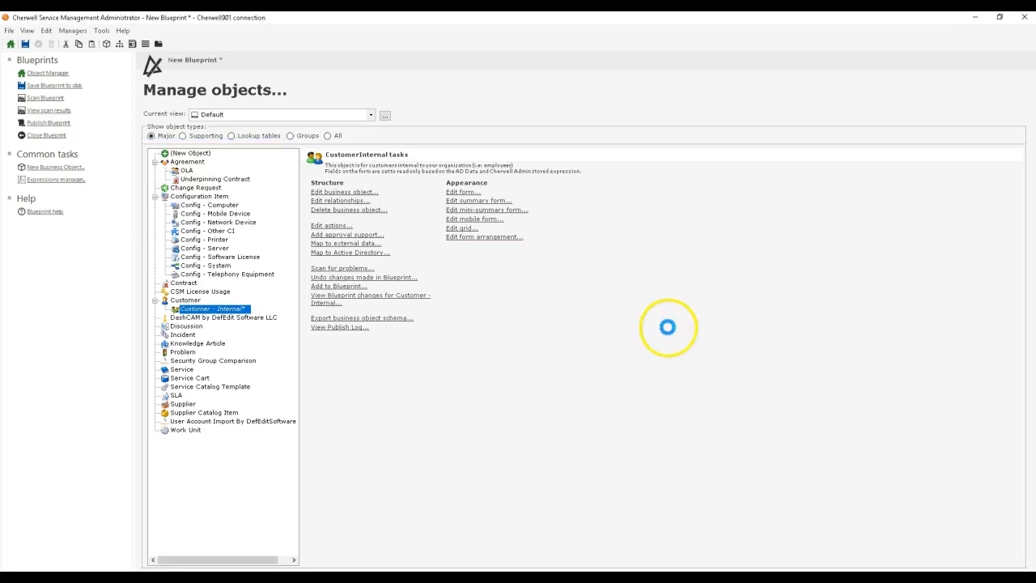
{"action": "left_click", "coordinate": [625, 304]}
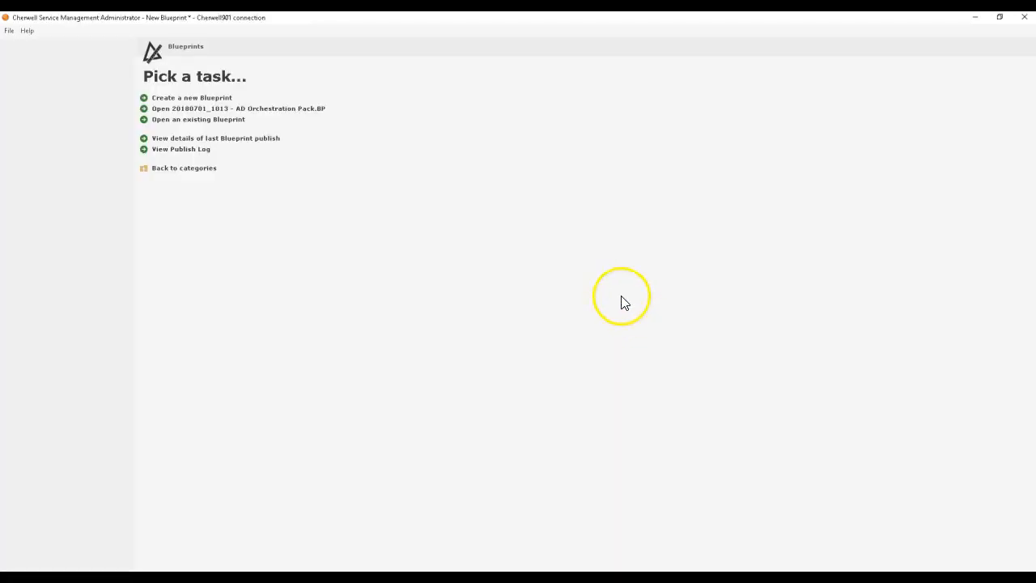
Step: Create a new Blueprint and select Active Directory Group Membership Request among the supporting objects
{"action": "left_click", "coordinate": [220, 98]}
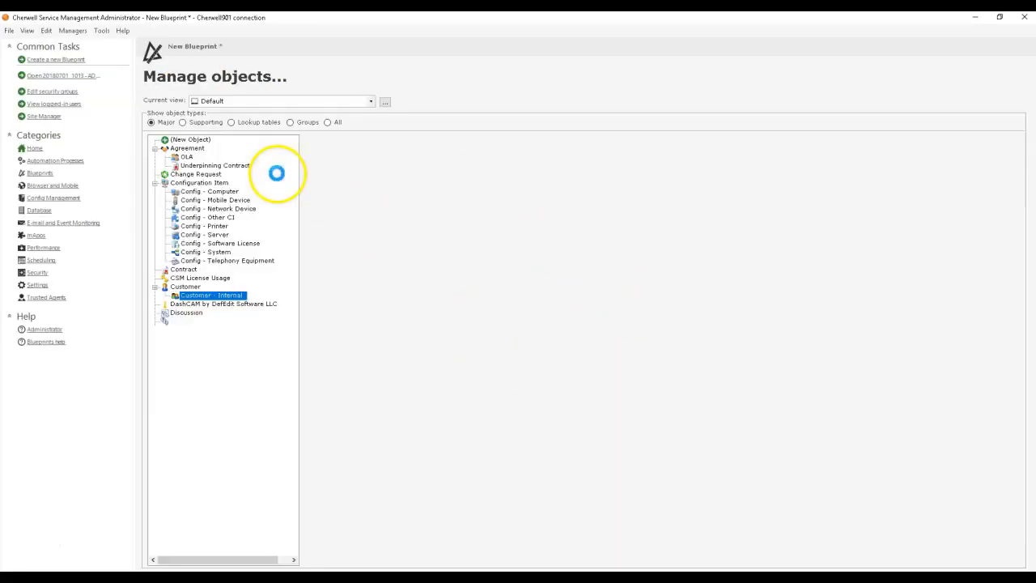
{"action": "left_click", "coordinate": [261, 135]}
{"action": "left_click_drag", "start_coordinate": [289, 176], "coordinate": [310, 159]}
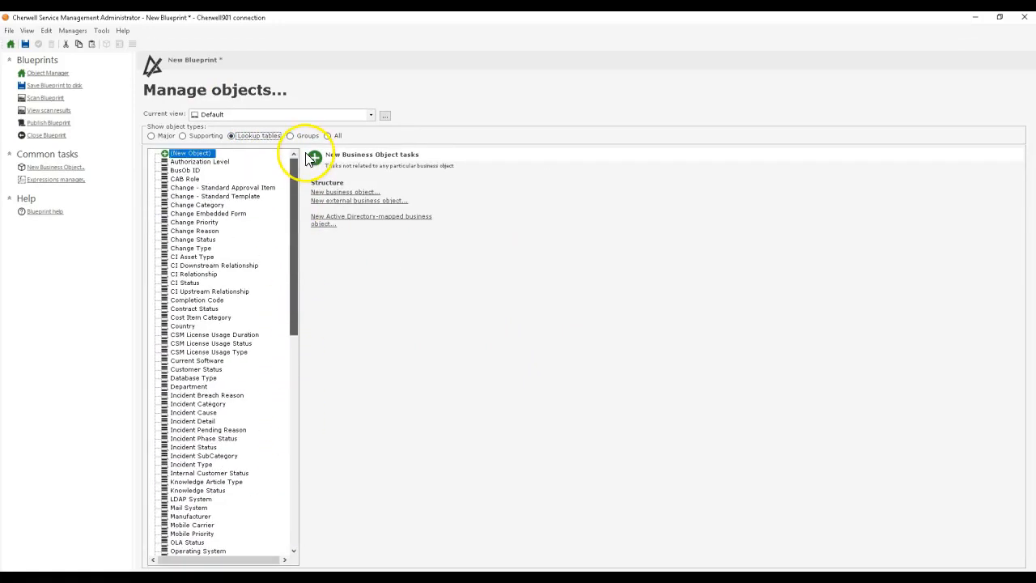
{"action": "left_click", "coordinate": [186, 136]}
{"action": "left_click", "coordinate": [201, 162]}
Step: Open the automation process manager for Active Directory Group Membership Request and start a new simple action/event process
{"action": "left_click", "coordinate": [78, 33]}
{"action": "left_click", "coordinate": [111, 91]}
{"action": "left_click_drag", "start_coordinate": [294, 121], "coordinate": [650, 92]}
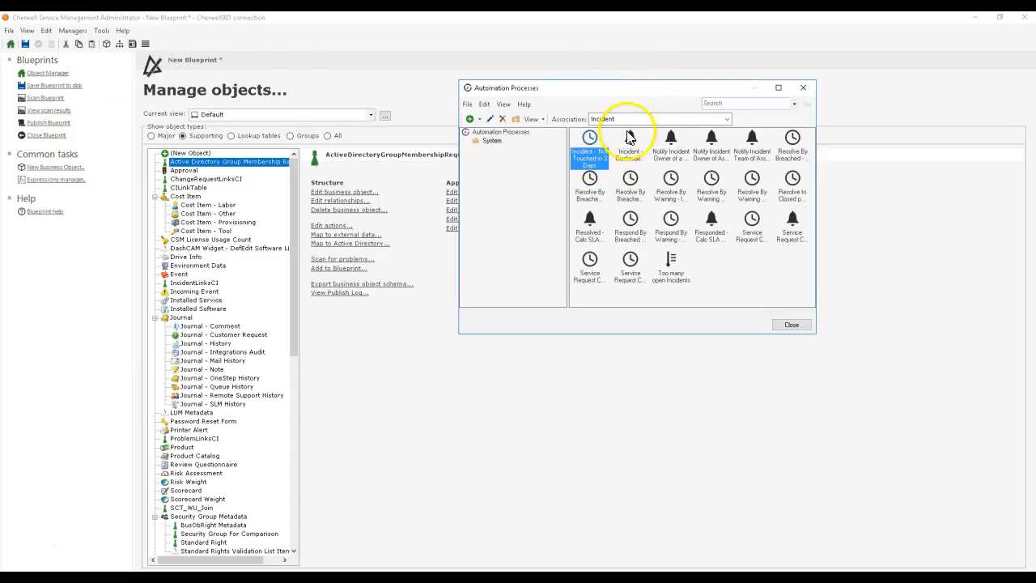
{"action": "left_click", "coordinate": [625, 119]}
{"action": "scroll", "coordinate": [625, 158], "scroll_direction": "up", "scroll_amount": 10}
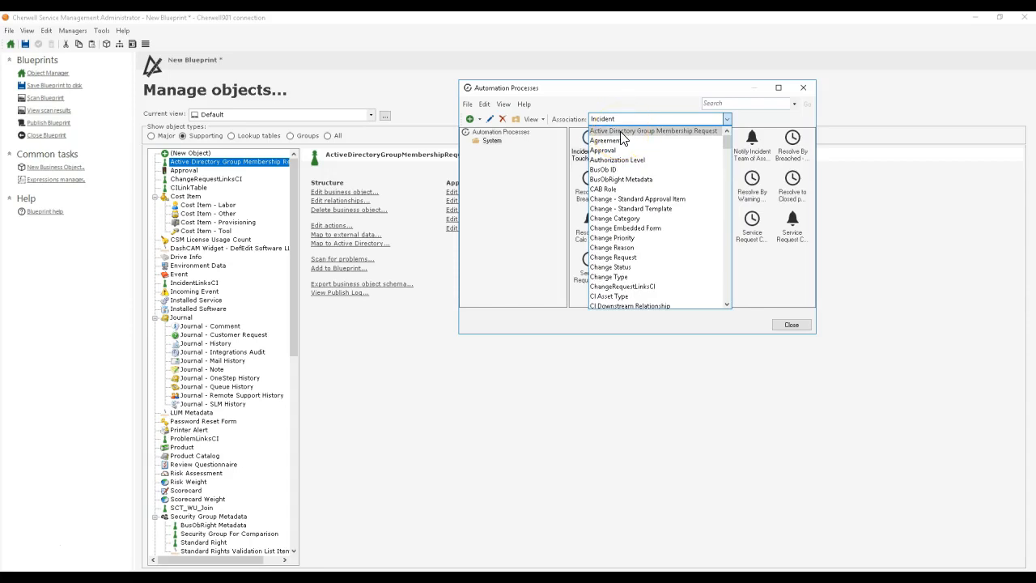
{"action": "left_click", "coordinate": [625, 132]}
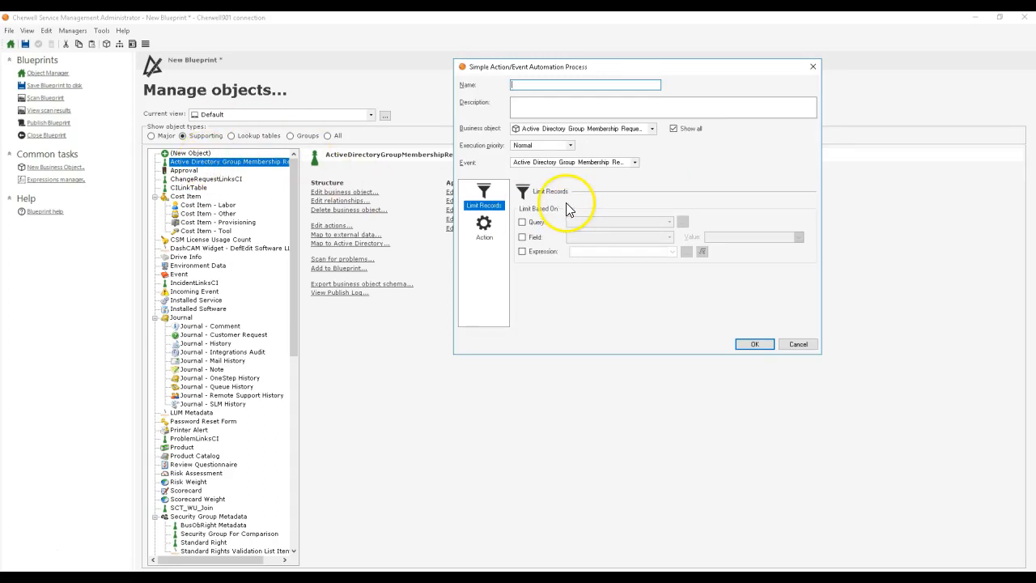
Step: Set the process event to Active Directory Group Membership Request created, widening the dialog to show the full event names
{"action": "left_click", "coordinate": [540, 164]}
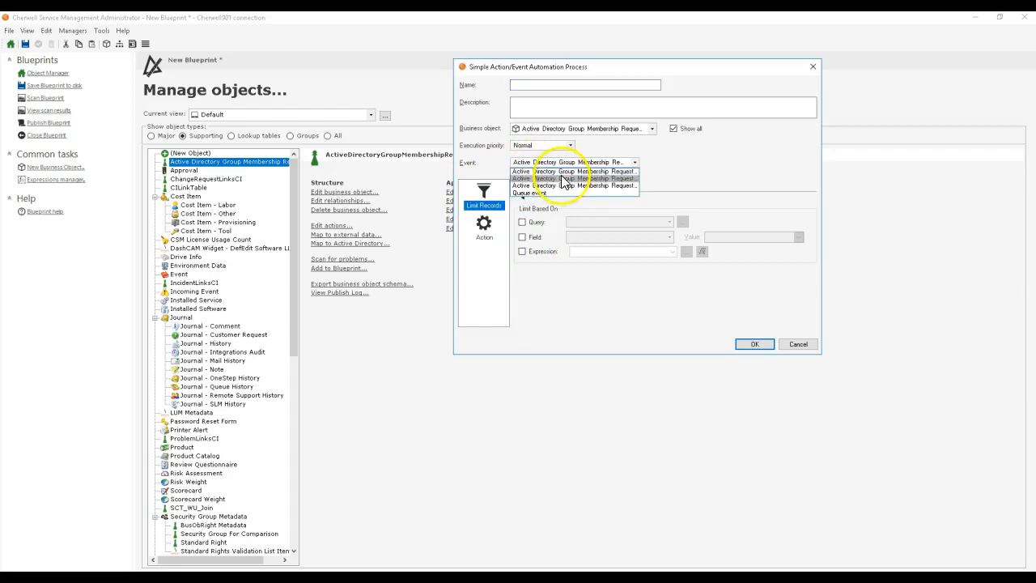
{"action": "left_click", "coordinate": [563, 172]}
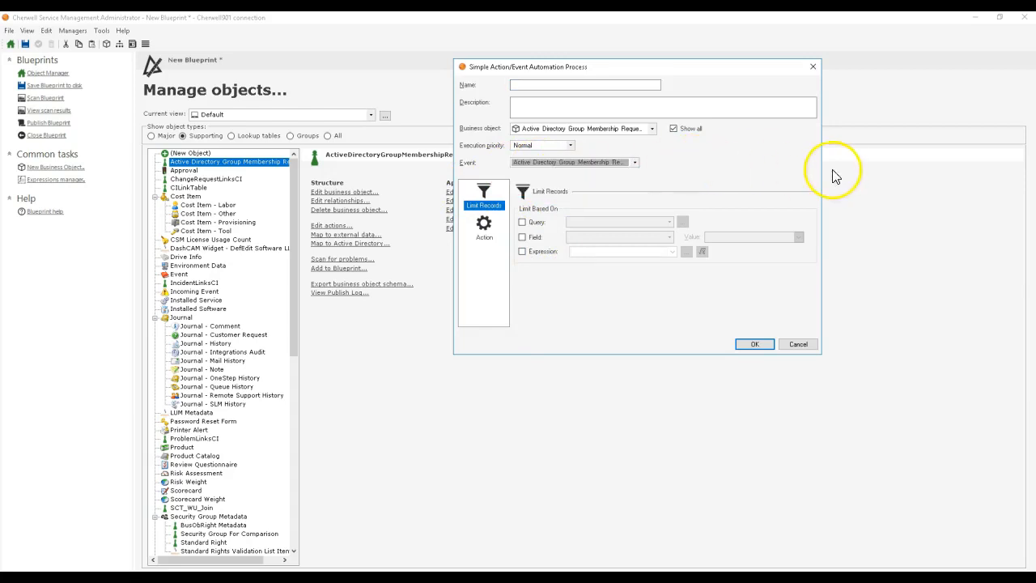
{"action": "left_click_drag", "start_coordinate": [820, 173], "coordinate": [967, 175]}
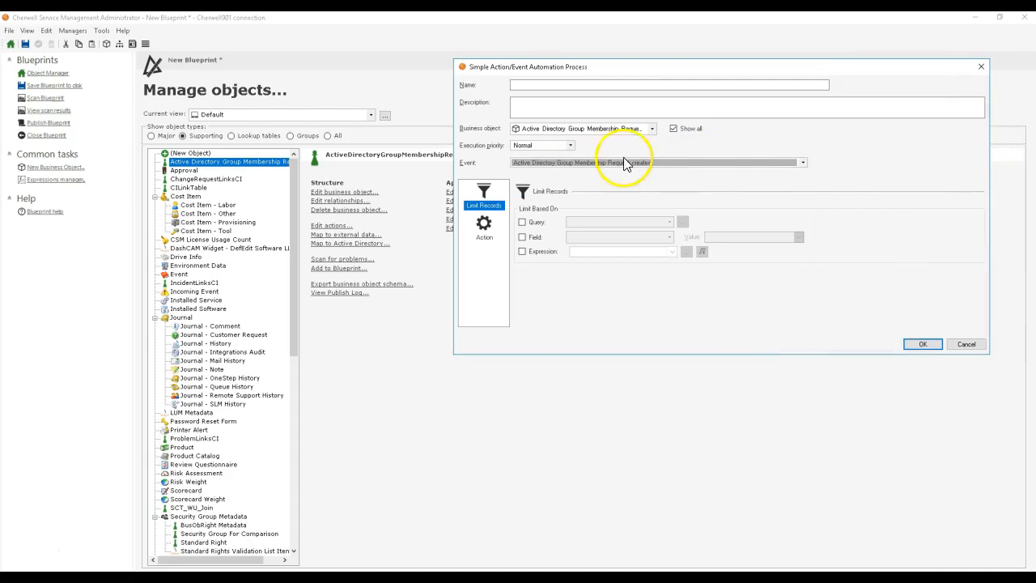
{"action": "left_click", "coordinate": [731, 169]}
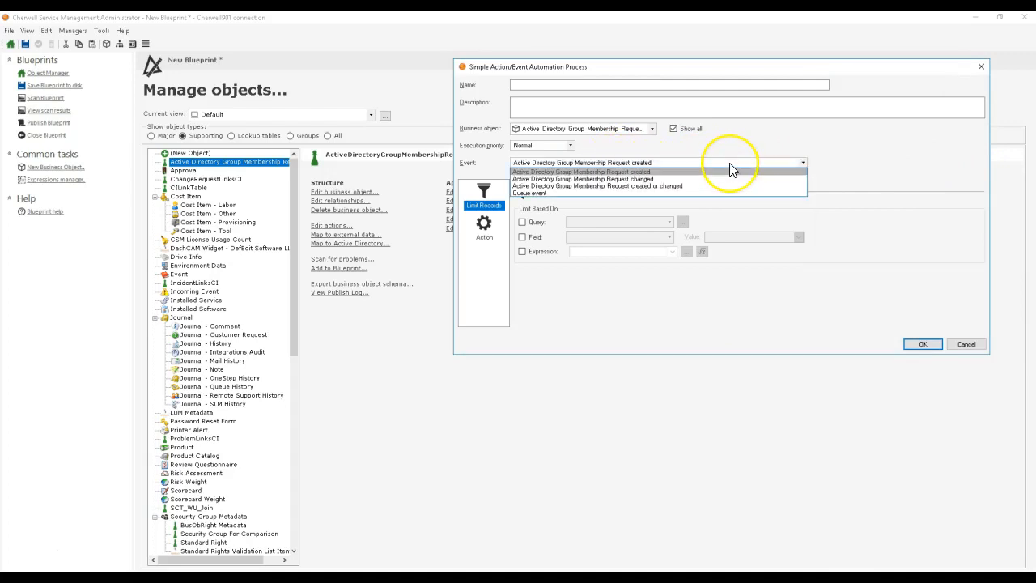
{"action": "left_click", "coordinate": [731, 168]}
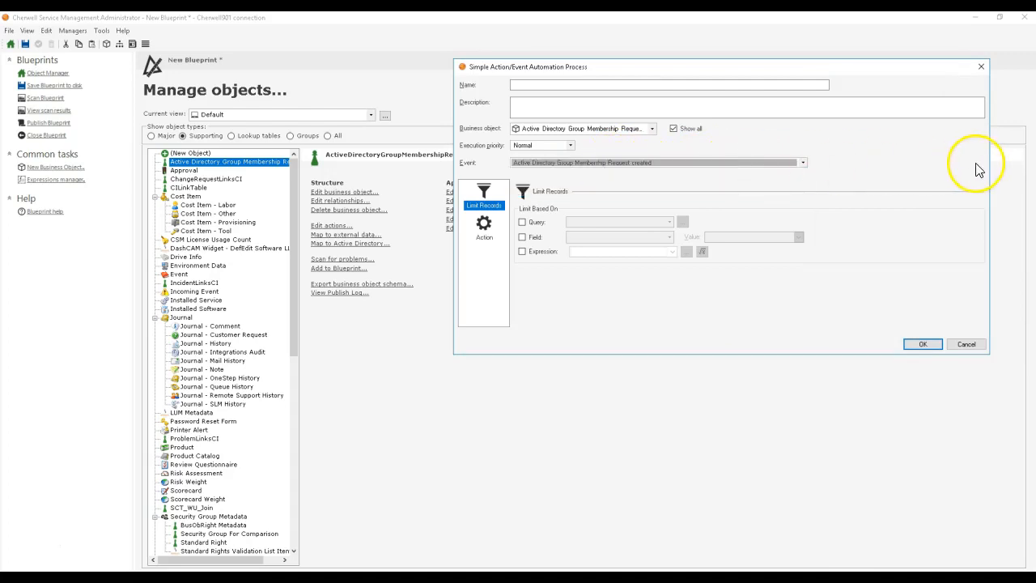
{"action": "mouse_move", "coordinate": [989, 159]}
{"action": "left_mouse_down"}
{"action": "mouse_move", "coordinate": [835, 156]}
{"action": "mouse_move", "coordinate": [988, 162]}
{"action": "left_mouse_up"}
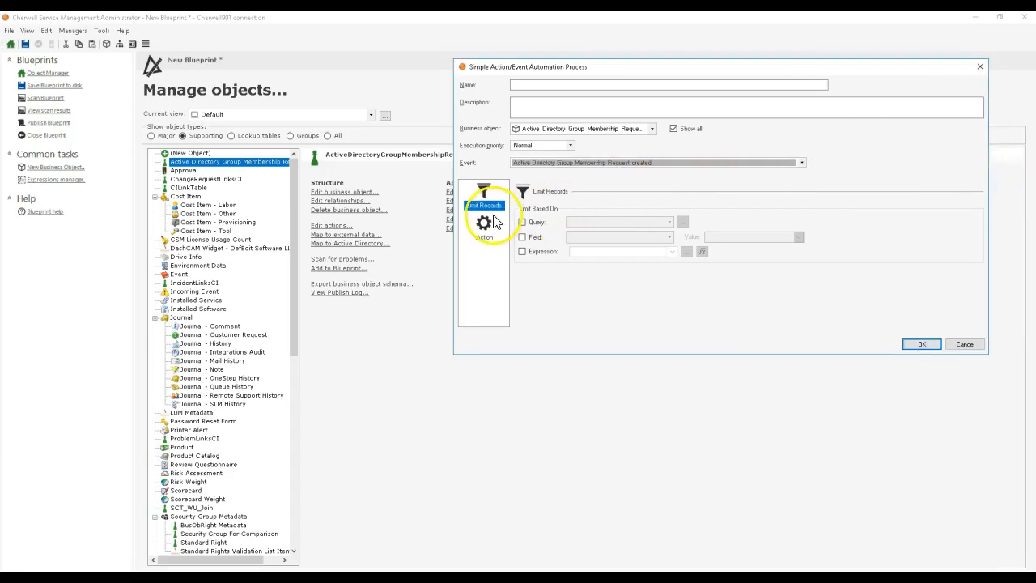
{"action": "left_click_drag", "start_coordinate": [659, 71], "coordinate": [450, 46]}
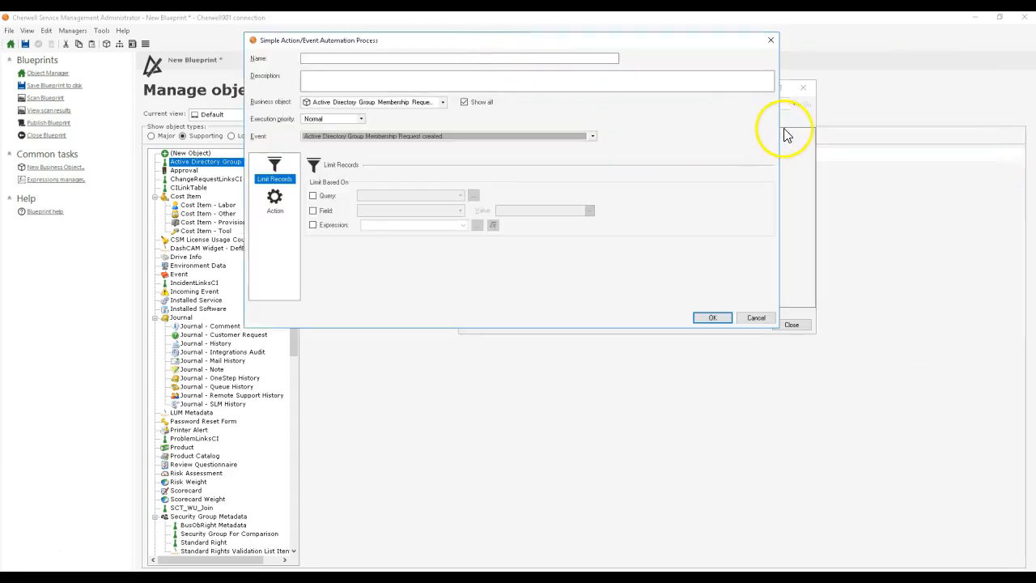
Step: Show the process's action settings and name the process Add-ADGroup Member from Metadata
{"action": "left_click", "coordinate": [273, 202]}
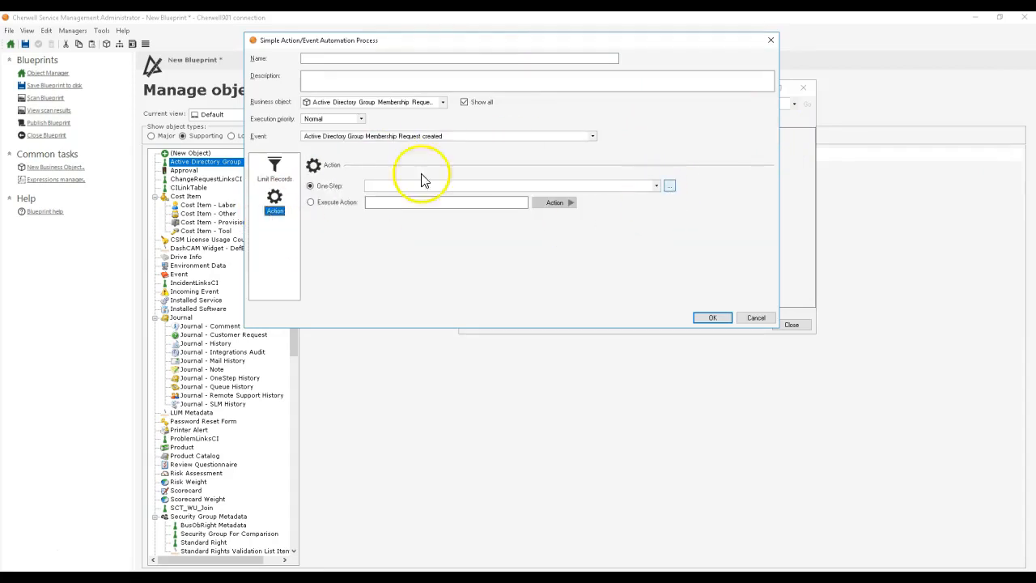
{"action": "left_click", "coordinate": [670, 186]}
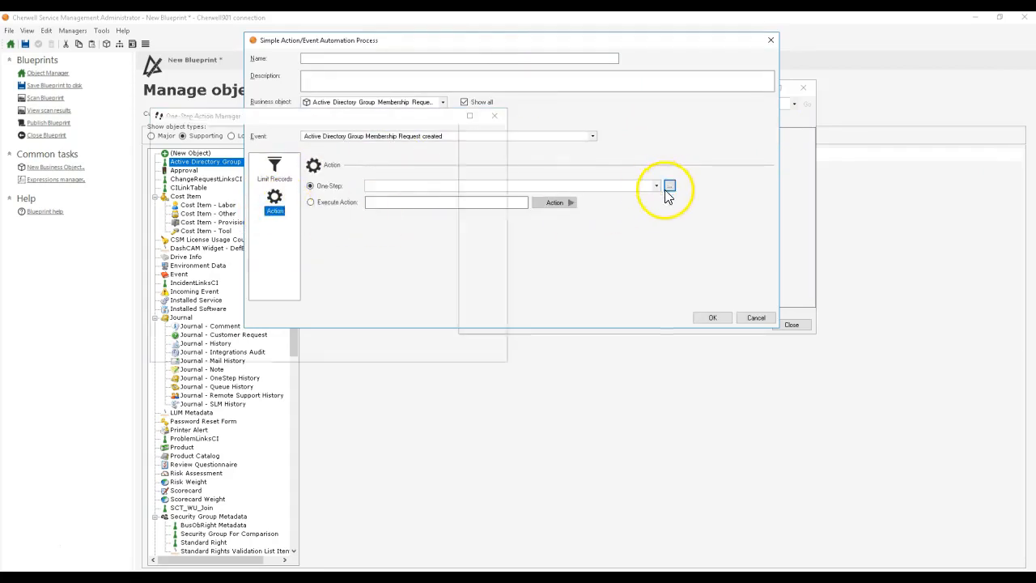
{"action": "left_click", "coordinate": [495, 115]}
{"action": "left_click", "coordinate": [457, 57]}
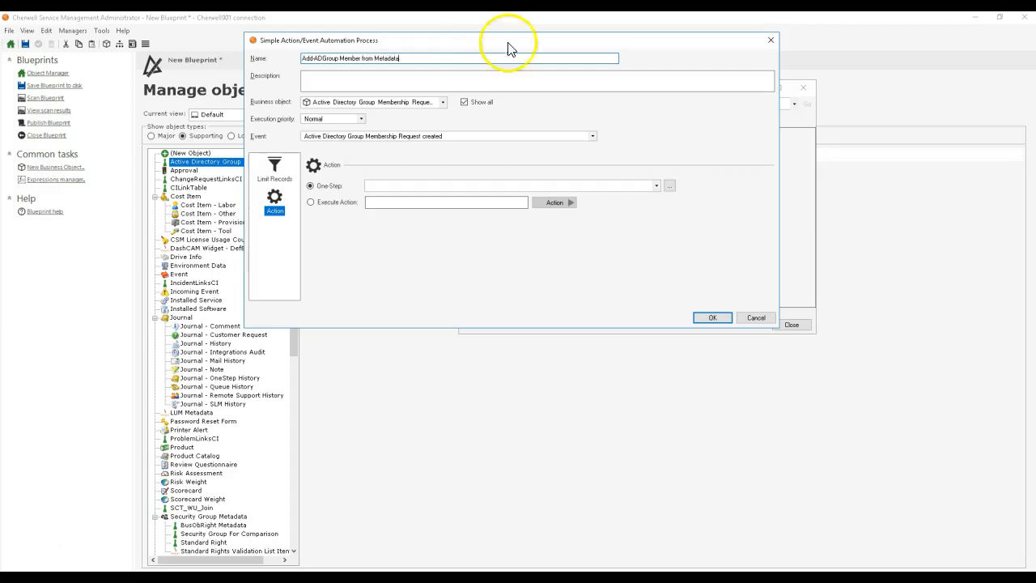
Step: Create a One-Step named Add-AD Group Member in the Global folder for Active Directory Group Membership Request
{"action": "left_click", "coordinate": [667, 186]}
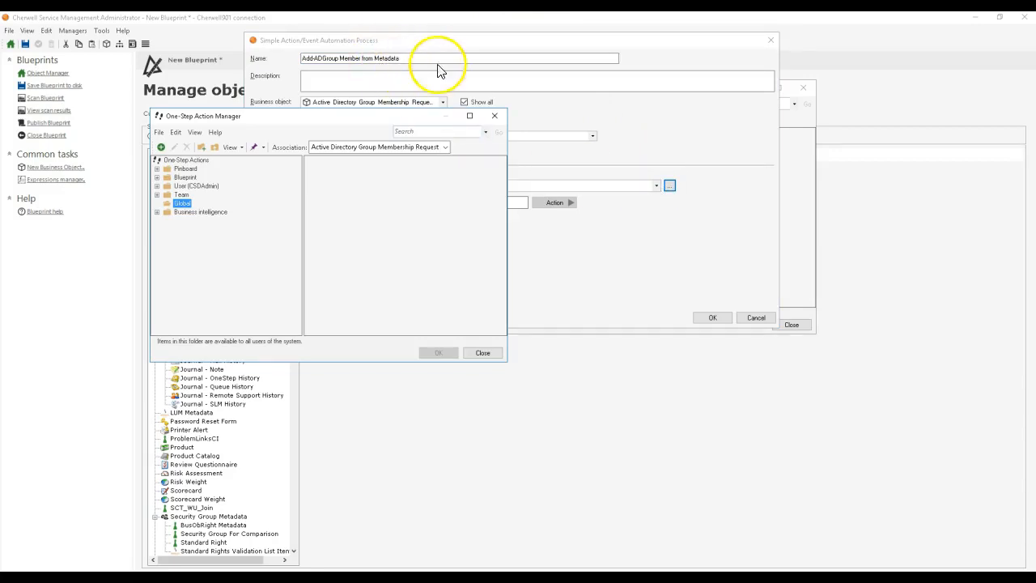
{"action": "left_click_drag", "start_coordinate": [396, 116], "coordinate": [632, 132]}
{"action": "left_click_drag", "start_coordinate": [567, 142], "coordinate": [482, 129]}
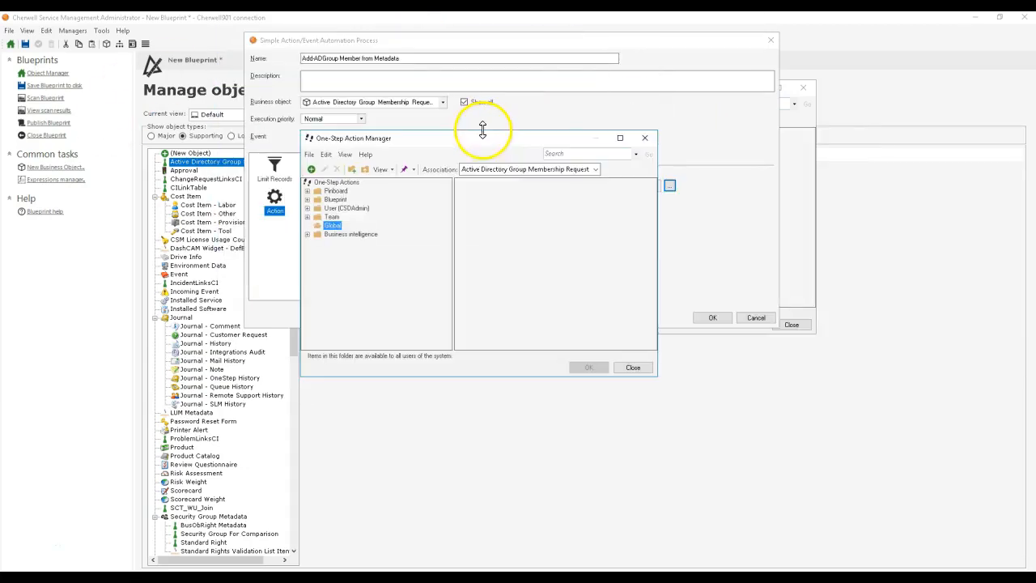
{"action": "right_click", "coordinate": [469, 191]}
{"action": "left_click", "coordinate": [332, 201]}
{"action": "left_click", "coordinate": [332, 225]}
{"action": "right_click", "coordinate": [463, 210]}
{"action": "left_click", "coordinate": [474, 216]}
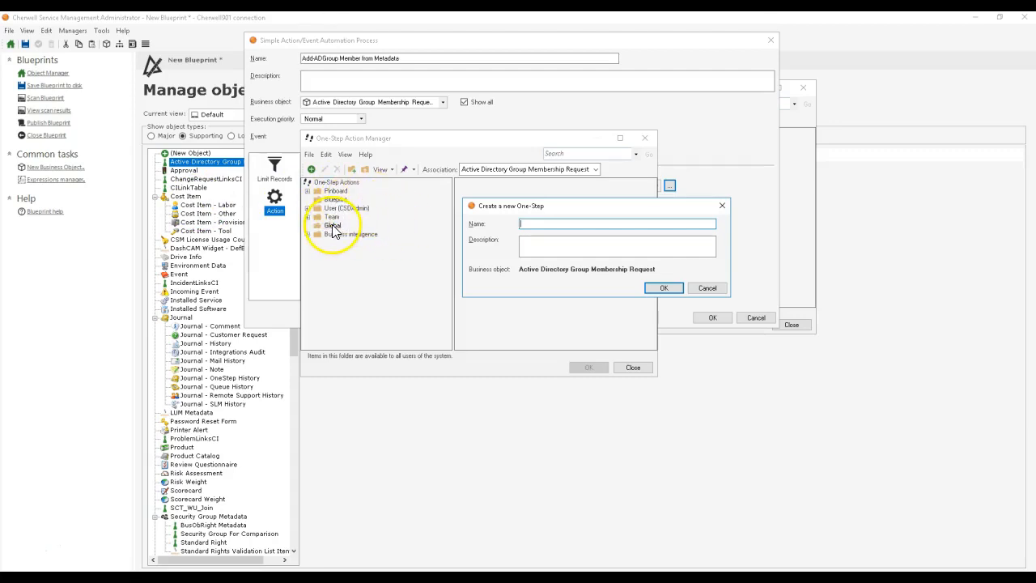
{"action": "mouse_move", "coordinate": [586, 211]}
{"action": "left_mouse_down"}
{"action": "mouse_move", "coordinate": [574, 204]}
{"action": "mouse_move", "coordinate": [582, 200]}
{"action": "left_mouse_up"}
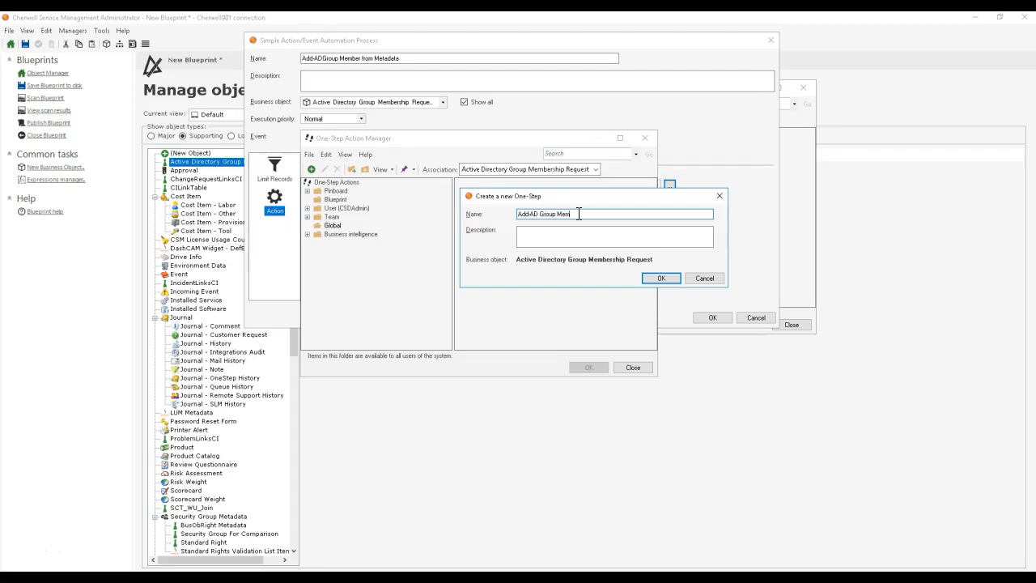
{"action": "key", "text": "Return"}
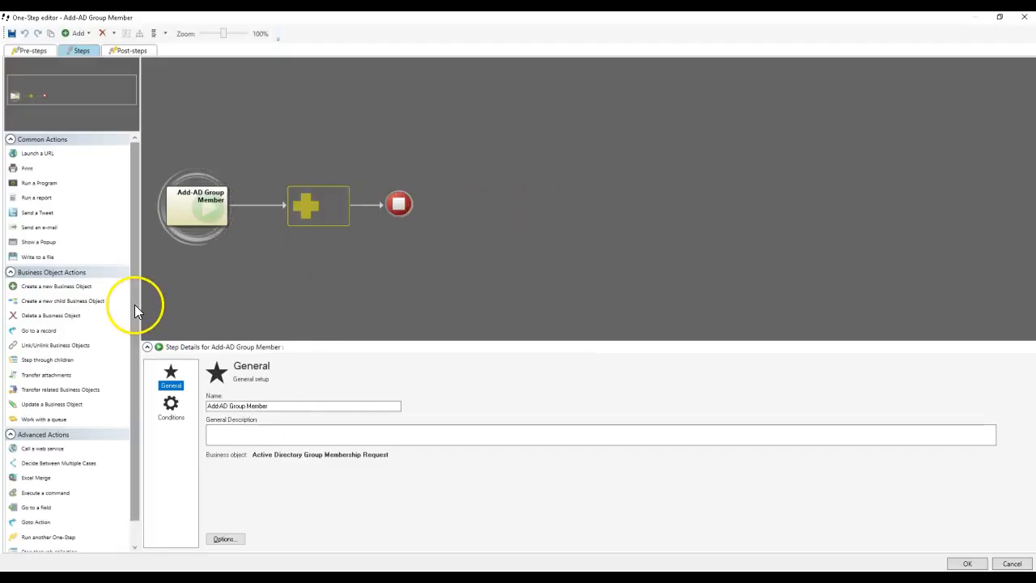
Step: Add an Update a Variable or Stored Value action to the One-Step and open the global Orchestration Packs stored values
{"action": "scroll", "coordinate": [139, 403], "scroll_direction": "down", "scroll_amount": 2}
{"action": "left_click_drag", "start_coordinate": [69, 544], "coordinate": [332, 229]}
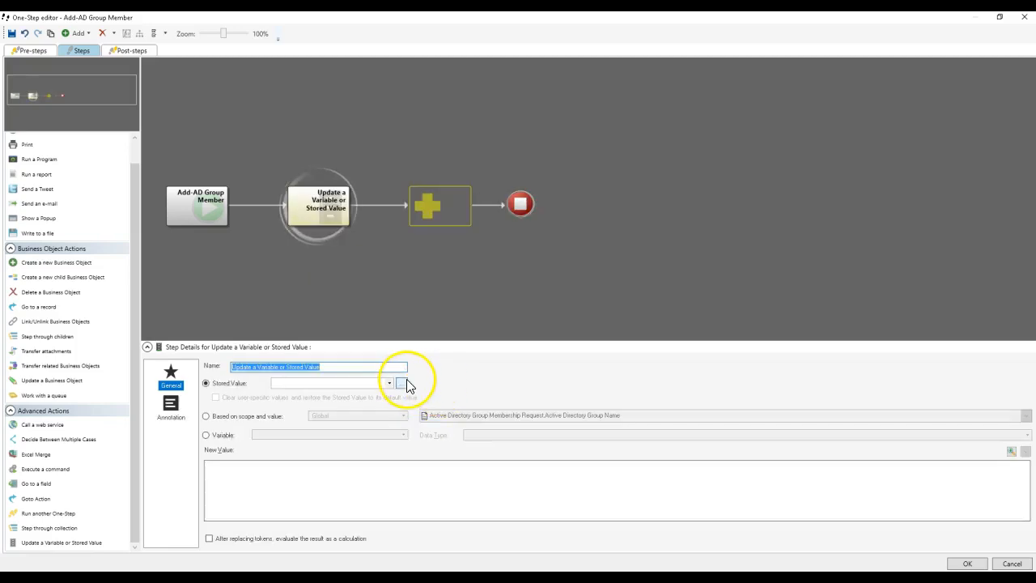
{"action": "left_click", "coordinate": [402, 383]}
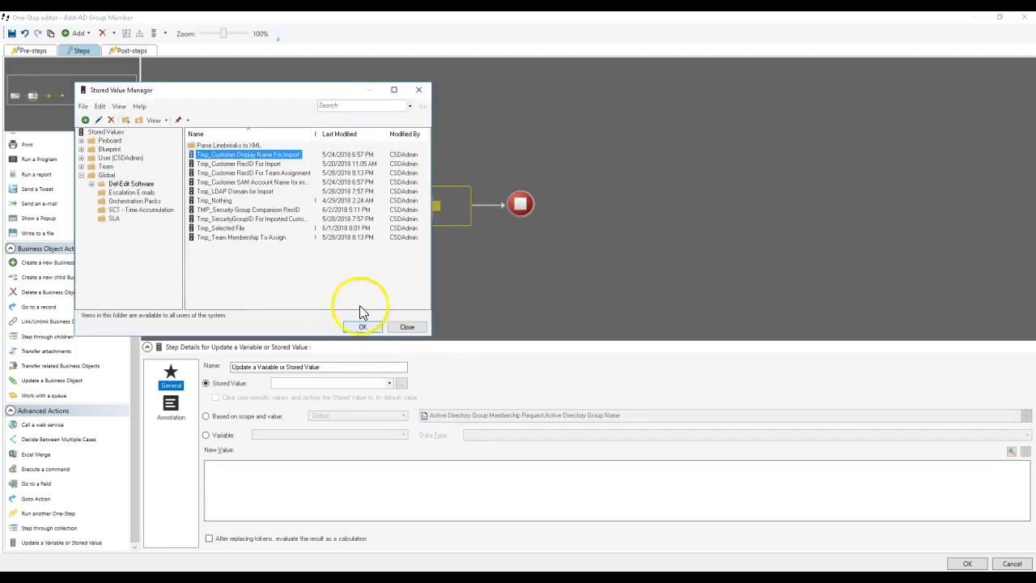
{"action": "left_click", "coordinate": [127, 203]}
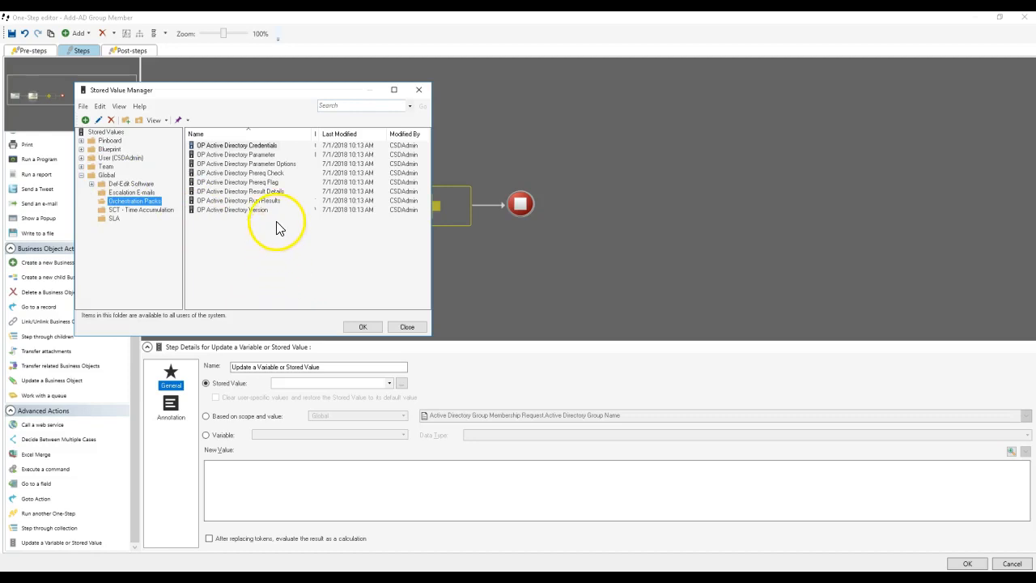
Step: Examine the definition of the OP Active Directory Parameter stored value and close it without changes
{"action": "left_click", "coordinate": [250, 155]}
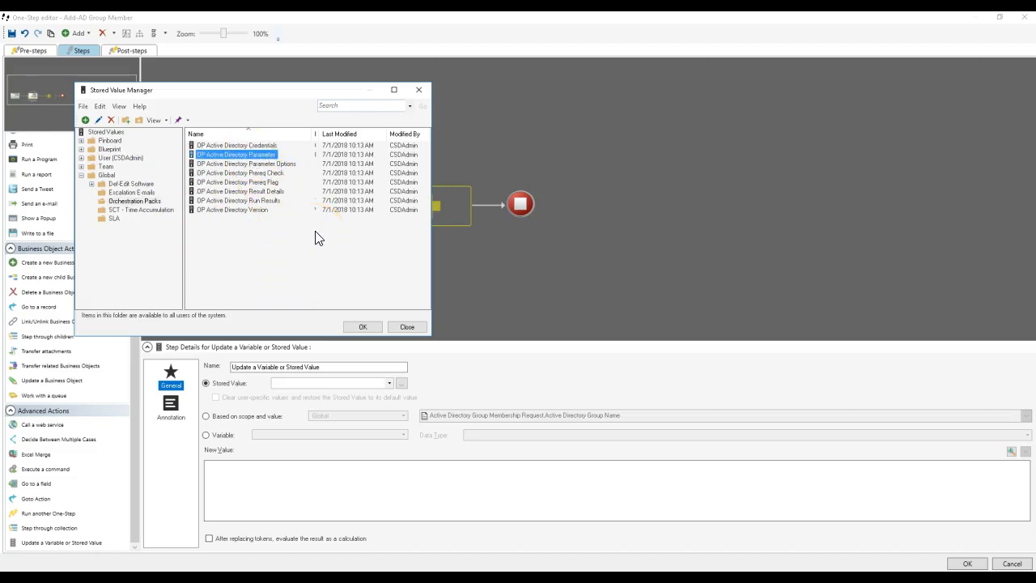
{"action": "right_click", "coordinate": [247, 157]}
{"action": "left_click", "coordinate": [268, 171]}
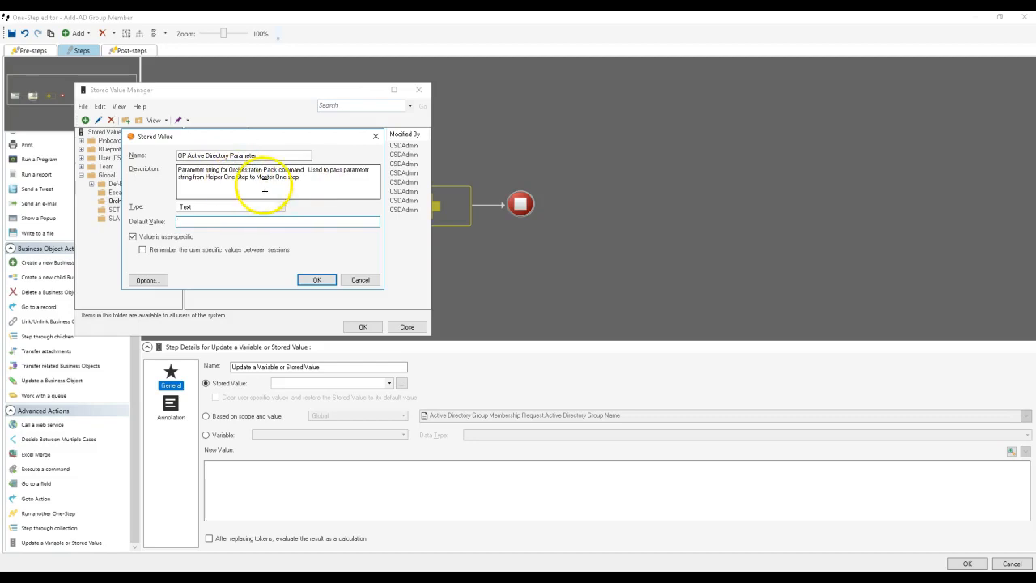
{"action": "left_click", "coordinate": [360, 281]}
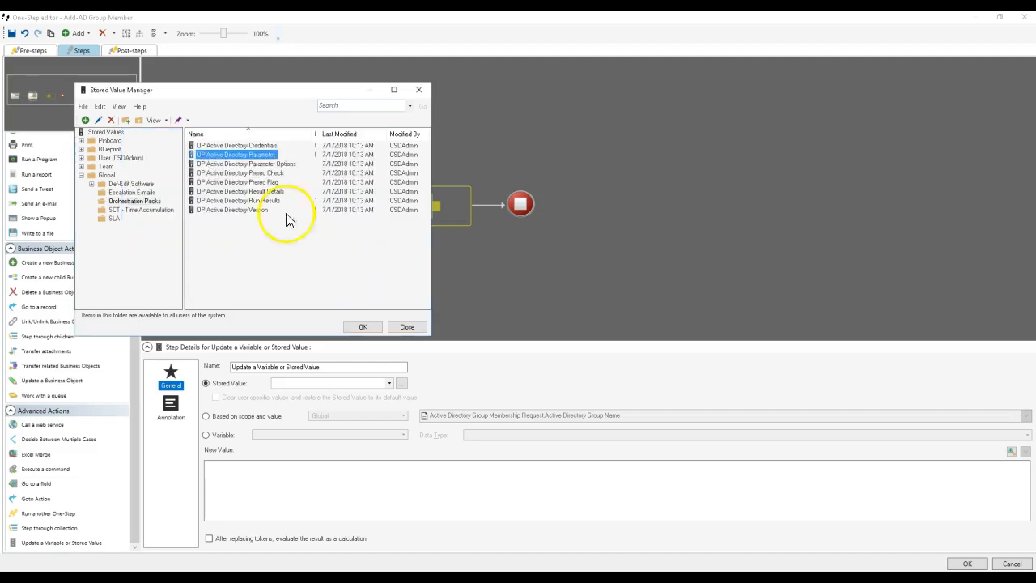
Step: Update the OP Active Directory Parameter stored value with the Customer SAM Account Name field followed by the Active Directory Group Name field in double quotes
{"action": "double_click", "coordinate": [237, 160]}
{"action": "left_click", "coordinate": [264, 505]}
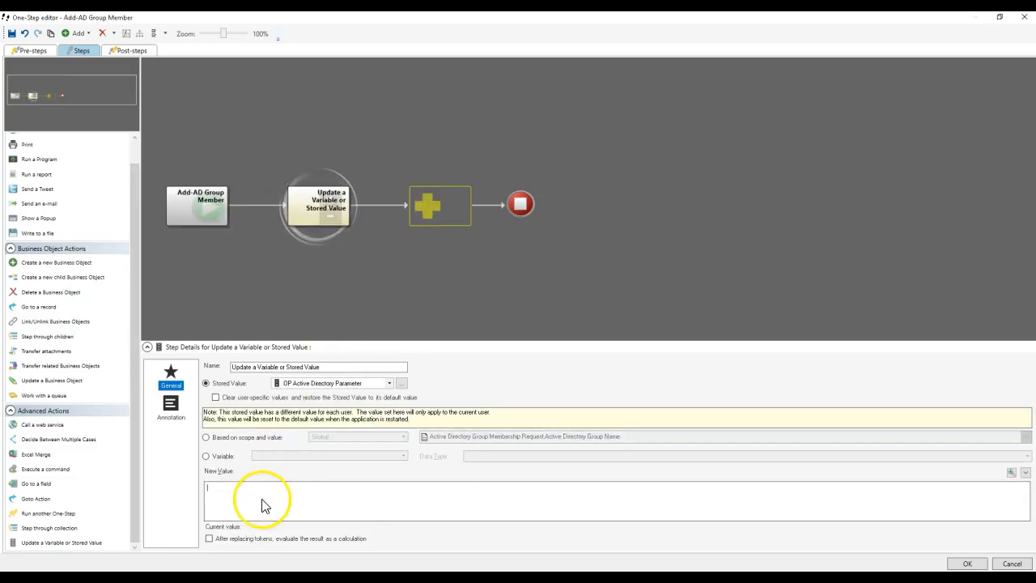
{"action": "right_click", "coordinate": [261, 505]}
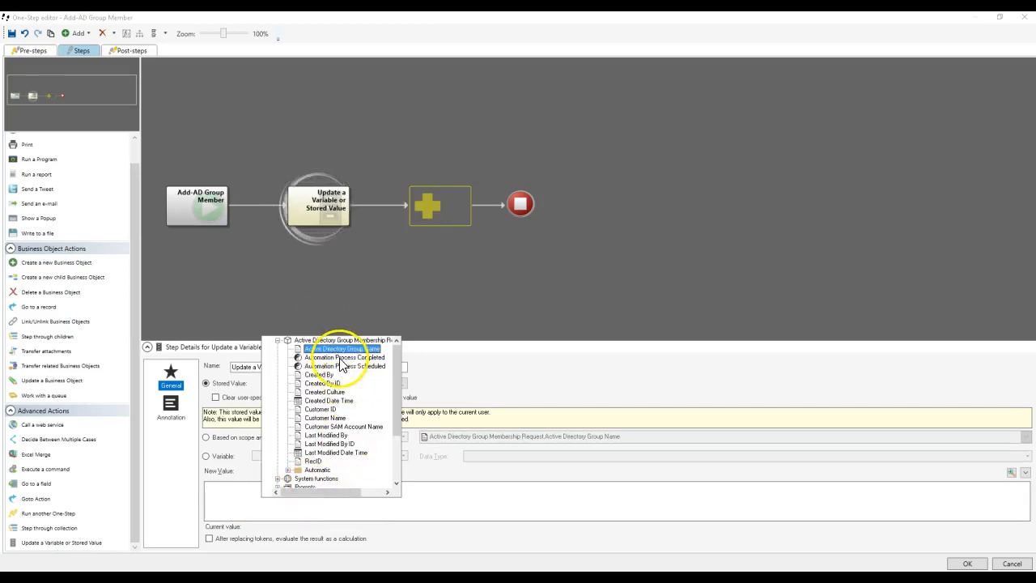
{"action": "left_click", "coordinate": [328, 427]}
{"action": "double_click", "coordinate": [328, 431]}
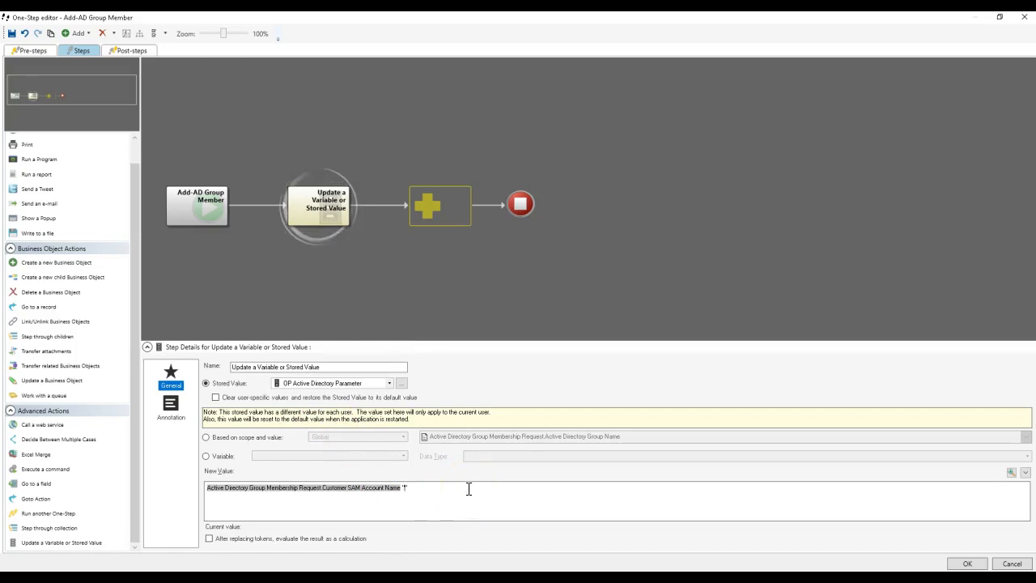
{"action": "right_click", "coordinate": [407, 489]}
{"action": "double_click", "coordinate": [498, 343]}
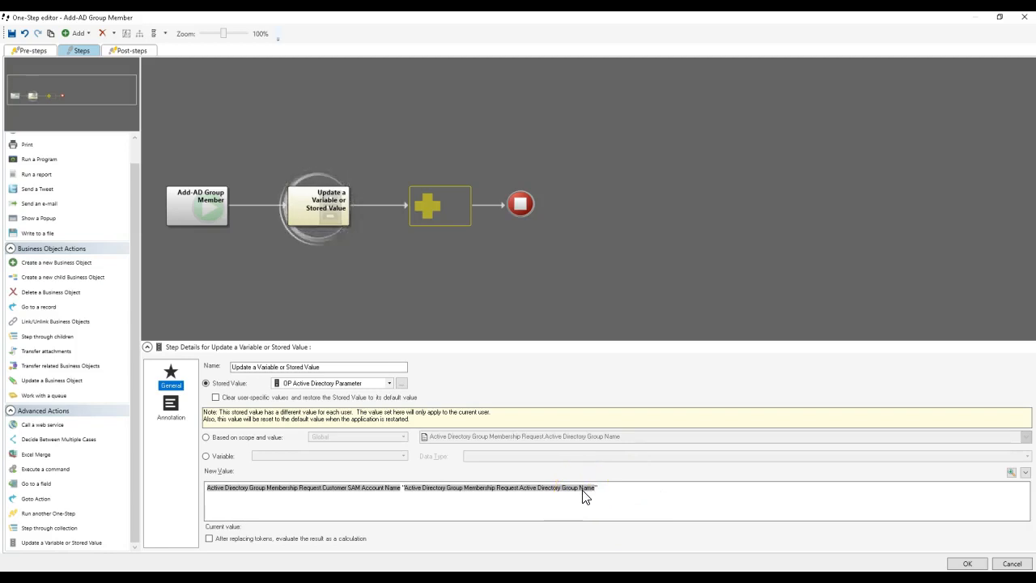
Step: Rename the stored value action as Set Parameters for OneStep
{"action": "left_click", "coordinate": [344, 366]}
{"action": "key", "text": "ctrl+a"}
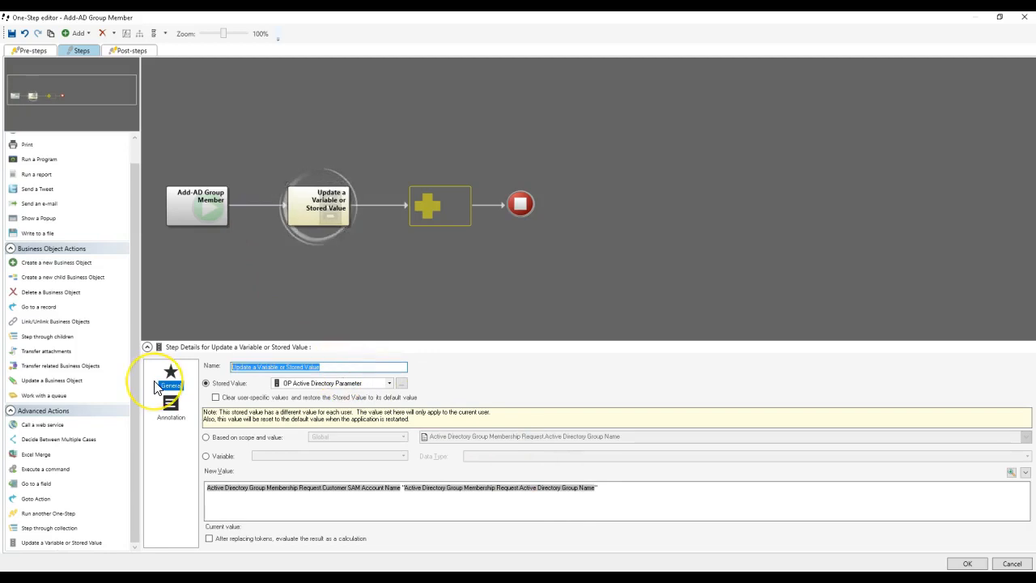
{"action": "type", "text": "Set"}
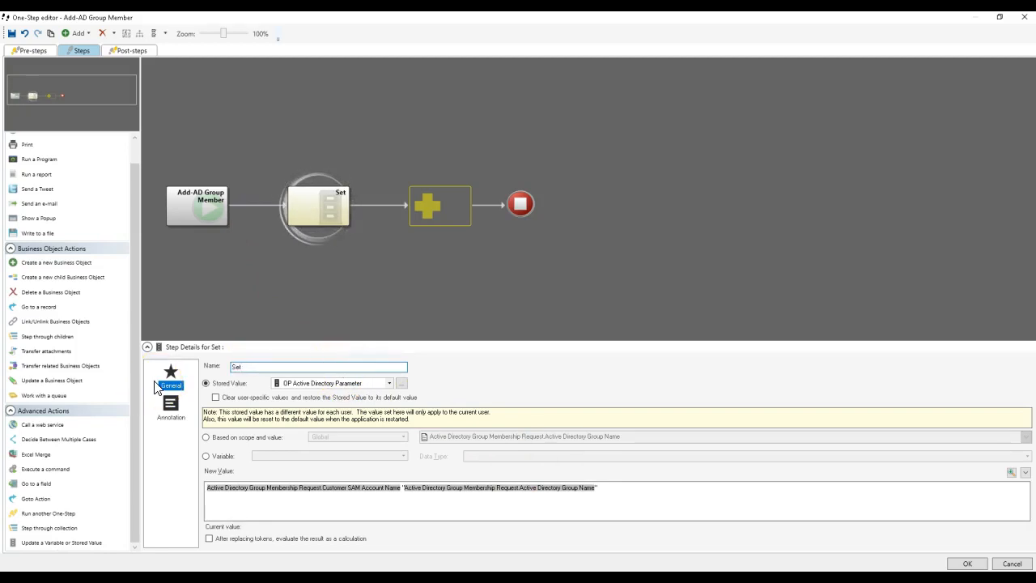
{"action": "type", "text": " Parameters for OneStep"}
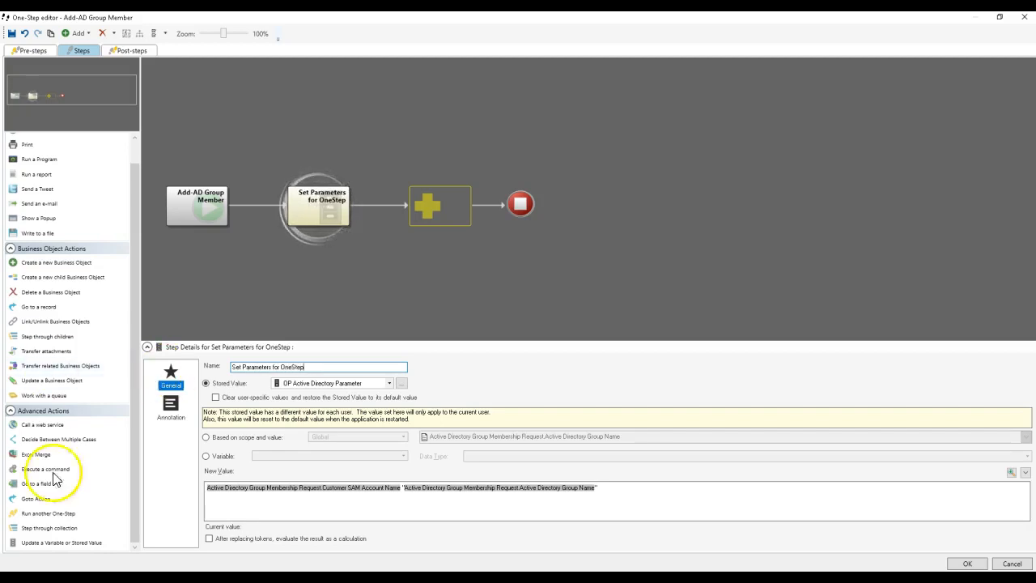
Step: Add a Run another One-Step action that runs Master-Add Account to Group from the unassociated Blueprint Orchestration Packs Active Directory folder
{"action": "left_click_drag", "start_coordinate": [78, 514], "coordinate": [433, 283]}
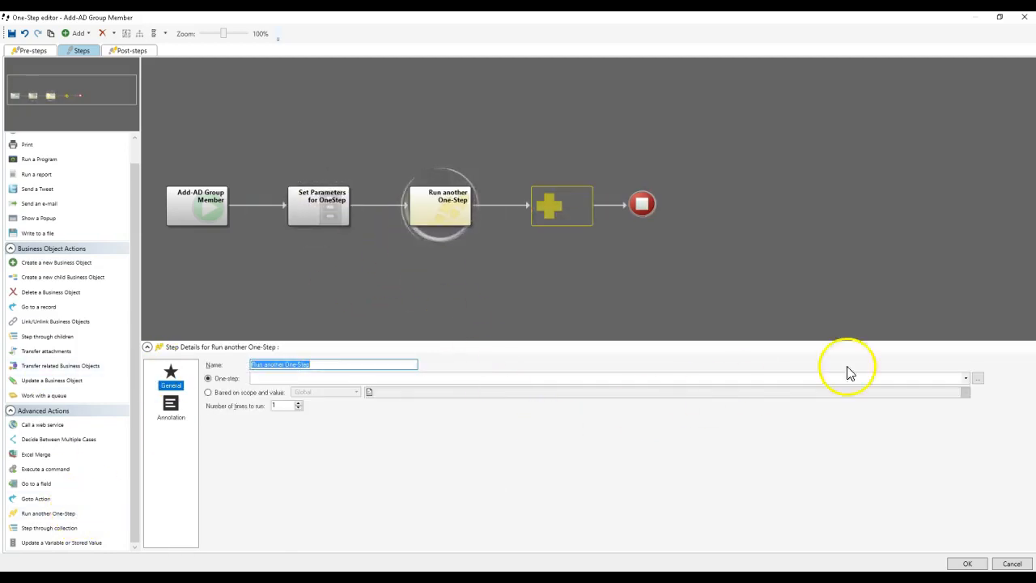
{"action": "left_click", "coordinate": [977, 378]}
{"action": "left_click", "coordinate": [415, 163]}
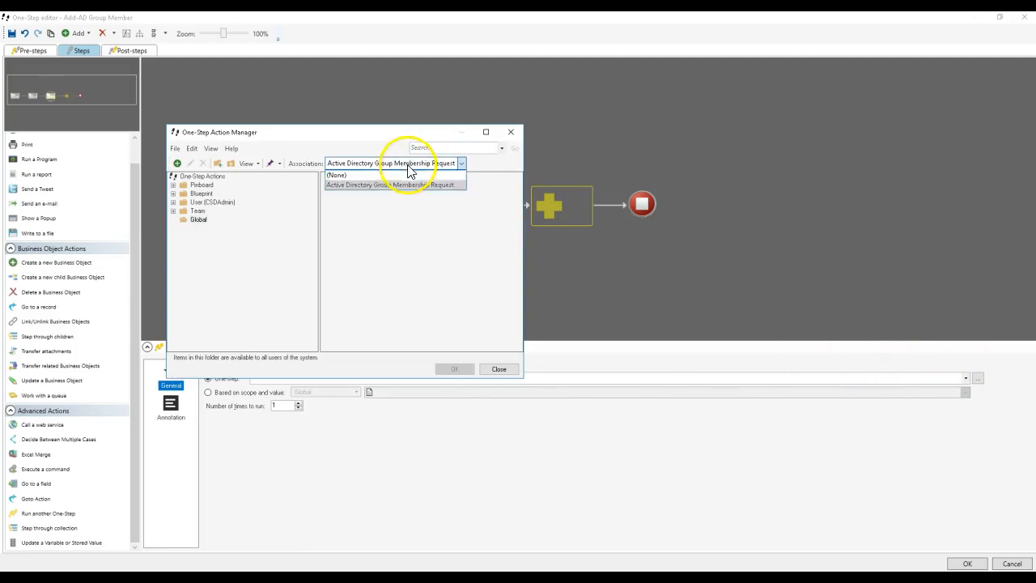
{"action": "left_click", "coordinate": [407, 180]}
{"action": "double_click", "coordinate": [340, 191]}
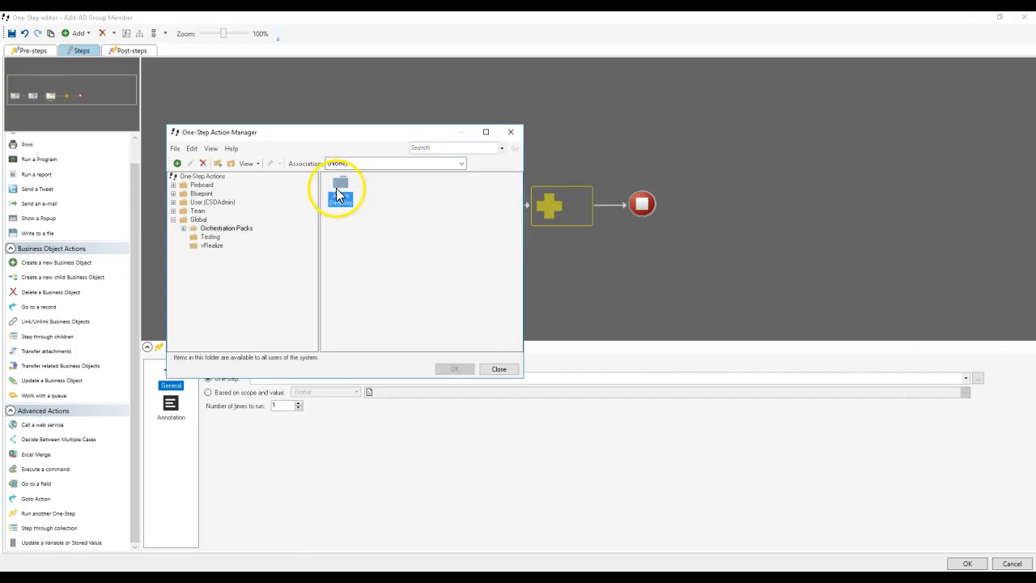
{"action": "double_click", "coordinate": [336, 188]}
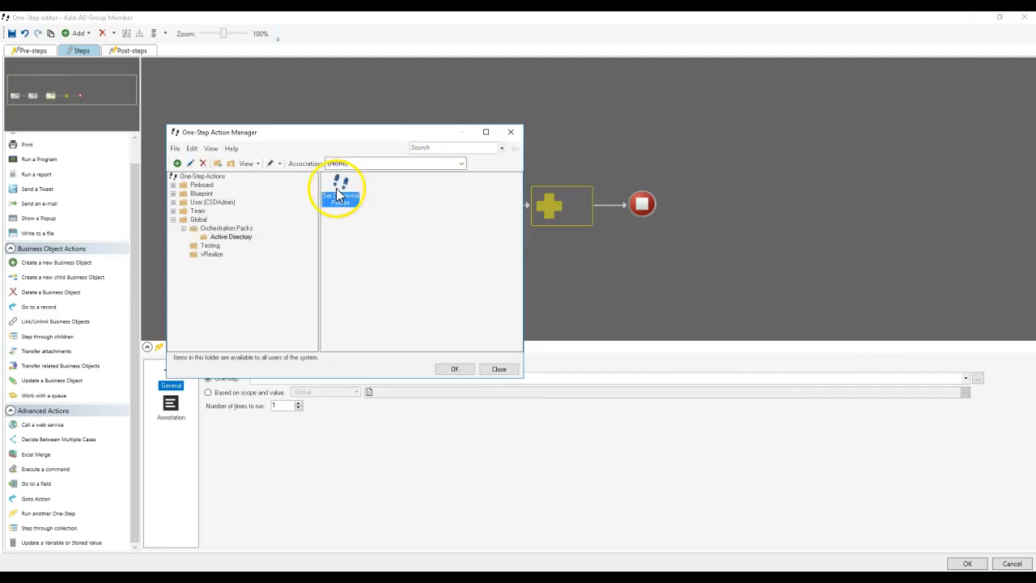
{"action": "left_click", "coordinate": [211, 245]}
{"action": "double_click", "coordinate": [206, 195]}
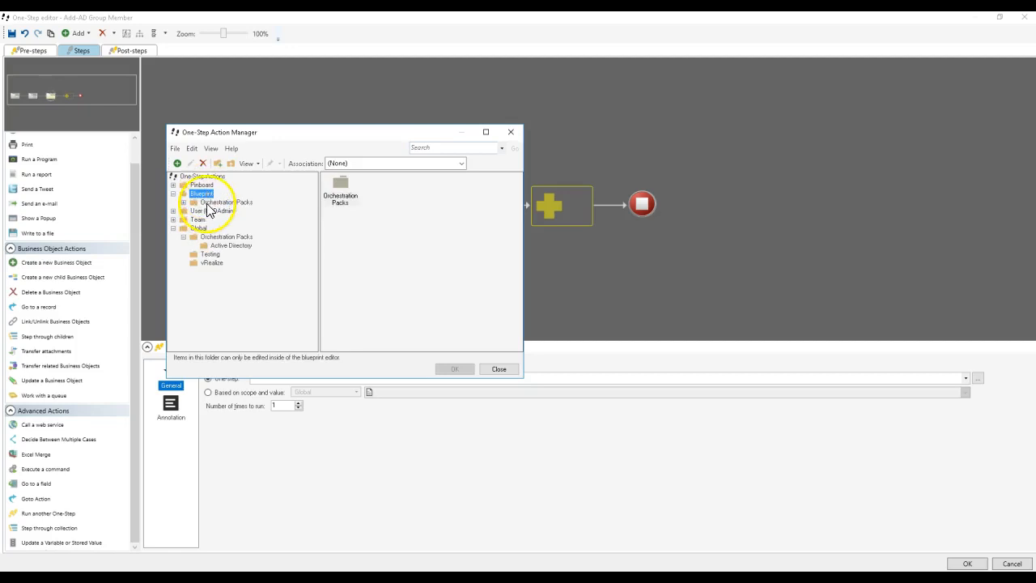
{"action": "double_click", "coordinate": [209, 202]}
{"action": "left_click", "coordinate": [231, 211]}
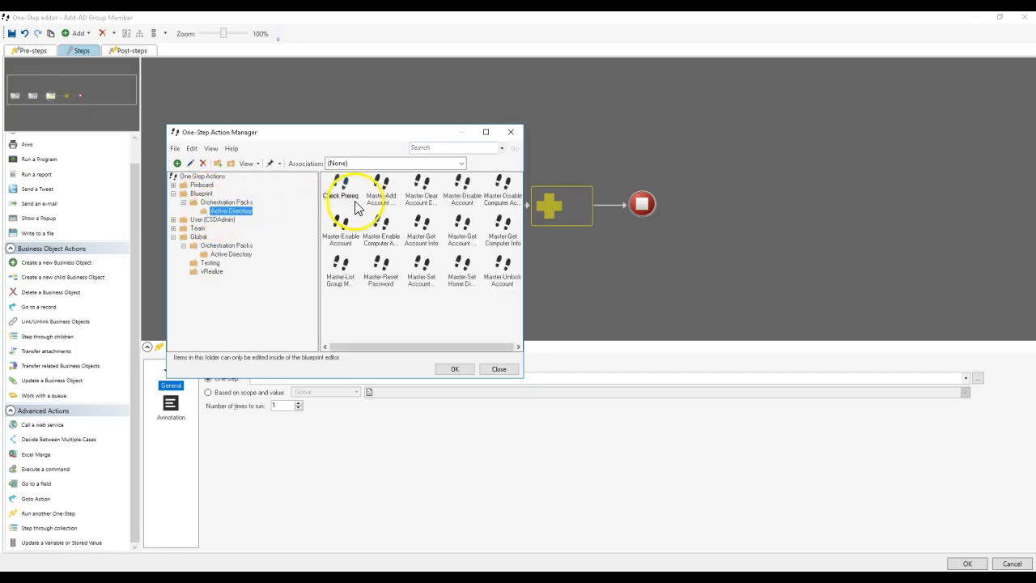
{"action": "left_click", "coordinate": [381, 192]}
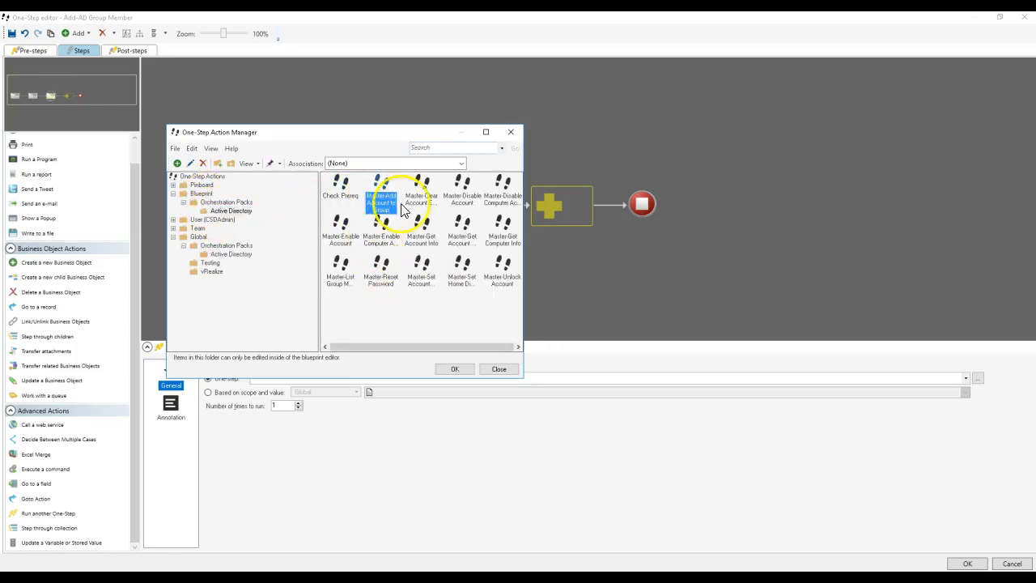
{"action": "double_click", "coordinate": [381, 192]}
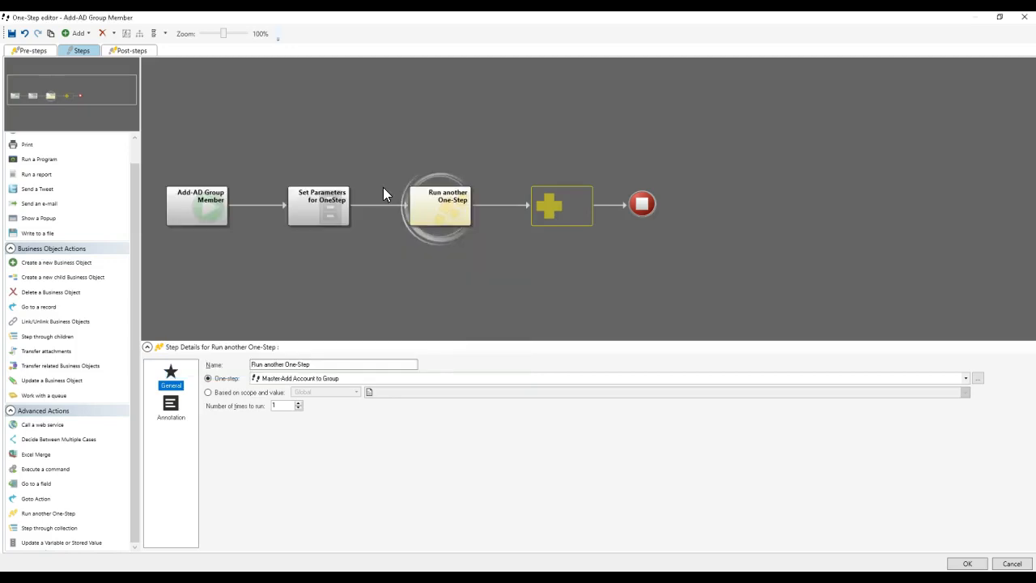
Step: Open the unassociated Master-Add Account to Group One-Step from the Active Directory blueprint folder in the One-Step editor
{"action": "left_click", "coordinate": [978, 379]}
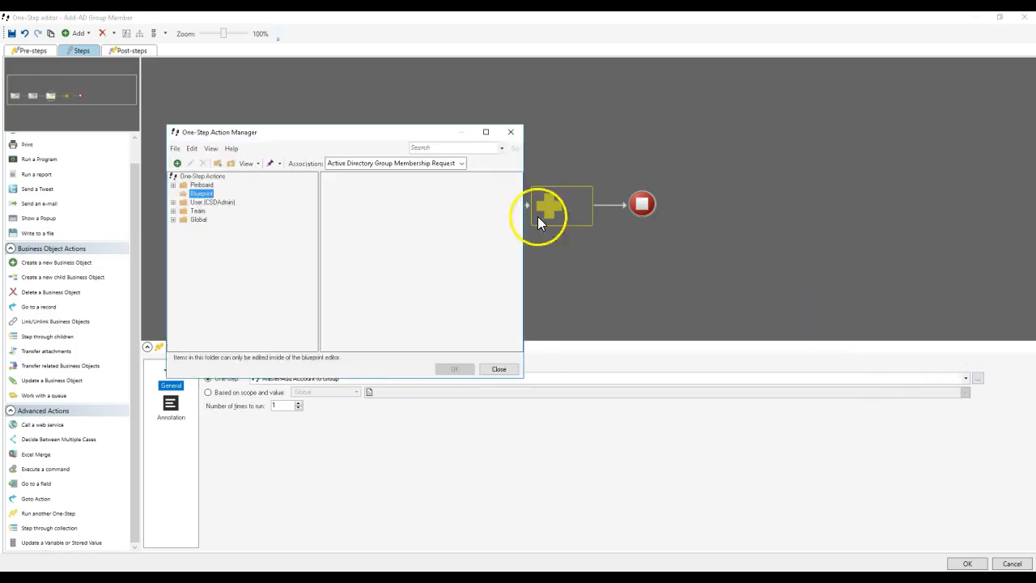
{"action": "left_click", "coordinate": [392, 164]}
{"action": "left_click", "coordinate": [371, 184]}
{"action": "left_click", "coordinate": [344, 189]}
{"action": "double_click", "coordinate": [343, 190]}
{"action": "left_click", "coordinate": [381, 181]}
{"action": "right_click", "coordinate": [398, 185]}
{"action": "left_click", "coordinate": [421, 201]}
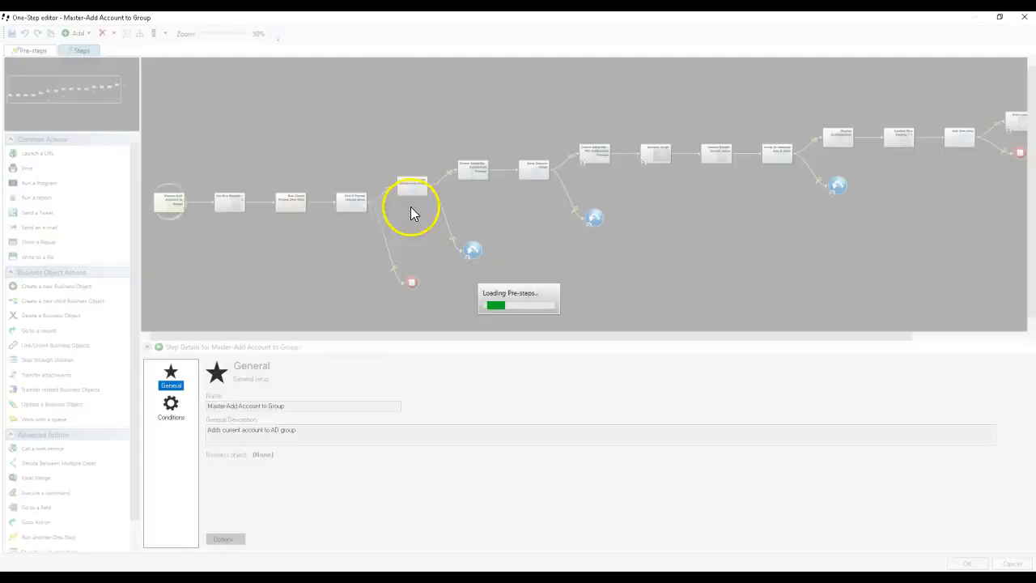
Step: Examine the PowerShell script and its parameters in the Create Scriptfile - Credentials Prompt step
{"action": "left_click", "coordinate": [473, 170]}
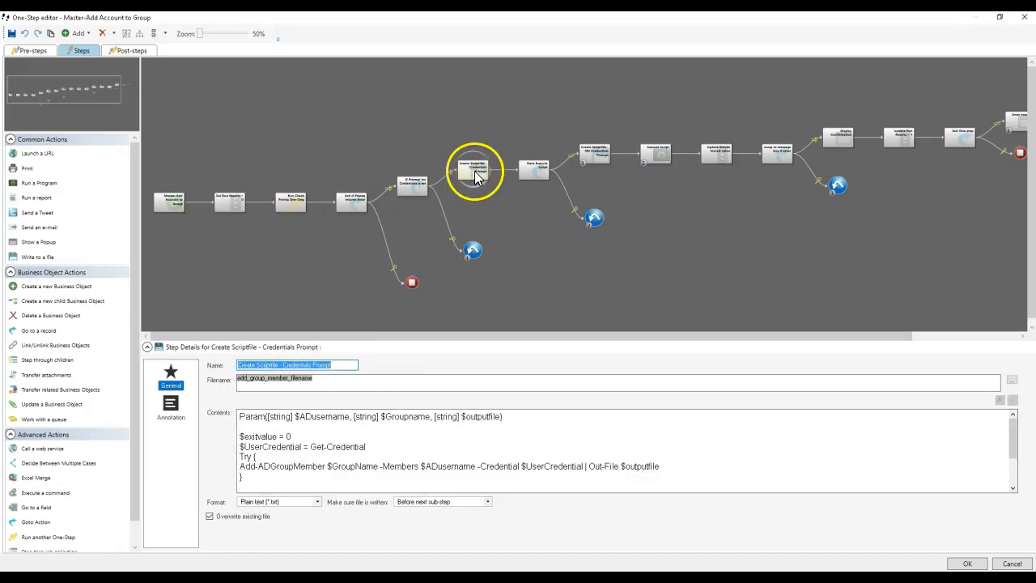
{"action": "left_click", "coordinate": [435, 435]}
{"action": "scroll", "coordinate": [437, 435], "scroll_direction": "down", "scroll_amount": 2}
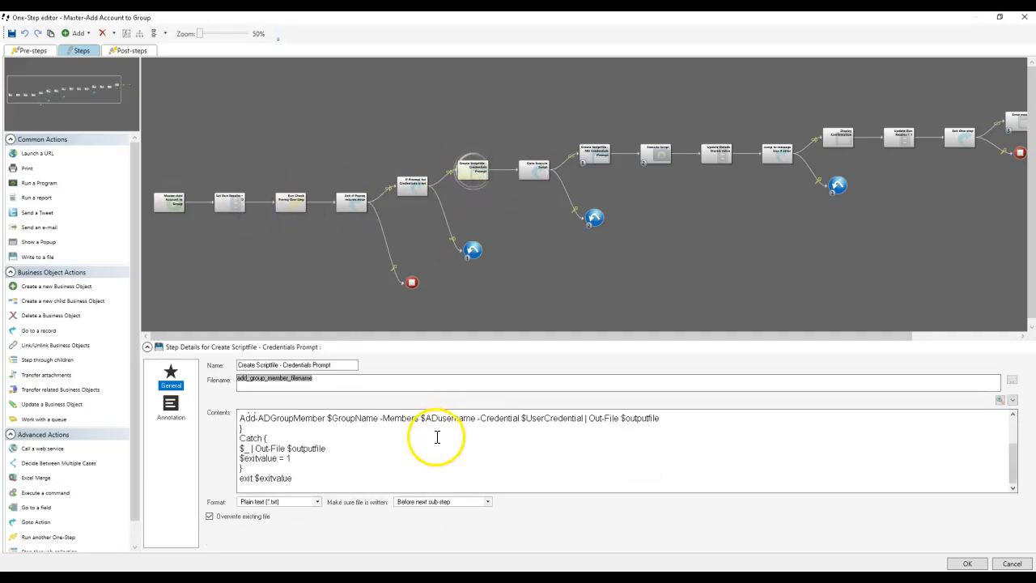
{"action": "scroll", "coordinate": [437, 441], "scroll_direction": "up", "scroll_amount": 2}
{"action": "left_click", "coordinate": [426, 440]}
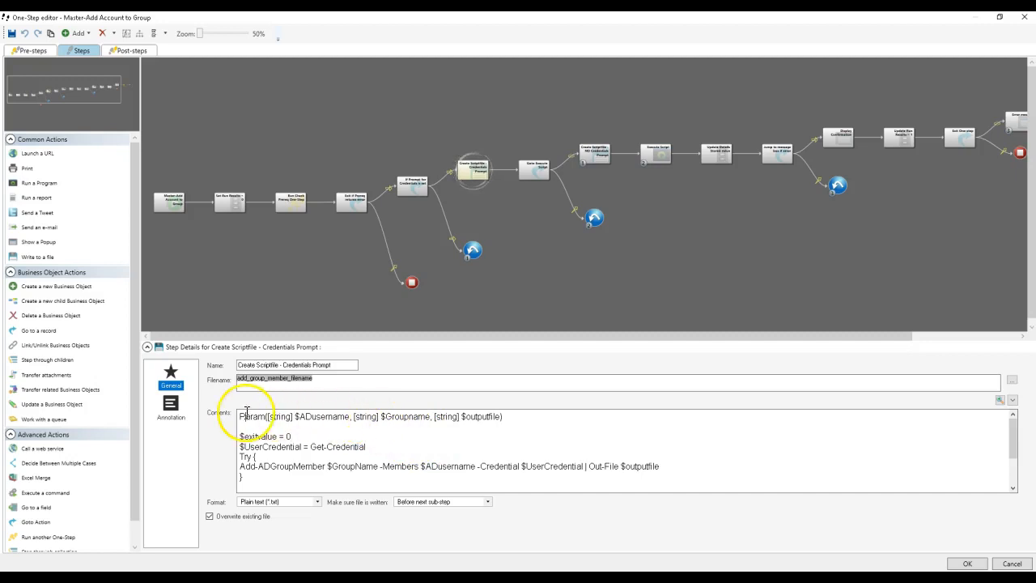
{"action": "left_click", "coordinate": [276, 429]}
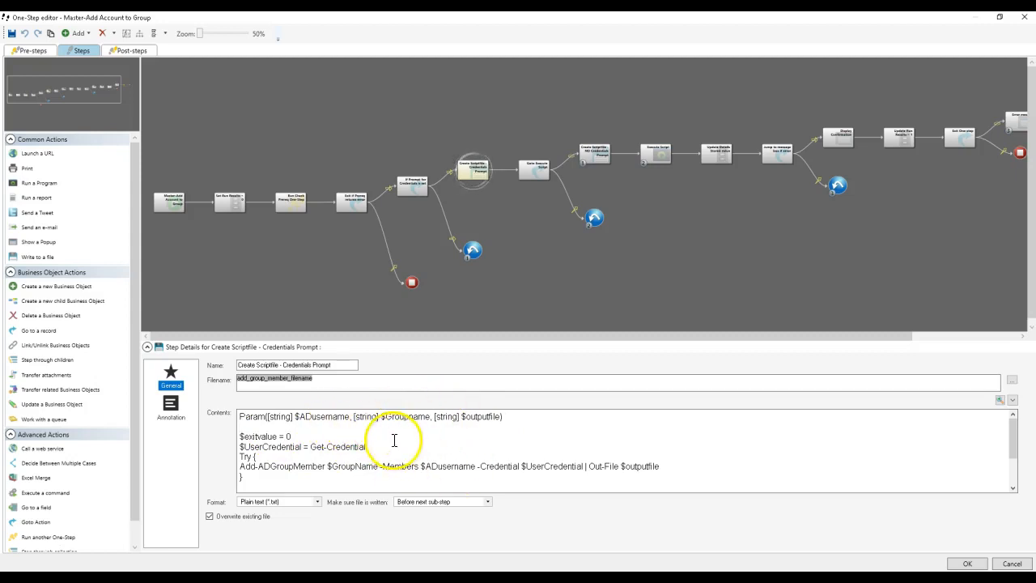
{"action": "scroll", "coordinate": [395, 438], "scroll_direction": "down", "scroll_amount": 2}
{"action": "scroll", "coordinate": [397, 439], "scroll_direction": "up", "scroll_amount": 2}
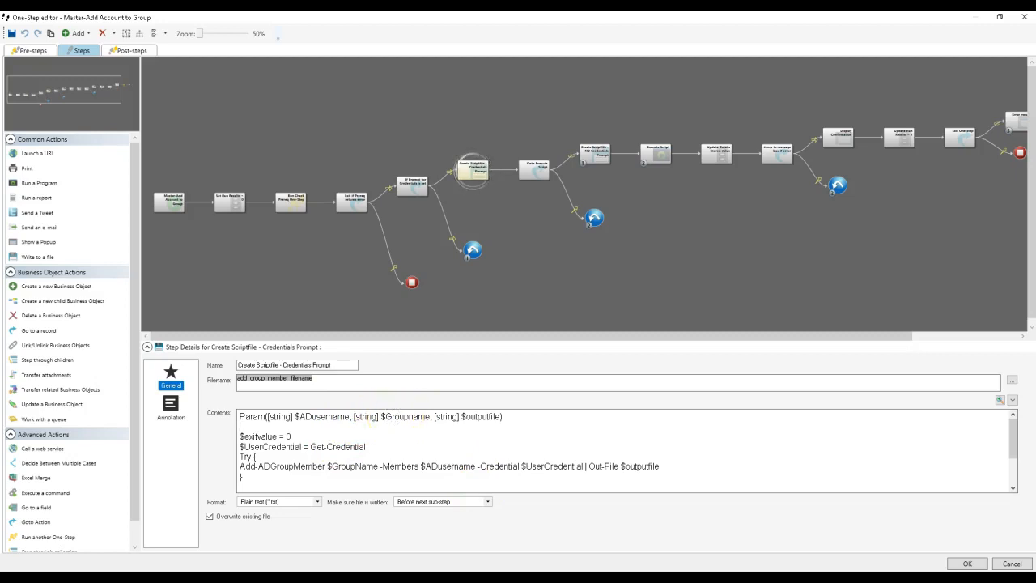
{"action": "scroll", "coordinate": [422, 442], "scroll_direction": "down", "scroll_amount": 2}
{"action": "scroll", "coordinate": [421, 442], "scroll_direction": "up", "scroll_amount": 3}
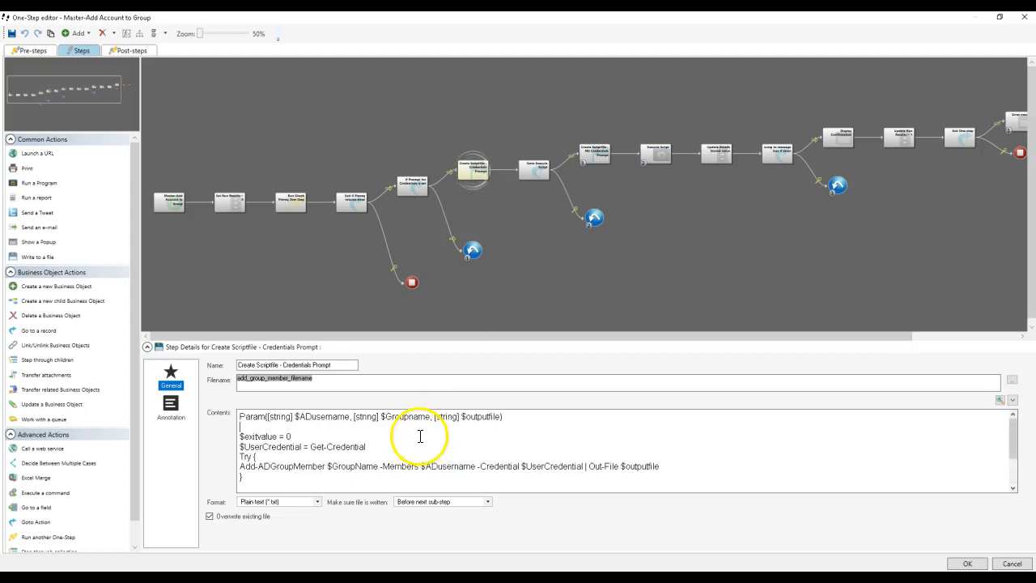
Step: Examine the PowerShell script and its Param line in the Create Scriptfile - NO Credentials Prompt step
{"action": "left_click", "coordinate": [594, 153]}
{"action": "left_click", "coordinate": [493, 455]}
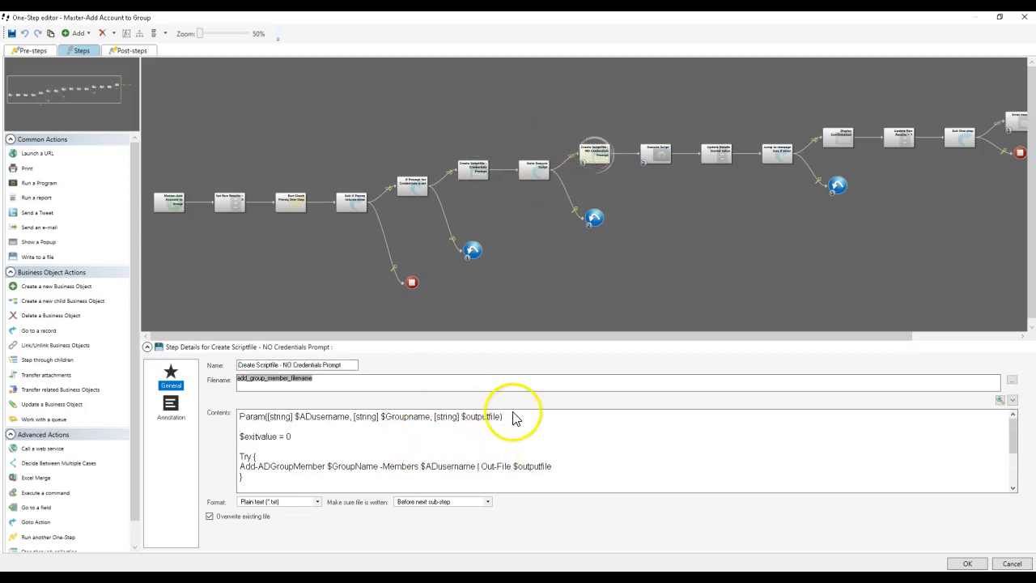
{"action": "left_click_drag", "start_coordinate": [514, 416], "coordinate": [229, 416]}
{"action": "left_click", "coordinate": [242, 427]}
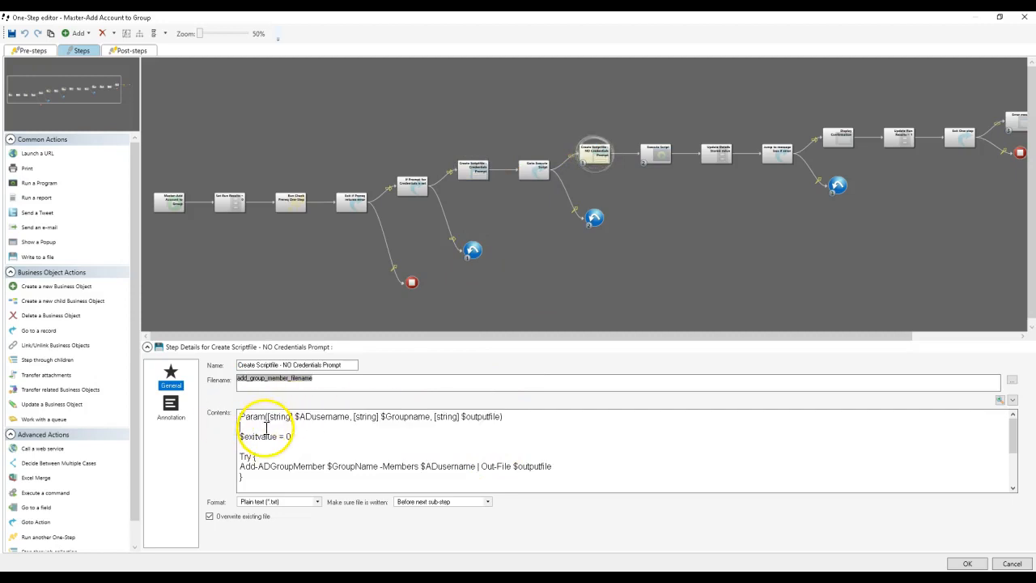
{"action": "scroll", "coordinate": [335, 436], "scroll_direction": "down", "scroll_amount": 3}
{"action": "scroll", "coordinate": [336, 436], "scroll_direction": "up", "scroll_amount": 3}
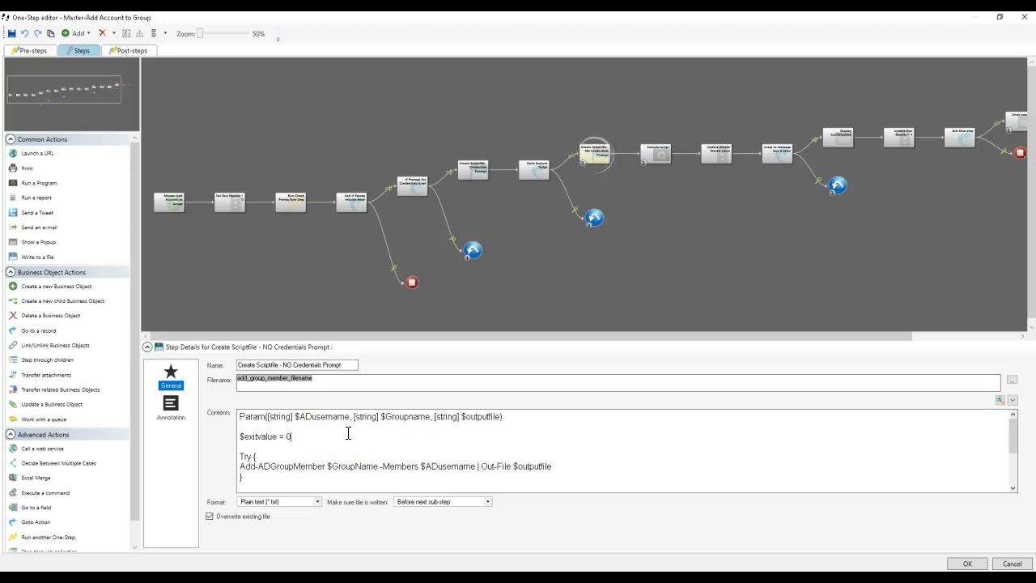
Step: Compare the Execute Script step's command-line arguments with the parameters of the NO Credentials Prompt script
{"action": "left_click", "coordinate": [656, 155]}
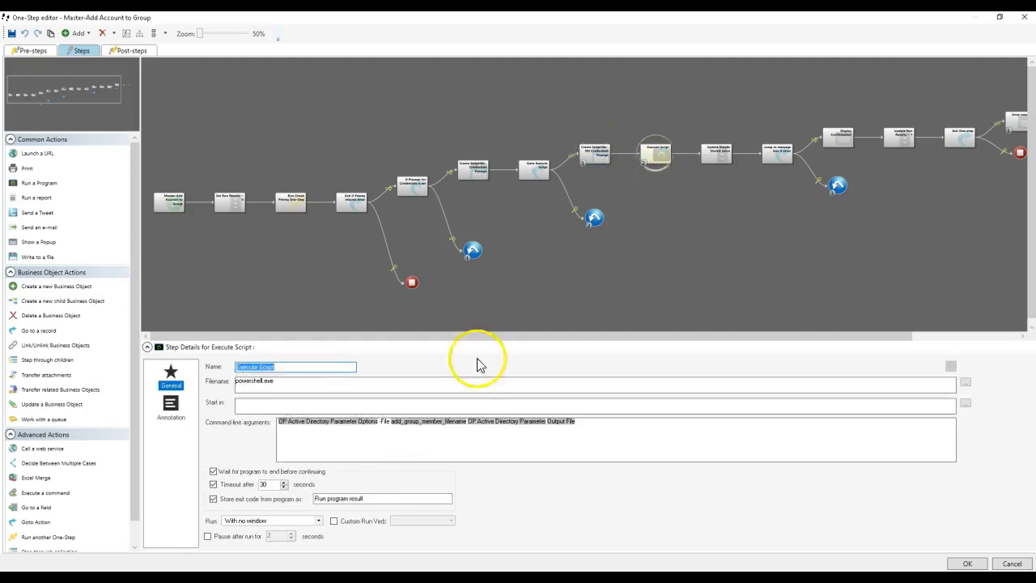
{"action": "left_click", "coordinate": [589, 154]}
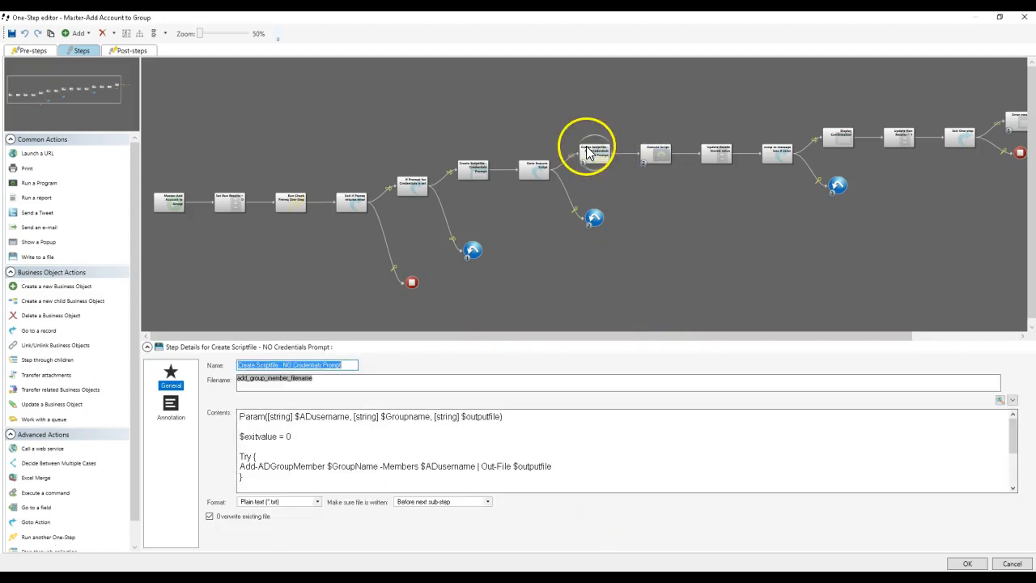
{"action": "left_click", "coordinate": [518, 451]}
{"action": "scroll", "coordinate": [518, 451], "scroll_direction": "down", "scroll_amount": 2}
{"action": "scroll", "coordinate": [521, 452], "scroll_direction": "up", "scroll_amount": 2}
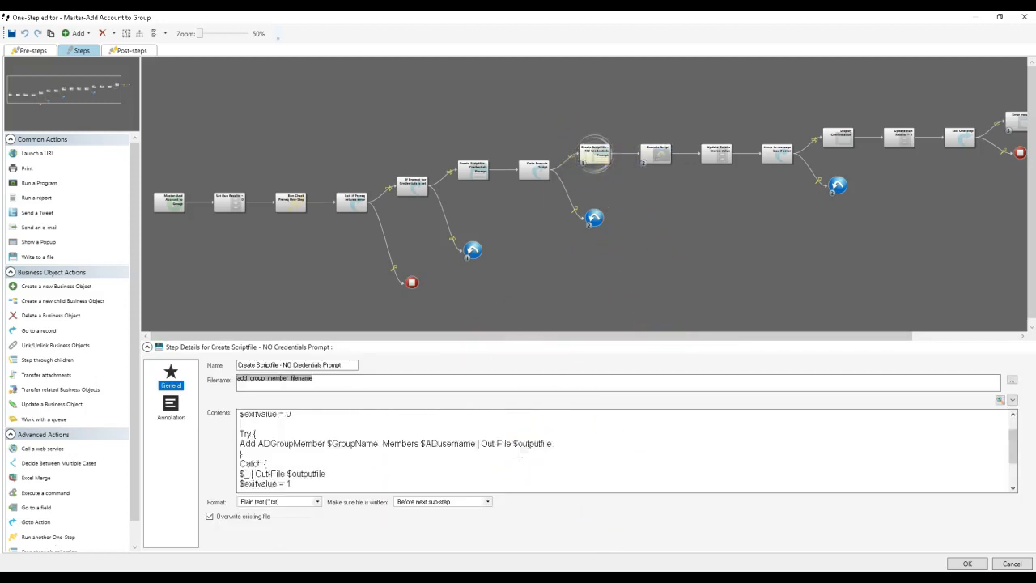
{"action": "scroll", "coordinate": [520, 452], "scroll_direction": "up", "scroll_amount": 2}
{"action": "left_click", "coordinate": [657, 156]}
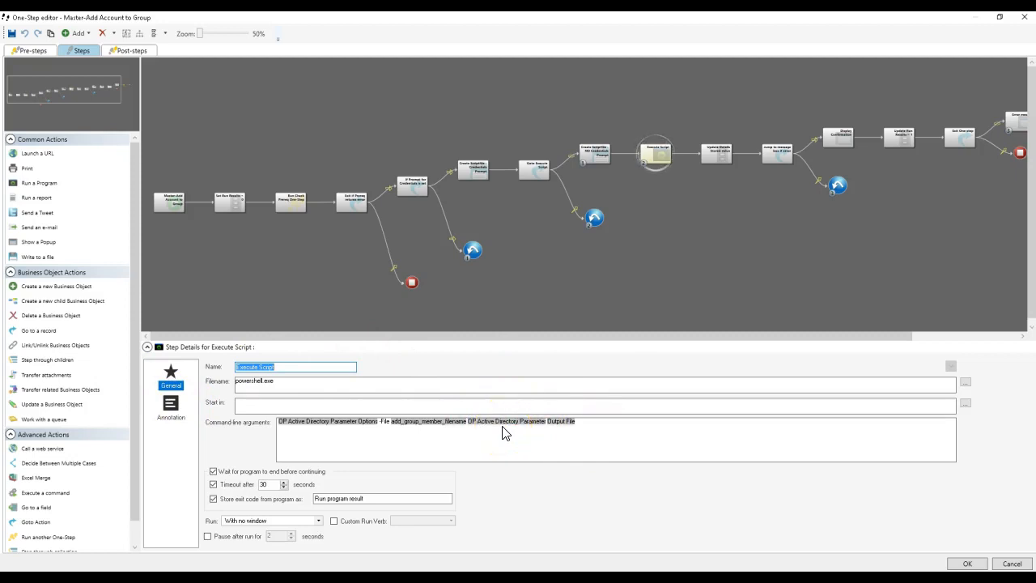
Step: Review the Update Details Stored Value step and the condition of the Jump to message box if error step, leaving the condition unchanged
{"action": "left_click", "coordinate": [716, 153]}
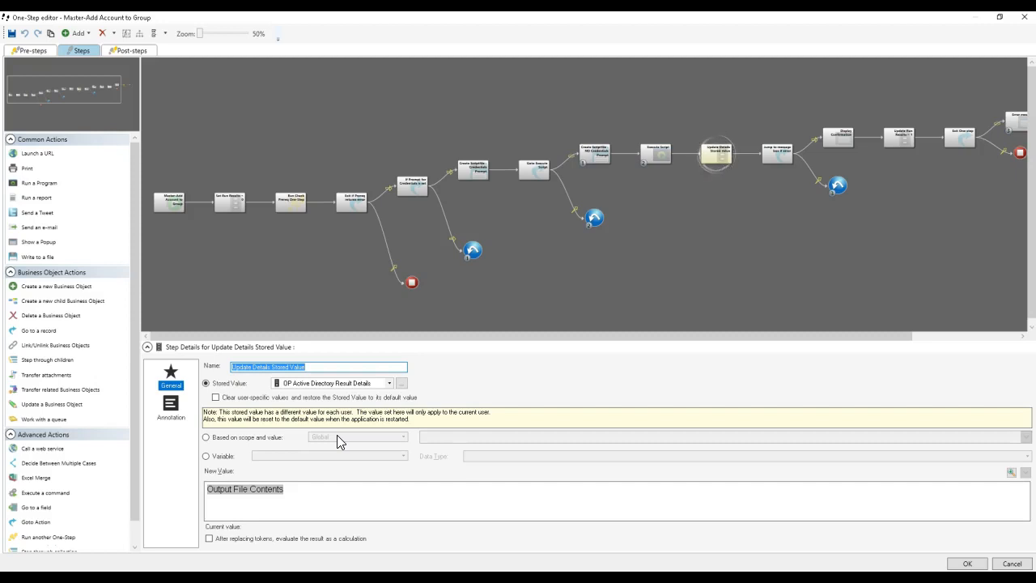
{"action": "left_click", "coordinate": [775, 165]}
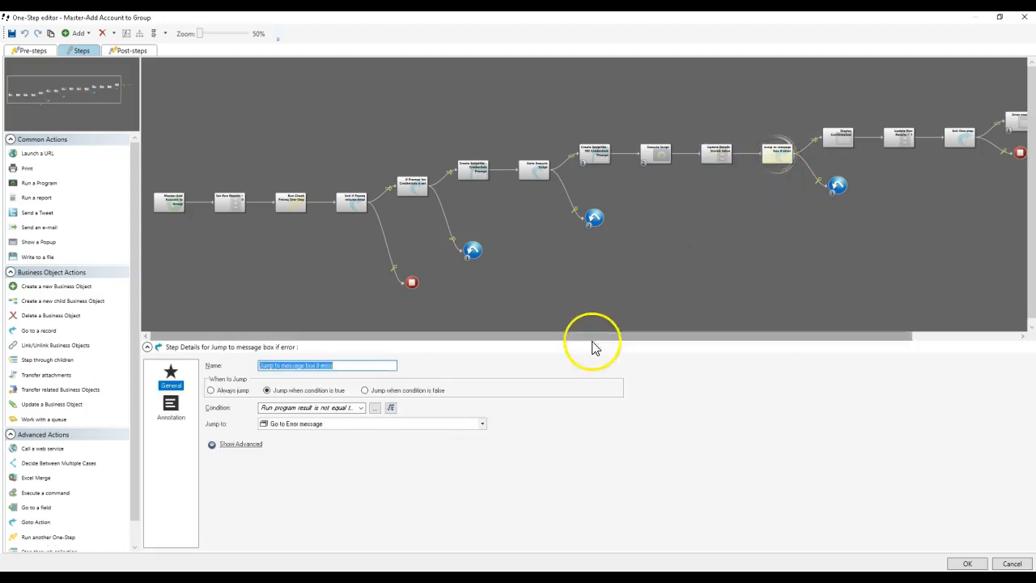
{"action": "left_click_drag", "start_coordinate": [598, 336], "coordinate": [703, 338]}
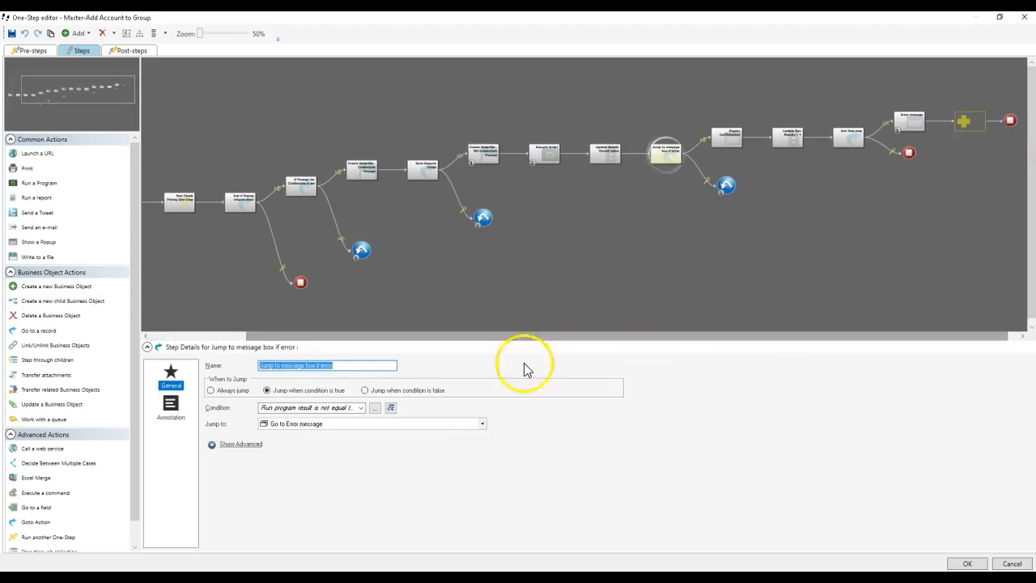
{"action": "left_click", "coordinate": [390, 407]}
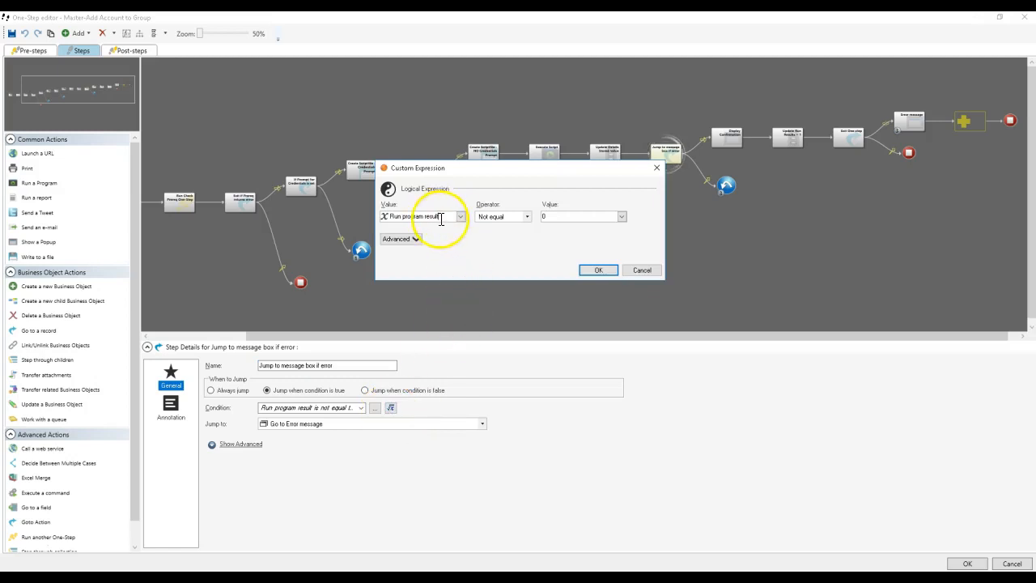
{"action": "left_click", "coordinate": [645, 272]}
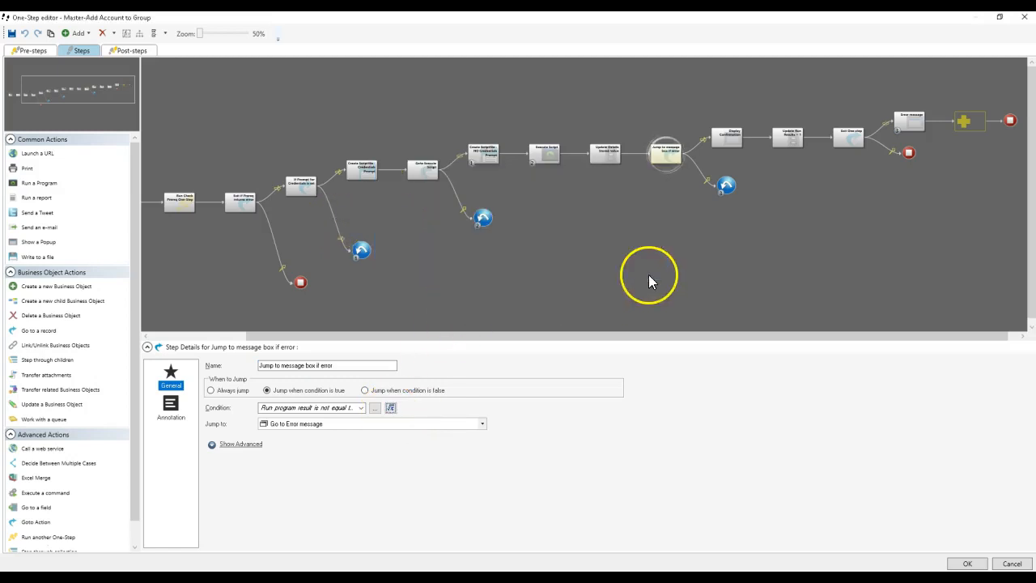
Step: Trace how the exit code stored by Execute Script feeds the condition of the Jump to message box if error step
{"action": "left_click", "coordinate": [608, 155]}
{"action": "left_click", "coordinate": [541, 157]}
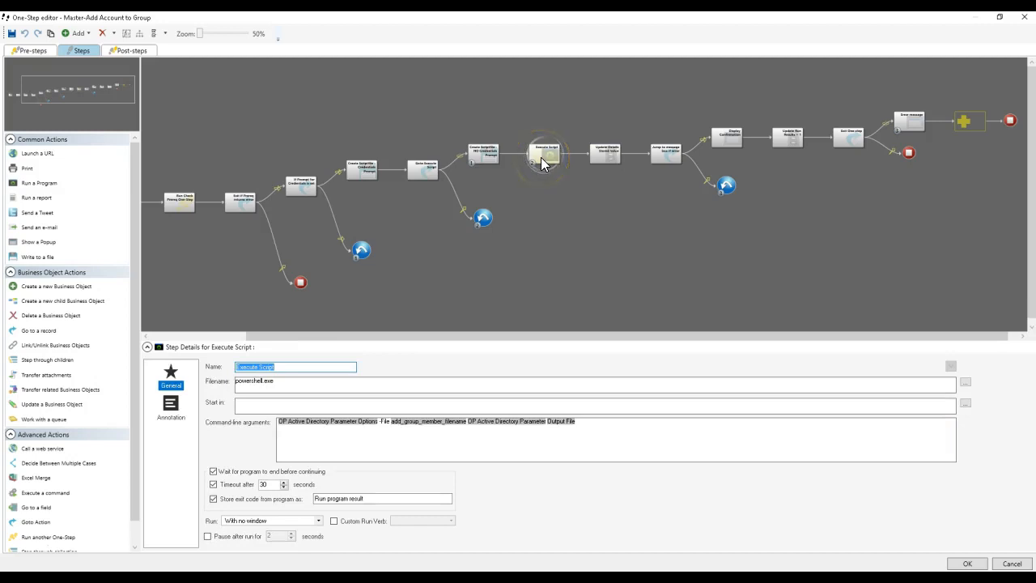
{"action": "left_click", "coordinate": [374, 498]}
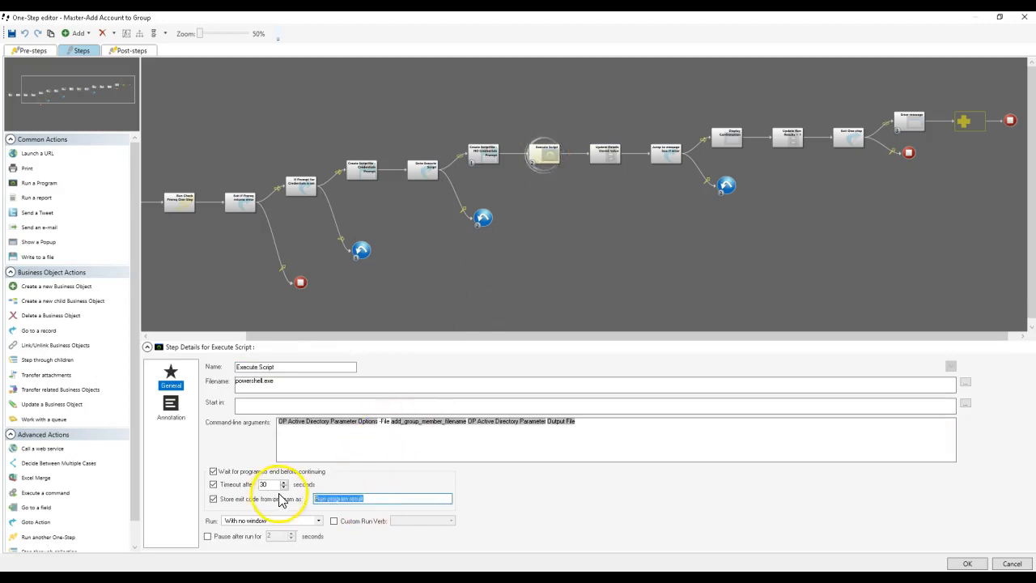
{"action": "left_click", "coordinate": [603, 154]}
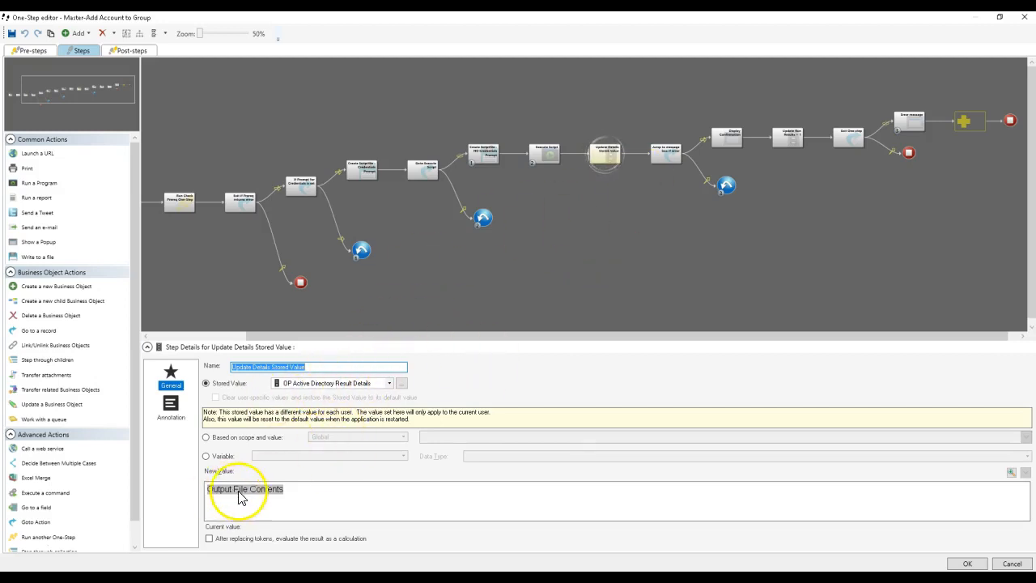
{"action": "left_click", "coordinate": [667, 153]}
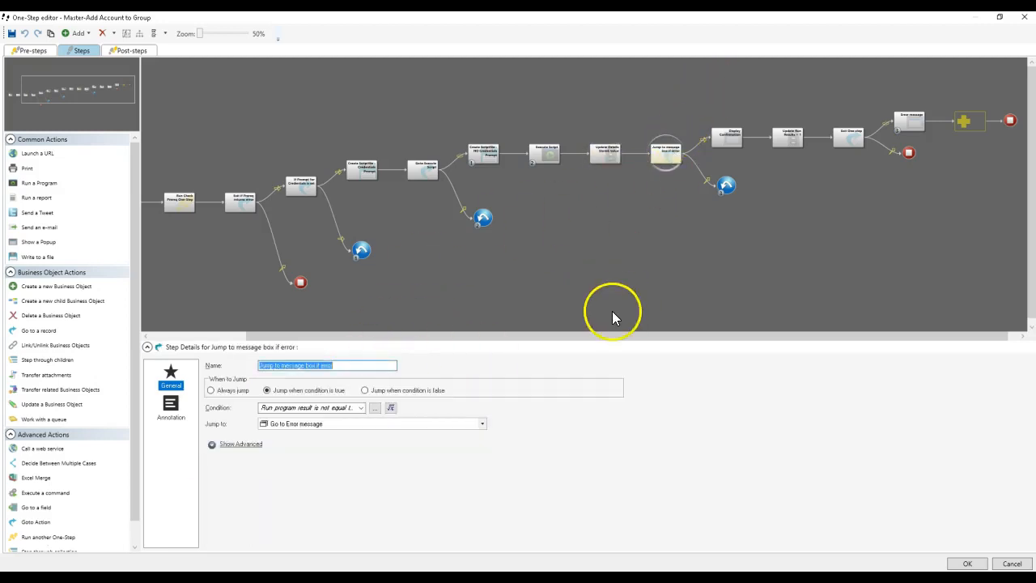
{"action": "left_click", "coordinate": [391, 408]}
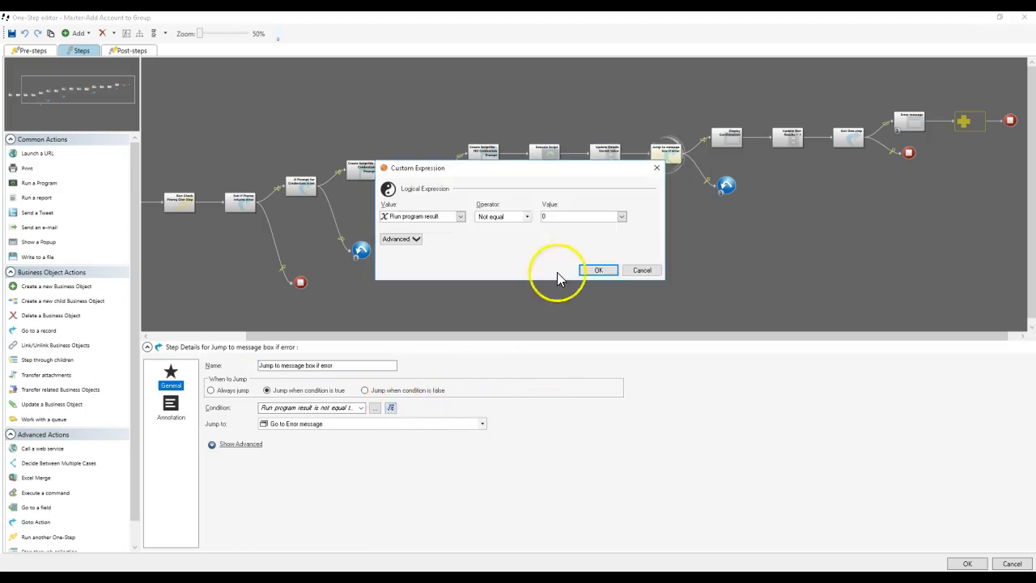
{"action": "left_click", "coordinate": [641, 270]}
Step: Examine the Display Confirmation message, then the Update Run Results = 1 and Exit One-step settings
{"action": "left_click", "coordinate": [728, 142]}
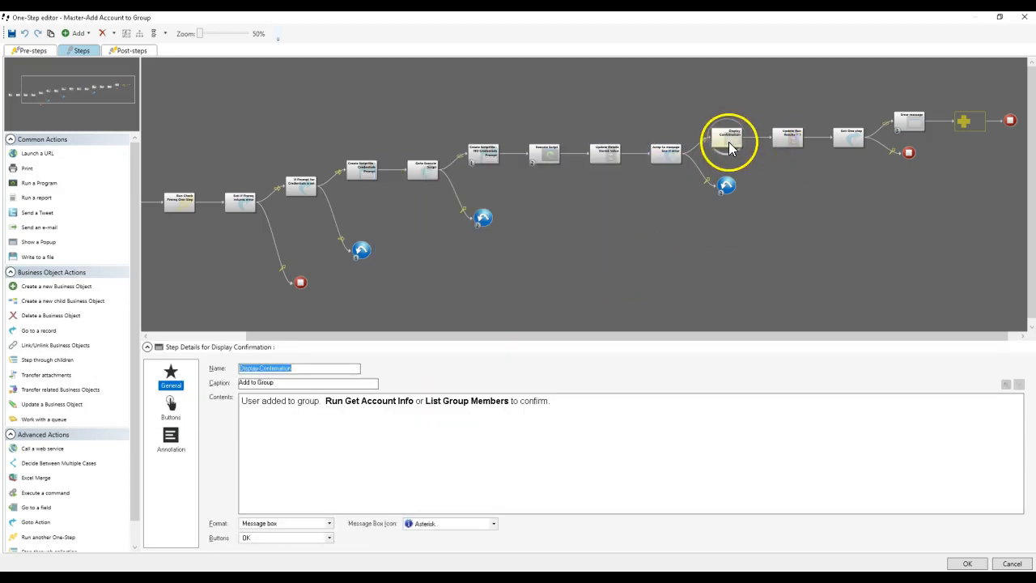
{"action": "left_click", "coordinate": [258, 401]}
{"action": "left_click_drag", "start_coordinate": [297, 402], "coordinate": [513, 397]}
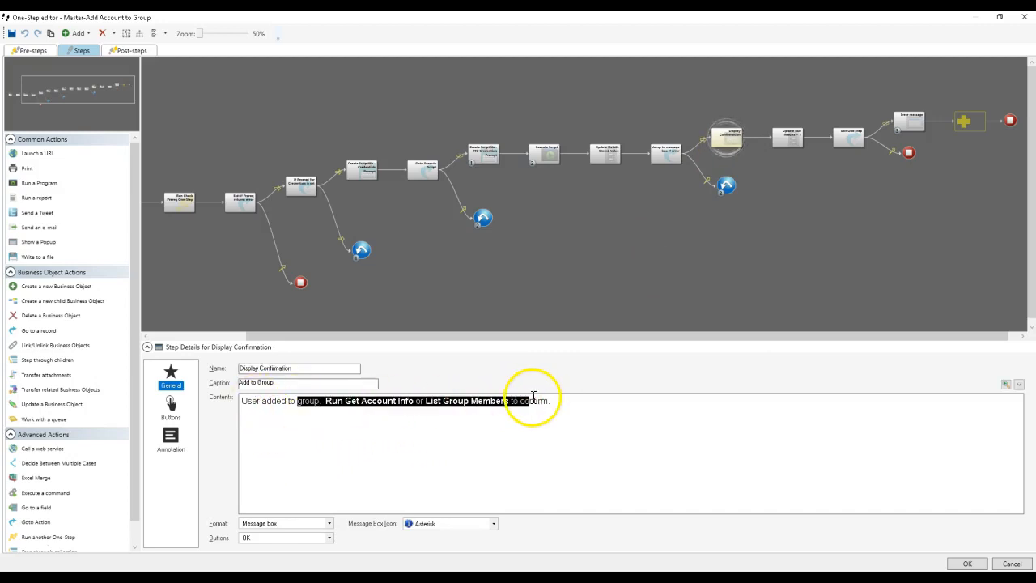
{"action": "left_click", "coordinate": [544, 401]}
{"action": "left_click", "coordinate": [801, 145]}
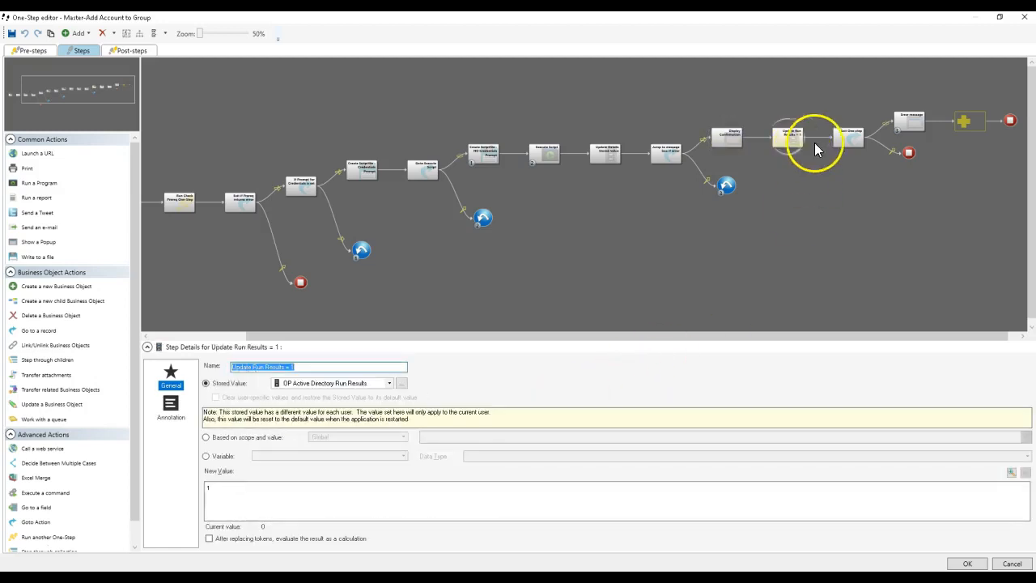
{"action": "left_click", "coordinate": [862, 136]}
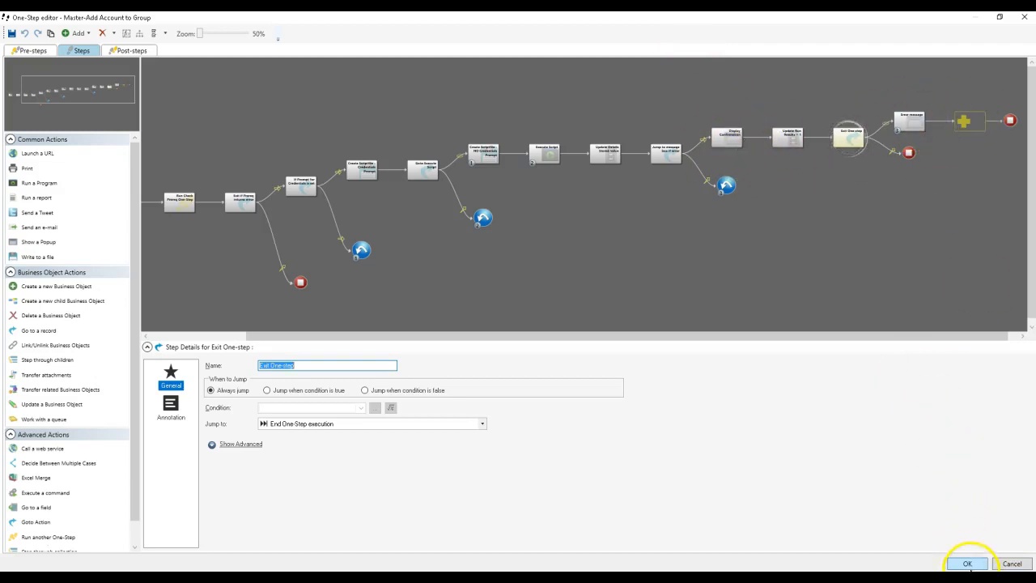
Step: Confirm Master-Add Account to Group as the One-Step to run and save the Add-AD Group Member One-Step
{"action": "left_click", "coordinate": [969, 564]}
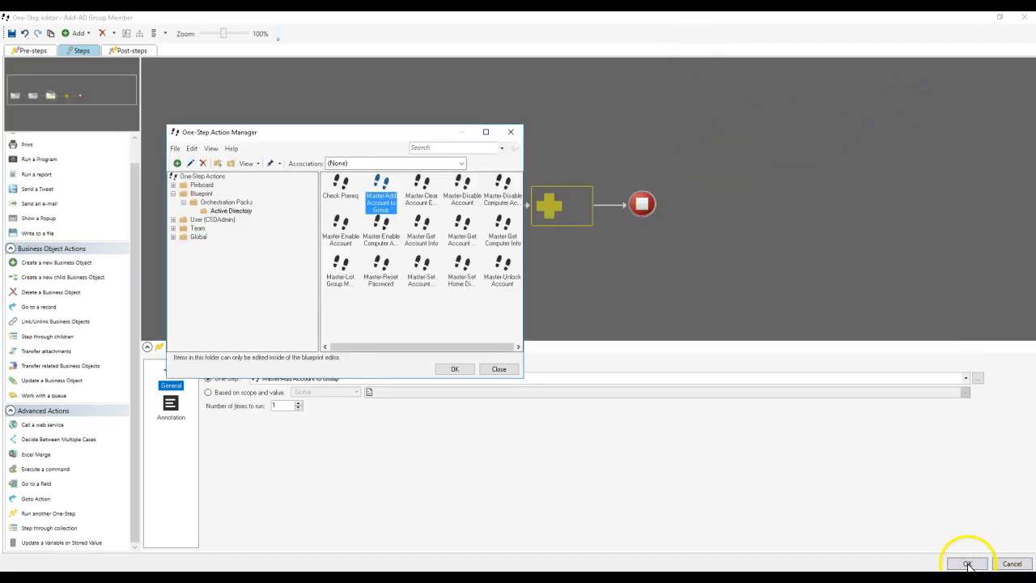
{"action": "left_click", "coordinate": [465, 371]}
{"action": "left_click_drag", "start_coordinate": [365, 365], "coordinate": [251, 365]}
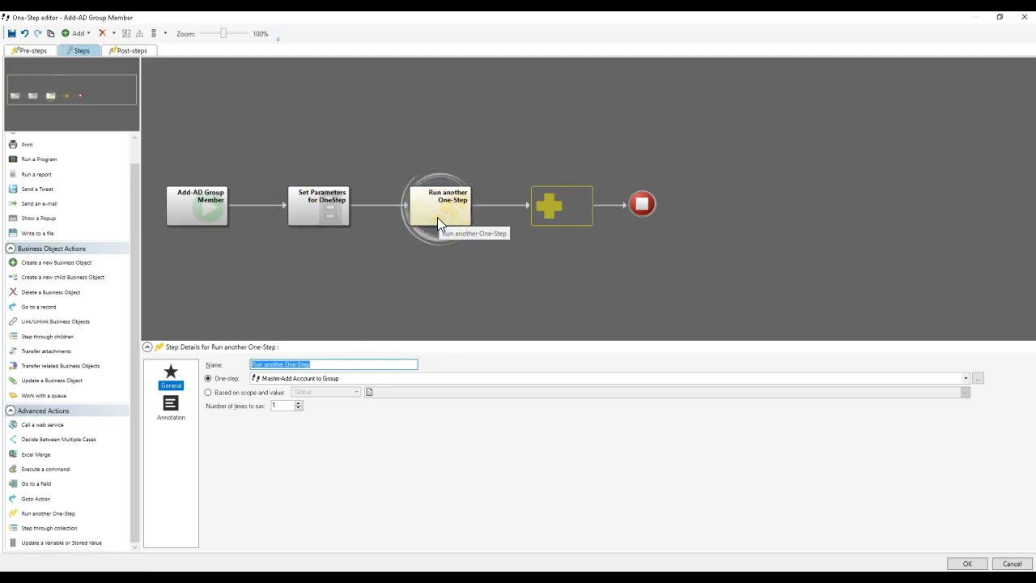
{"action": "left_click", "coordinate": [963, 565]}
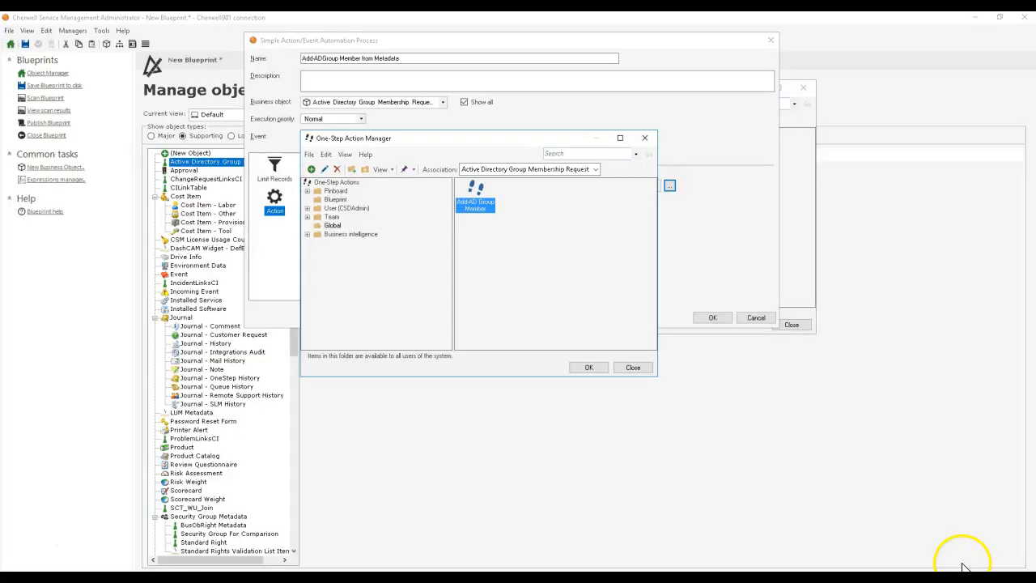
Step: Reopen Add-AD Group Member and add a first Update a Business Object action that clears Automation Process Scheduled and saves the object afterwards
{"action": "right_click", "coordinate": [477, 193]}
{"action": "left_click", "coordinate": [497, 211]}
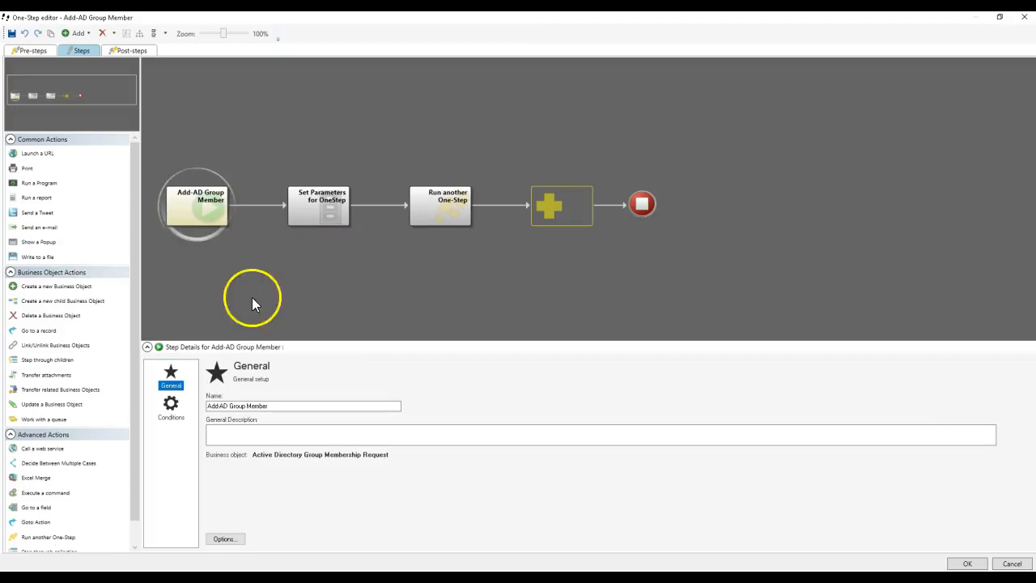
{"action": "left_click_drag", "start_coordinate": [63, 408], "coordinate": [256, 205]}
{"action": "left_click", "coordinate": [171, 409]}
{"action": "left_click", "coordinate": [275, 397]}
{"action": "left_click", "coordinate": [270, 406]}
{"action": "left_click", "coordinate": [381, 413]}
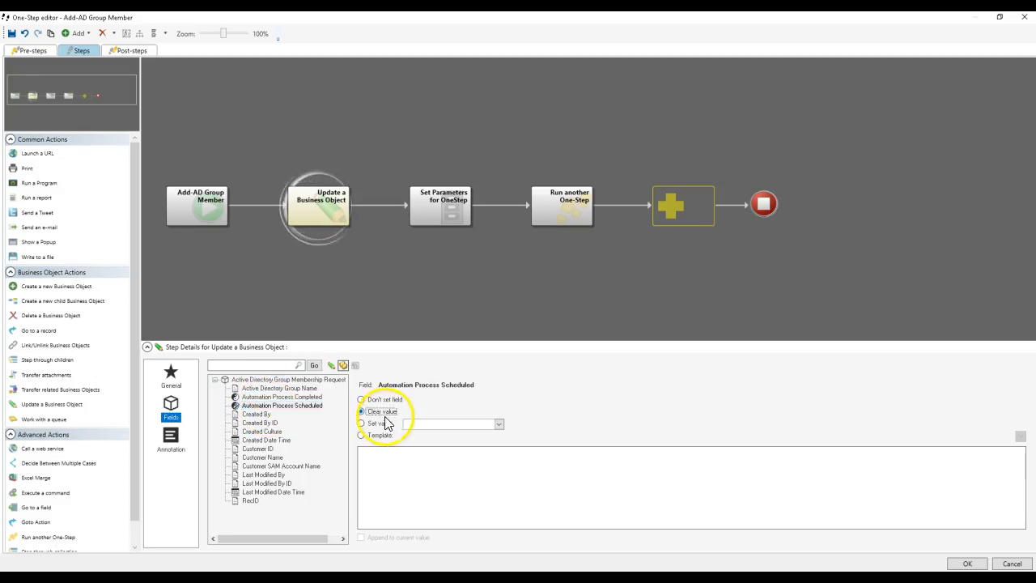
{"action": "left_click", "coordinate": [171, 378]}
{"action": "left_click", "coordinate": [215, 411]}
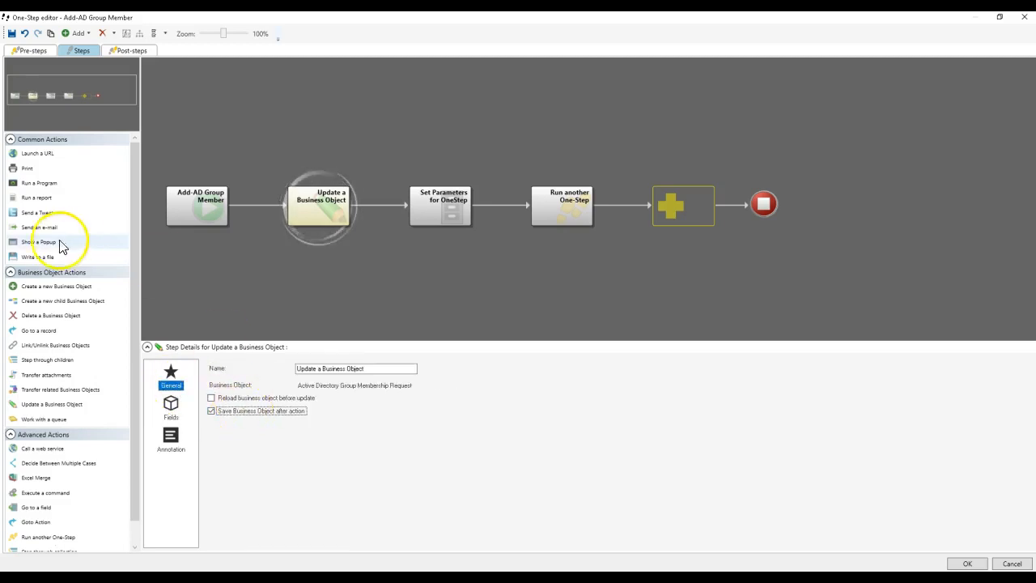
Step: Append another Update a Business Object action that sets Automation Process Completed to True, and save the One-Step
{"action": "left_click_drag", "start_coordinate": [67, 409], "coordinate": [684, 212]}
{"action": "left_click", "coordinate": [190, 417]}
{"action": "left_click", "coordinate": [267, 397]}
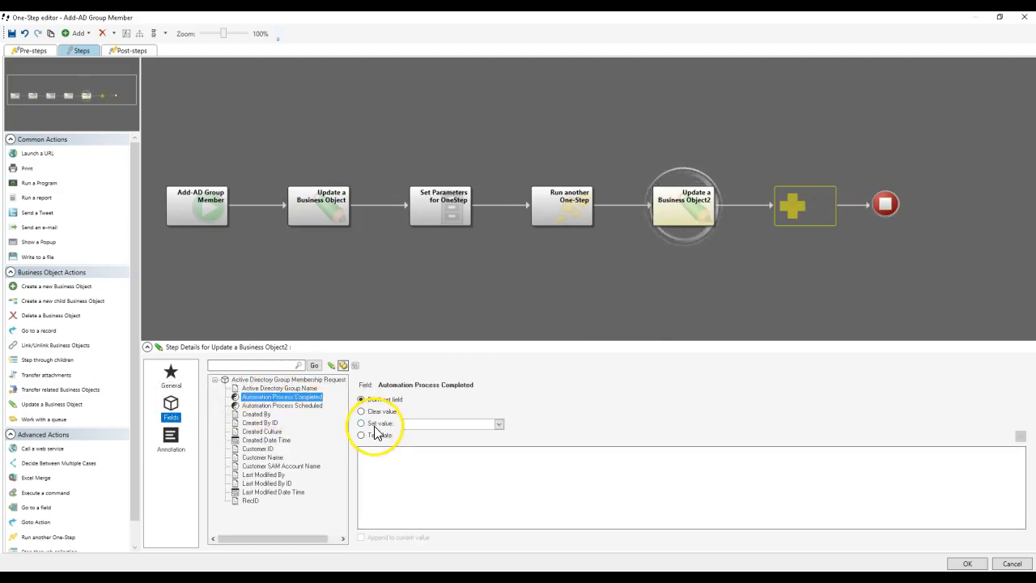
{"action": "left_click", "coordinate": [374, 424]}
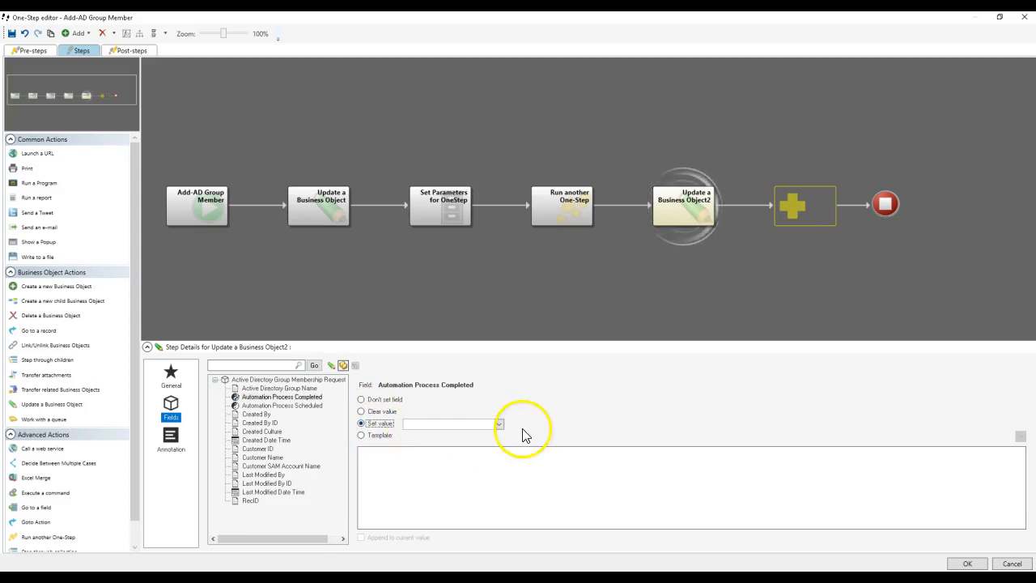
{"action": "left_click", "coordinate": [492, 424]}
{"action": "double_click", "coordinate": [436, 416]}
{"action": "left_click", "coordinate": [437, 425]}
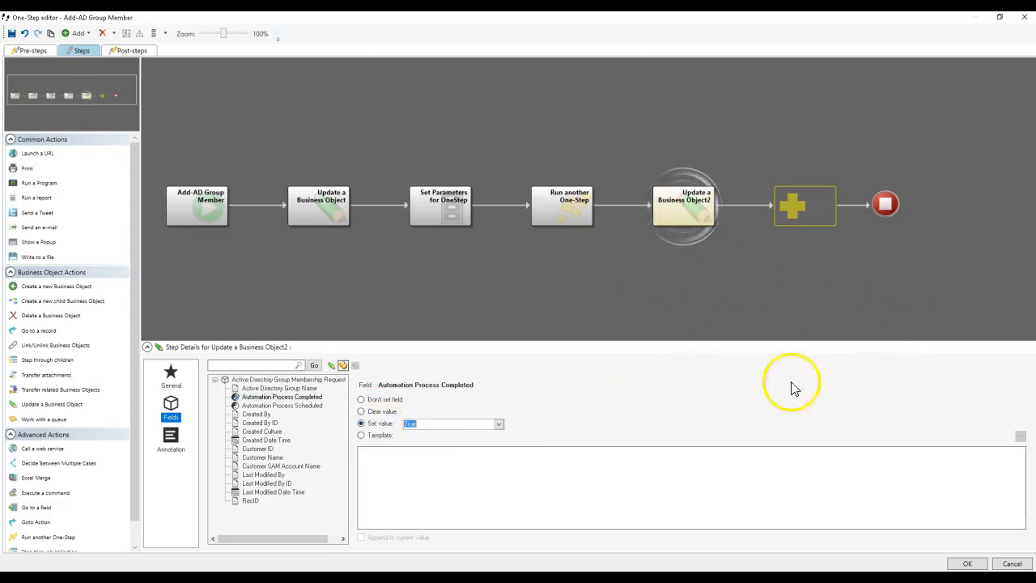
{"action": "left_click", "coordinate": [964, 563]}
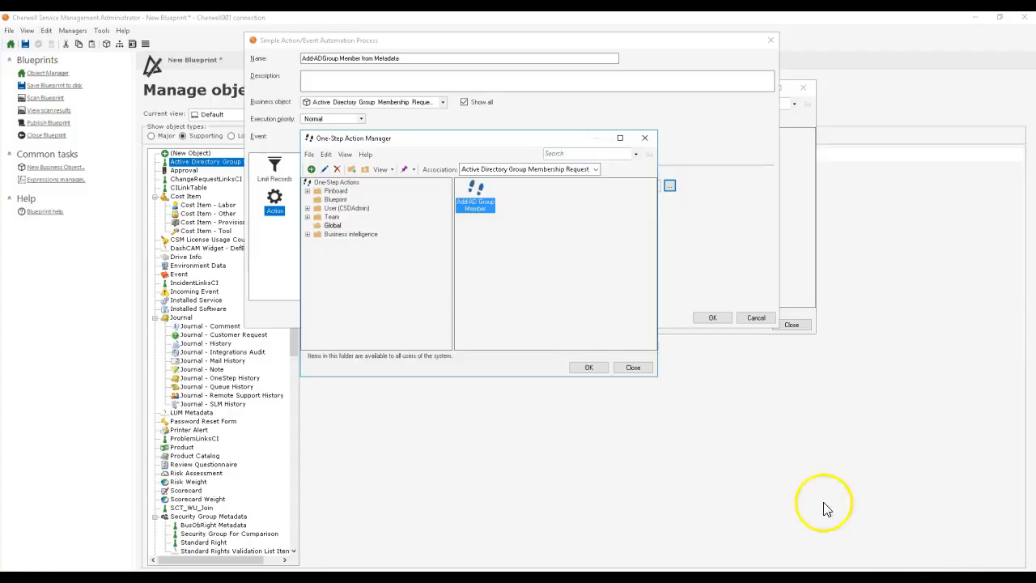
Step: Assign Add-AD Group Member as the automation process action and close the process definitions
{"action": "double_click", "coordinate": [476, 206]}
{"action": "left_click", "coordinate": [713, 317]}
{"action": "left_click", "coordinate": [791, 324]}
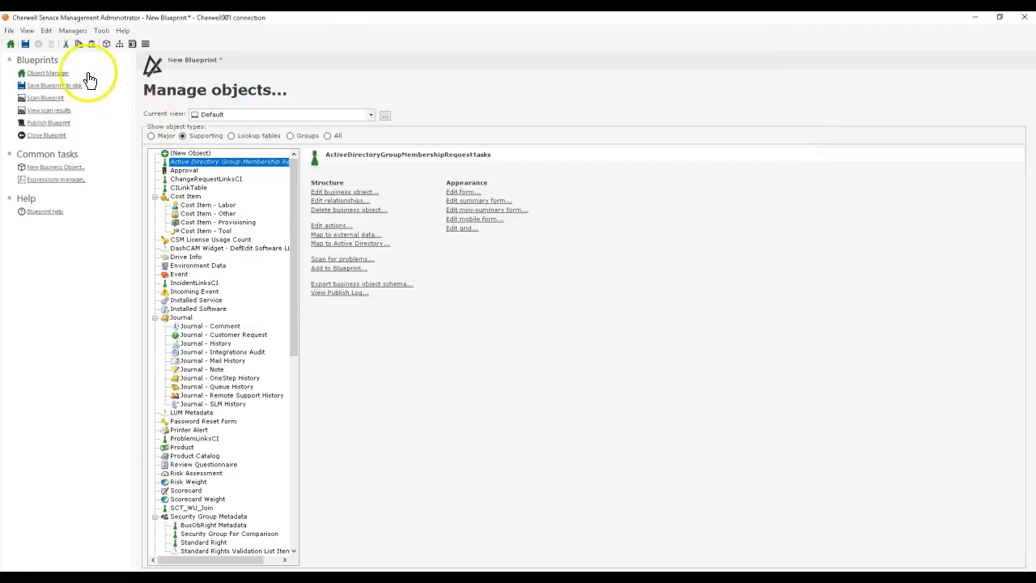
Step: Review the fields of the Orchestration Pack AD Group lookup table, then return to the object list
{"action": "left_click", "coordinate": [267, 136]}
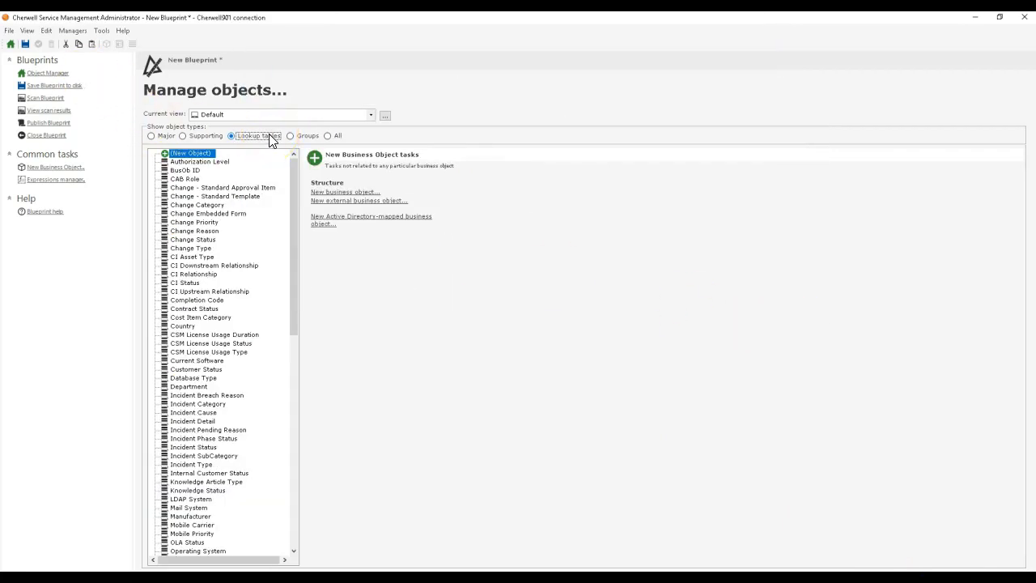
{"action": "left_click_drag", "start_coordinate": [294, 178], "coordinate": [241, 293]}
{"action": "left_click", "coordinate": [240, 284]}
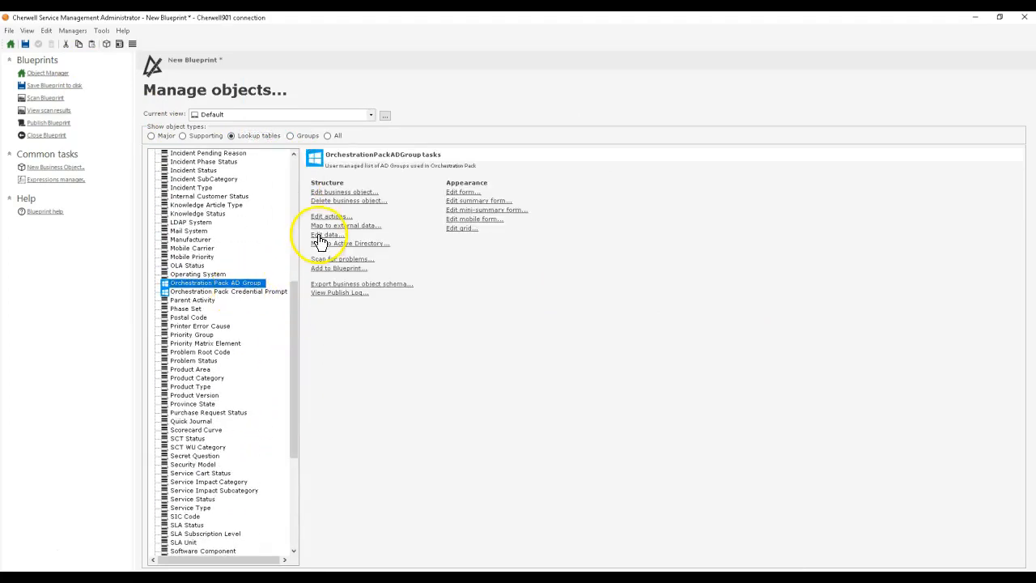
{"action": "left_click", "coordinate": [327, 192]}
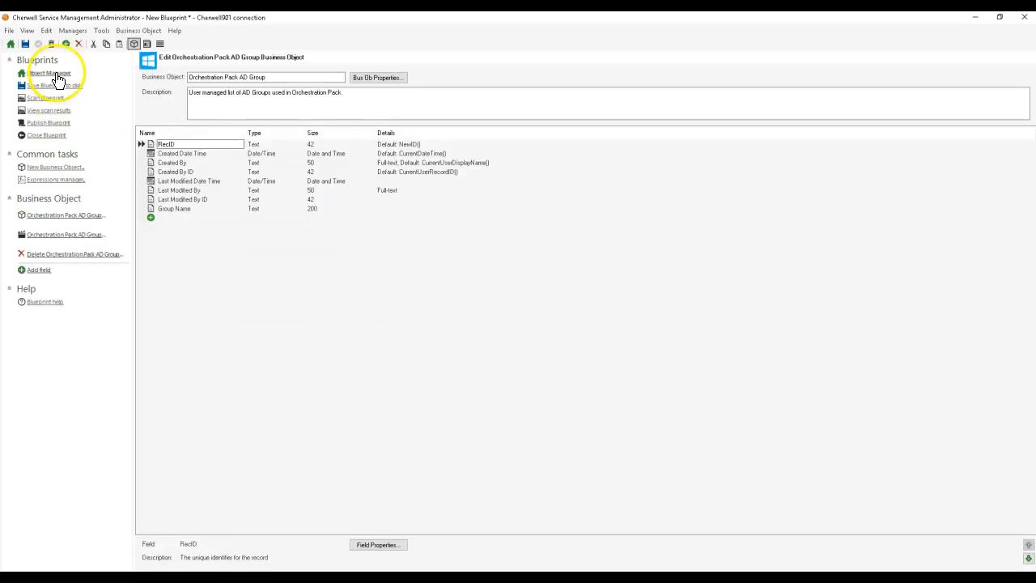
{"action": "left_click", "coordinate": [50, 74]}
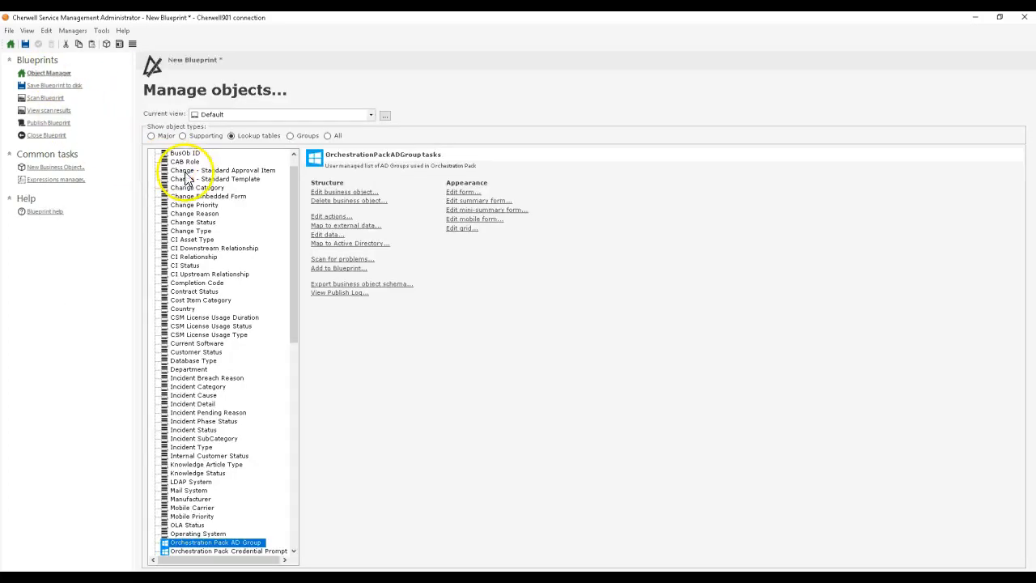
Step: Check which LDAP directory services are configured for Active Directory mapping
{"action": "left_click", "coordinate": [347, 244]}
{"action": "left_click", "coordinate": [761, 431]}
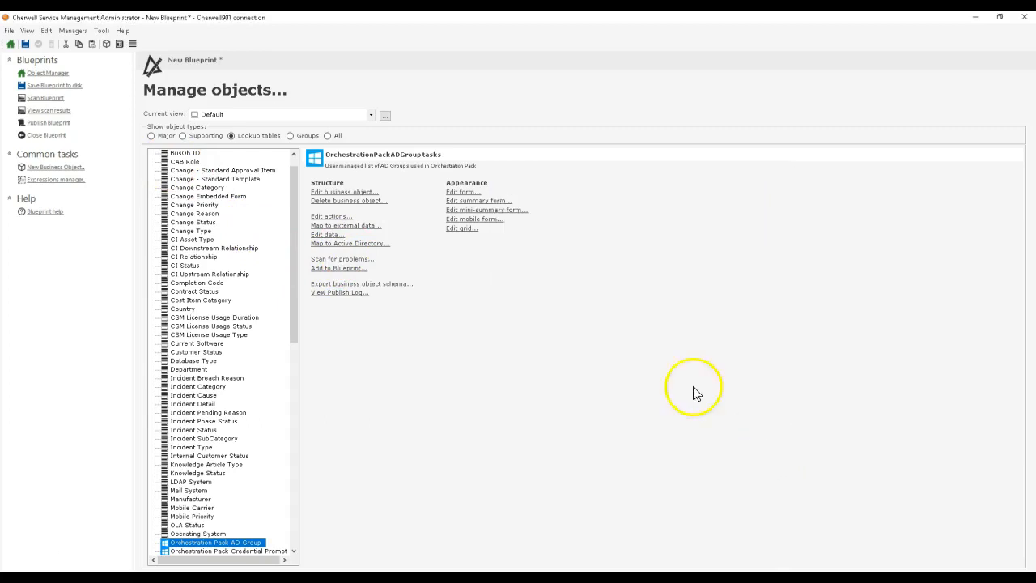
{"action": "left_click", "coordinate": [101, 30]}
{"action": "left_click", "coordinate": [122, 41]}
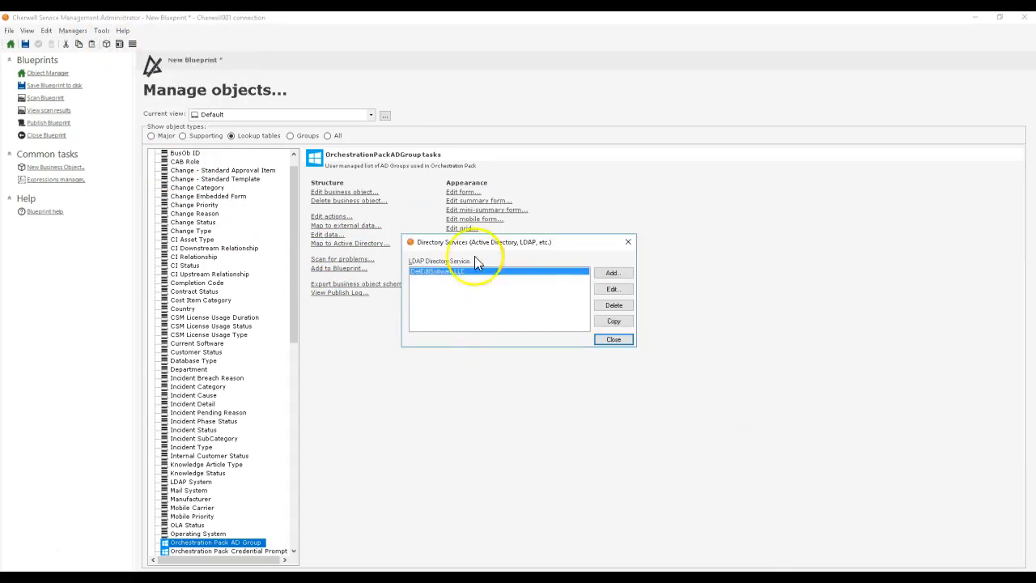
{"action": "left_click", "coordinate": [628, 243]}
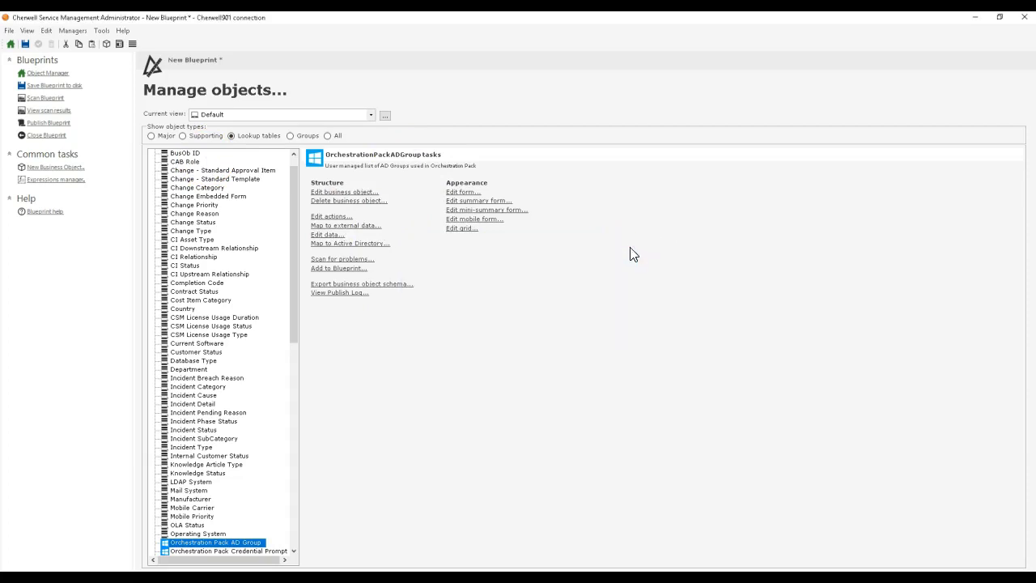
Step: Start mapping Orchestration Pack AD Group to Active Directory using the DefEdit Software LLC directory service
{"action": "left_click", "coordinate": [338, 244]}
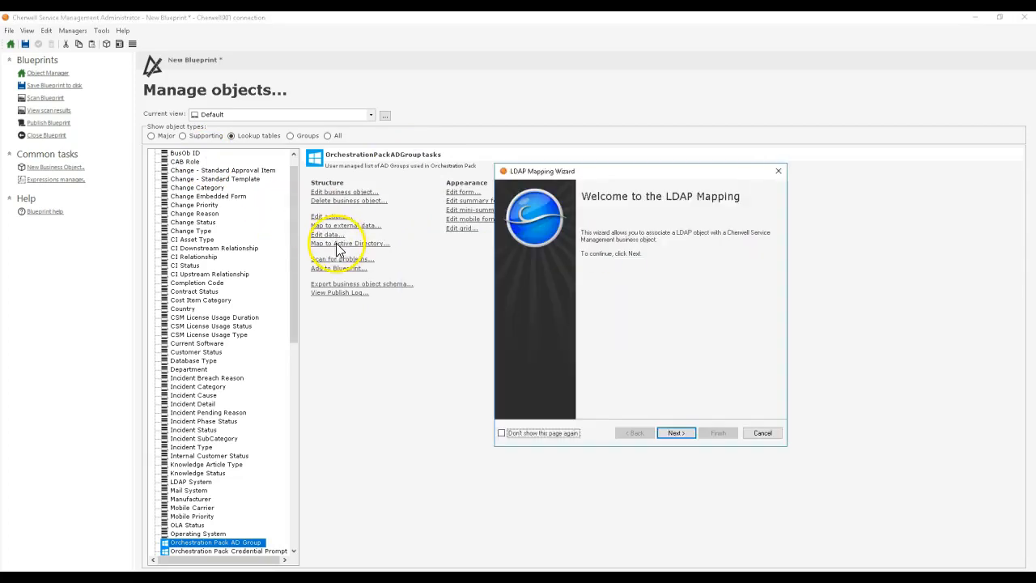
{"action": "left_click_drag", "start_coordinate": [628, 177], "coordinate": [544, 188]}
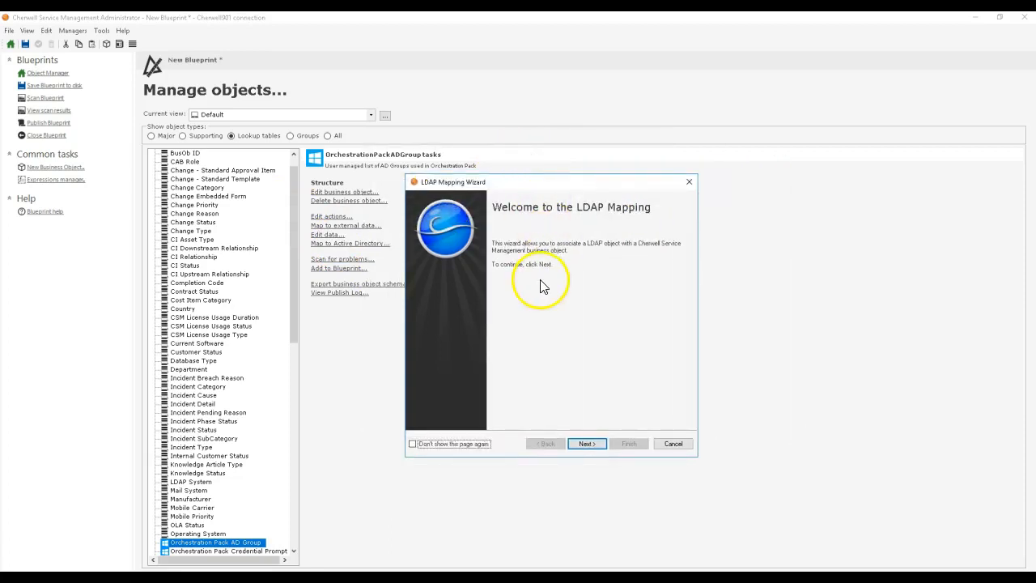
{"action": "left_click", "coordinate": [584, 443]}
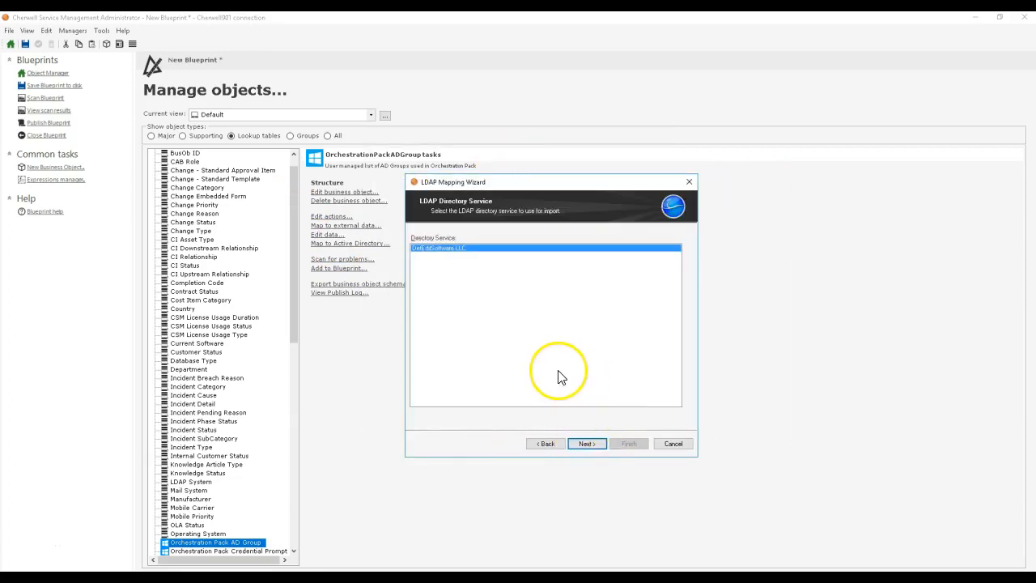
{"action": "left_click", "coordinate": [602, 447]}
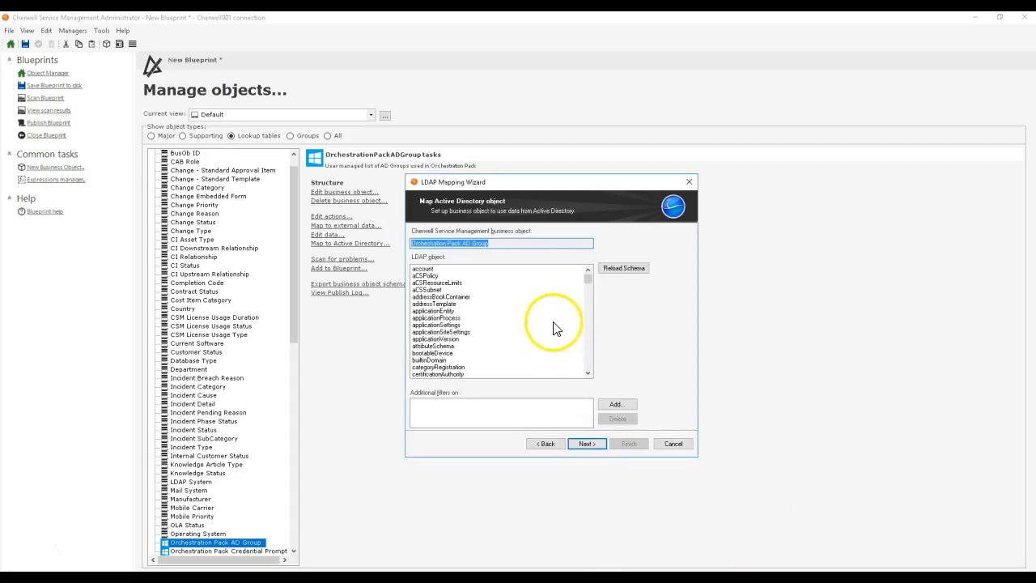
Step: Select group as the LDAP object for the Orchestration Pack AD Group mapping
{"action": "left_click_drag", "start_coordinate": [589, 278], "coordinate": [519, 318]}
{"action": "scroll", "coordinate": [519, 318], "scroll_direction": "down", "scroll_amount": 4}
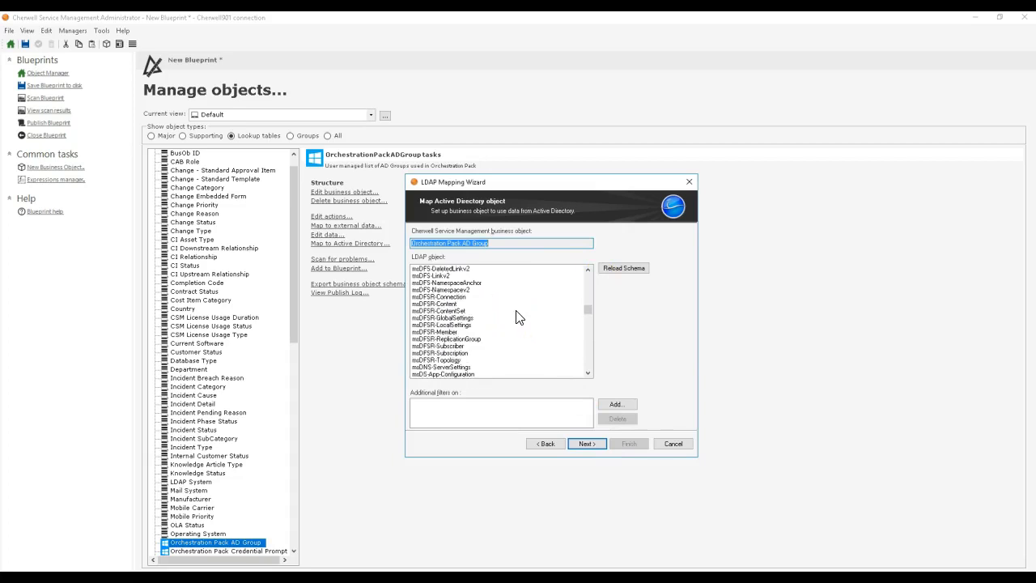
{"action": "scroll", "coordinate": [517, 317], "scroll_direction": "up", "scroll_amount": 8}
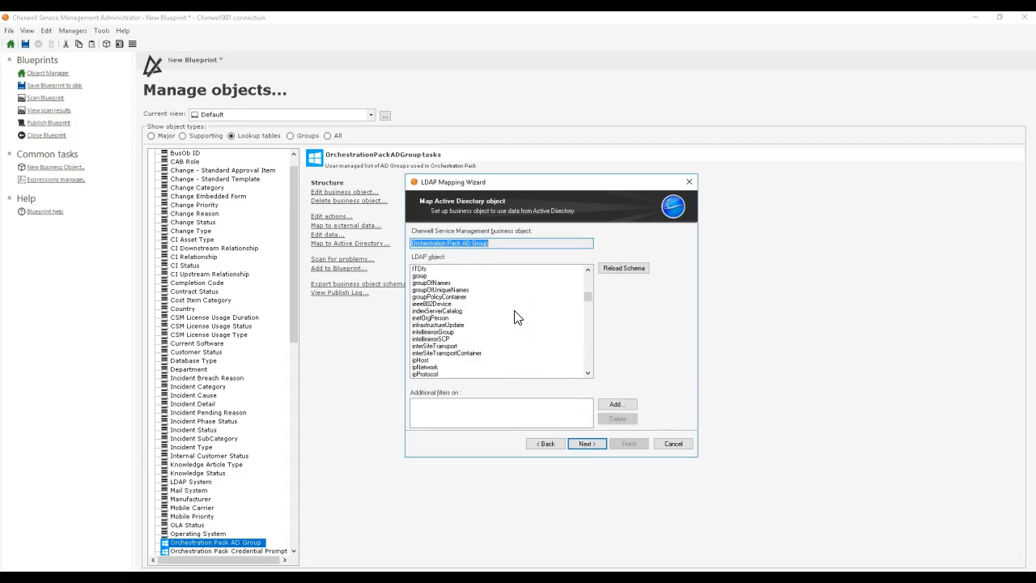
{"action": "left_click", "coordinate": [436, 344]}
{"action": "left_click", "coordinate": [435, 340]}
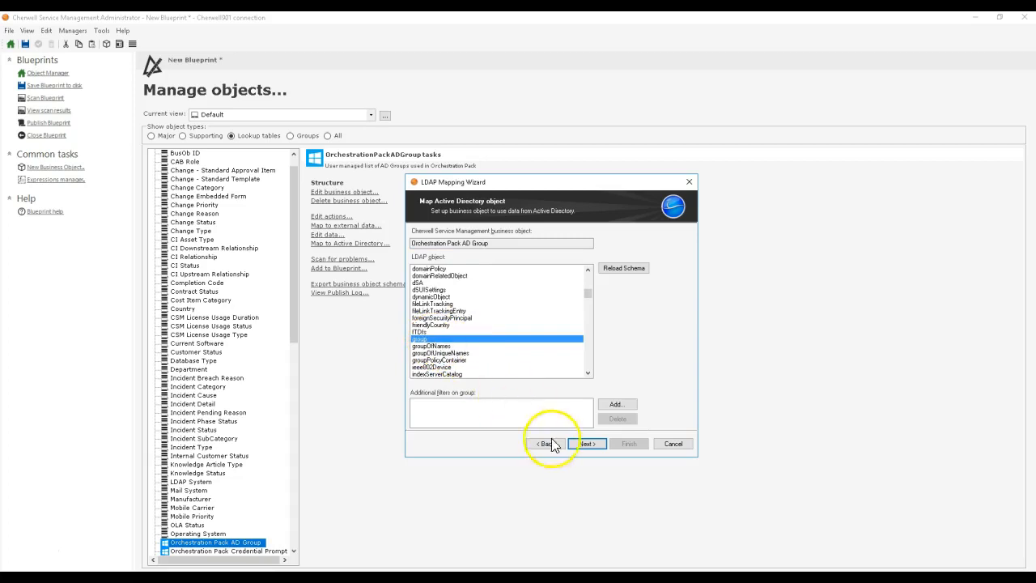
{"action": "left_click", "coordinate": [630, 406]}
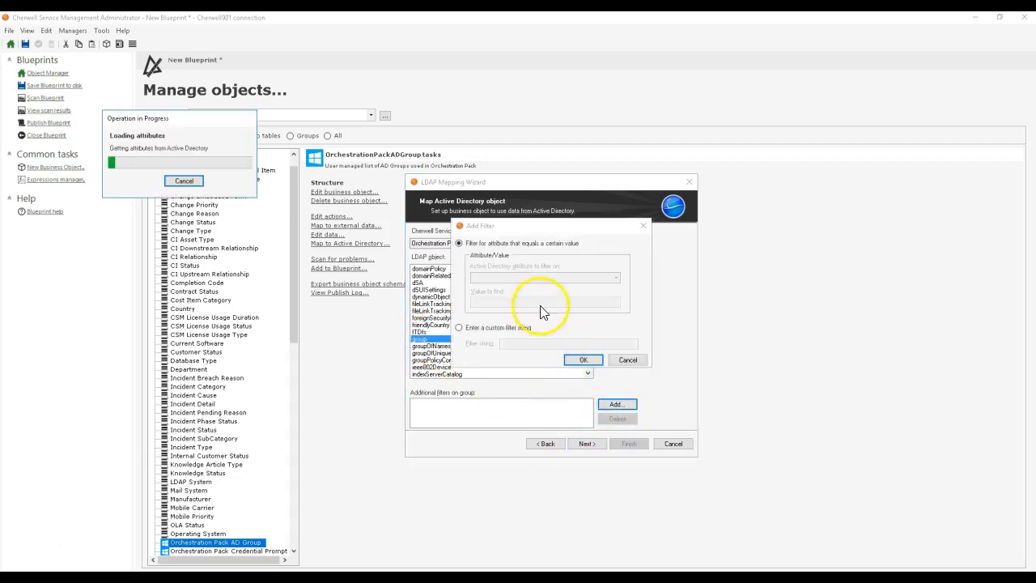
{"action": "left_click", "coordinate": [495, 329]}
{"action": "key", "text": "Tab"}
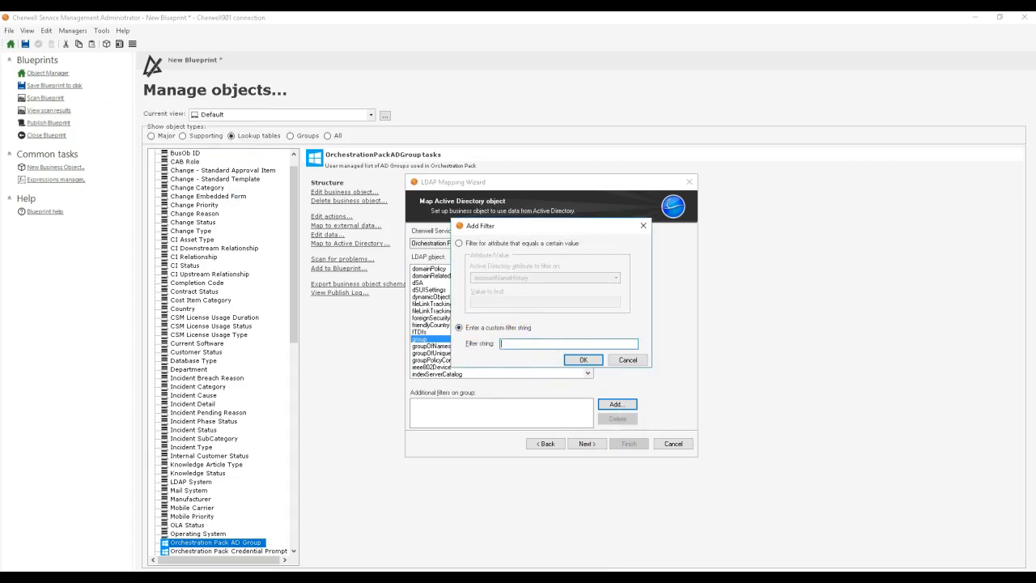
{"action": "key", "text": "alt+Tab"}
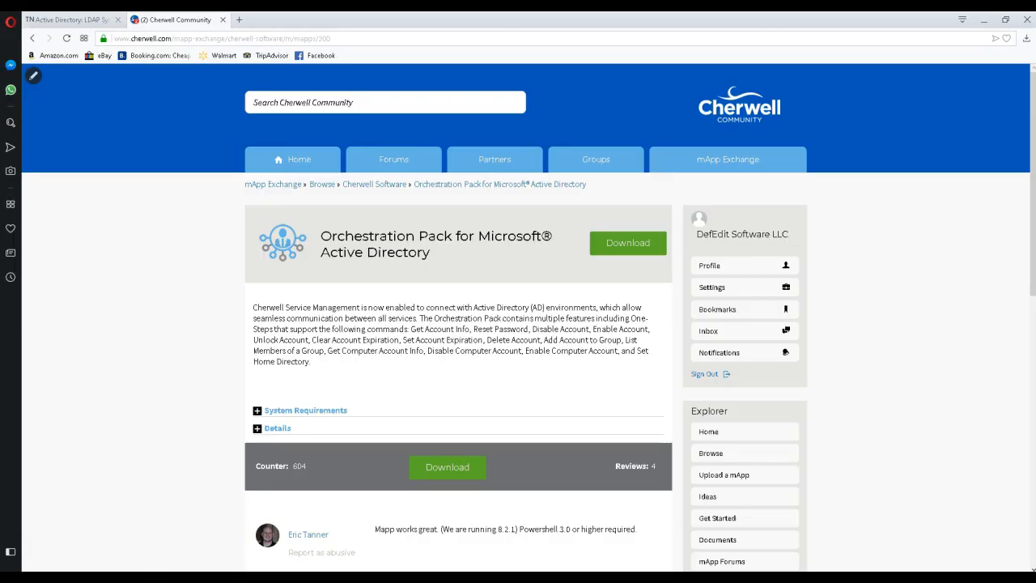
{"action": "left_click", "coordinate": [68, 22]}
{"action": "scroll", "coordinate": [176, 238], "scroll_direction": "down", "scroll_amount": 2}
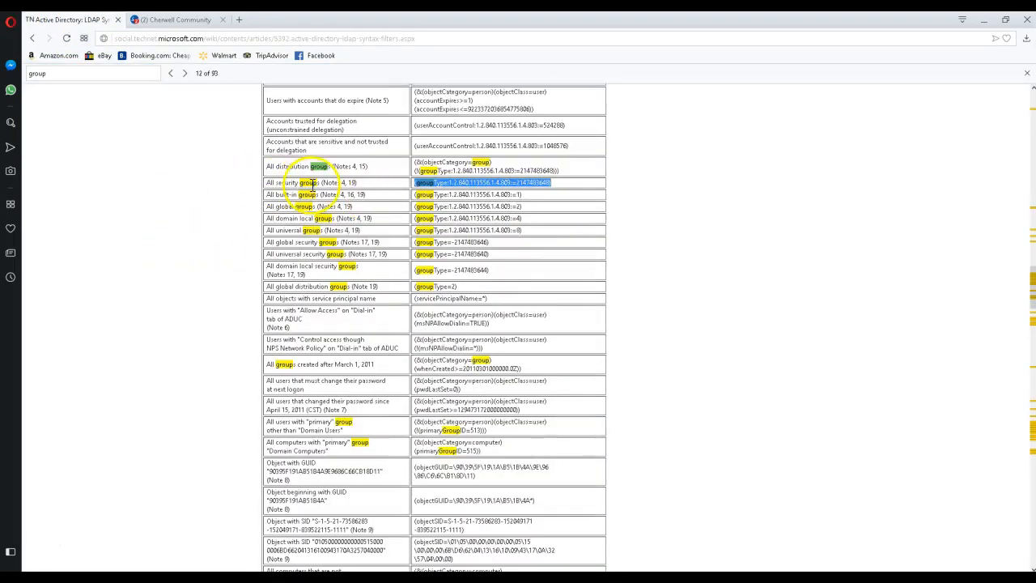
{"action": "right_click", "coordinate": [428, 185]}
{"action": "left_click", "coordinate": [451, 220]}
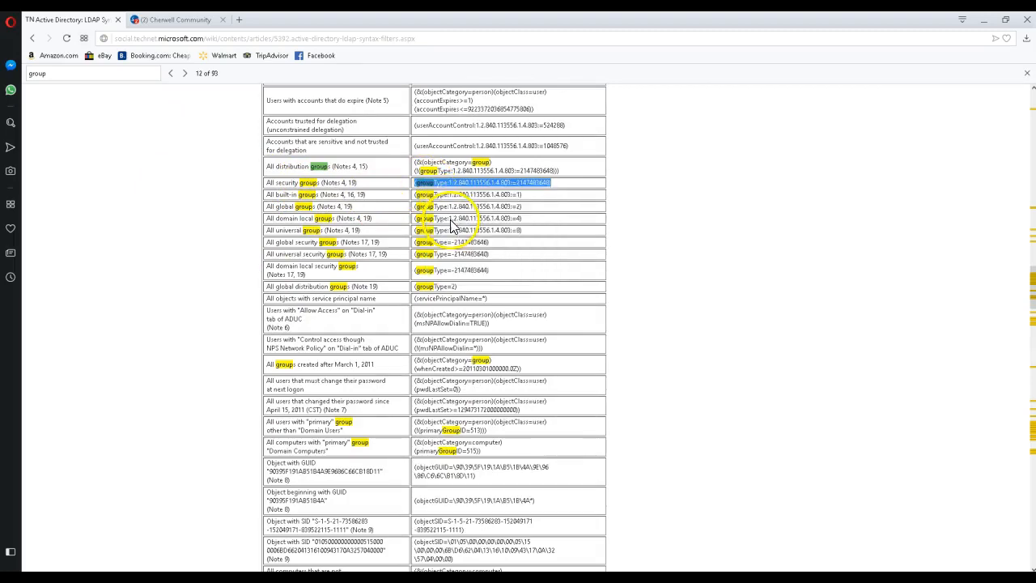
{"action": "left_click", "coordinate": [983, 20]}
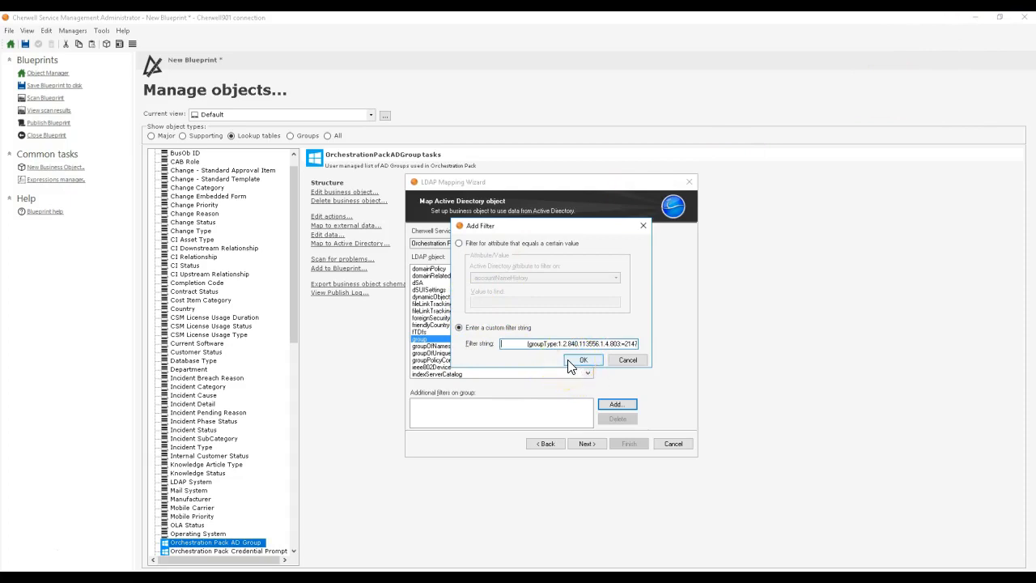
{"action": "left_click", "coordinate": [582, 361]}
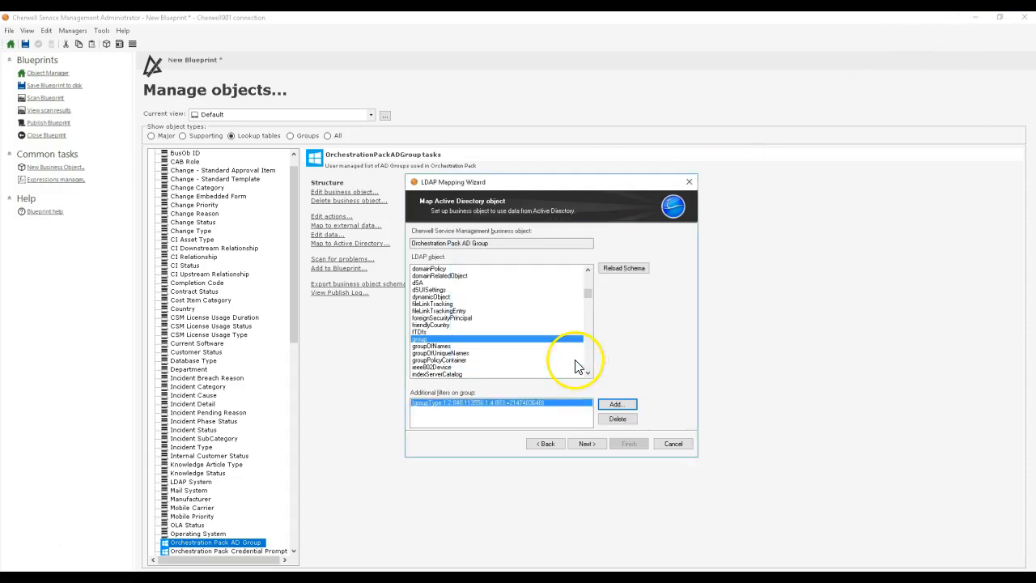
Step: Map the Active Directory group attribute name to the existing Group Name field
{"action": "left_click", "coordinate": [587, 444]}
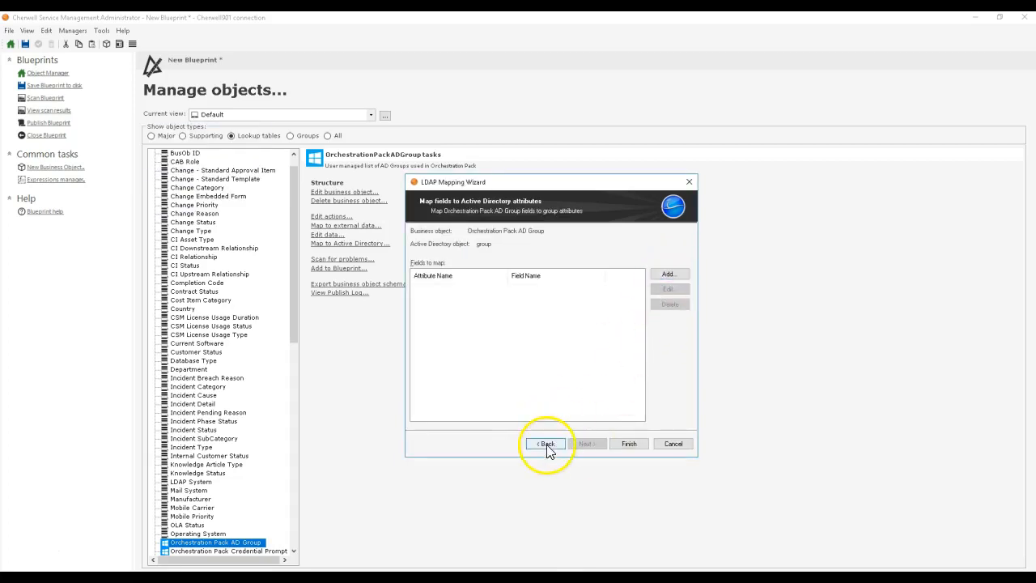
{"action": "left_click", "coordinate": [669, 274]}
{"action": "left_click_drag", "start_coordinate": [519, 202], "coordinate": [682, 122]}
{"action": "scroll", "coordinate": [680, 194], "scroll_direction": "down", "scroll_amount": 8}
{"action": "scroll", "coordinate": [680, 195], "scroll_direction": "down", "scroll_amount": 10}
{"action": "scroll", "coordinate": [680, 197], "scroll_direction": "up", "scroll_amount": 2}
{"action": "left_click", "coordinate": [671, 184]}
{"action": "left_click", "coordinate": [634, 316]}
{"action": "left_click", "coordinate": [656, 328]}
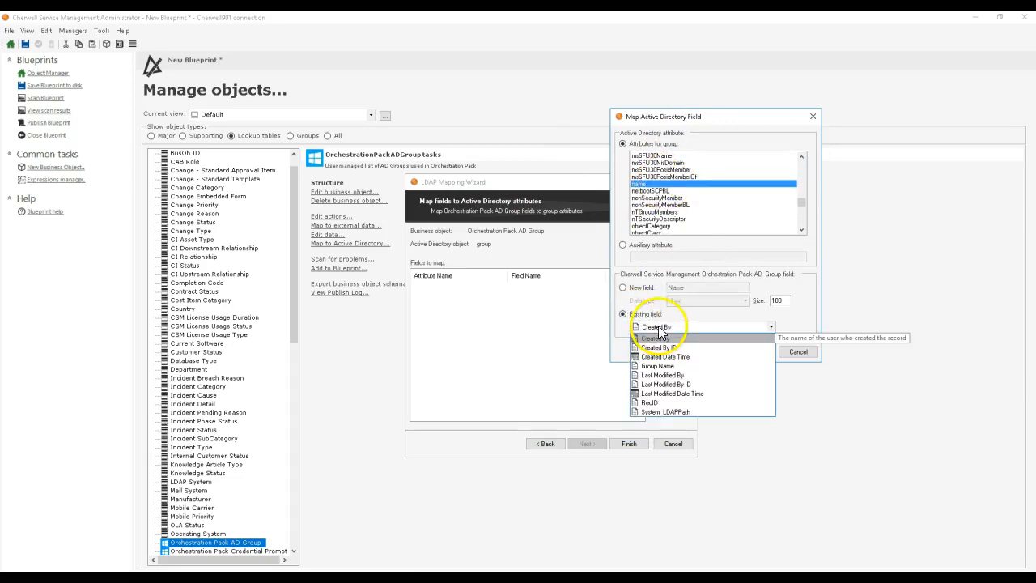
{"action": "left_click", "coordinate": [678, 373]}
{"action": "left_click", "coordinate": [746, 352]}
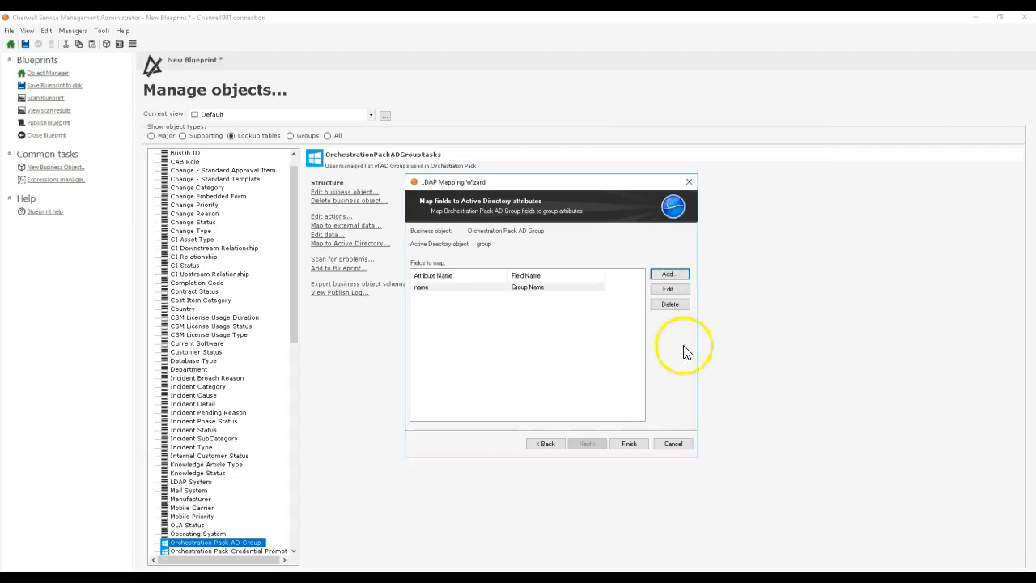
Step: Finish the Active Directory mapping, accept the business object properties and publish the Blueprint with the preset options
{"action": "left_click", "coordinate": [631, 444]}
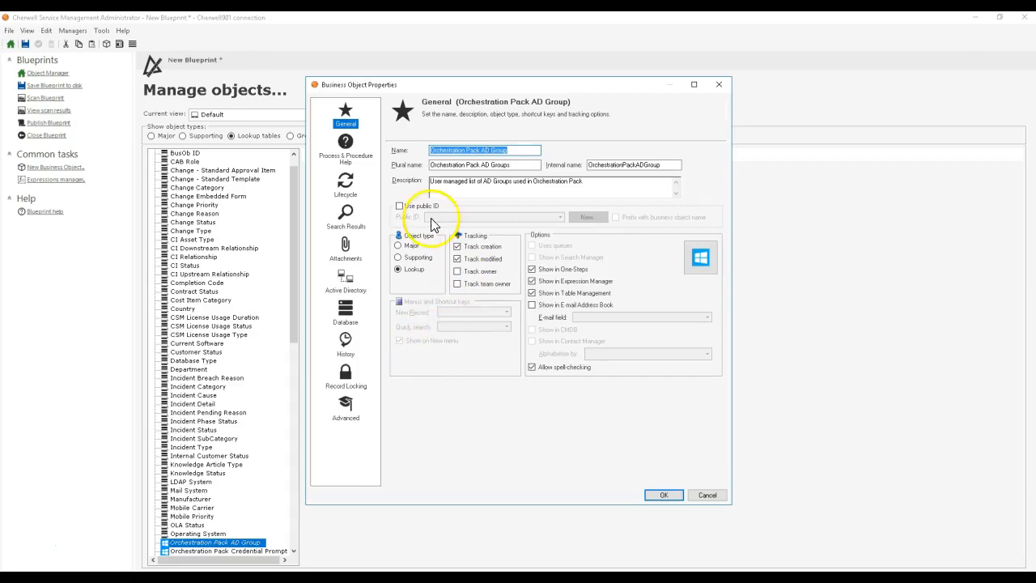
{"action": "left_click", "coordinate": [664, 495]}
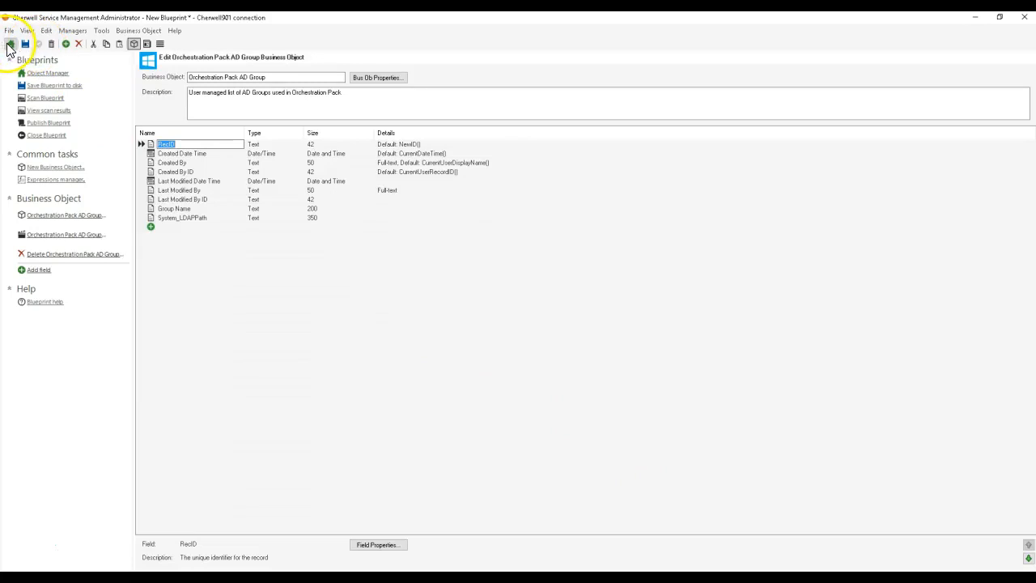
{"action": "left_click", "coordinate": [39, 124]}
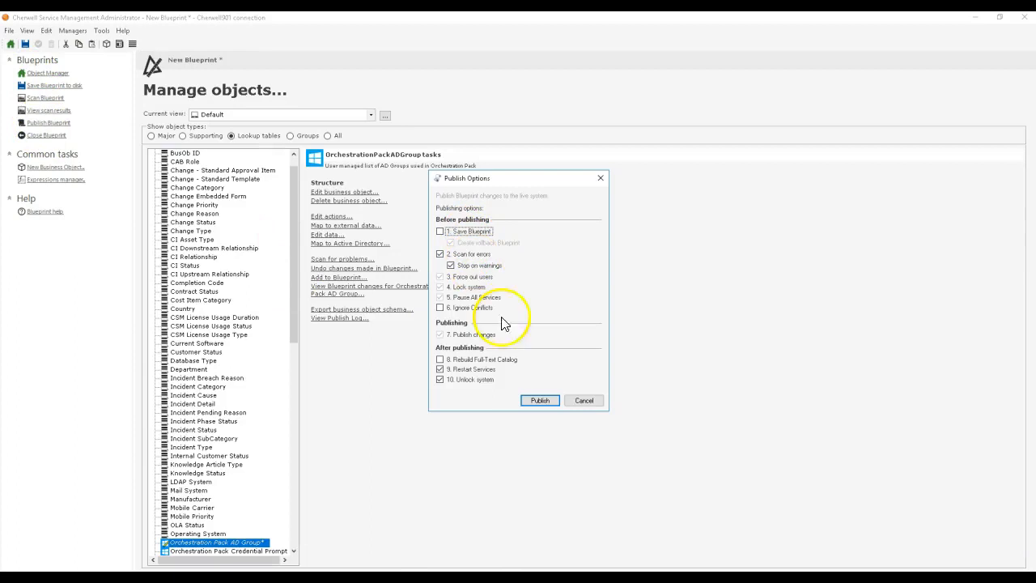
{"action": "left_click", "coordinate": [540, 401]}
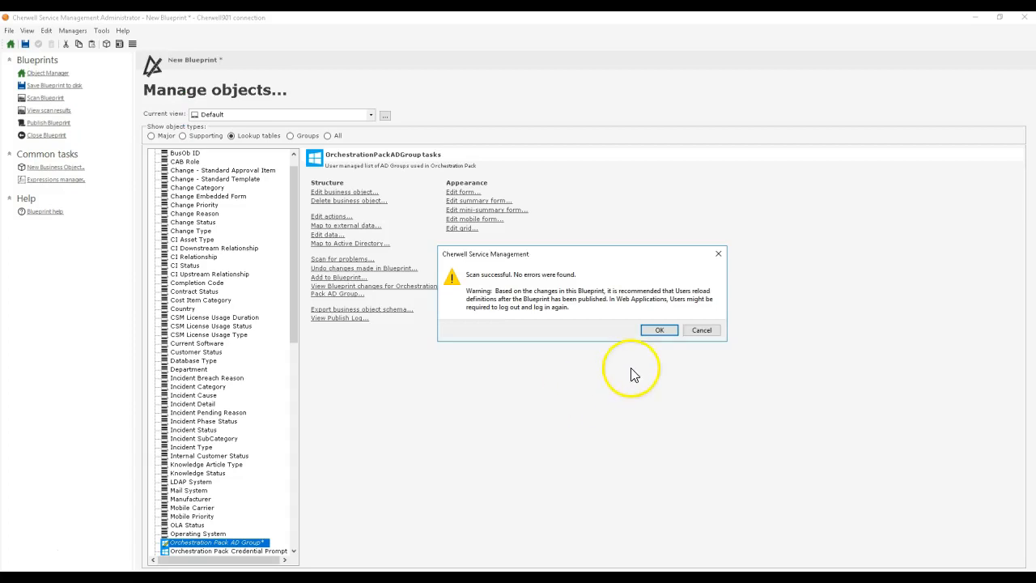
{"action": "left_click", "coordinate": [649, 330]}
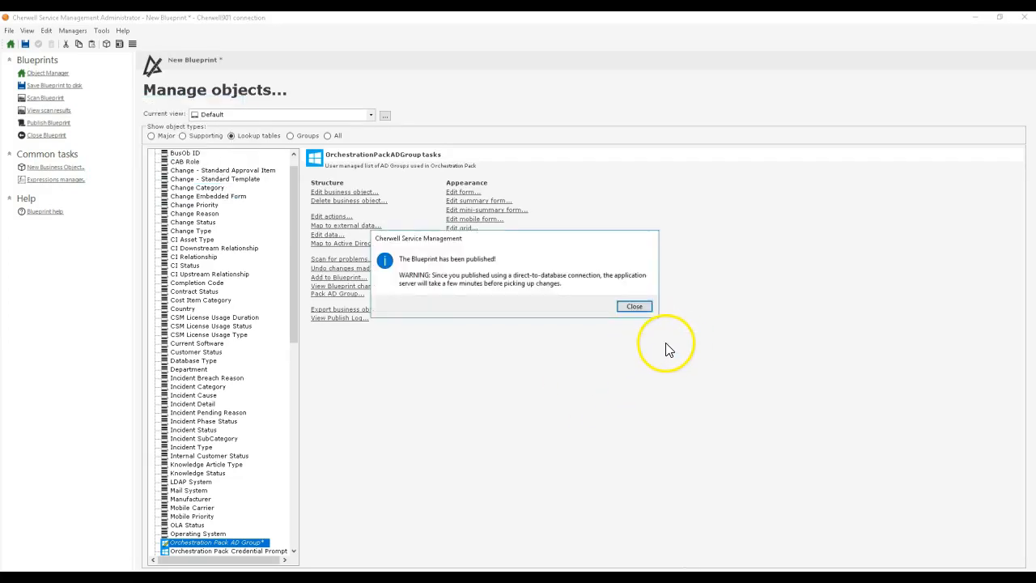
{"action": "left_click", "coordinate": [634, 306]}
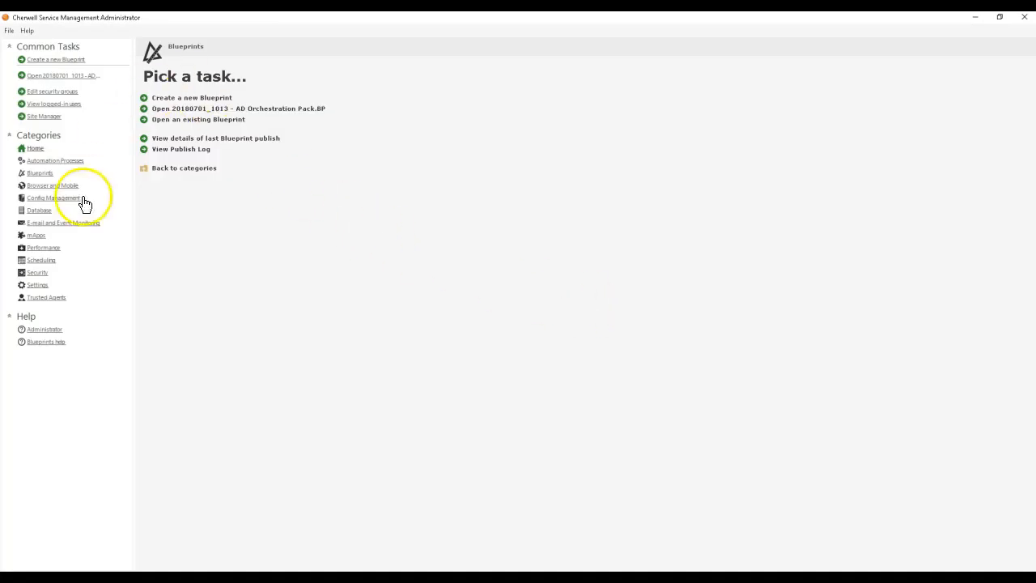
Step: Start an Active Directory import of Orchestration Pack AD Group from the DefEditSoftware LLC directory service
{"action": "left_click", "coordinate": [42, 211]}
{"action": "left_click", "coordinate": [242, 159]}
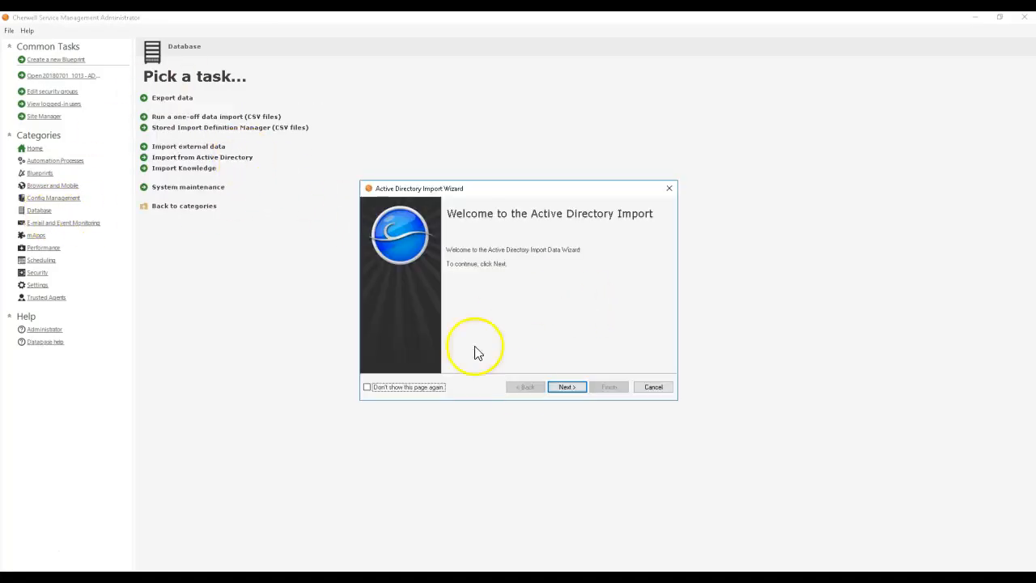
{"action": "left_click", "coordinate": [574, 388]}
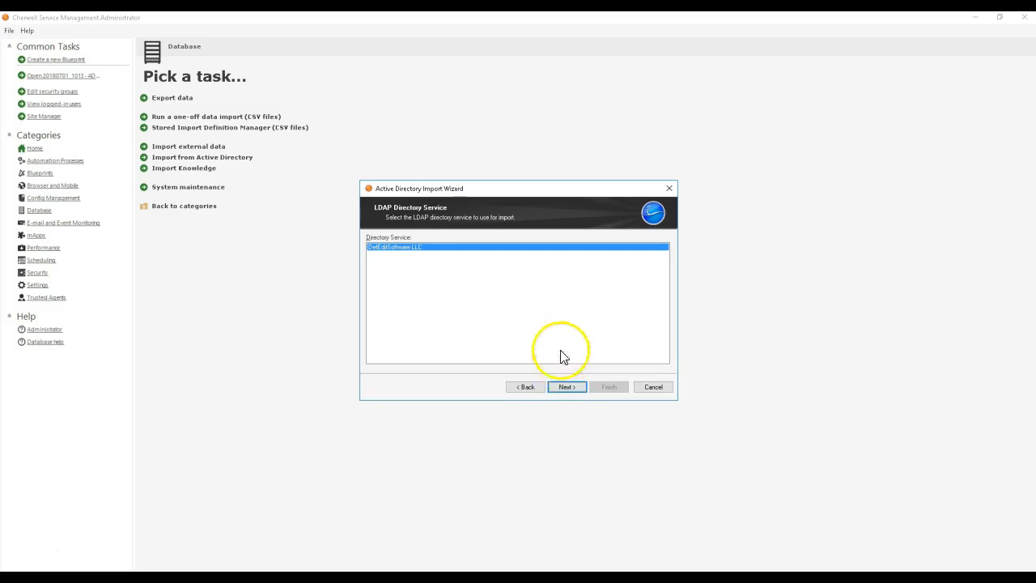
{"action": "left_click", "coordinate": [567, 387]}
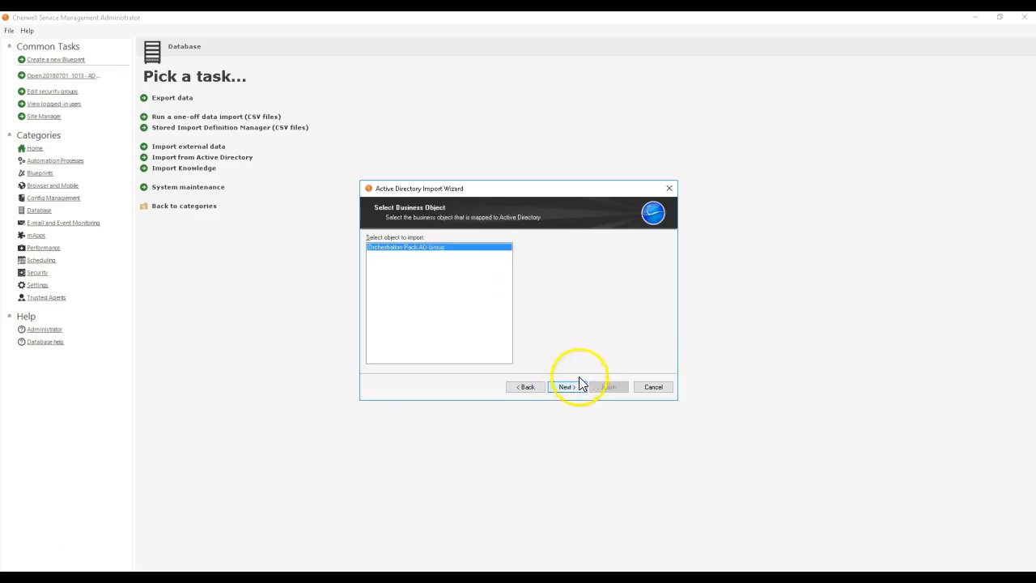
{"action": "left_click", "coordinate": [553, 388]}
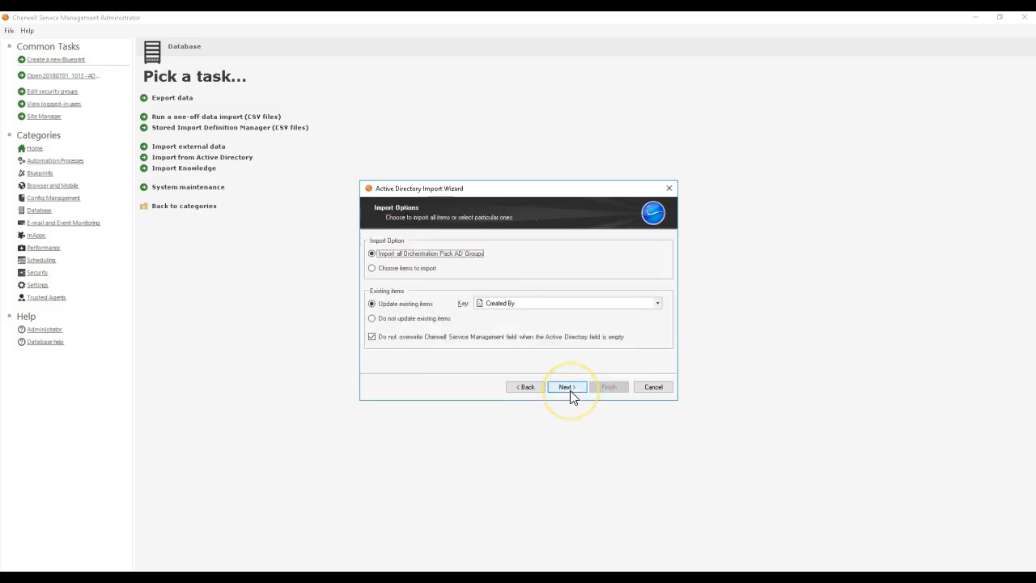
Step: Import all Orchestration Pack AD Groups, updating existing items with Group Name as the key and keeping the groupType filter
{"action": "left_click", "coordinate": [499, 305]}
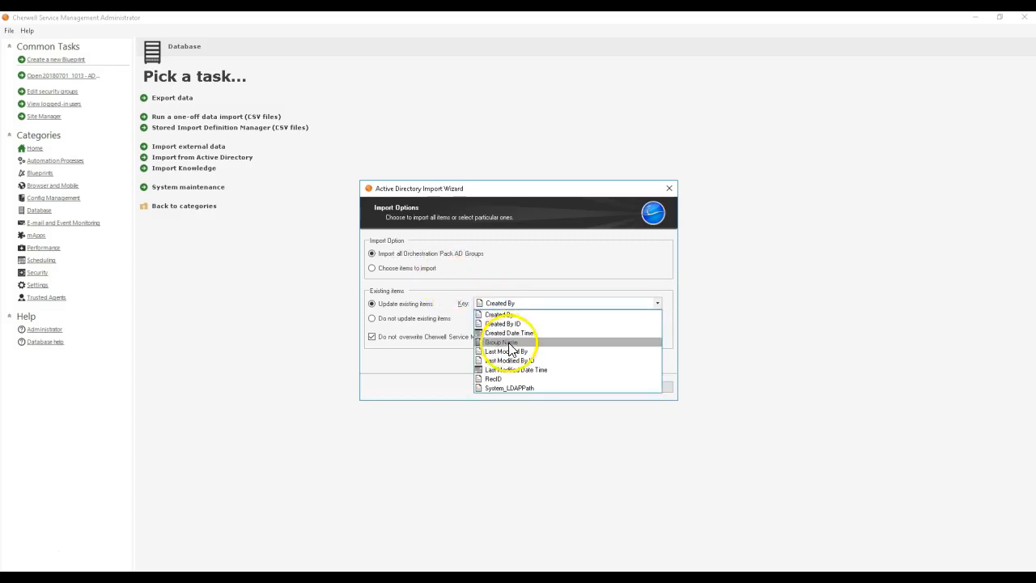
{"action": "left_click", "coordinate": [515, 331]}
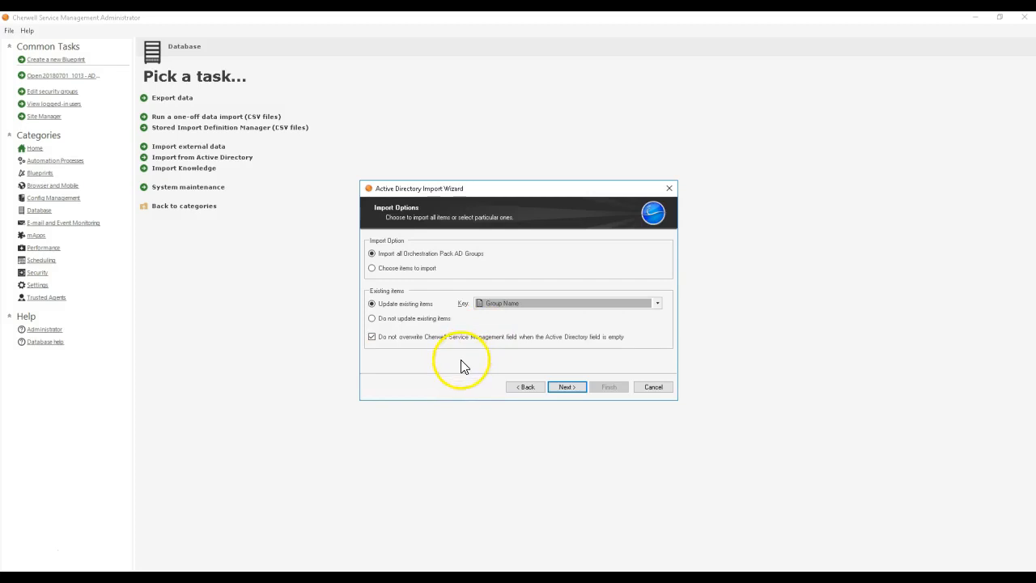
{"action": "left_click", "coordinate": [581, 391]}
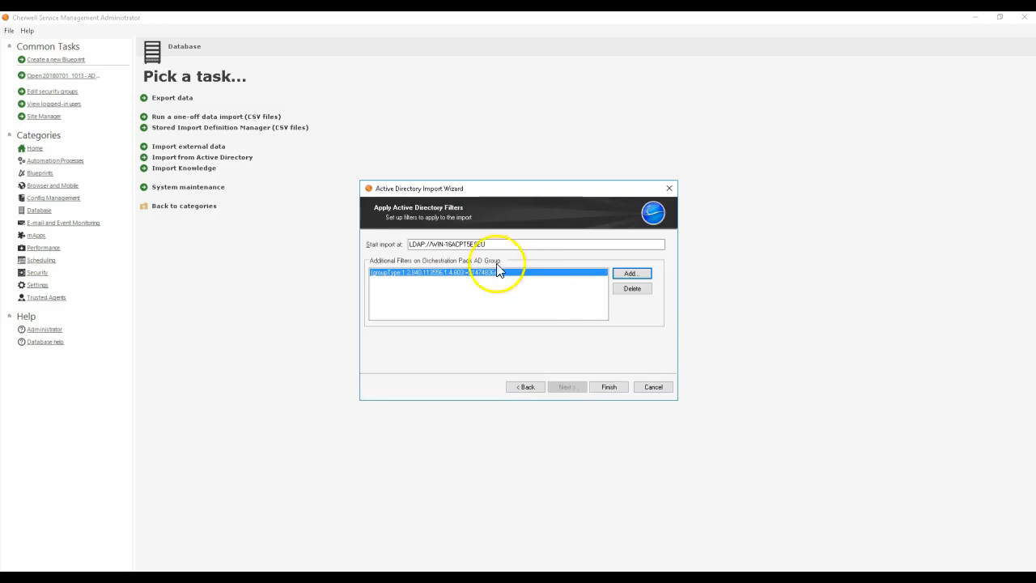
{"action": "left_click", "coordinate": [609, 387]}
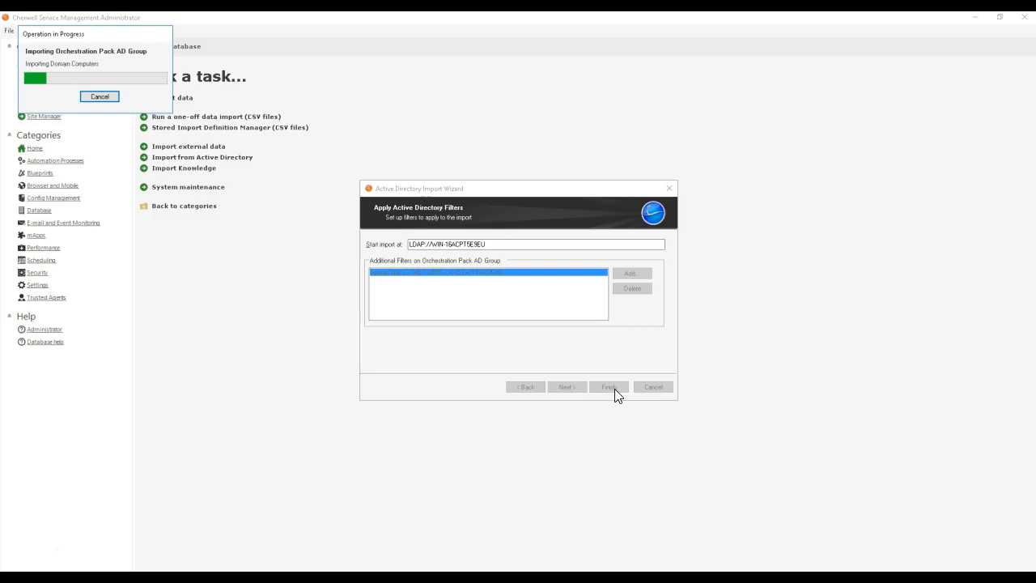
{"action": "left_click", "coordinate": [587, 298]}
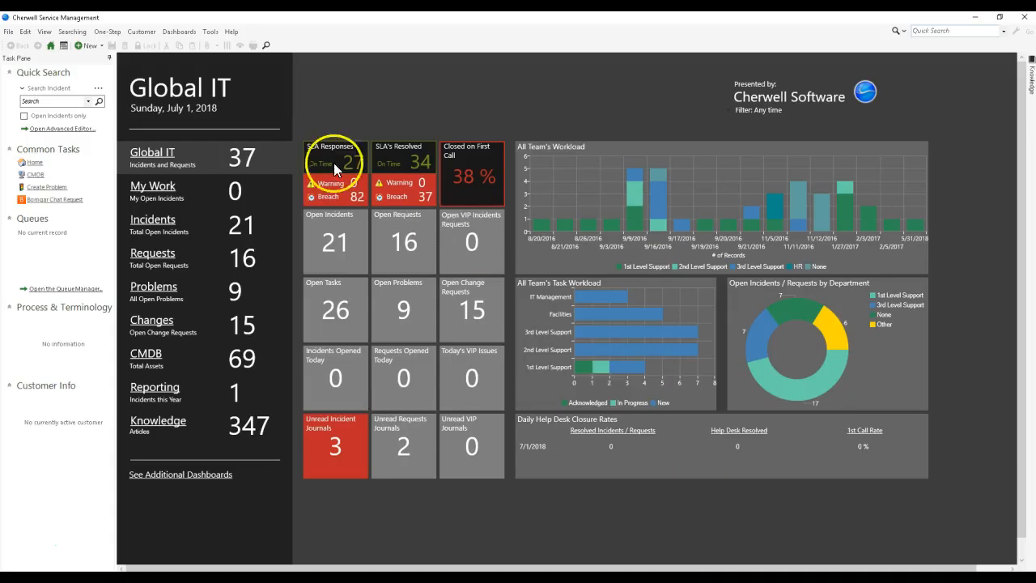
Step: In the Cherwell Service Management client, review the imported Orchestration Pack AD Group records in Table Management
{"action": "left_click", "coordinate": [233, 33]}
{"action": "left_click", "coordinate": [245, 51]}
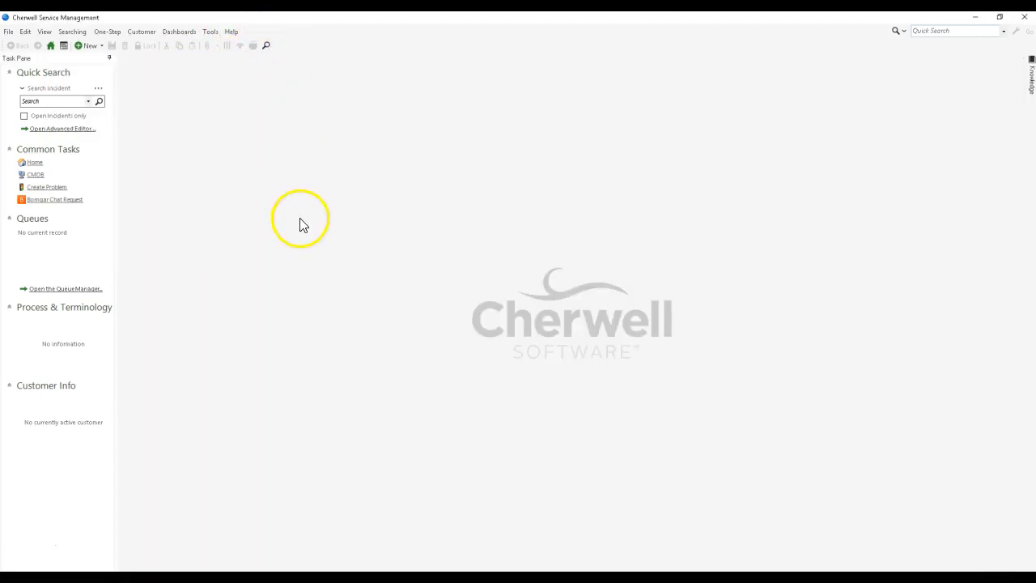
{"action": "left_click", "coordinate": [210, 32]}
{"action": "left_click", "coordinate": [226, 149]}
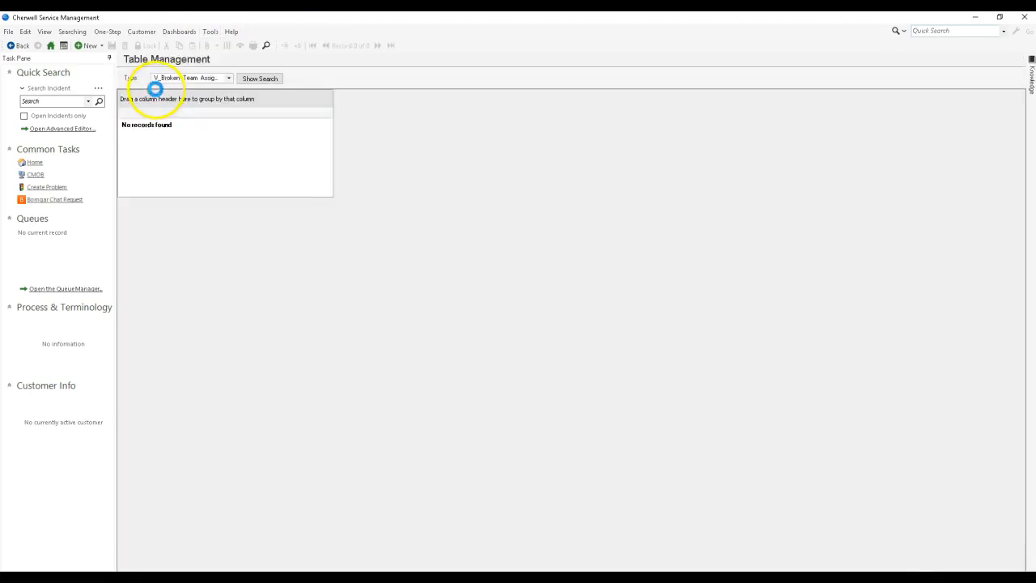
{"action": "left_click", "coordinate": [175, 77]}
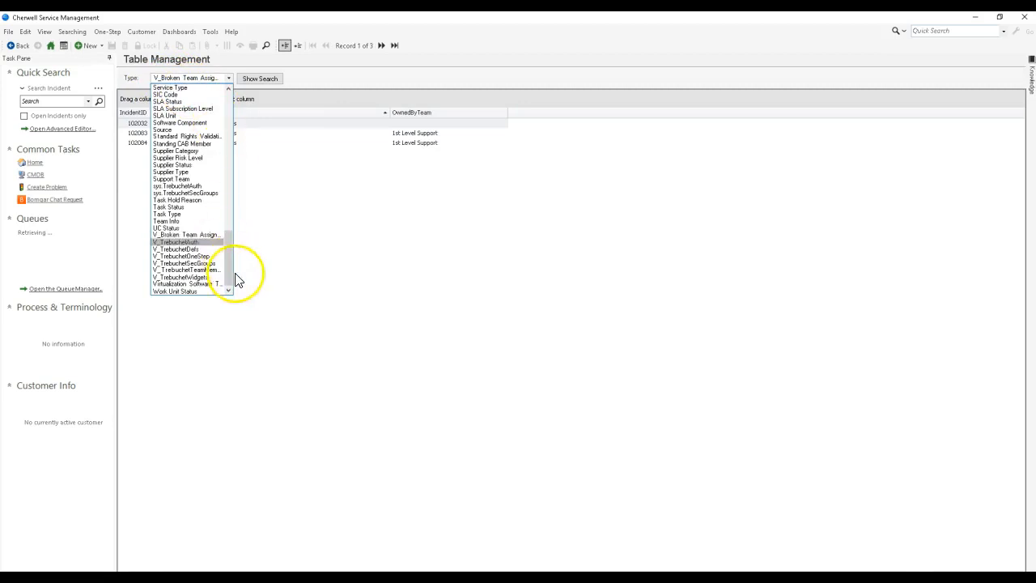
{"action": "scroll", "coordinate": [195, 192], "scroll_direction": "up", "scroll_amount": 15}
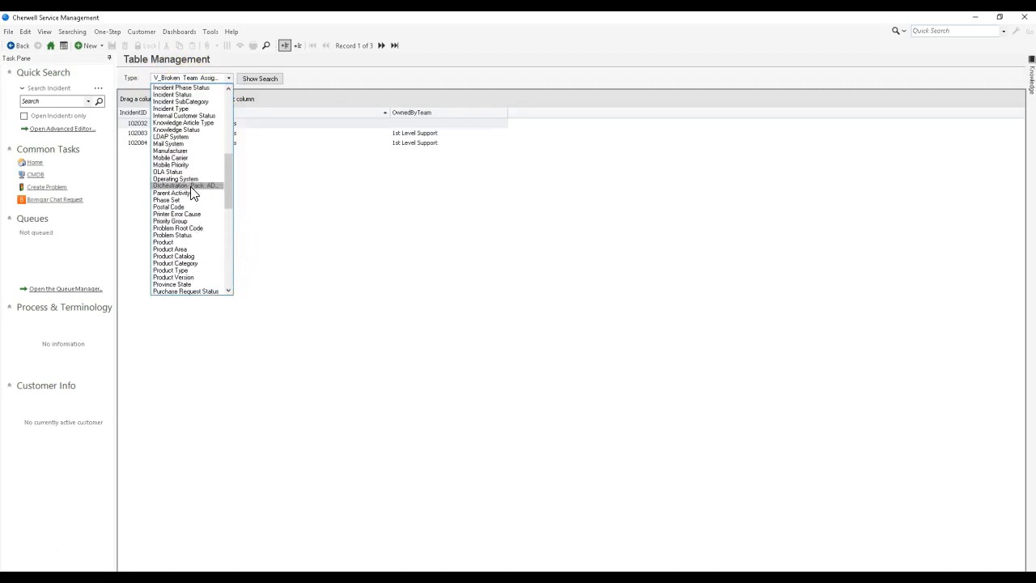
{"action": "left_click", "coordinate": [193, 186]}
{"action": "left_click", "coordinate": [202, 165]}
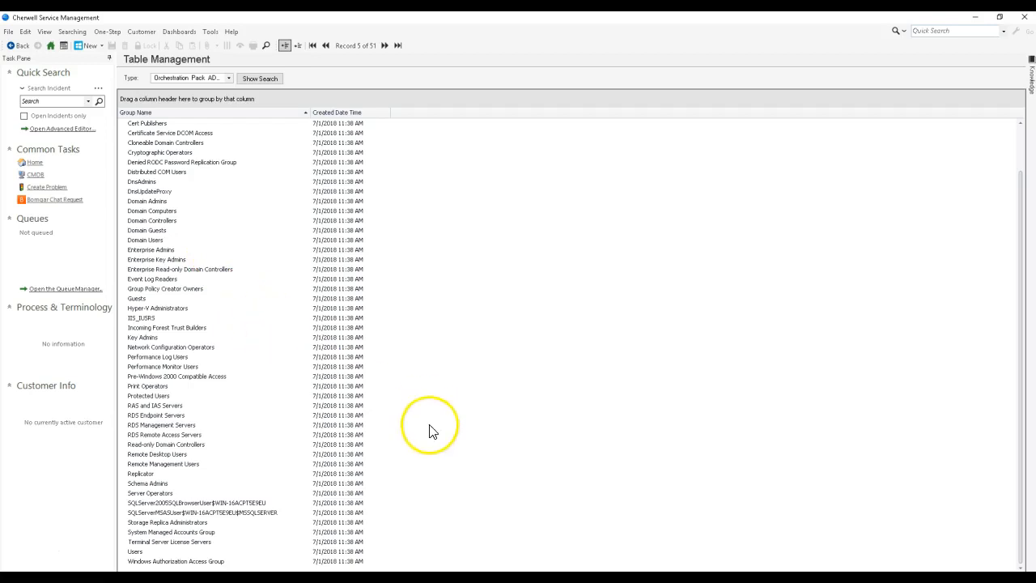
Step: In Active Directory Administrative Center, create a global security group named Cherwell_Test_Group in the Users container of DefEditSoftware (local)
{"action": "left_click", "coordinate": [243, 578]}
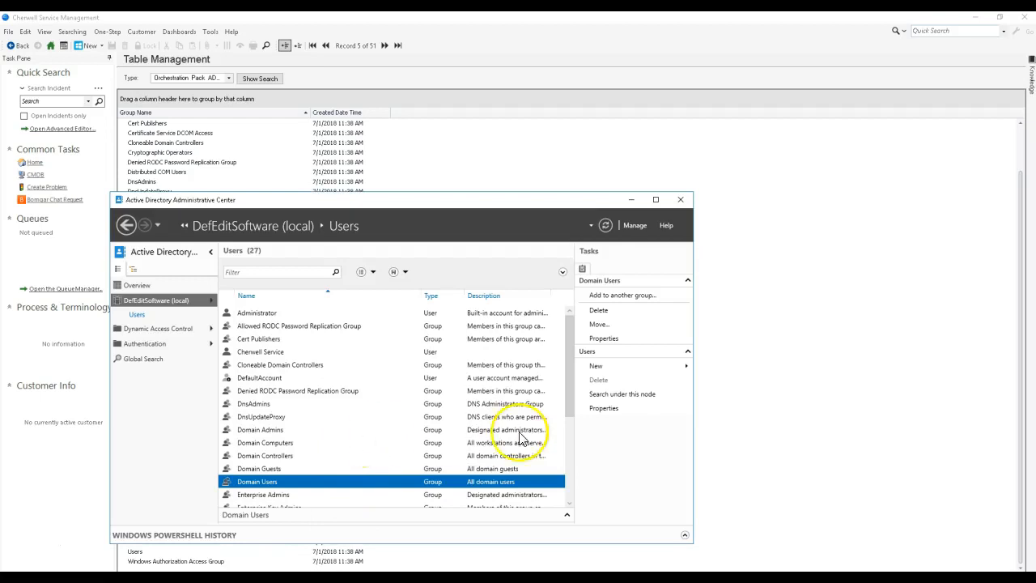
{"action": "left_click", "coordinate": [643, 366]}
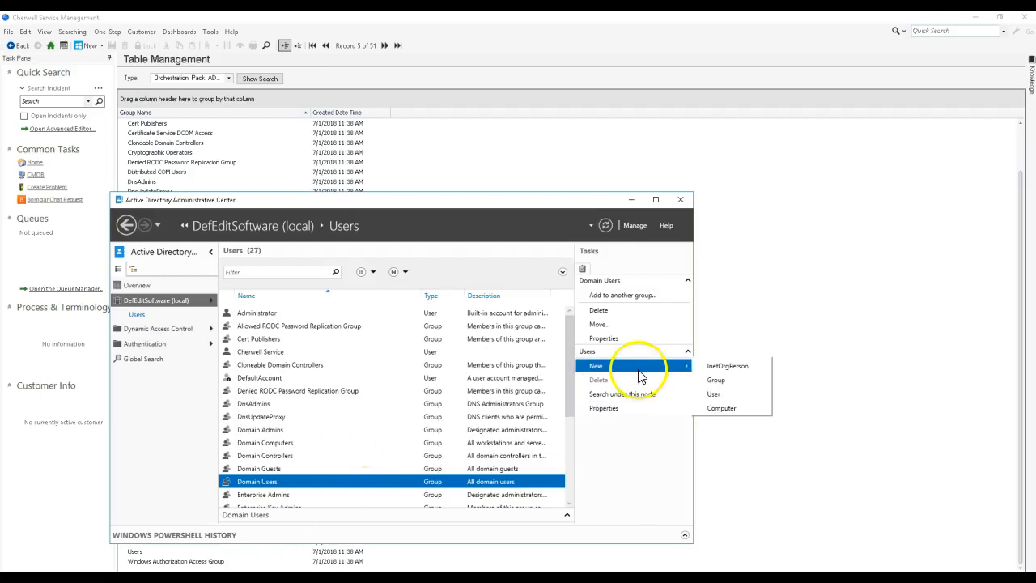
{"action": "left_click", "coordinate": [712, 381]}
{"action": "left_click", "coordinate": [211, 83]}
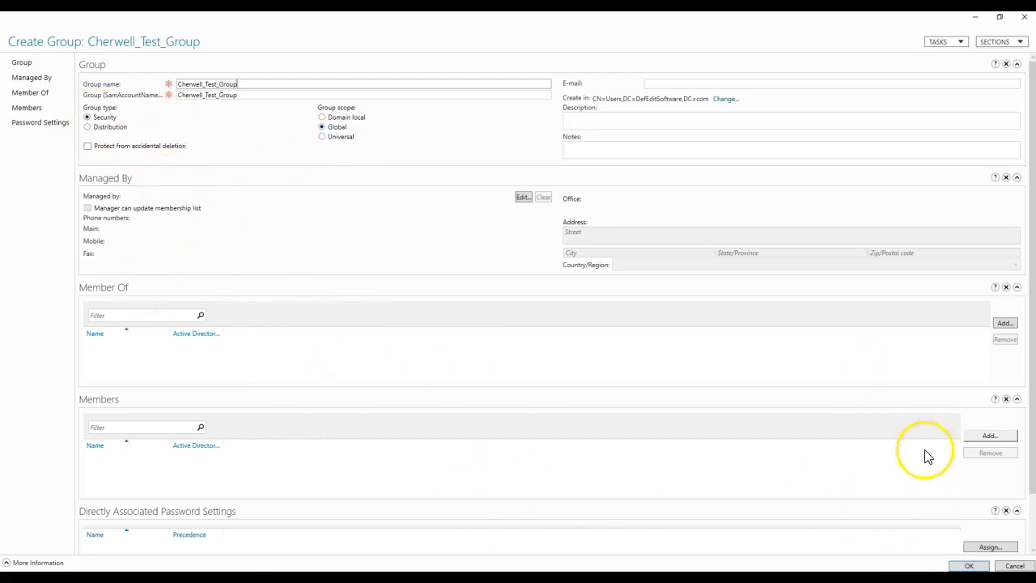
{"action": "left_click", "coordinate": [968, 566]}
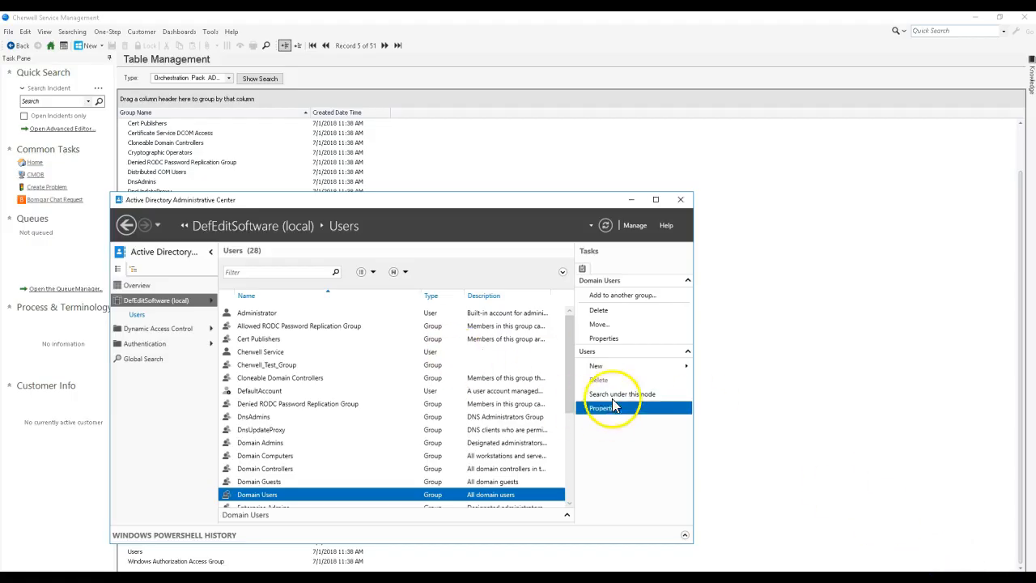
Step: Start creating a new user in the Users container of DefEditSoftware (local)
{"action": "left_click", "coordinate": [628, 370]}
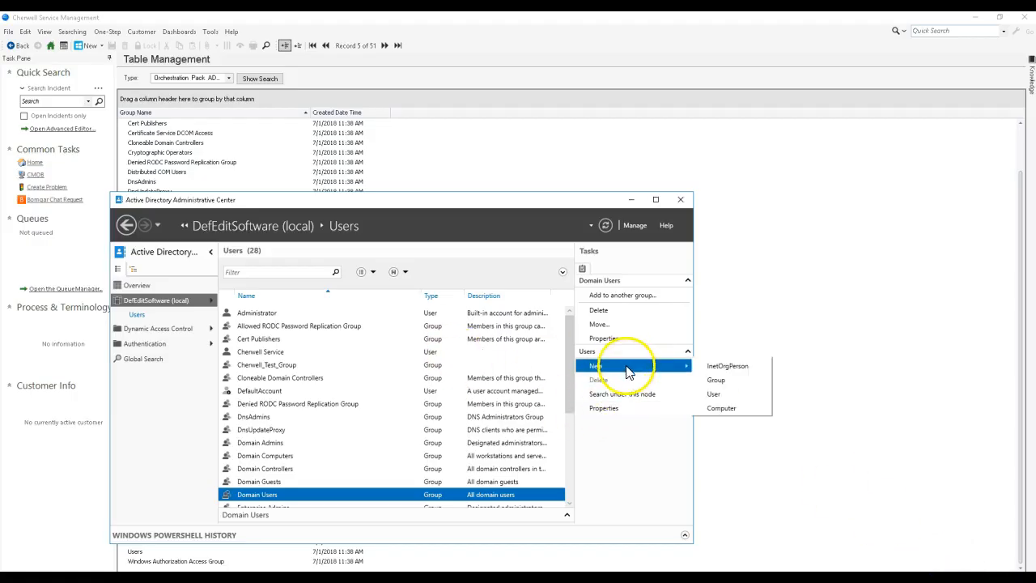
{"action": "left_click", "coordinate": [735, 396]}
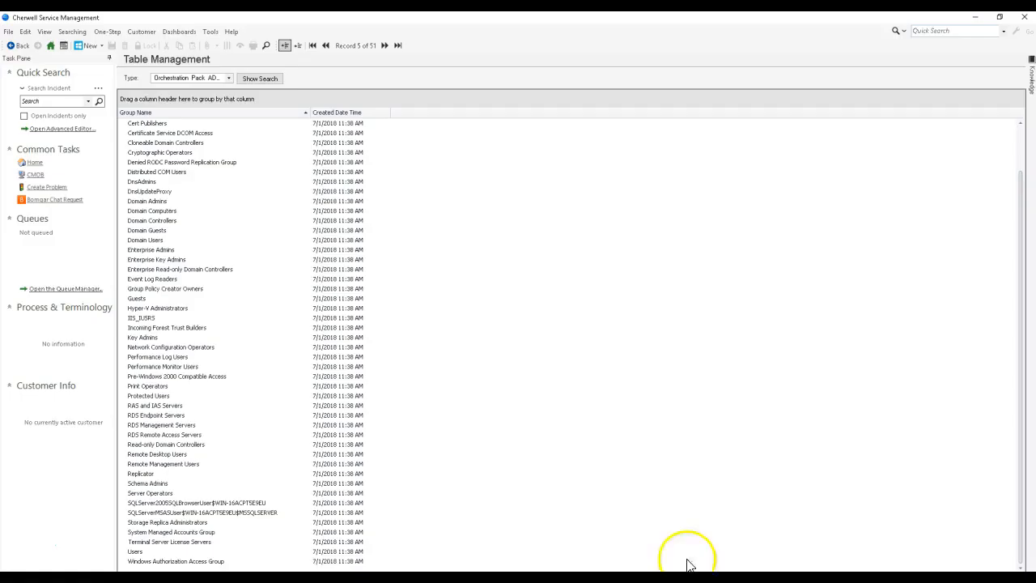
Step: Switch to the Cherwell Service Management client and list all Customer - Internal records, sorted by First Name
{"action": "left_click", "coordinate": [46, 89]}
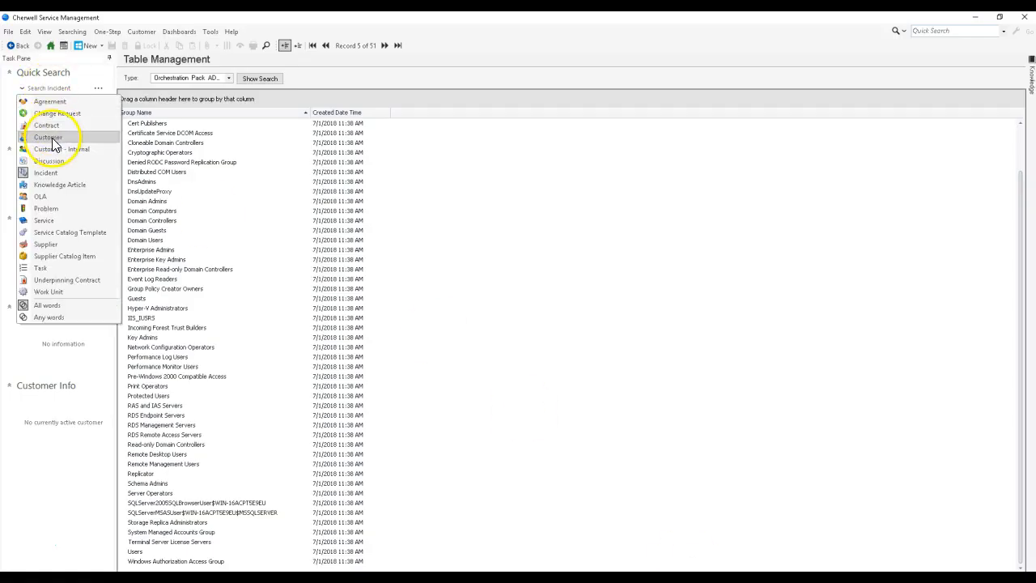
{"action": "left_click", "coordinate": [57, 149]}
{"action": "left_click", "coordinate": [99, 102]}
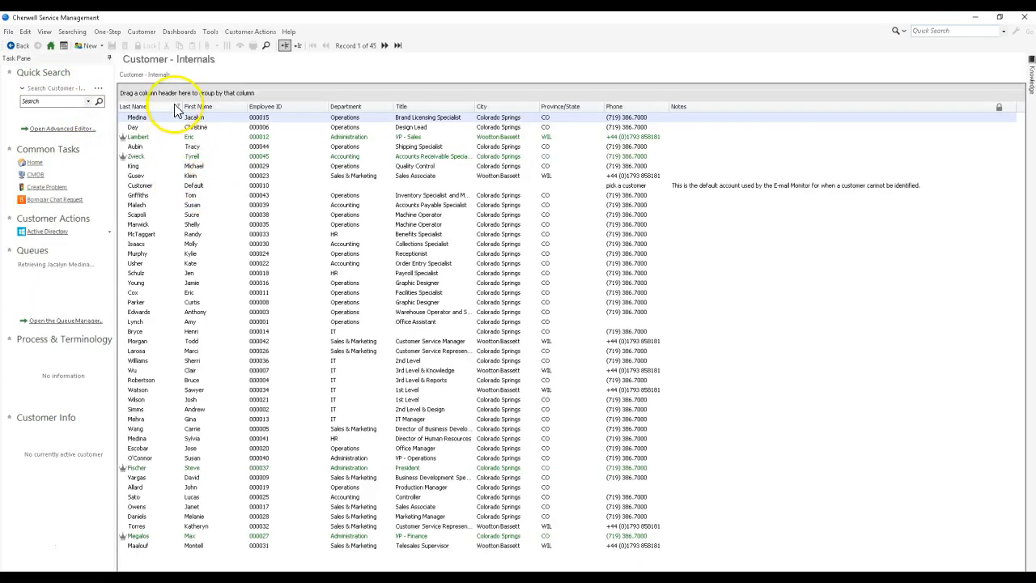
{"action": "left_click", "coordinate": [198, 106]}
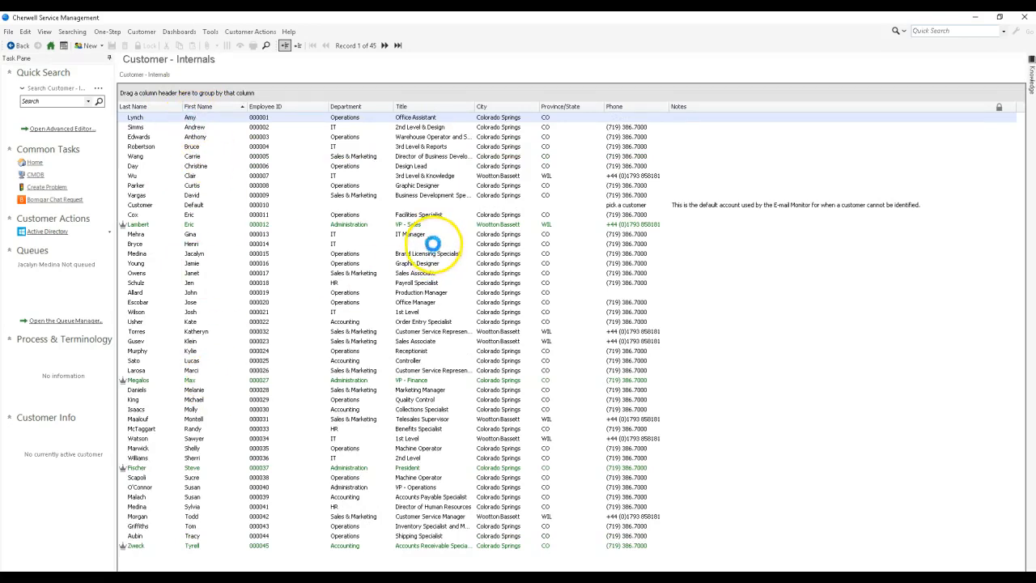
{"action": "mouse_move", "coordinate": [758, 577]}
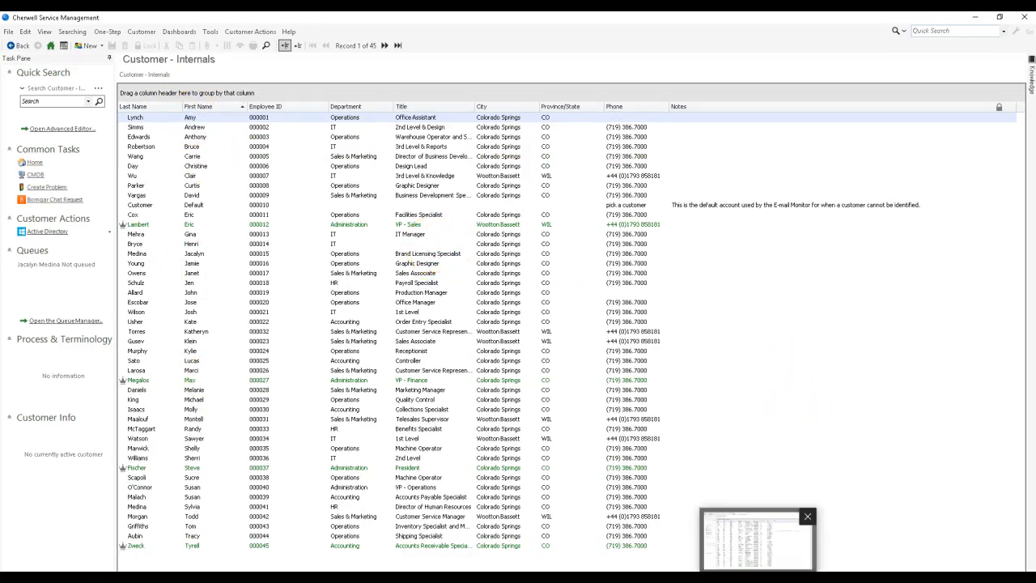
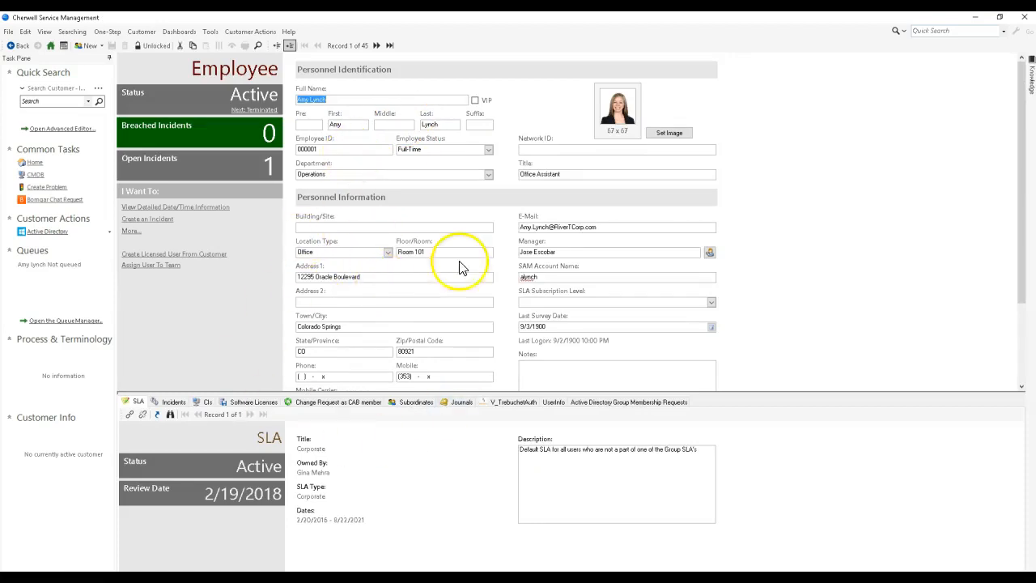
Step: Copy the first employee's full name from the Cherwell record into the new Active Directory user's First name
{"action": "right_click", "coordinate": [393, 101]}
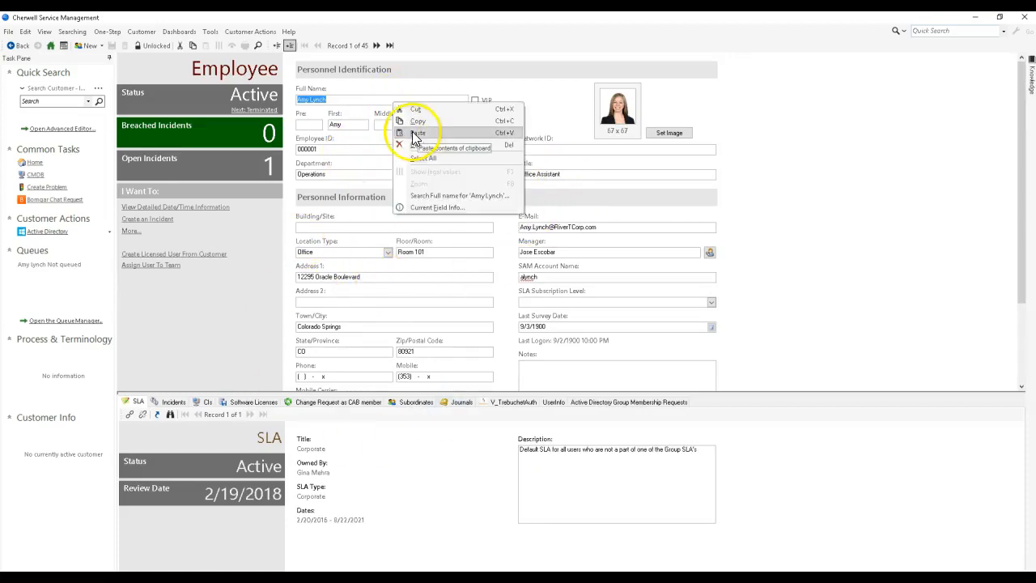
{"action": "left_click", "coordinate": [416, 122]}
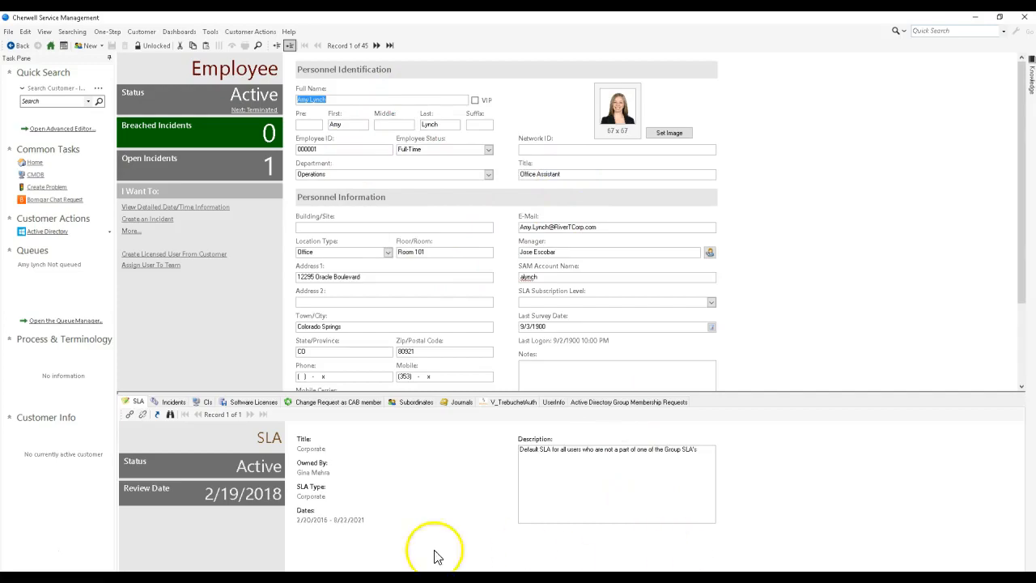
{"action": "key", "text": "alt+Tab"}
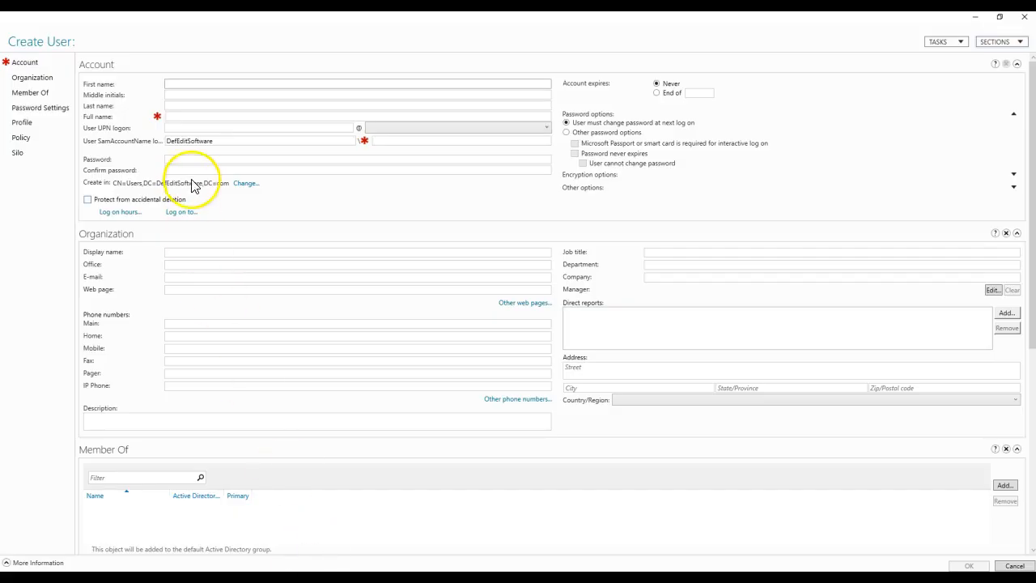
{"action": "key", "text": "ctrl+v"}
{"action": "left_click", "coordinate": [218, 114]}
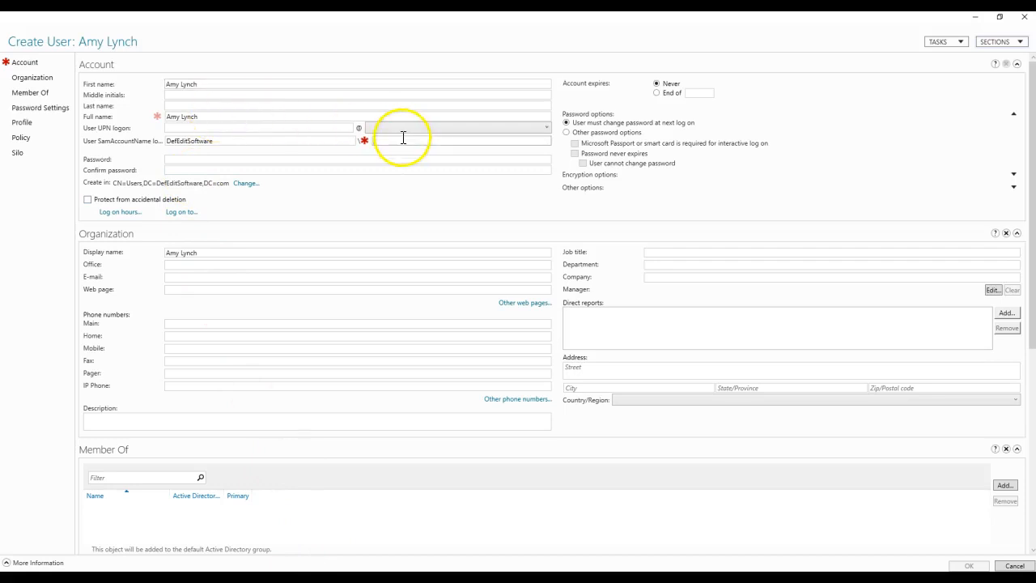
Step: Switch to the Cherwell Service Management client and examine the field information of the employee's Network ID
{"action": "key", "text": "alt+Tab"}
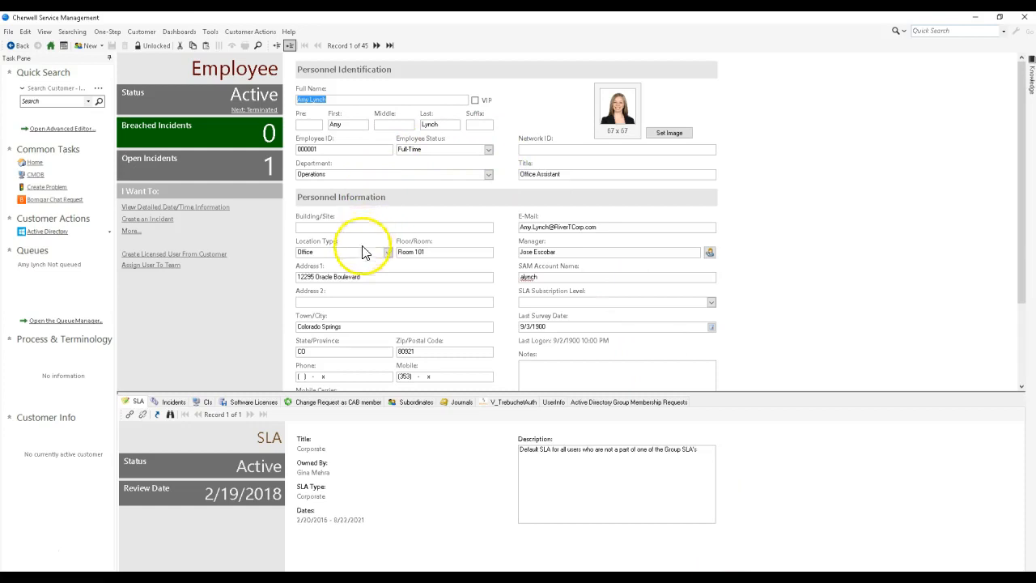
{"action": "scroll", "coordinate": [369, 328], "scroll_direction": "down", "scroll_amount": 1}
{"action": "scroll", "coordinate": [368, 328], "scroll_direction": "down", "scroll_amount": 1}
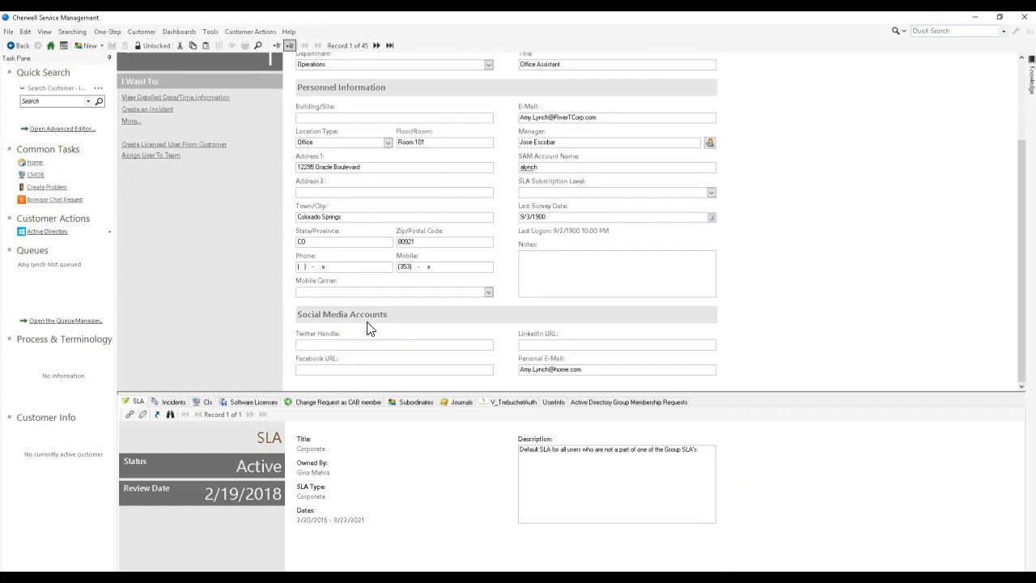
{"action": "scroll", "coordinate": [368, 328], "scroll_direction": "up", "scroll_amount": 2}
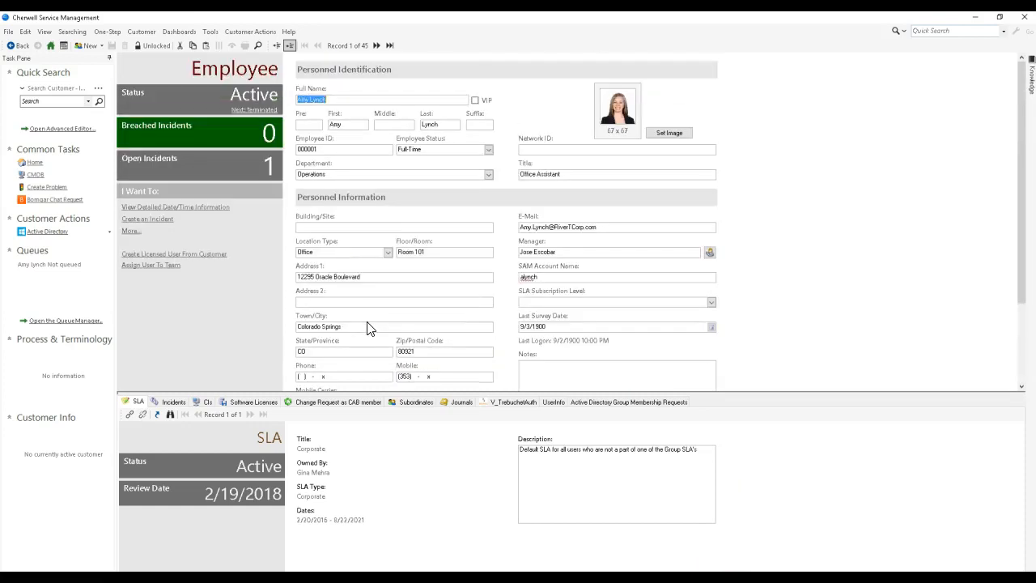
{"action": "right_click", "coordinate": [540, 153]}
{"action": "left_click", "coordinate": [564, 241]}
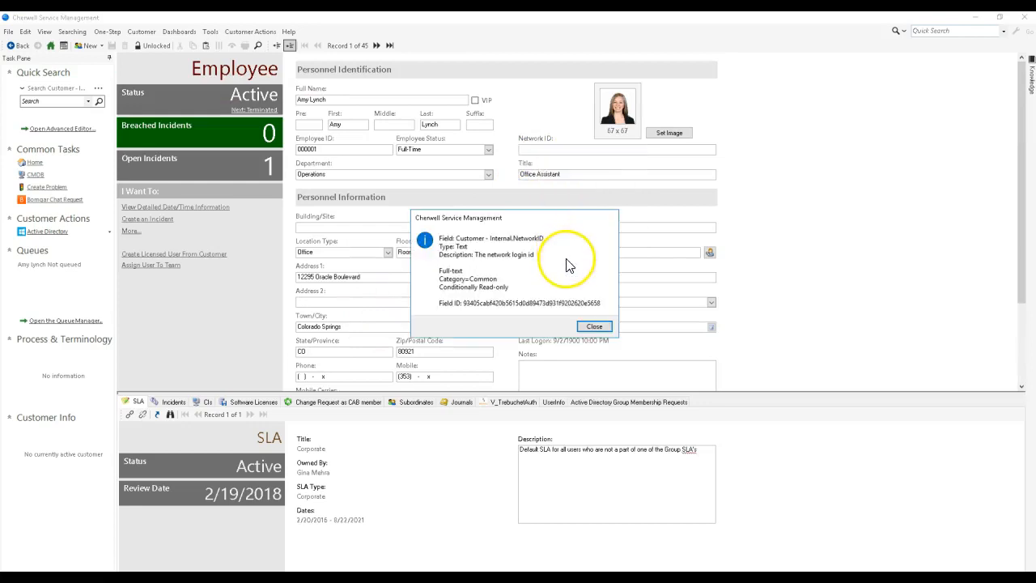
{"action": "left_click", "coordinate": [595, 326]}
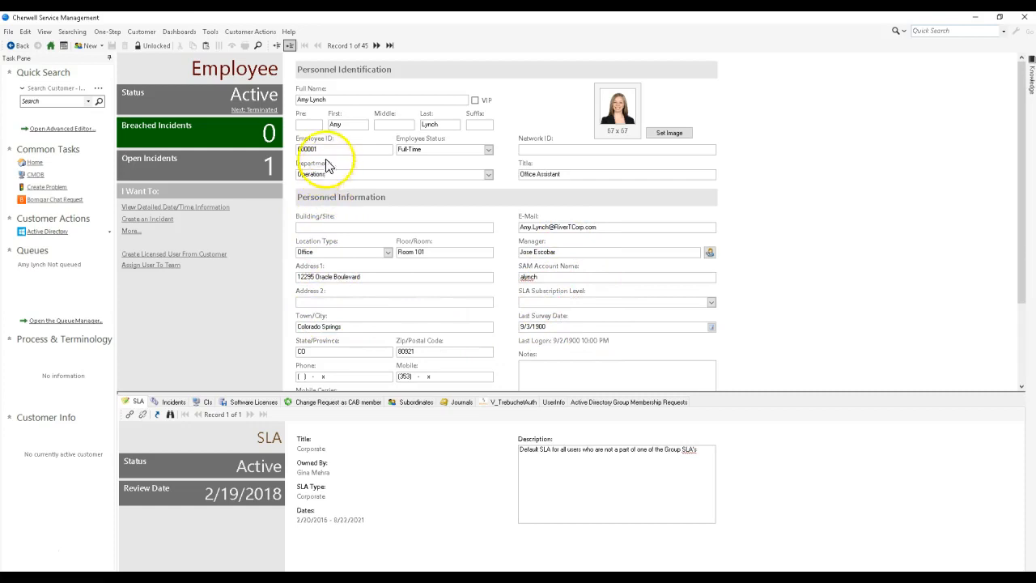
Step: Copy the employee's SAM Account Name into the new Active Directory user's SamAccountName logon
{"action": "scroll", "coordinate": [880, 243], "scroll_direction": "down", "scroll_amount": 1}
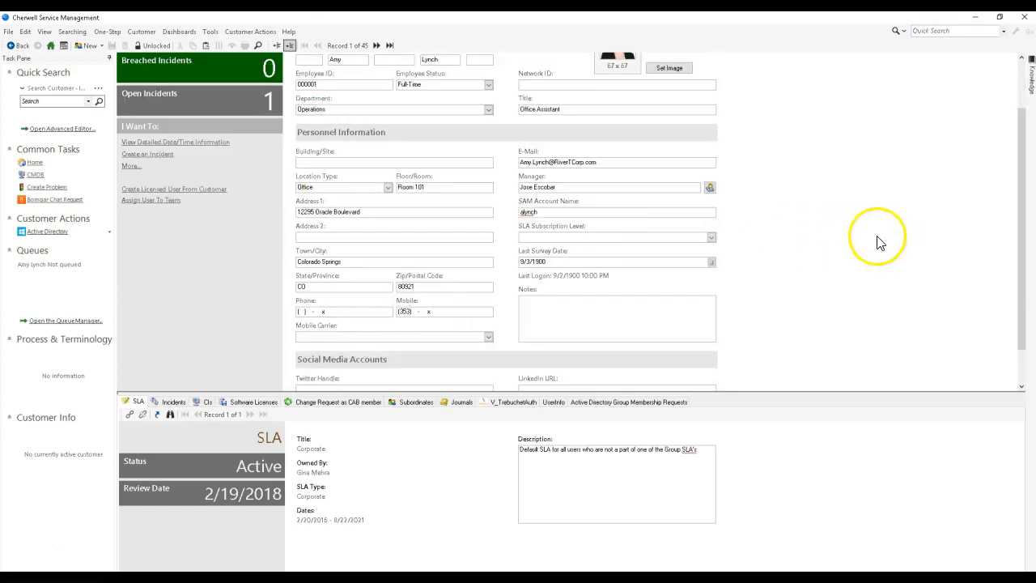
{"action": "double_click", "coordinate": [597, 209]}
{"action": "key", "text": "ctrl+c"}
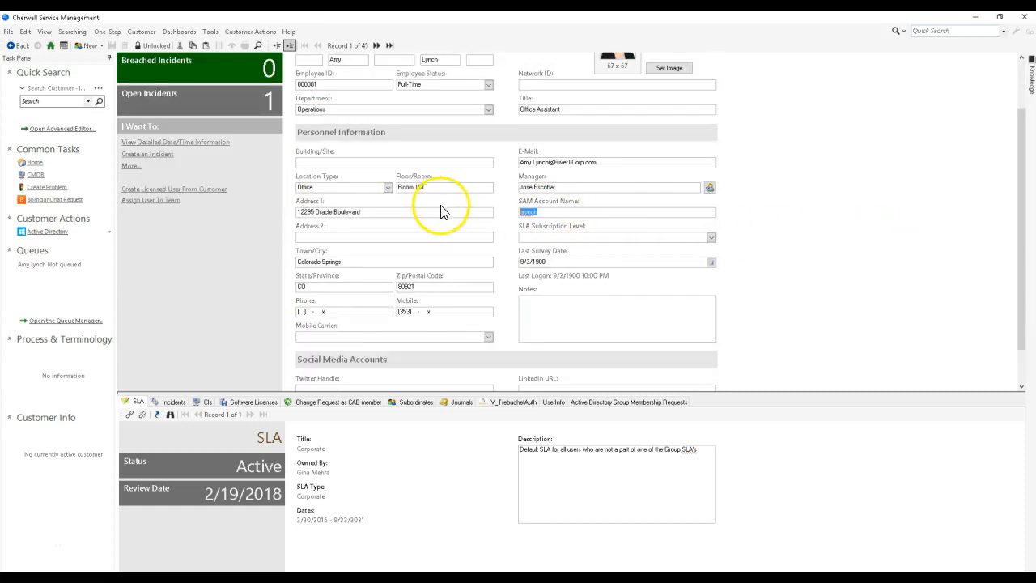
{"action": "key", "text": "alt+Tab"}
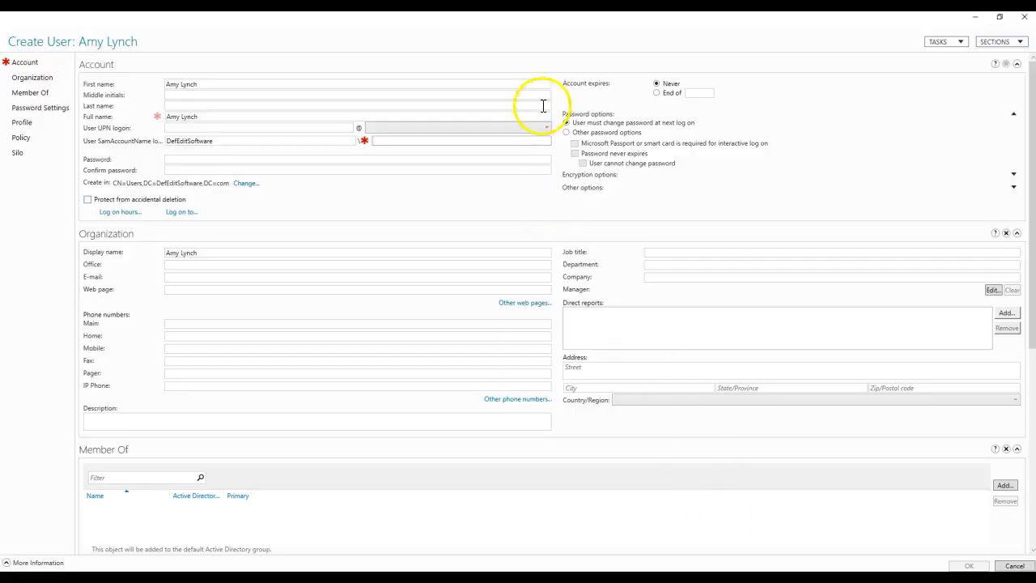
{"action": "key", "text": "ctrl+v"}
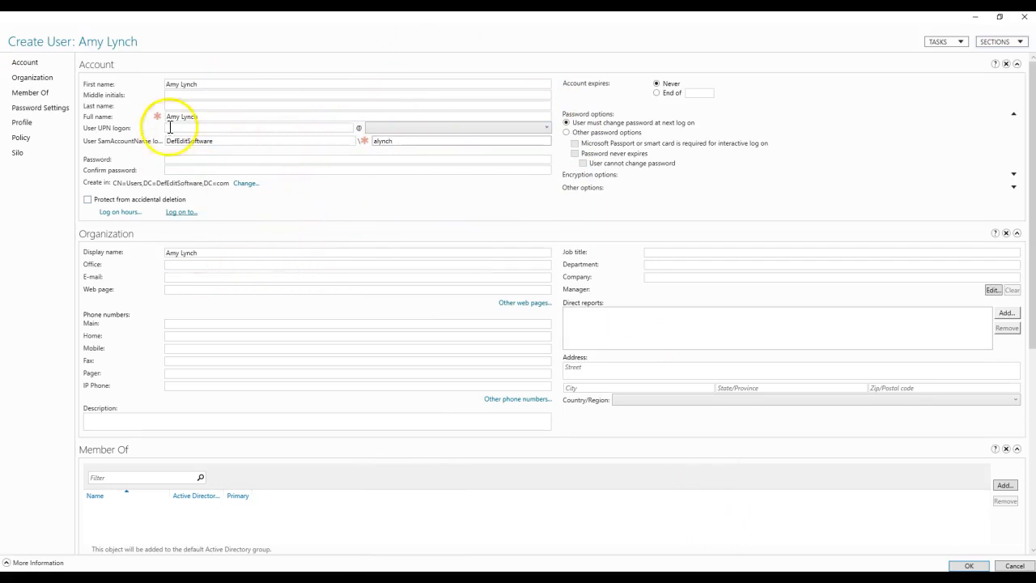
Step: Enter and confirm the account password for the new user and create the account
{"action": "left_click", "coordinate": [181, 158]}
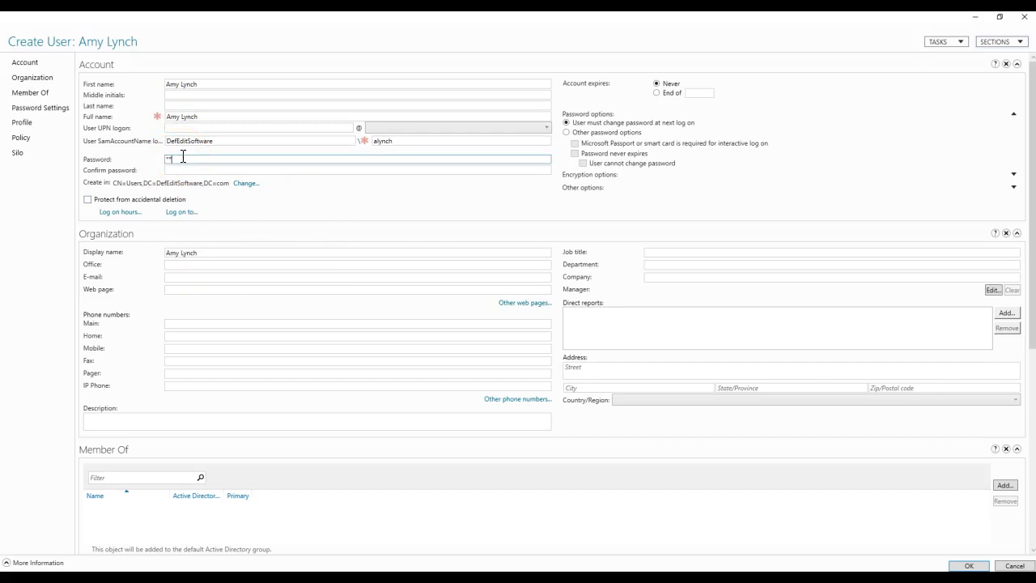
{"action": "type", "text": "**"}
{"action": "key", "text": "Tab"}
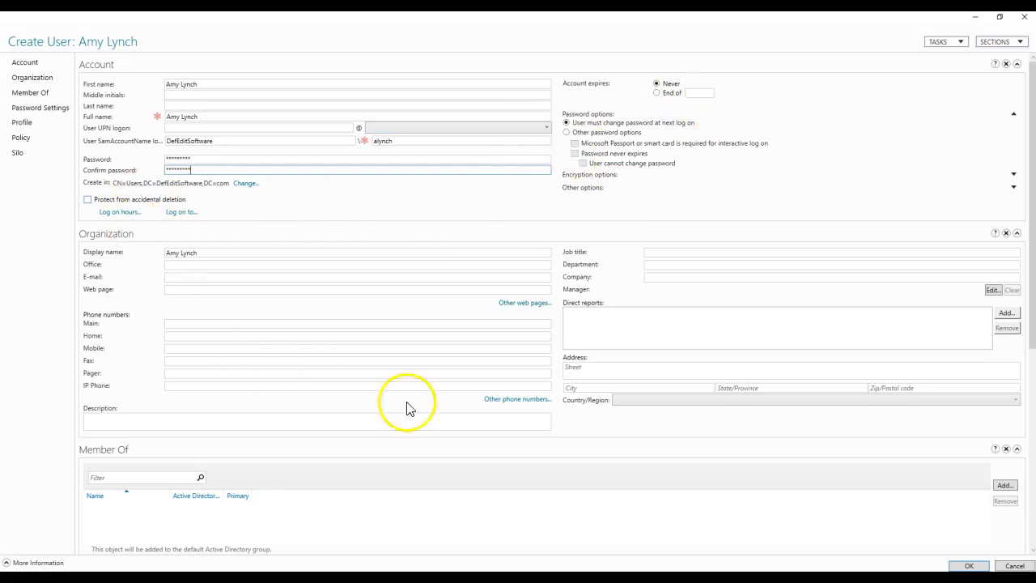
{"action": "left_click", "coordinate": [968, 566]}
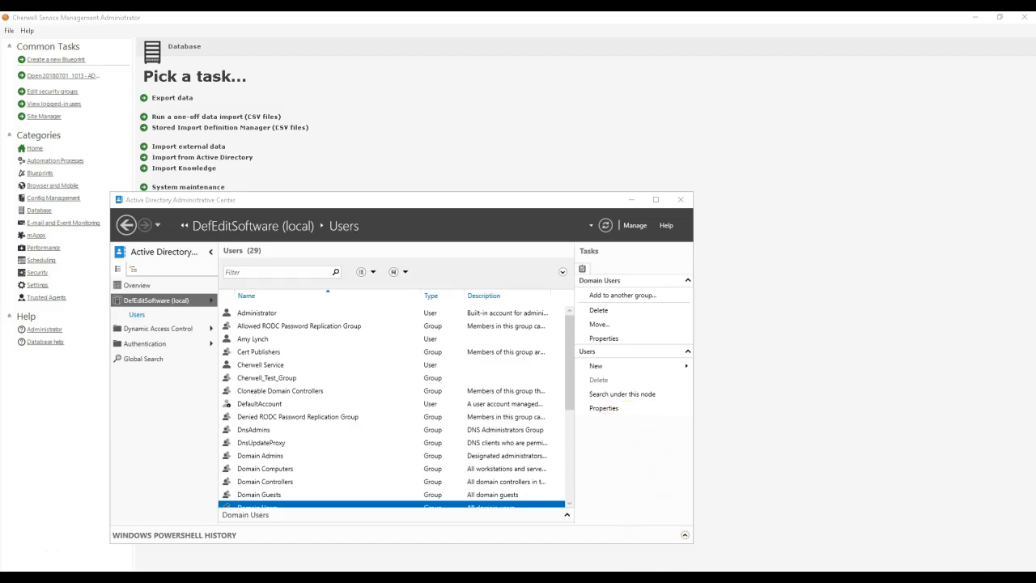
Step: Switch to the Cherwell Service Management client and add a new Active Directory Group Membership Request to the employee record
{"action": "left_click", "coordinate": [672, 538]}
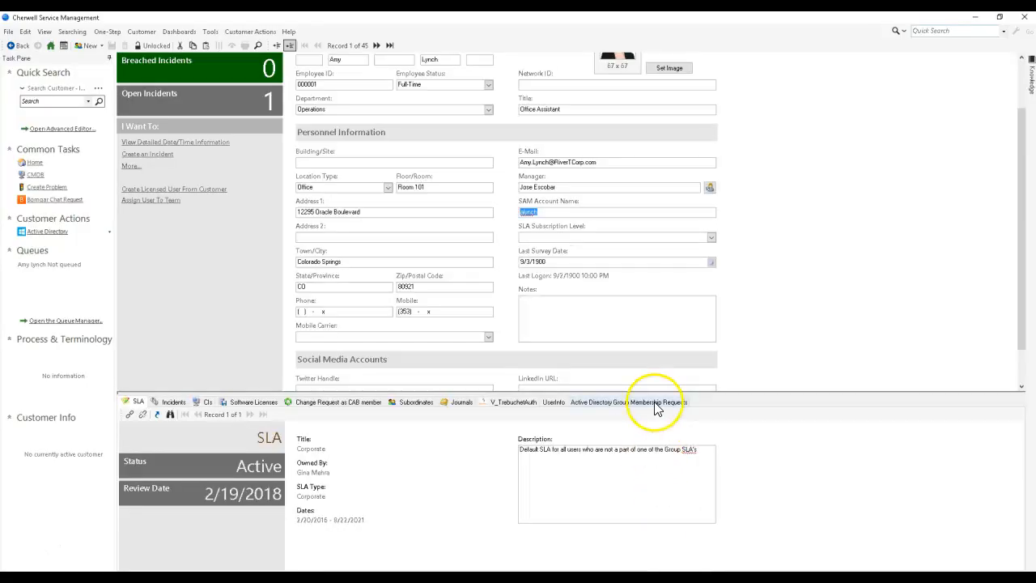
{"action": "left_click", "coordinate": [656, 402]}
{"action": "left_click_drag", "start_coordinate": [620, 392], "coordinate": [643, 236]}
{"action": "left_click", "coordinate": [241, 258]}
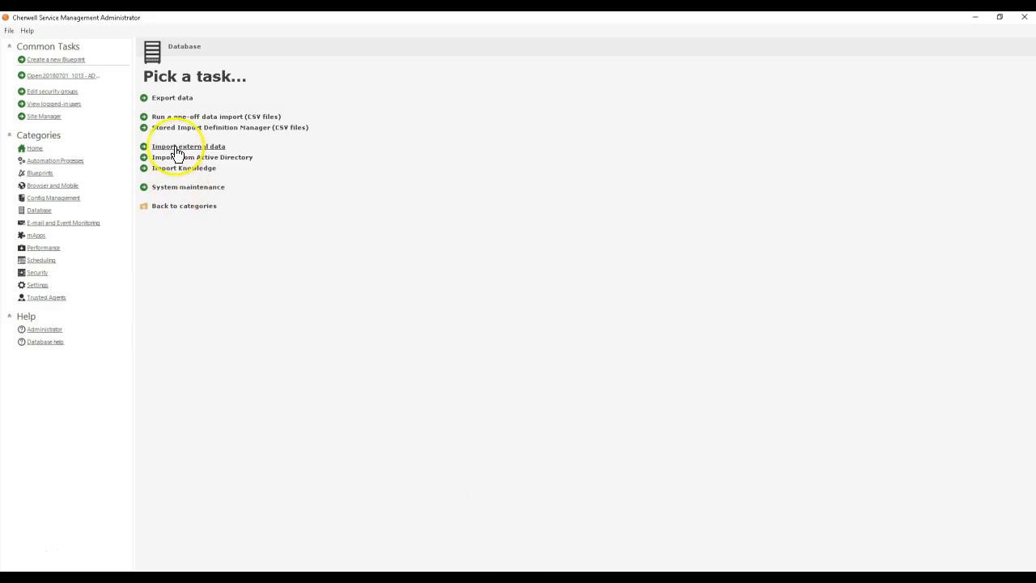
Step: In Cherwell Administrator, import all Orchestration Pack AD Groups from the DefEditSoftware LLC directory, updating existing items with Group Name as key
{"action": "left_click", "coordinate": [176, 157]}
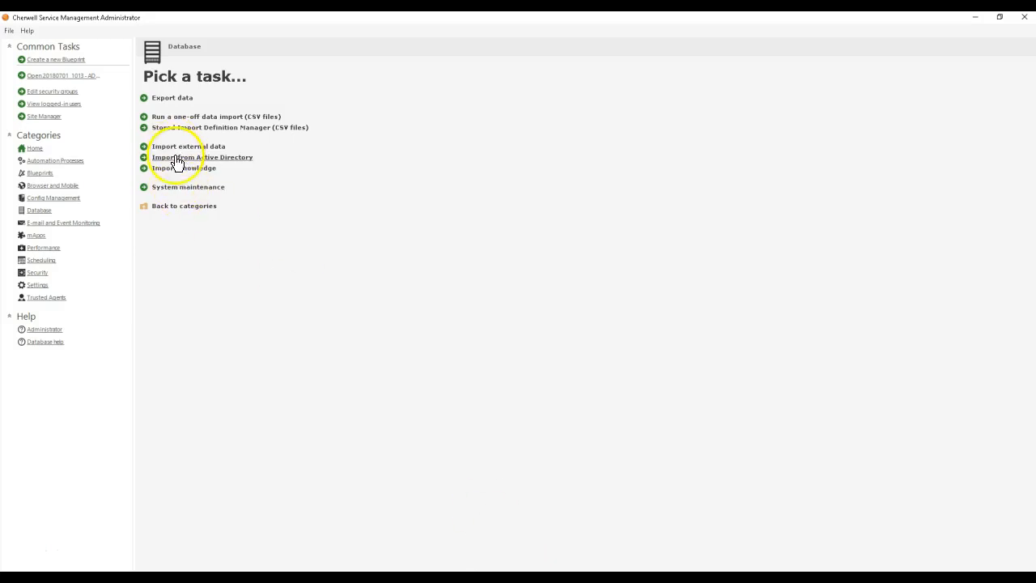
{"action": "left_click", "coordinate": [565, 388]}
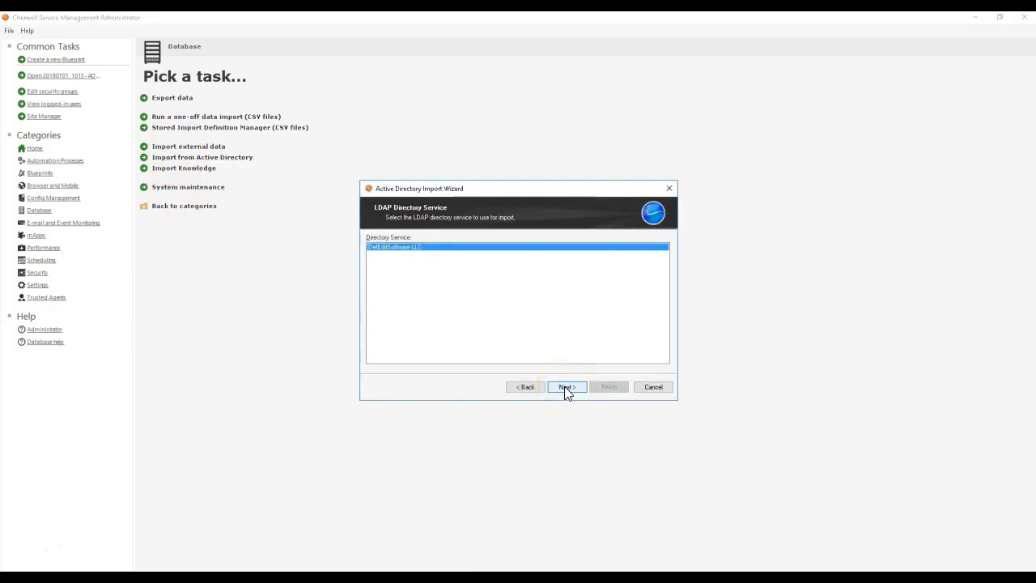
{"action": "left_click", "coordinate": [564, 386]}
{"action": "left_click", "coordinate": [565, 386]}
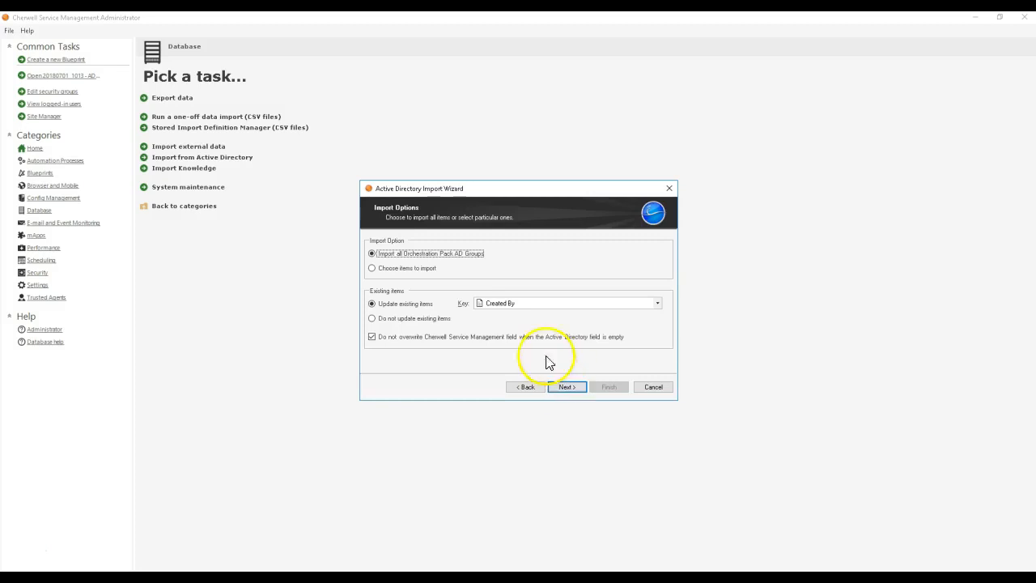
{"action": "left_click", "coordinate": [494, 303]}
{"action": "left_click", "coordinate": [506, 343]}
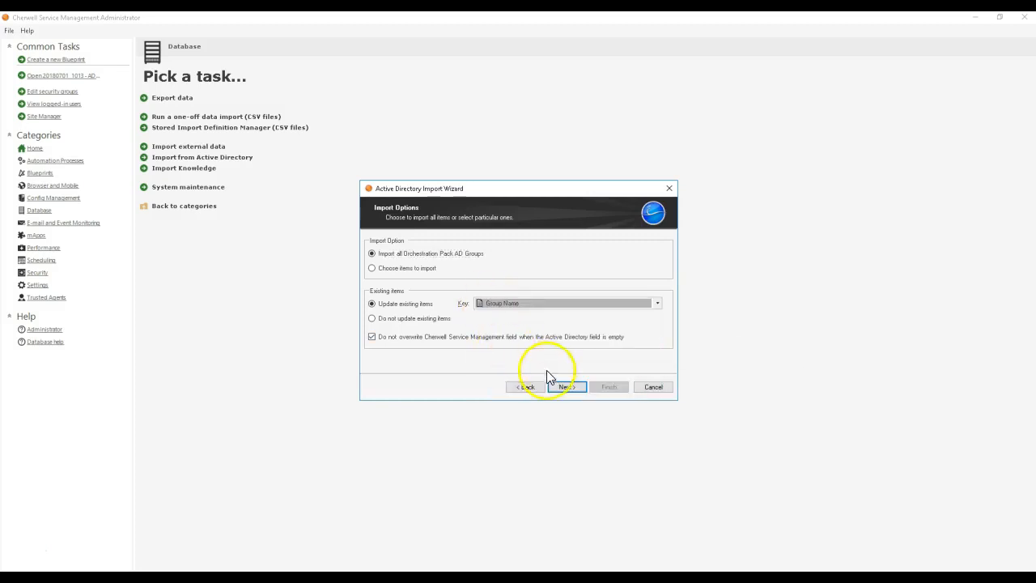
{"action": "left_click", "coordinate": [567, 387]}
{"action": "left_click", "coordinate": [609, 389]}
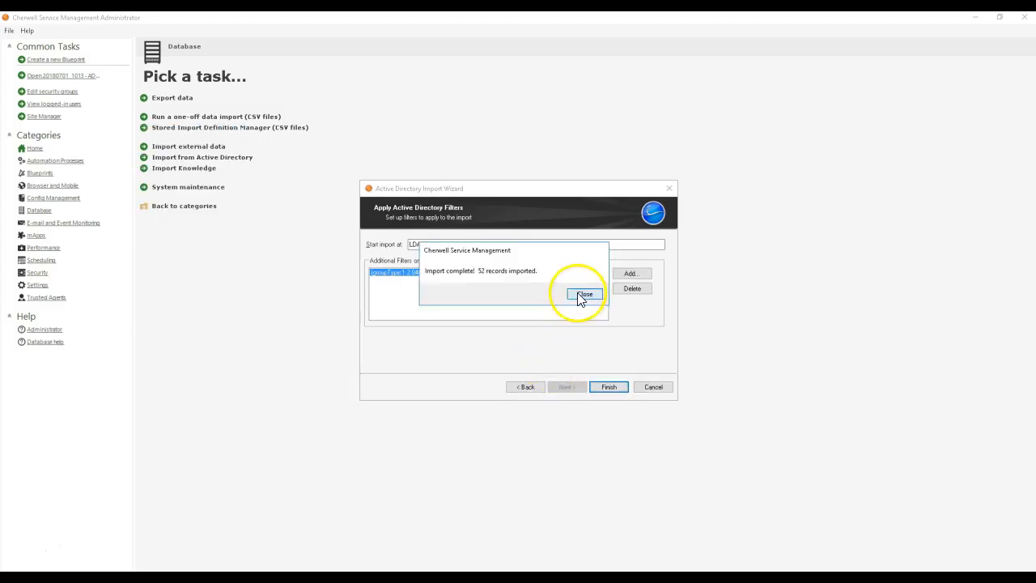
{"action": "left_click", "coordinate": [582, 295]}
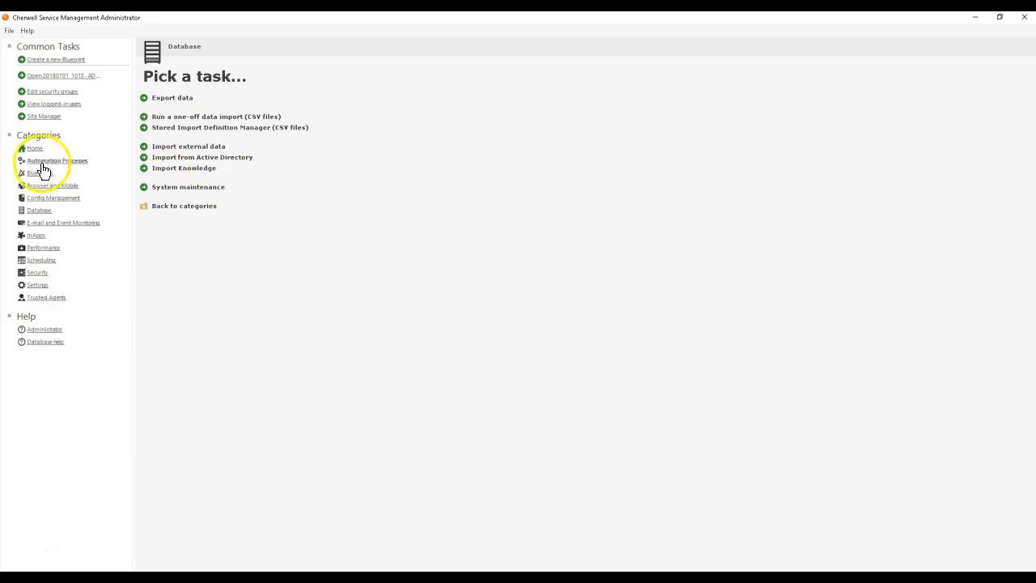
Step: Create a new Blueprint and open the form of the supporting object Active Directory Group Membership Request for editing
{"action": "left_click", "coordinate": [42, 171]}
{"action": "left_click", "coordinate": [192, 97]}
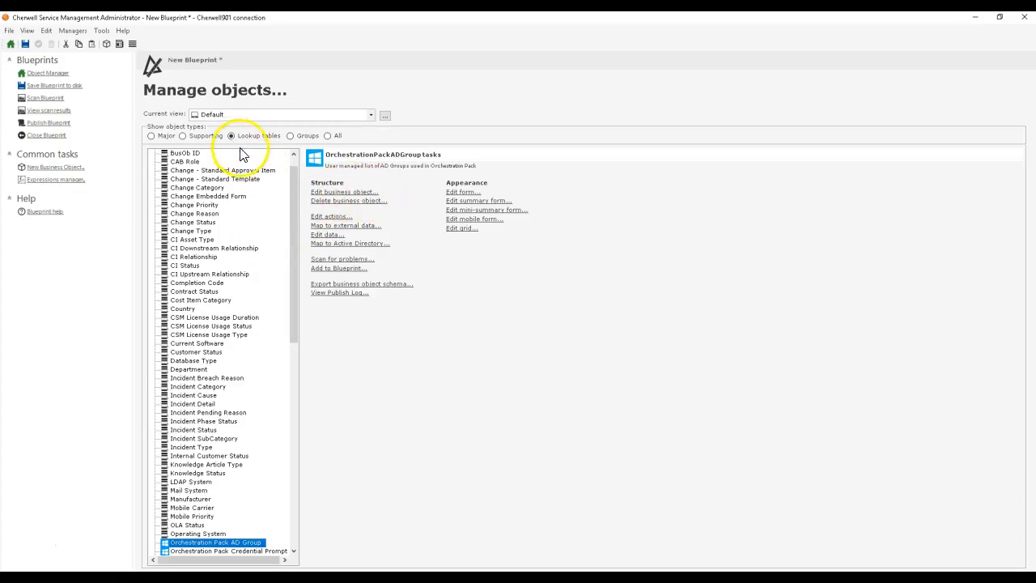
{"action": "left_click", "coordinate": [207, 135]}
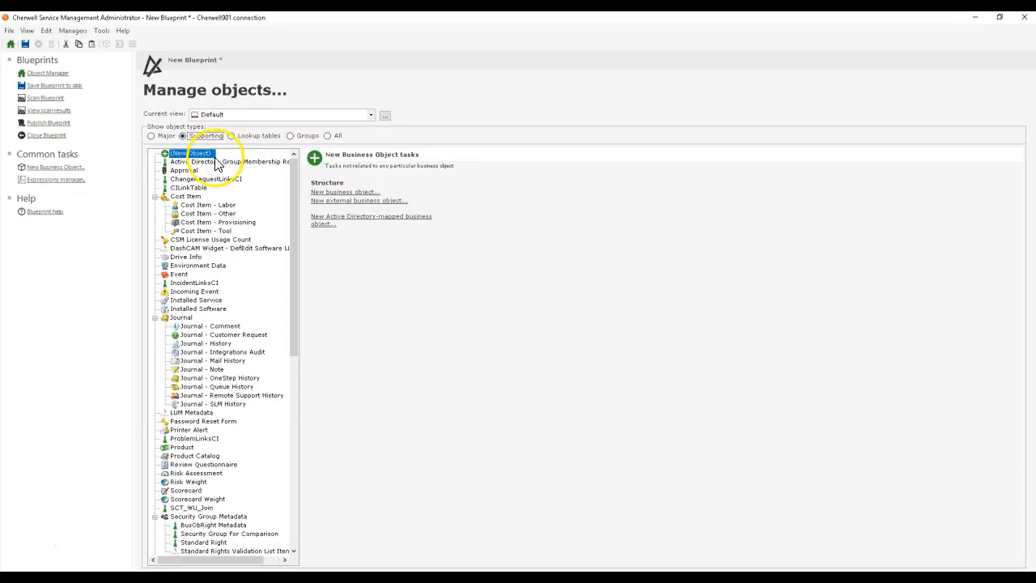
{"action": "left_click", "coordinate": [455, 192]}
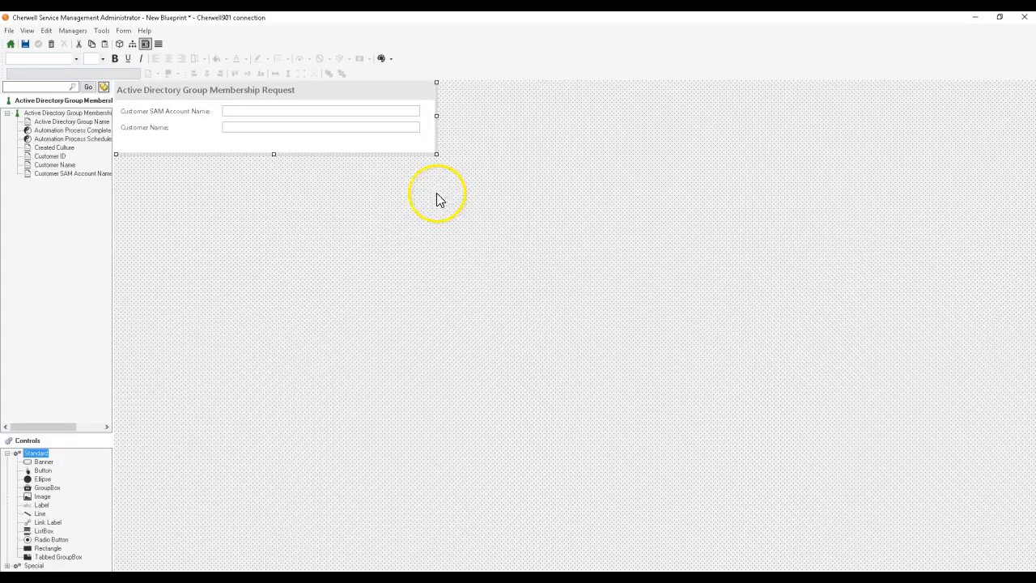
Step: Use the Form wizard to add Automation Process Scheduled, Automation Process Completed and Active Directory Group Name to the form
{"action": "left_click", "coordinate": [55, 157]}
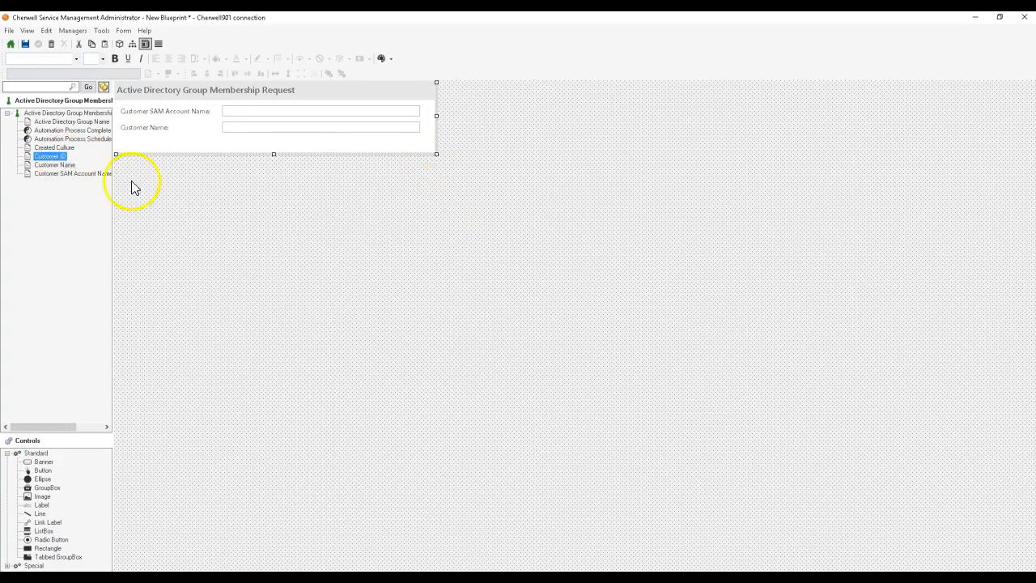
{"action": "left_click", "coordinate": [125, 30]}
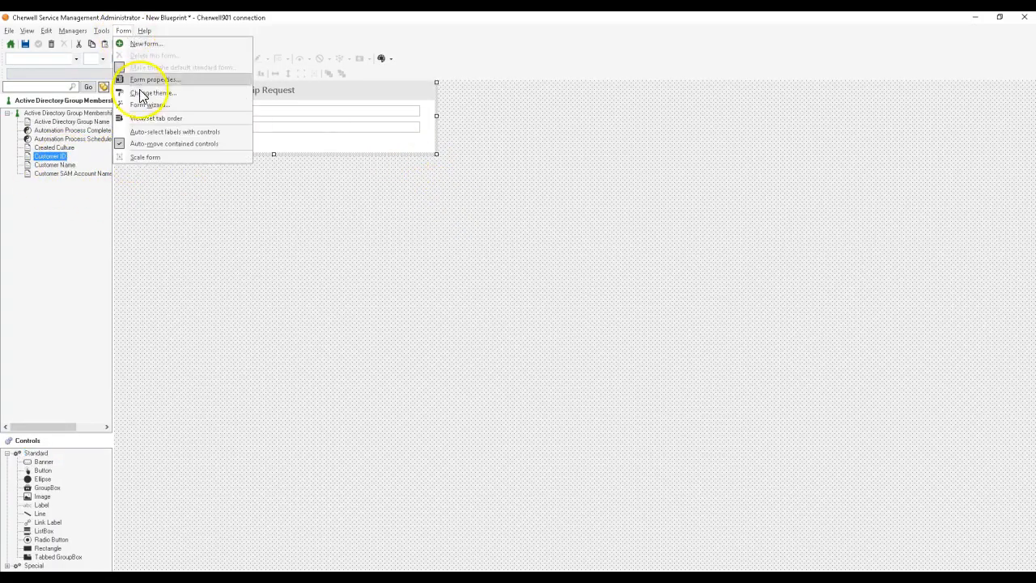
{"action": "left_click", "coordinate": [142, 104]}
{"action": "left_click", "coordinate": [541, 294]}
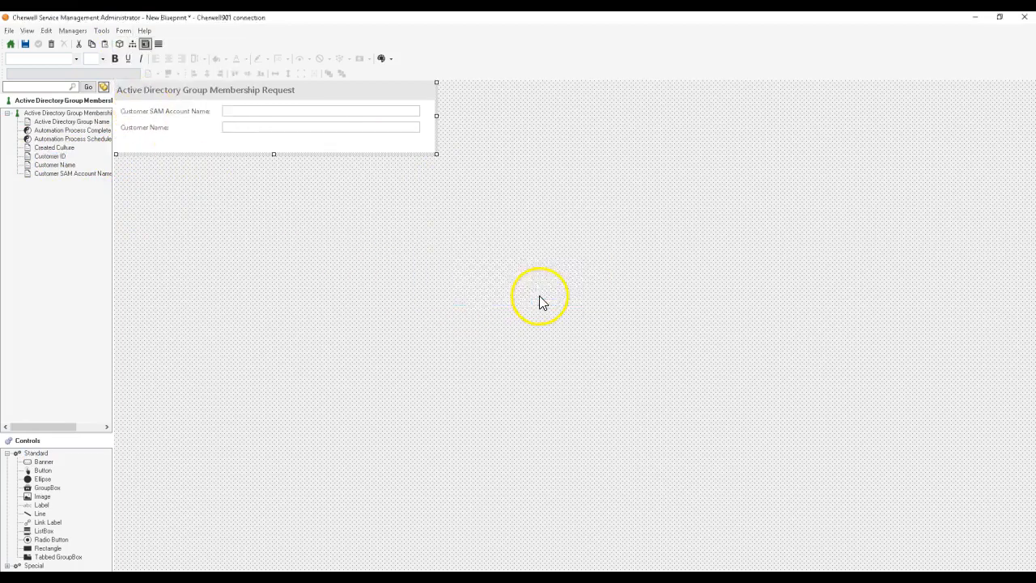
{"action": "left_click", "coordinate": [518, 308]}
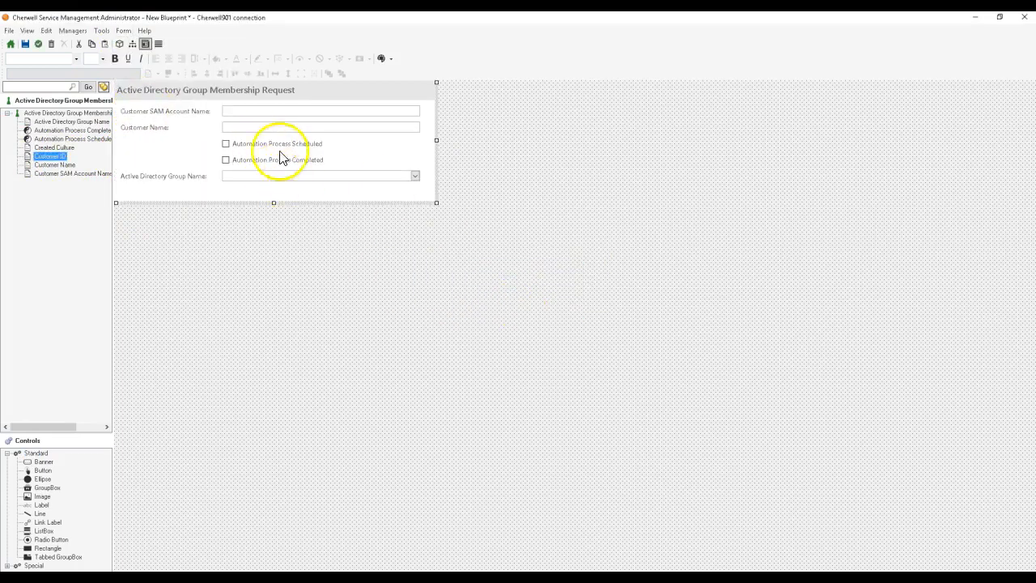
{"action": "left_click", "coordinate": [37, 47]}
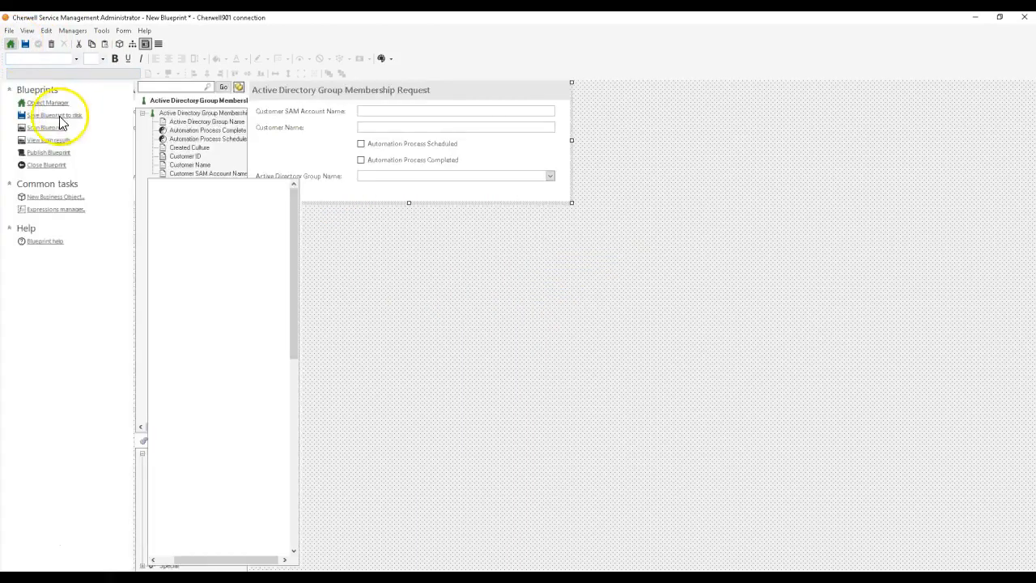
Step: Publish the Blueprint changes to the live system without saving the Blueprint first
{"action": "left_click", "coordinate": [45, 123]}
{"action": "left_click", "coordinate": [449, 232]}
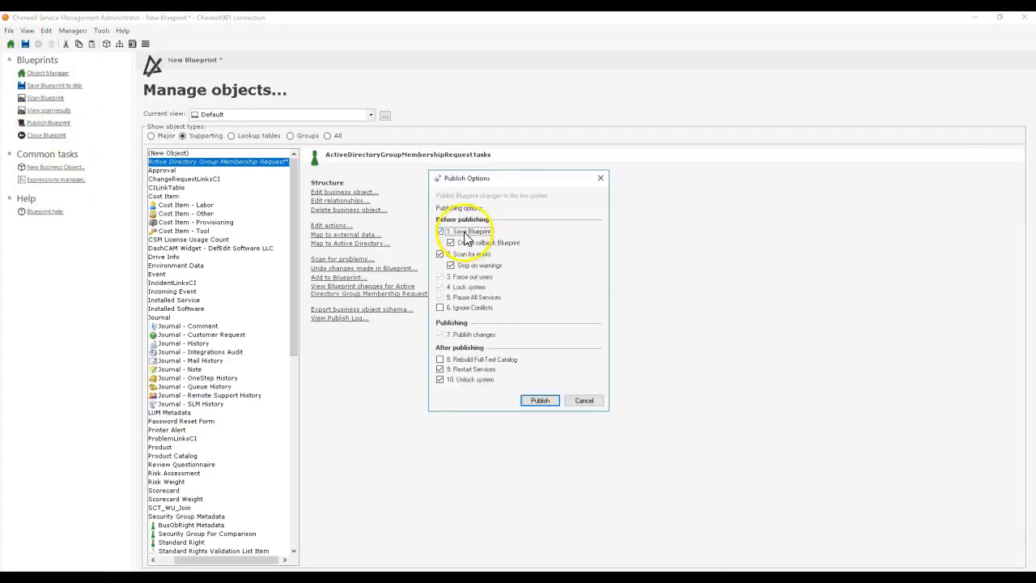
{"action": "left_click", "coordinate": [554, 403]}
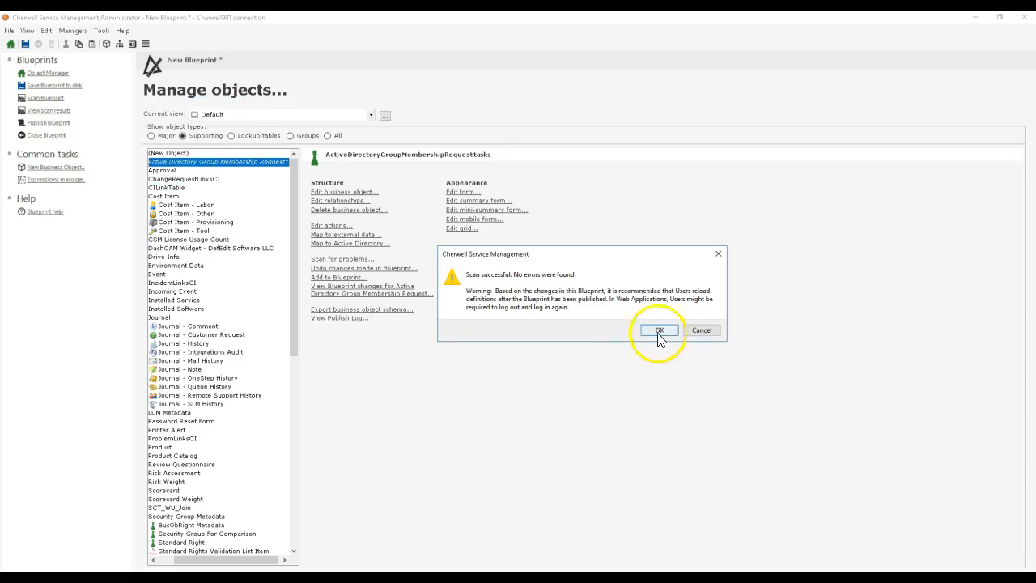
{"action": "left_click", "coordinate": [660, 329]}
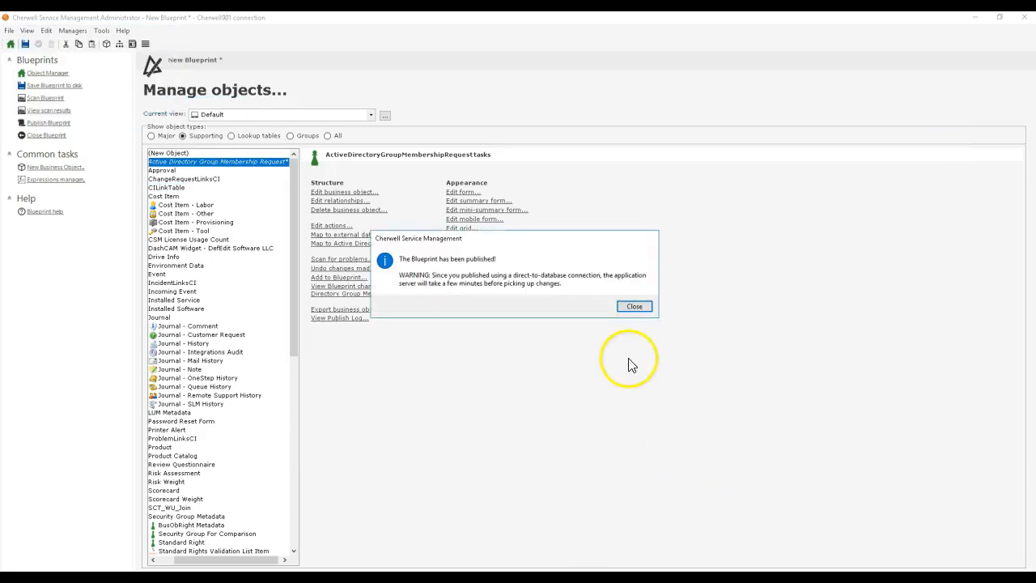
Step: Dismiss the publish confirmation, switch to Cherwell Service Management, and reload its definitions without saving the pending Customer - Internal changes
{"action": "left_click", "coordinate": [632, 306]}
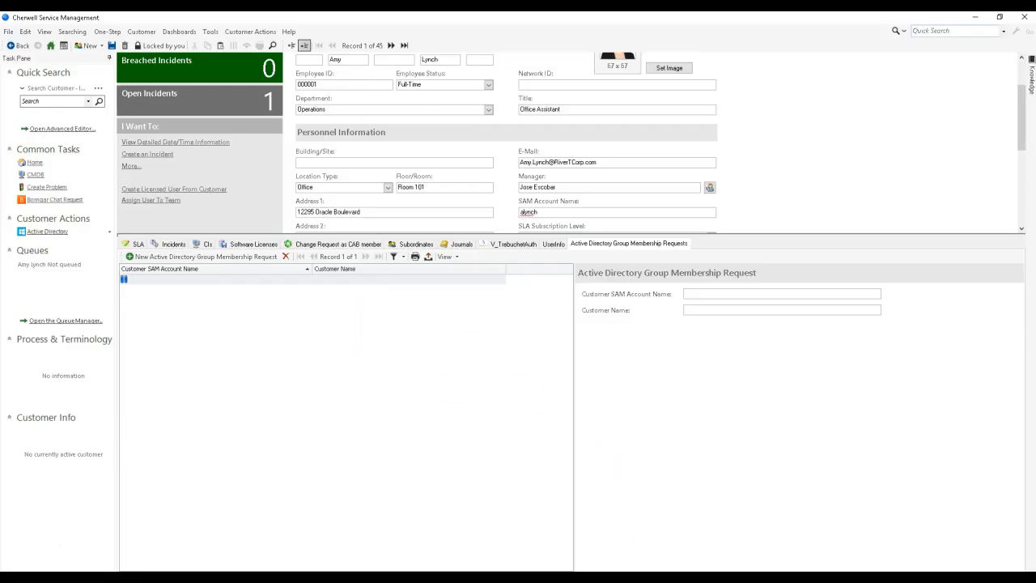
{"action": "left_click", "coordinate": [289, 32]}
{"action": "left_click", "coordinate": [300, 57]}
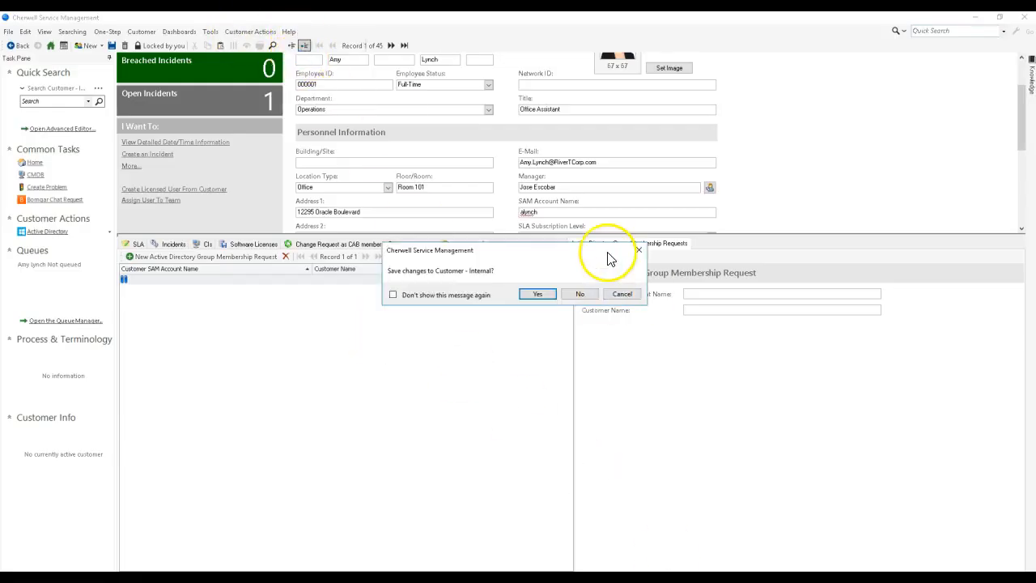
{"action": "left_click", "coordinate": [584, 292]}
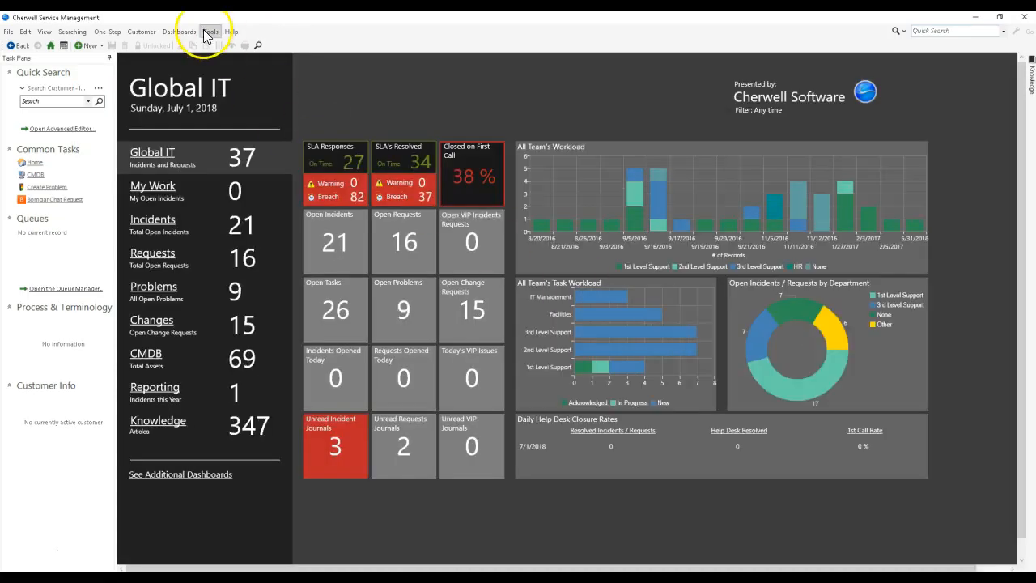
Step: List all internal customers sorted by first name, and show the Active Directory Group Membership Requests of employee 000001
{"action": "left_click", "coordinate": [208, 36]}
{"action": "left_click", "coordinate": [396, 111]}
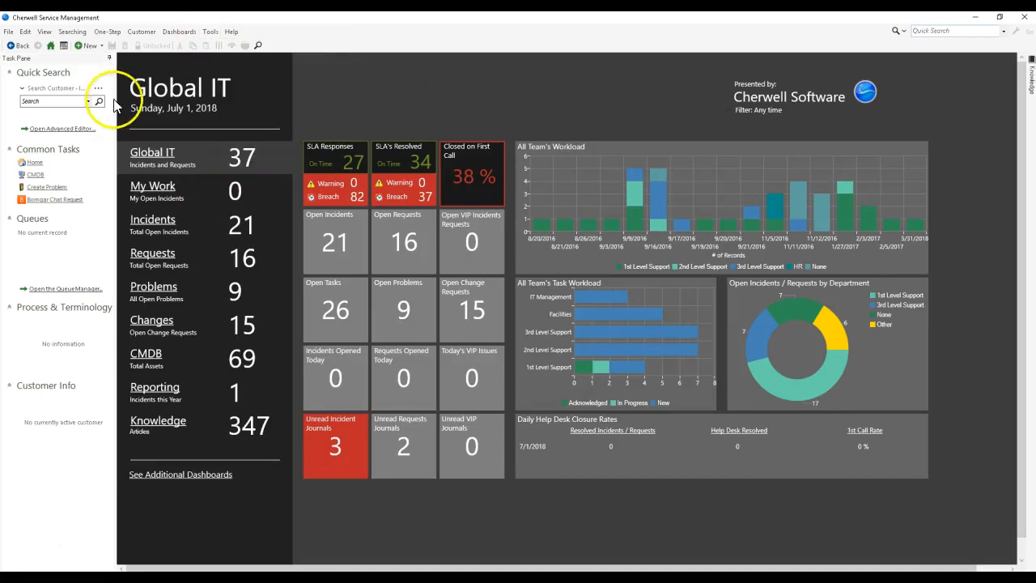
{"action": "left_click", "coordinate": [98, 101]}
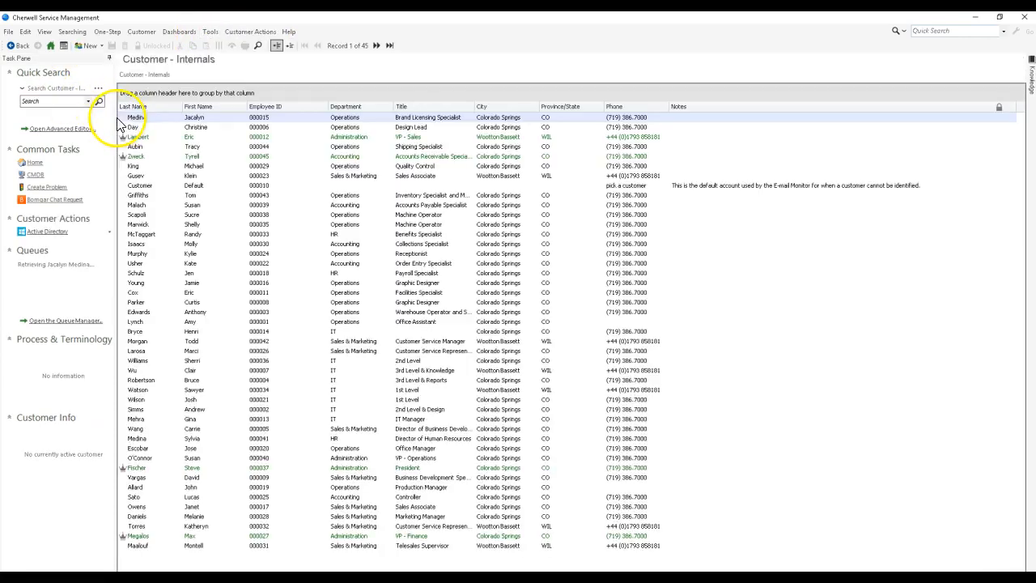
{"action": "left_click", "coordinate": [198, 106]}
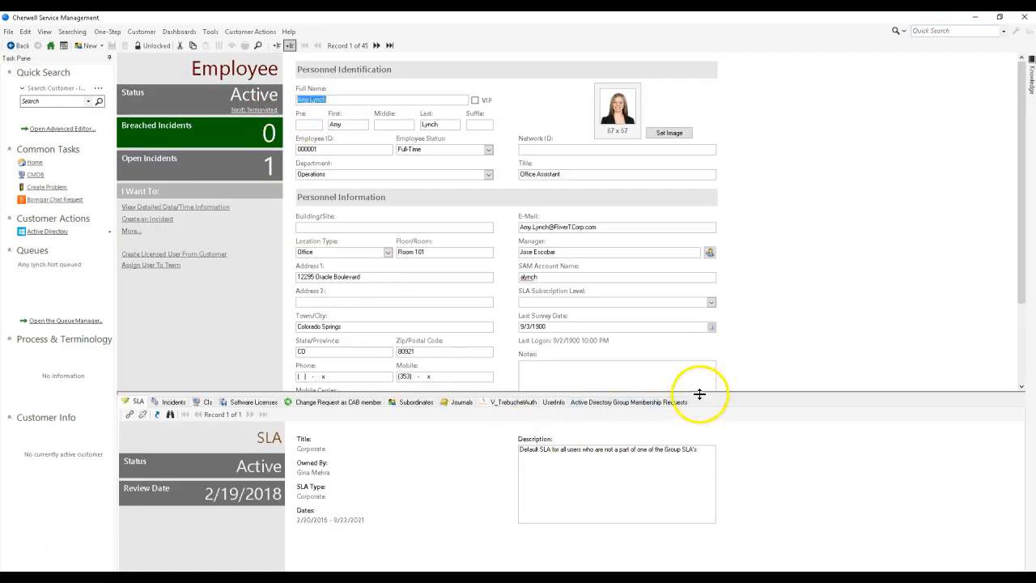
{"action": "left_click_drag", "start_coordinate": [699, 394], "coordinate": [694, 341]}
{"action": "left_click", "coordinate": [586, 350]}
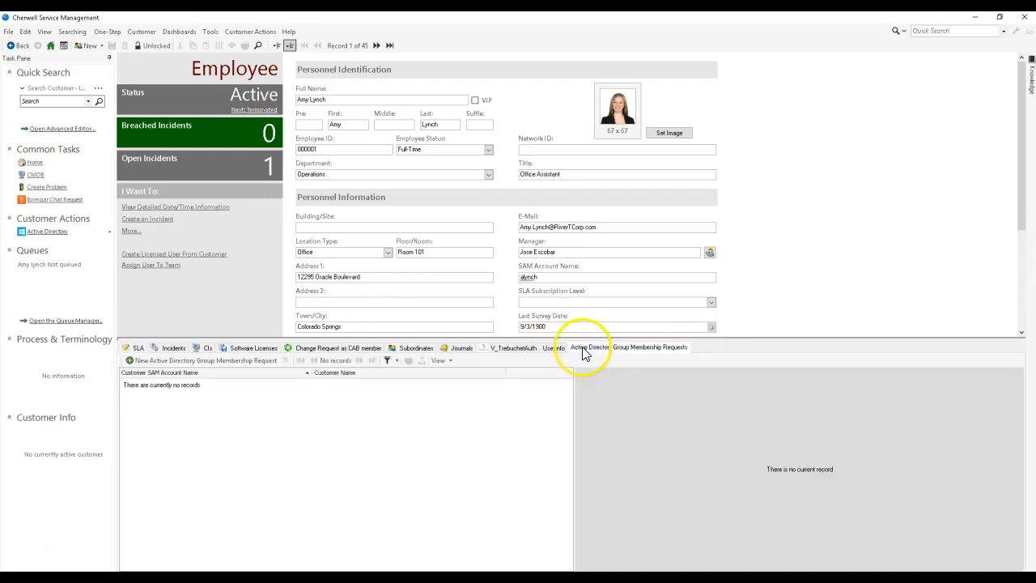
Step: Create a new Active Directory Group Membership Request and copy the customer's SAM account name and full name into it
{"action": "left_click", "coordinate": [174, 361]}
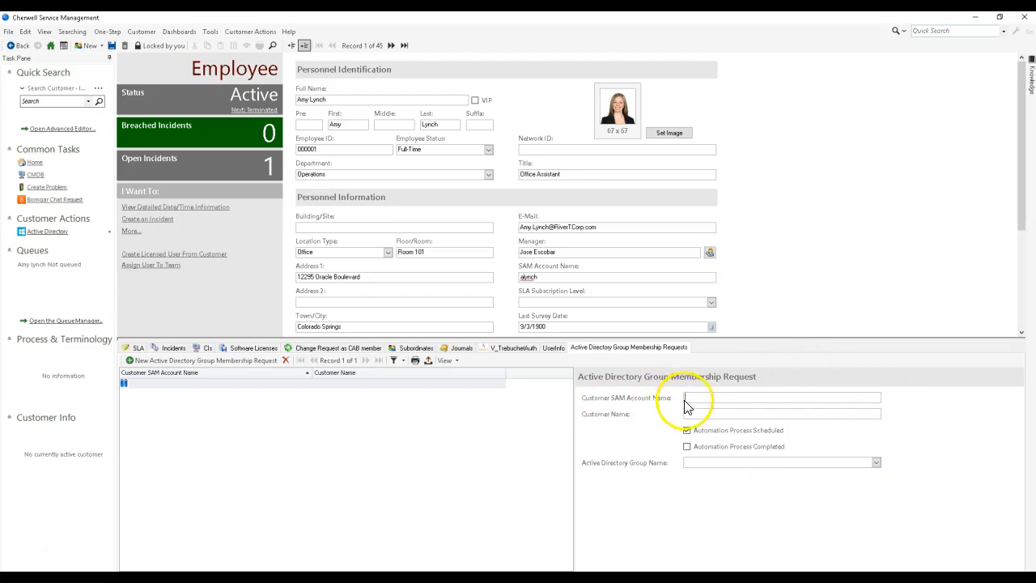
{"action": "double_click", "coordinate": [583, 277]}
{"action": "left_click", "coordinate": [701, 414]}
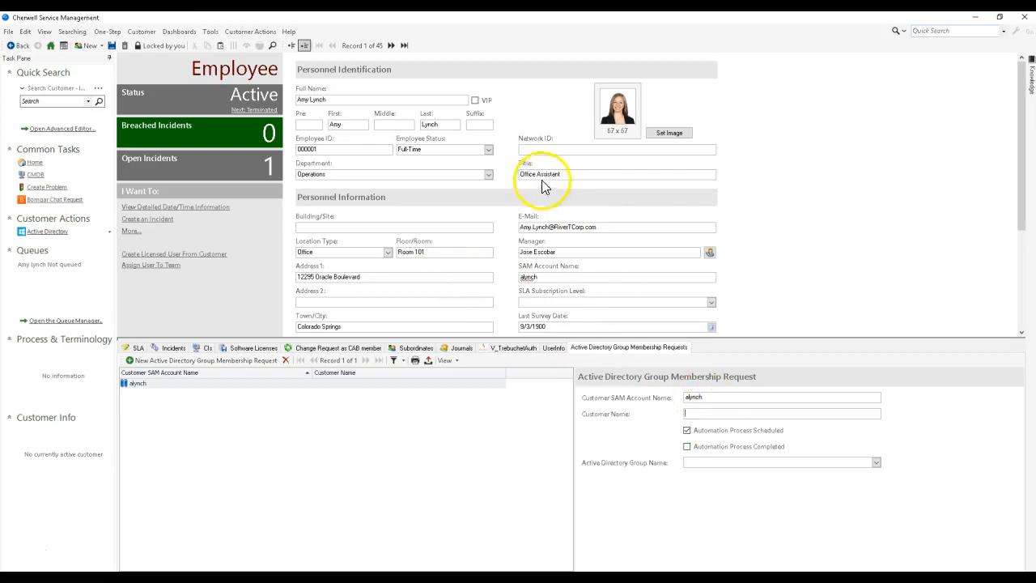
{"action": "left_click_drag", "start_coordinate": [350, 101], "coordinate": [267, 102]}
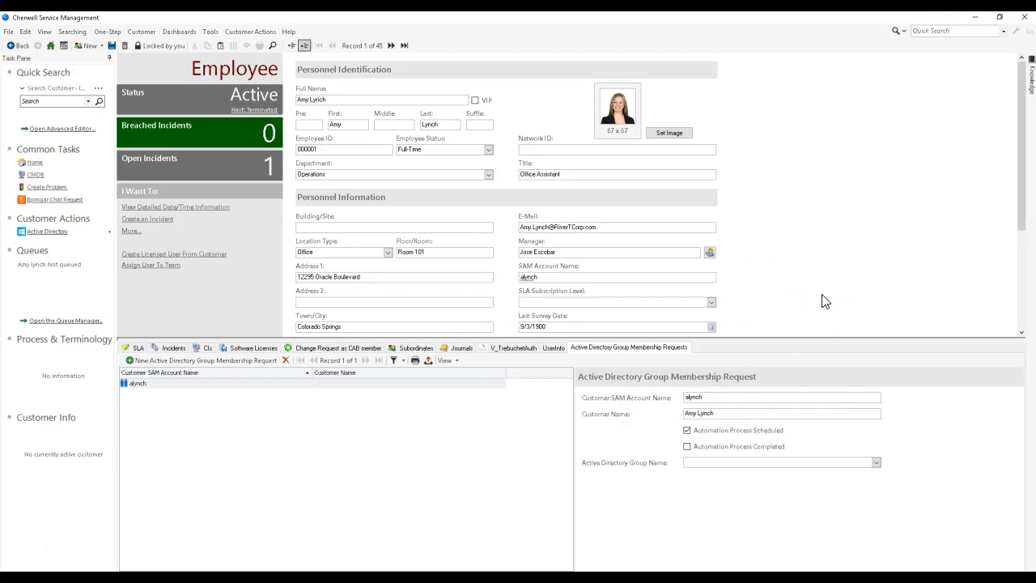
Step: Set the request's Active Directory Group Name to Cherwell_Test_Group and save the record
{"action": "left_click", "coordinate": [876, 462]}
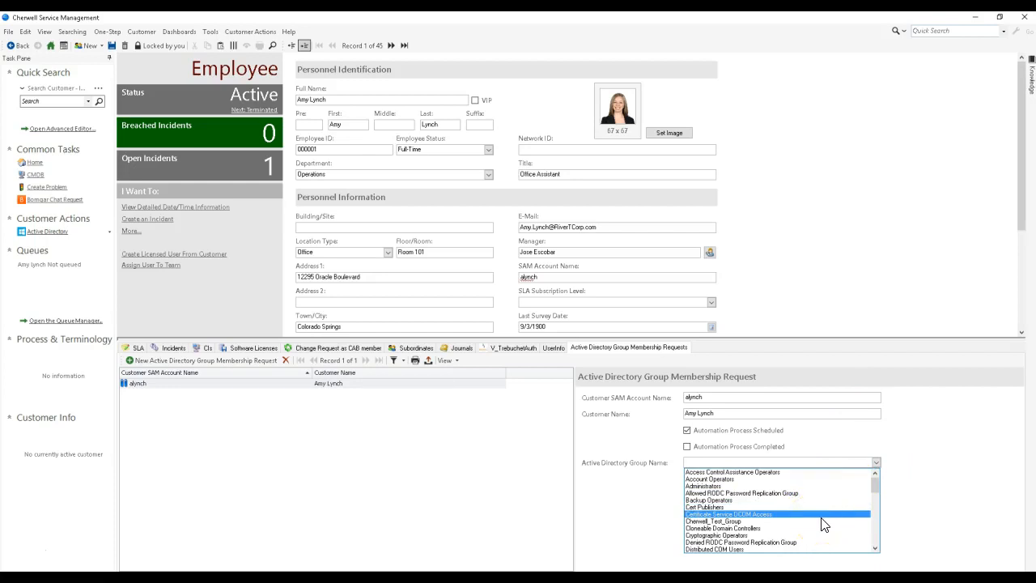
{"action": "scroll", "coordinate": [823, 526], "scroll_direction": "down", "scroll_amount": 3}
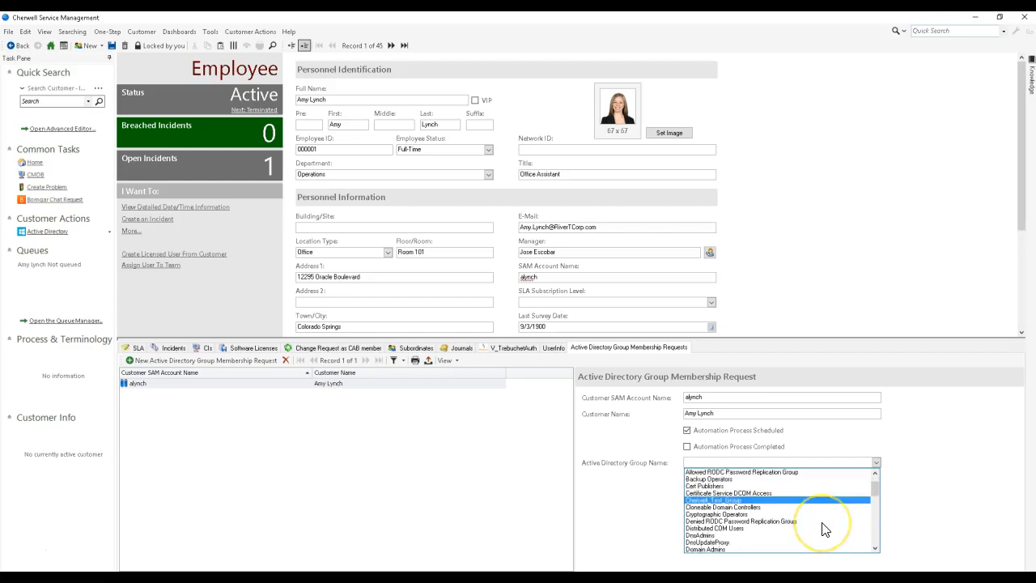
{"action": "scroll", "coordinate": [822, 528], "scroll_direction": "down", "scroll_amount": 3}
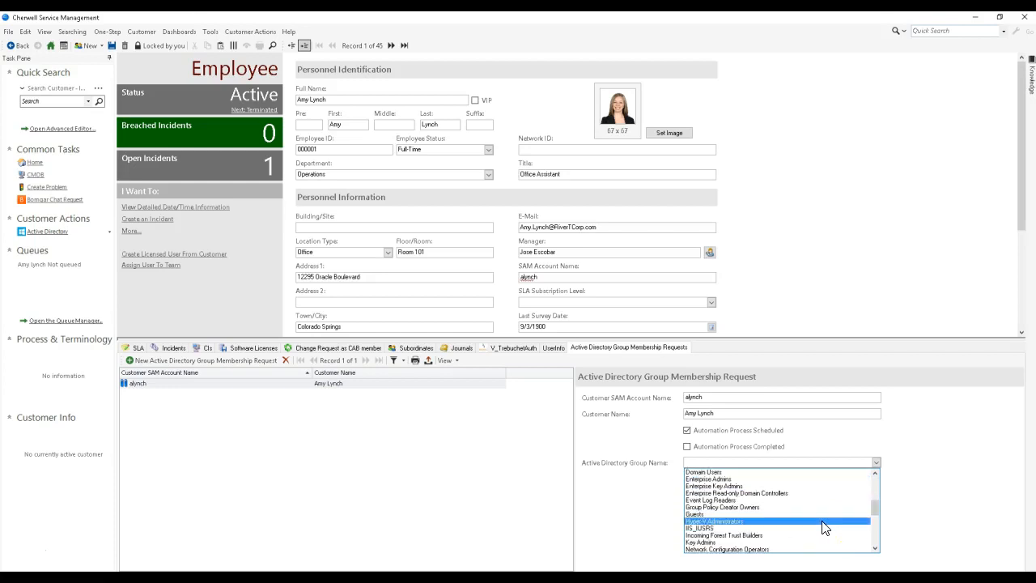
{"action": "scroll", "coordinate": [822, 528], "scroll_direction": "up", "scroll_amount": 6}
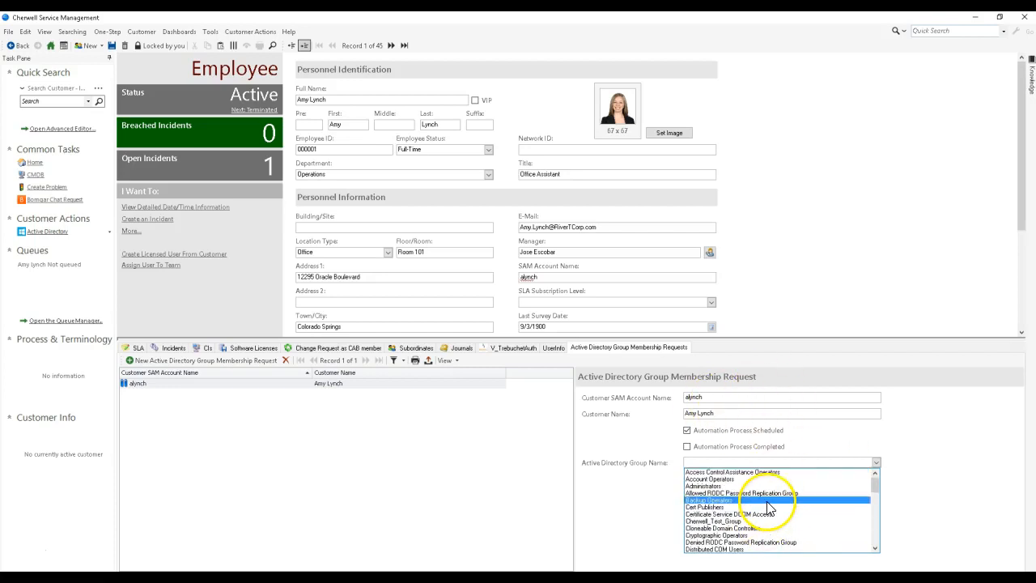
{"action": "scroll", "coordinate": [769, 508], "scroll_direction": "down", "scroll_amount": 1}
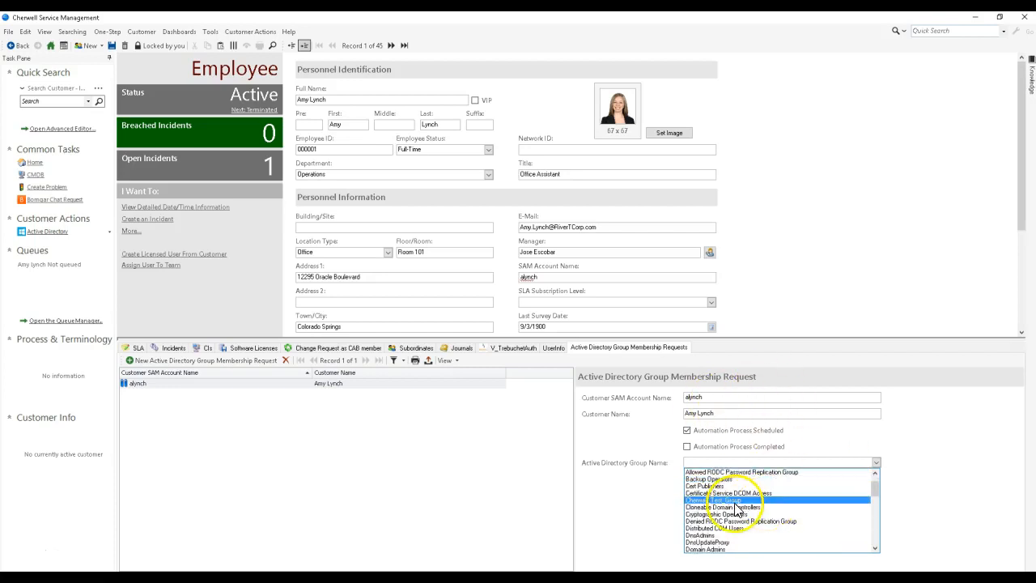
{"action": "left_click", "coordinate": [734, 501]}
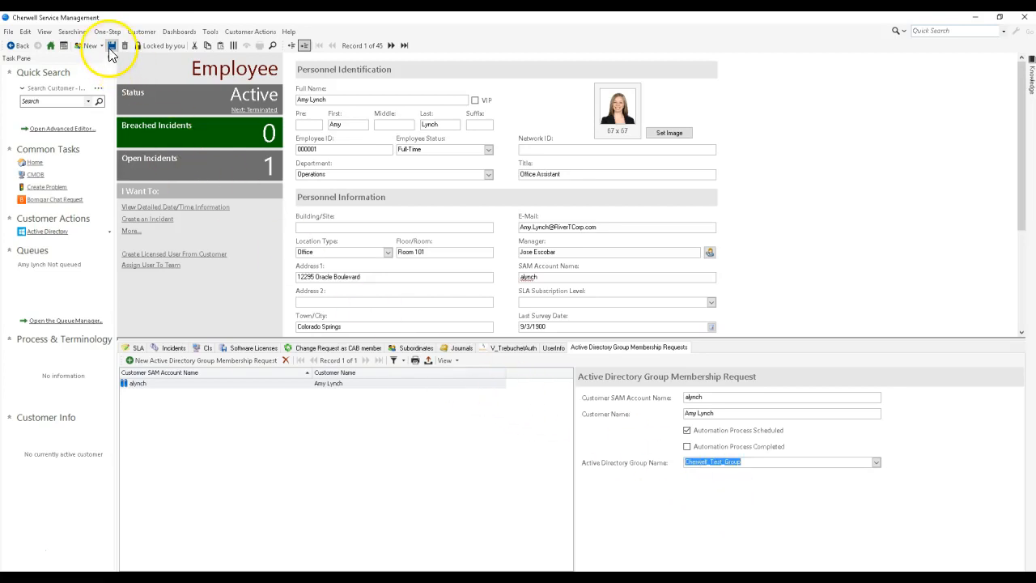
{"action": "left_click", "coordinate": [108, 46]}
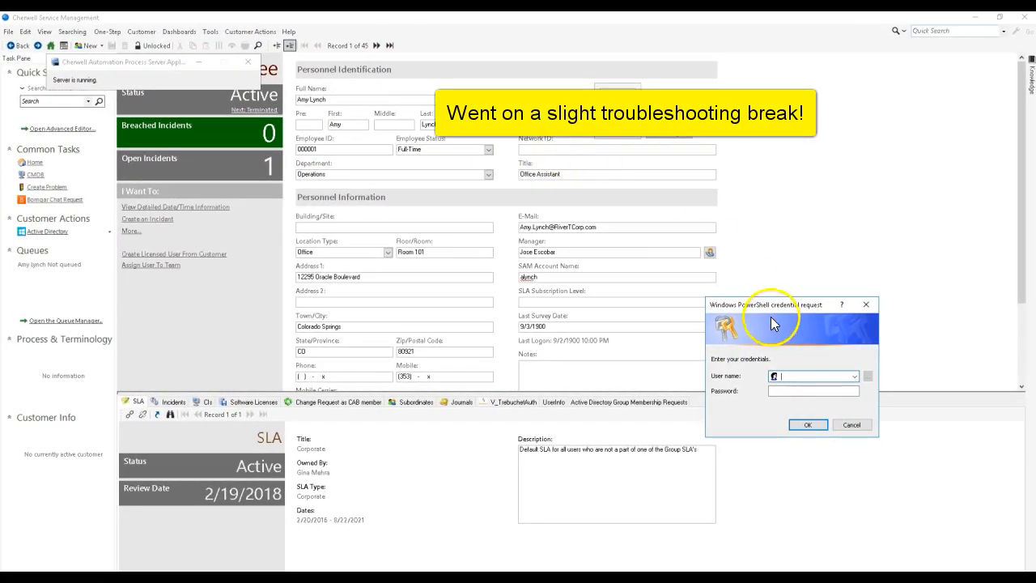
Step: Submit the Windows PowerShell credential request with user name Administrator and the account password
{"action": "left_click_drag", "start_coordinate": [773, 323], "coordinate": [460, 125]}
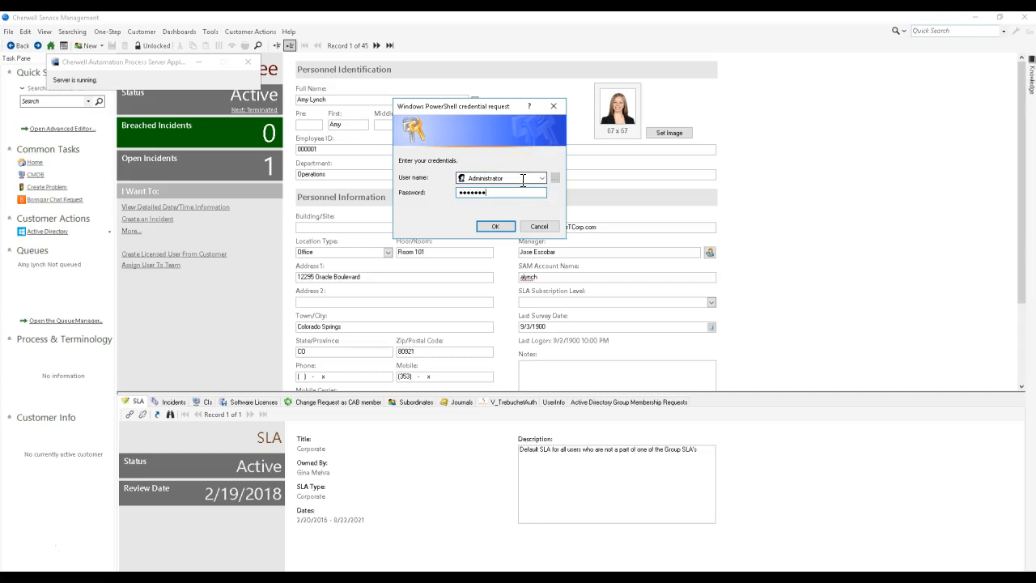
{"action": "key", "text": "Return"}
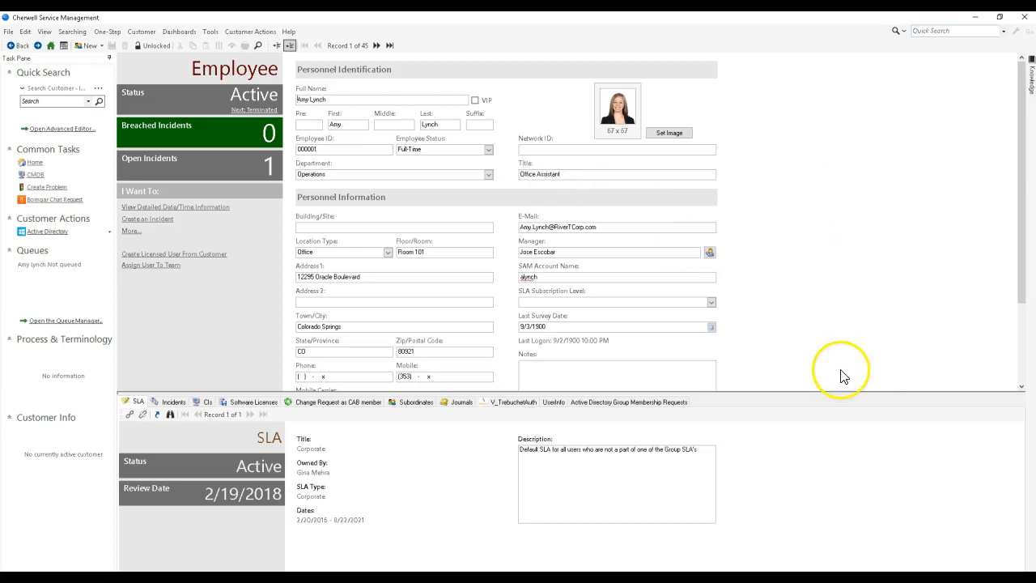
Step: Show the customer's Active Directory Group Membership Requests and open the Cherwell_Test_Group request as its own record
{"action": "left_click", "coordinate": [655, 403]}
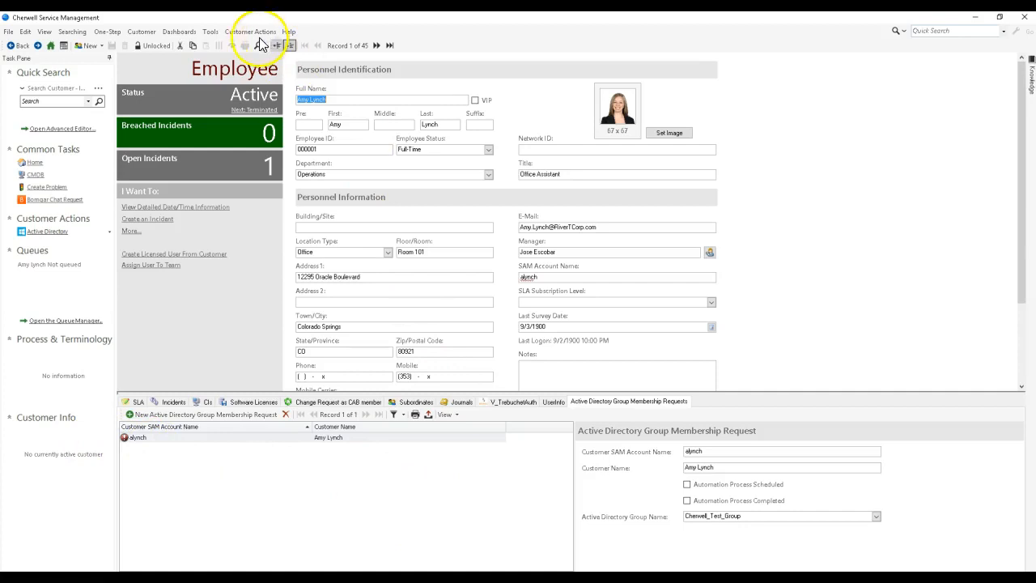
{"action": "left_click", "coordinate": [204, 32]}
{"action": "mouse_move", "coordinate": [108, 32]}
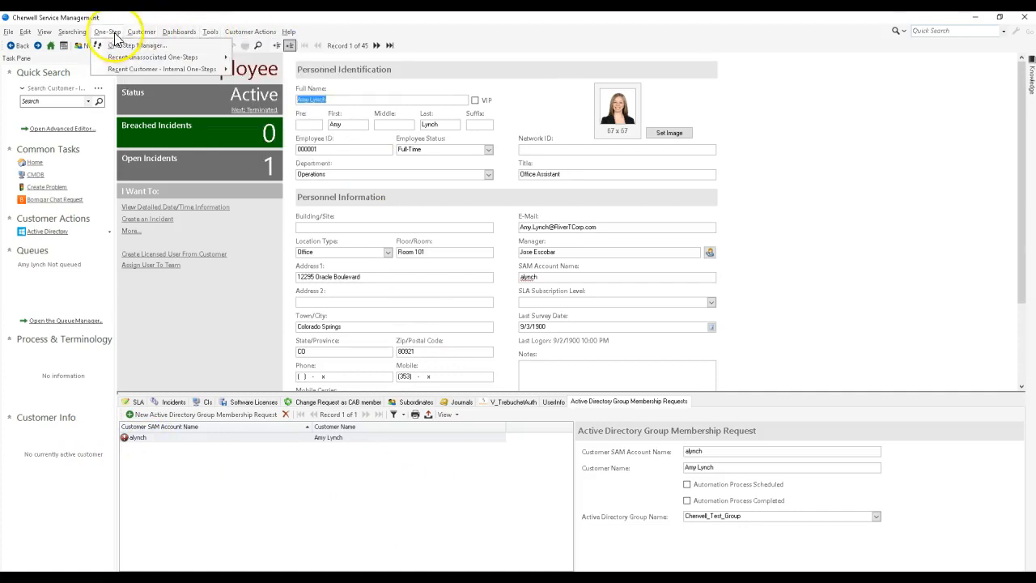
{"action": "mouse_move", "coordinate": [130, 71]}
{"action": "left_click", "coordinate": [271, 70]}
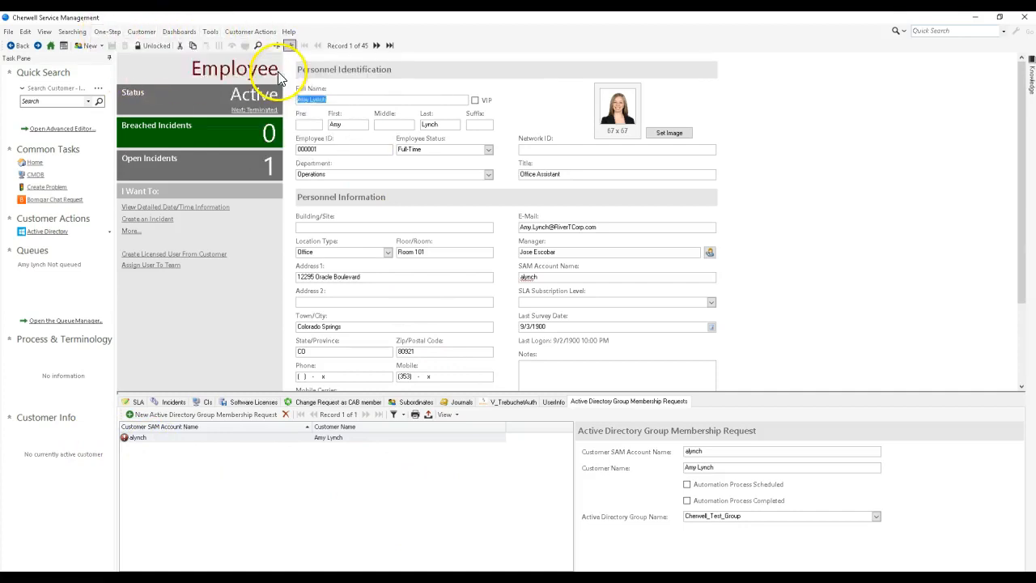
Step: Examine the automation processes run against the membership request, including the log details of the Add-ADGroup Member process
{"action": "left_click", "coordinate": [209, 32]}
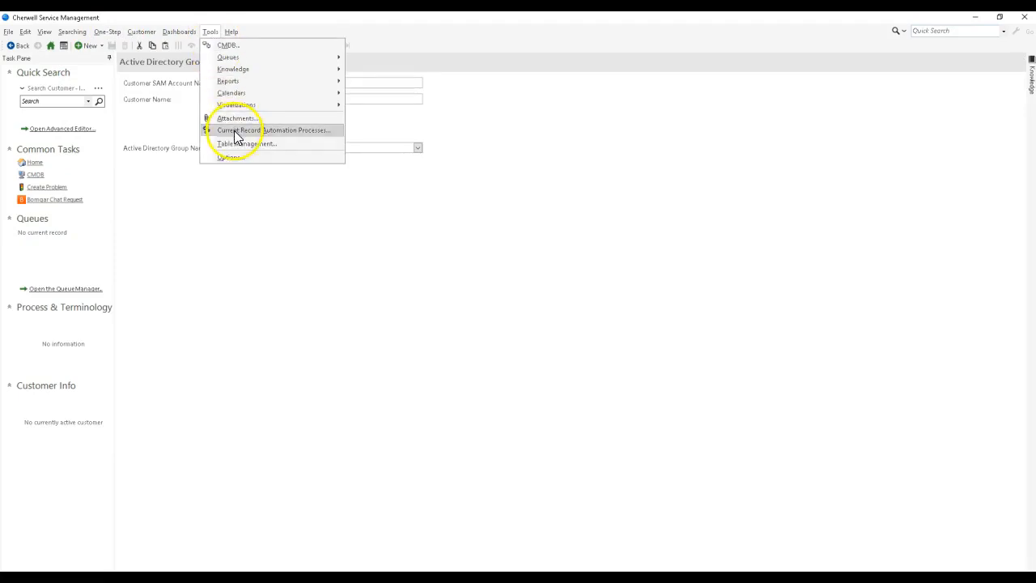
{"action": "left_click", "coordinate": [234, 130]}
{"action": "left_click_drag", "start_coordinate": [703, 198], "coordinate": [318, 169]}
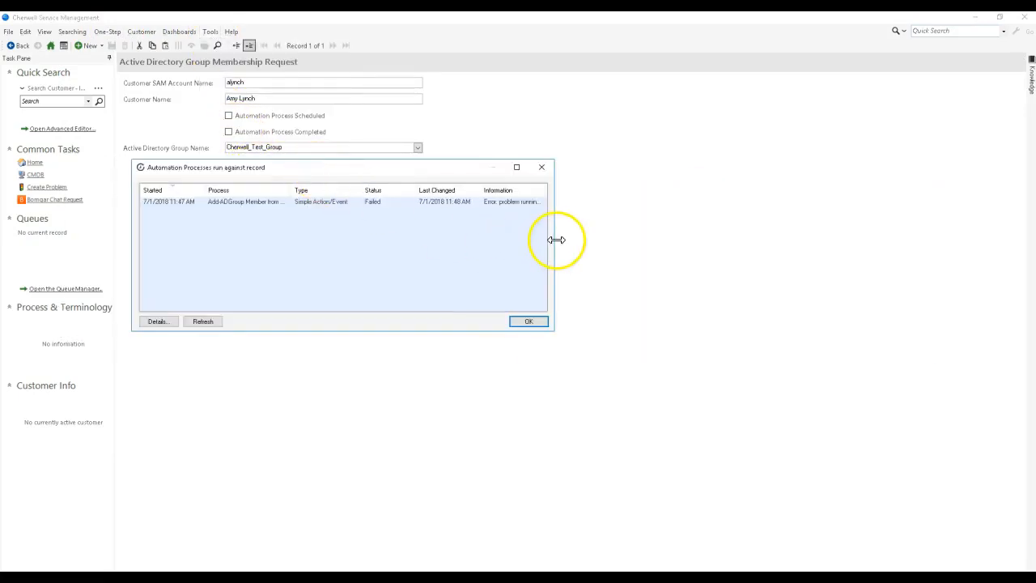
{"action": "left_click_drag", "start_coordinate": [556, 240], "coordinate": [835, 254]}
{"action": "left_click", "coordinate": [683, 205]}
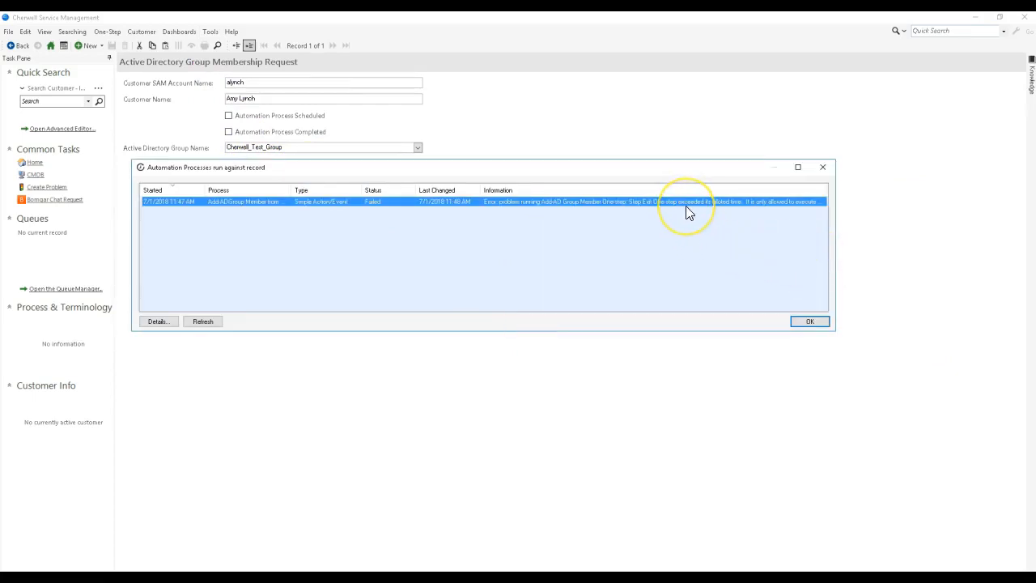
{"action": "double_click", "coordinate": [687, 204]}
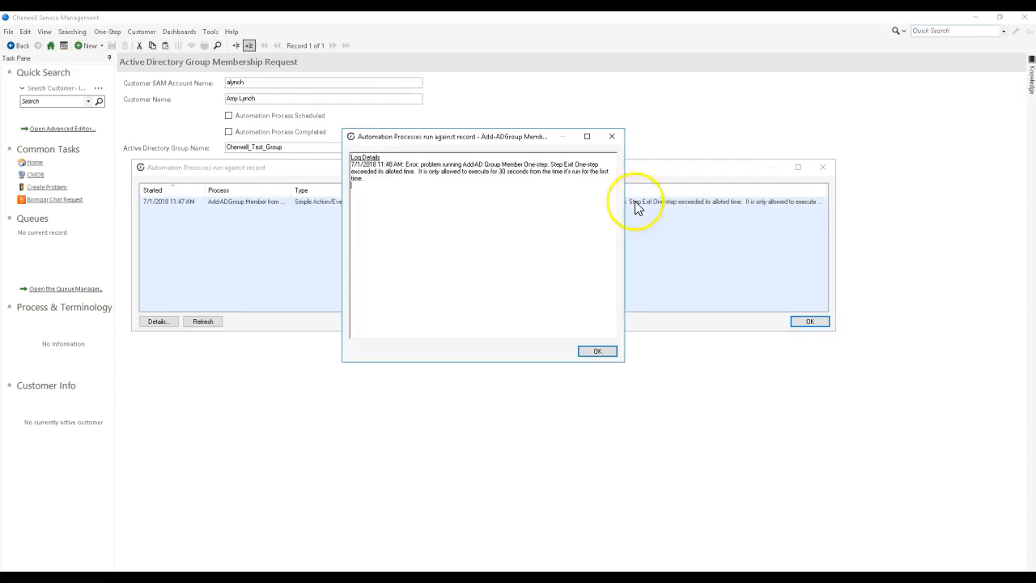
{"action": "left_click", "coordinate": [612, 138]}
{"action": "left_click", "coordinate": [822, 168]}
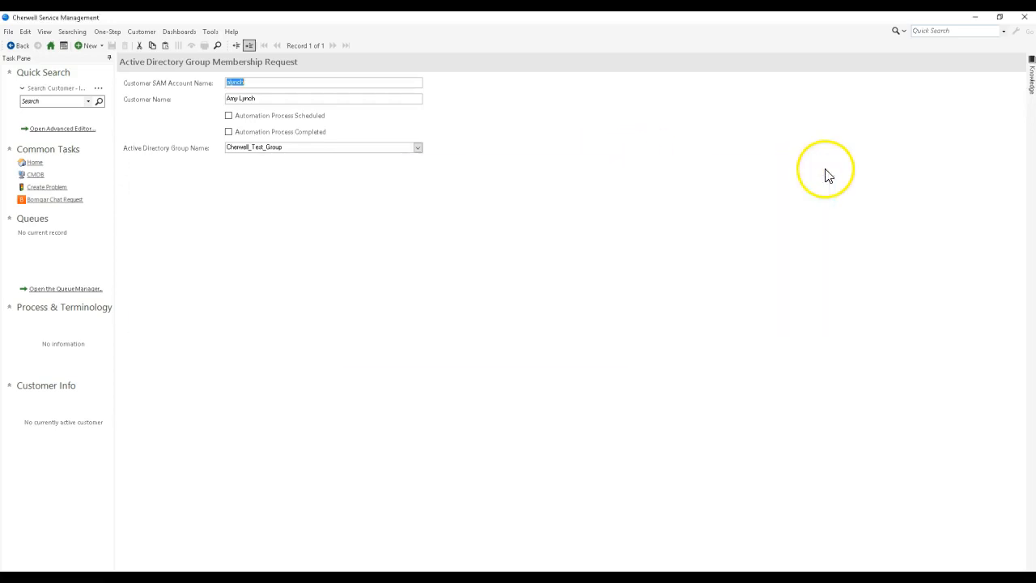
Step: Reload the client's business object definitions and switch to Cherwell Service Management Administrator
{"action": "left_click", "coordinate": [232, 35]}
{"action": "left_click", "coordinate": [245, 57]}
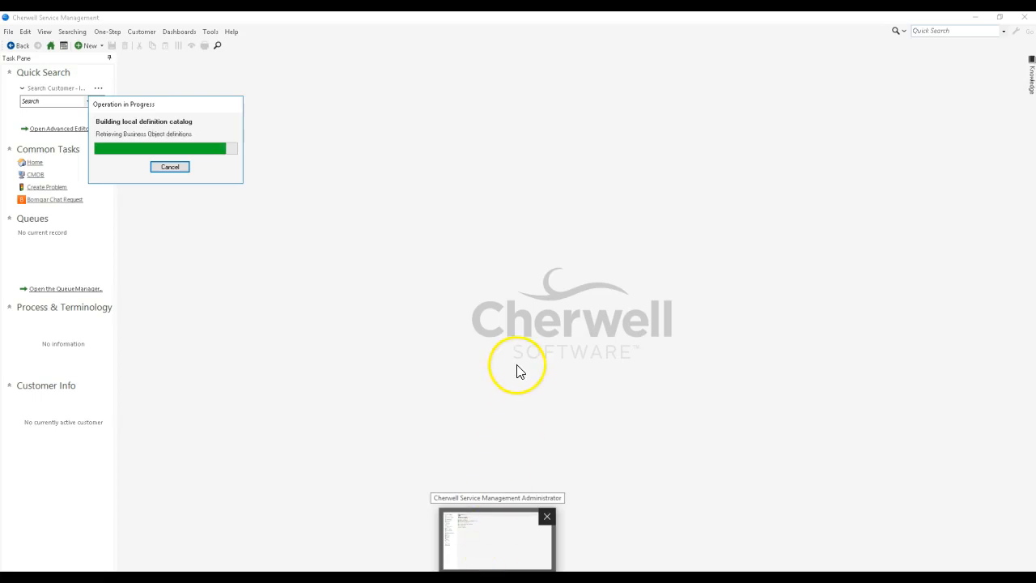
{"action": "key", "text": "alt+Tab"}
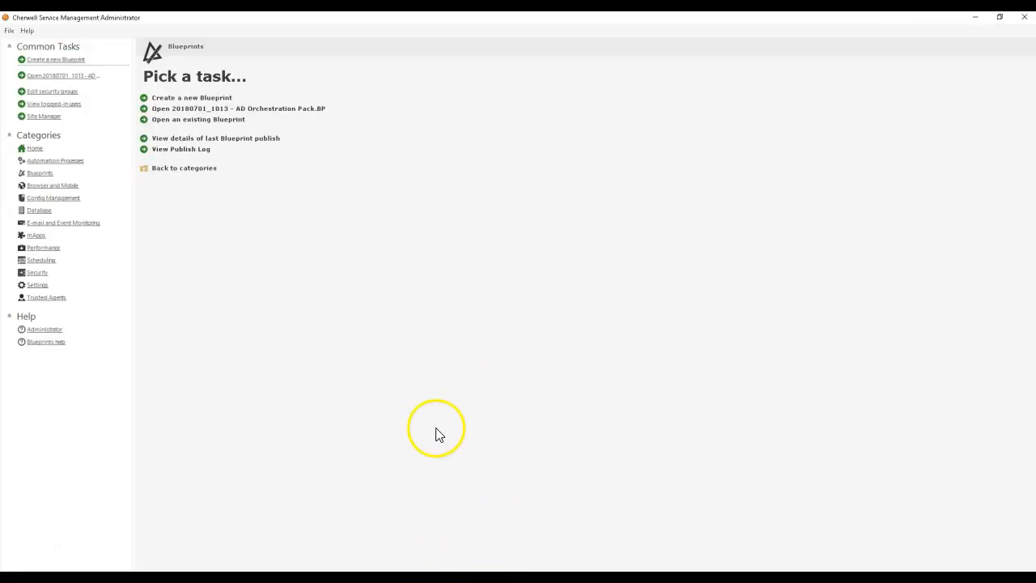
Step: Open Task Manager with full details and check the status of the Cherwell services
{"action": "right_click", "coordinate": [890, 577]}
{"action": "left_click", "coordinate": [897, 539]}
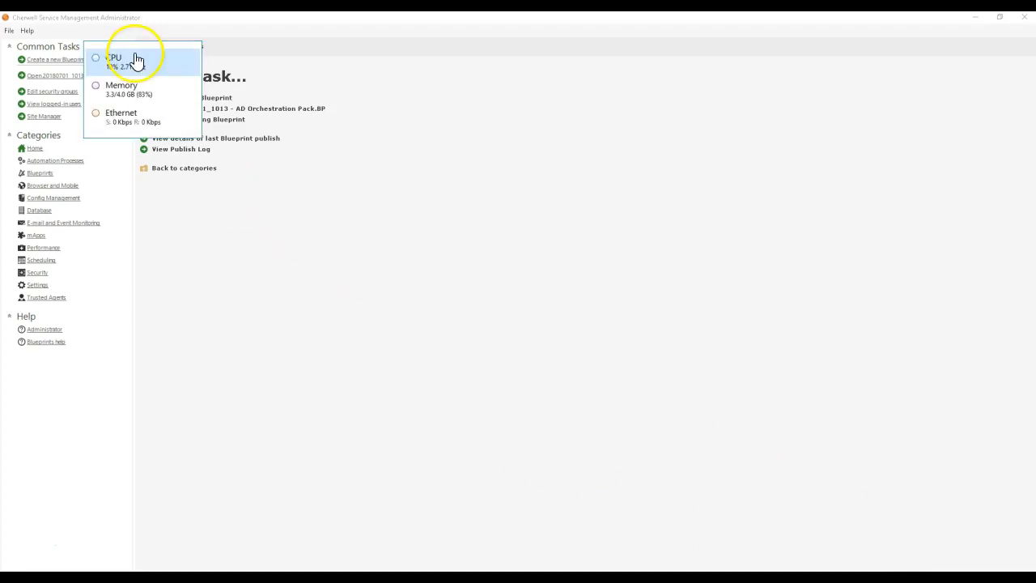
{"action": "double_click", "coordinate": [135, 62]}
{"action": "left_click", "coordinate": [225, 77]}
{"action": "scroll", "coordinate": [267, 215], "scroll_direction": "down", "scroll_amount": 10}
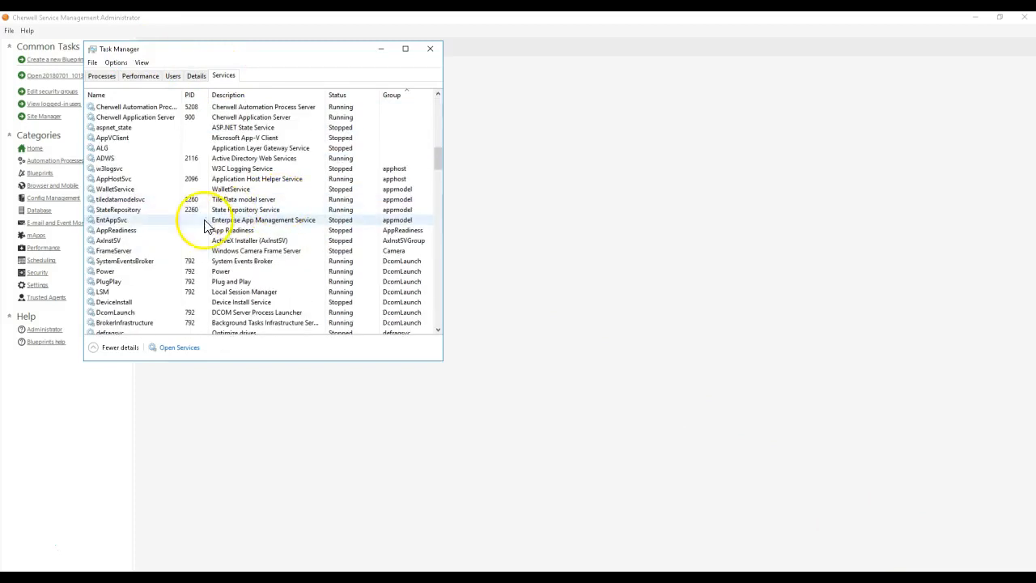
{"action": "scroll", "coordinate": [153, 134], "scroll_direction": "up", "scroll_amount": 2}
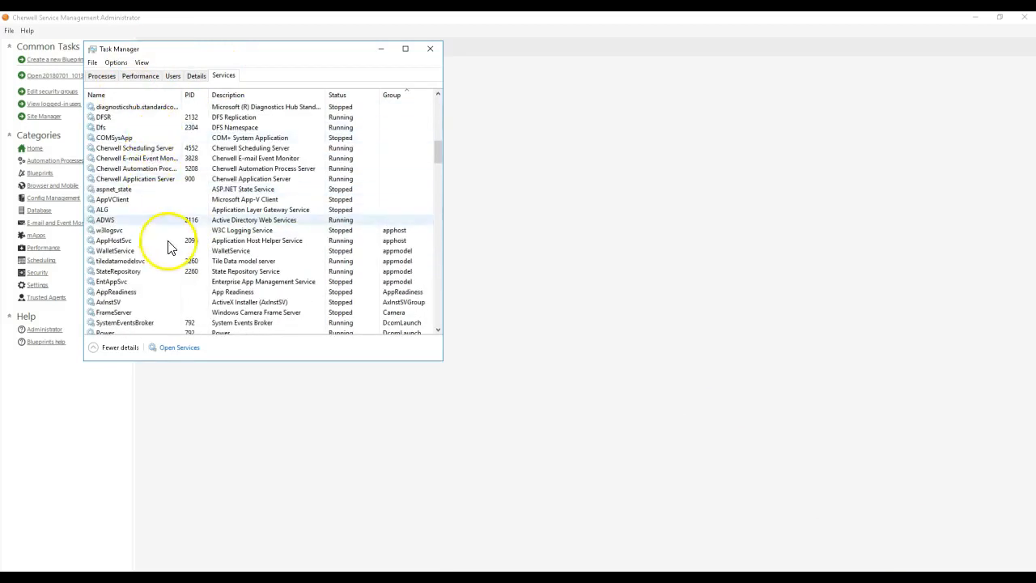
Step: Open the Windows Services console and show the log-on settings of the Cherwell Automation Process Server service
{"action": "left_click", "coordinate": [189, 352]}
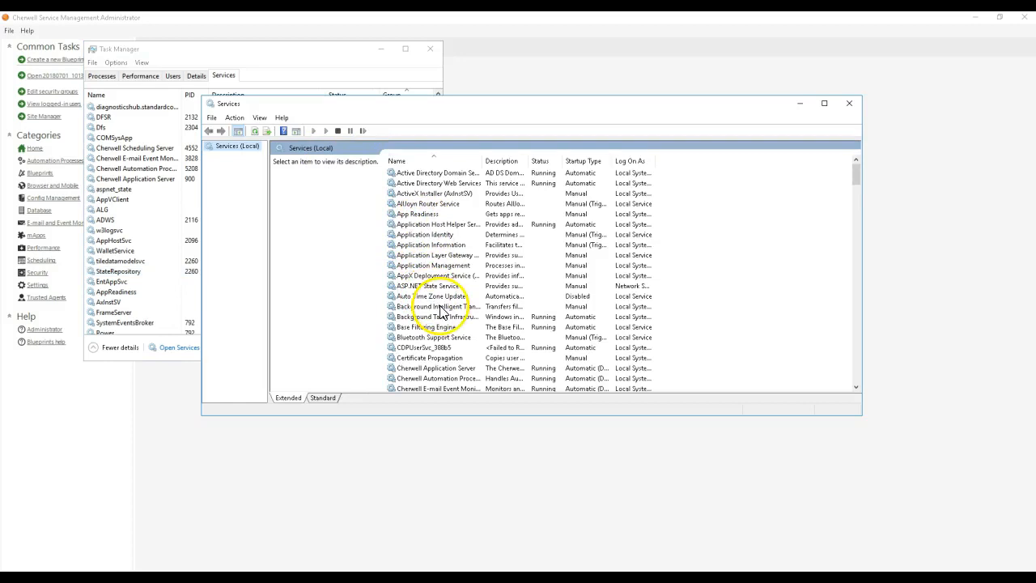
{"action": "scroll", "coordinate": [433, 300], "scroll_direction": "down", "scroll_amount": 4}
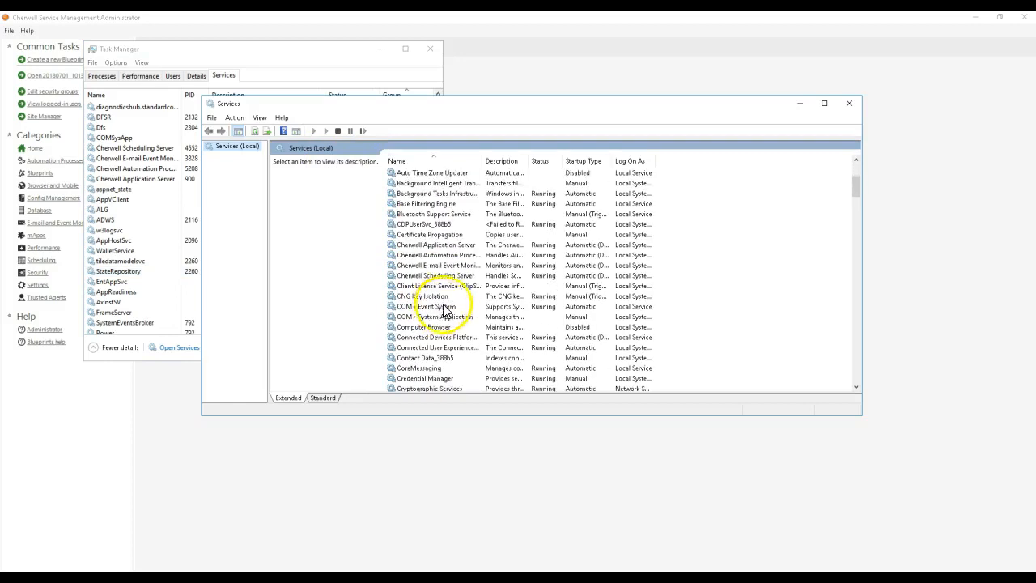
{"action": "left_click", "coordinate": [453, 255]}
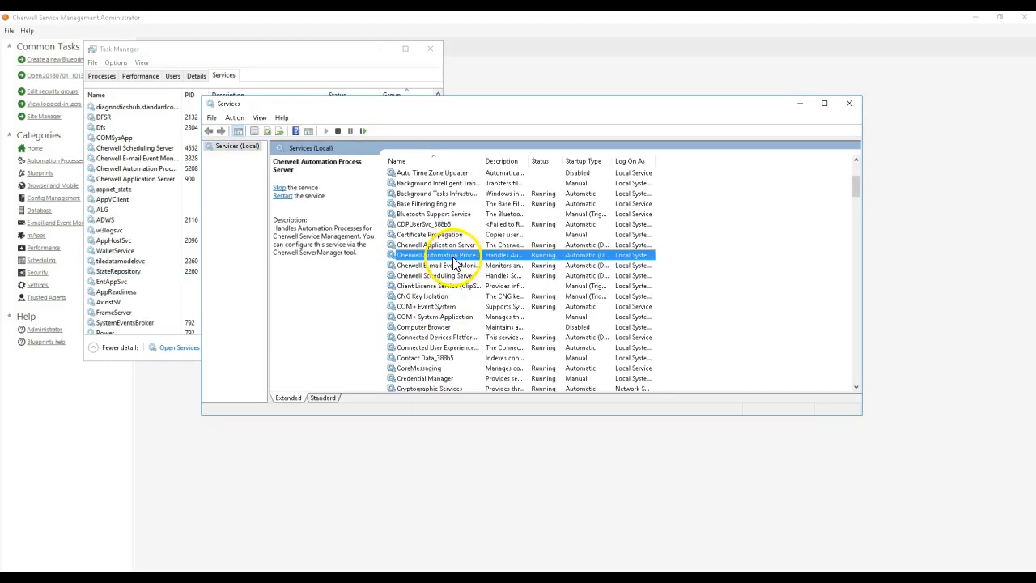
{"action": "double_click", "coordinate": [453, 255]}
{"action": "left_click", "coordinate": [465, 155]}
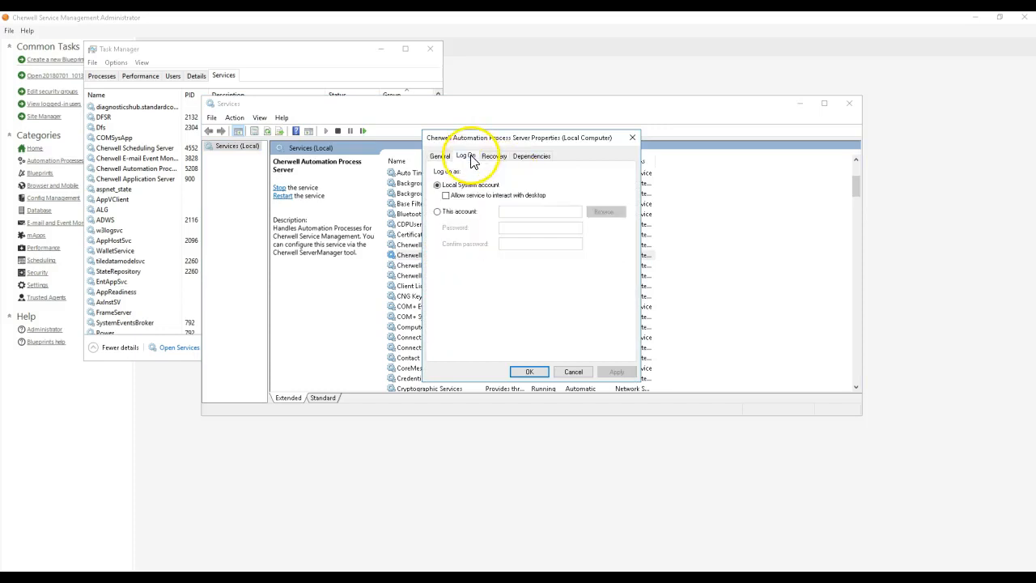
Step: Set the Cherwell Automation Process Server service to log on with the directory account Cherwell_Ldap
{"action": "left_click", "coordinate": [455, 211]}
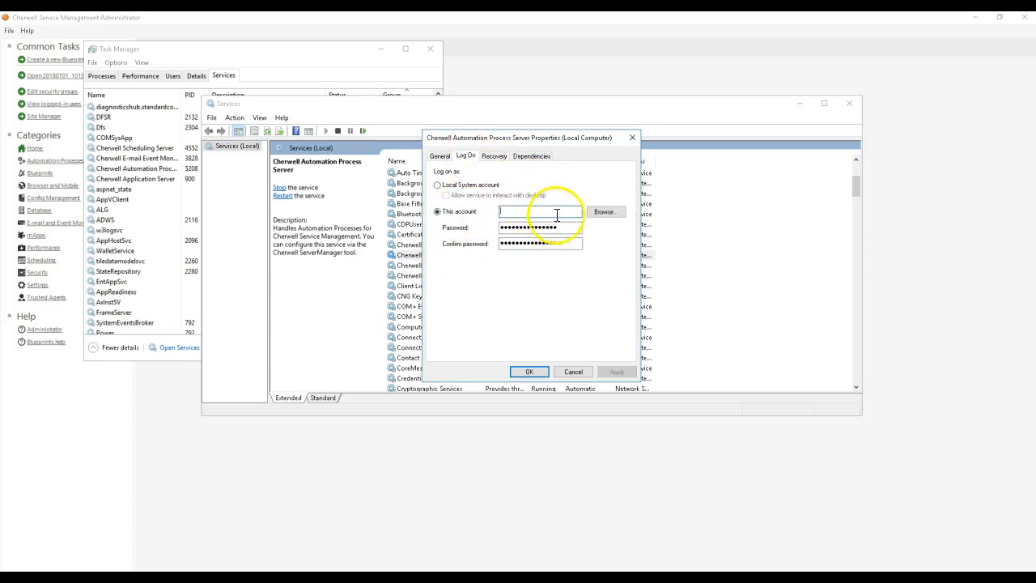
{"action": "left_click", "coordinate": [603, 212]}
{"action": "left_click_drag", "start_coordinate": [527, 147], "coordinate": [253, 77]}
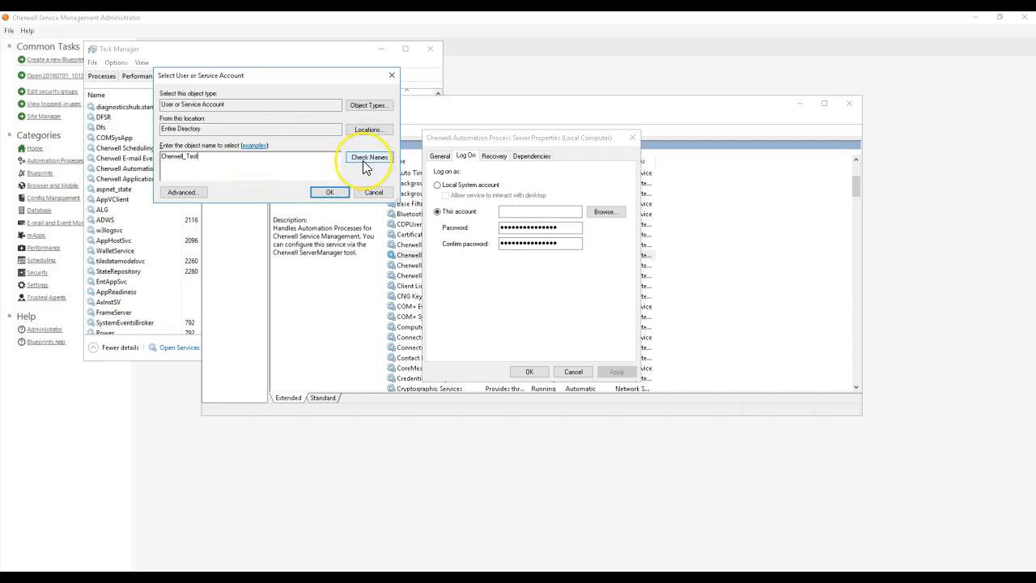
{"action": "type", "text": "Cherwell Service"}
{"action": "left_click", "coordinate": [329, 193]}
{"action": "left_click_drag", "start_coordinate": [539, 210], "coordinate": [671, 214]}
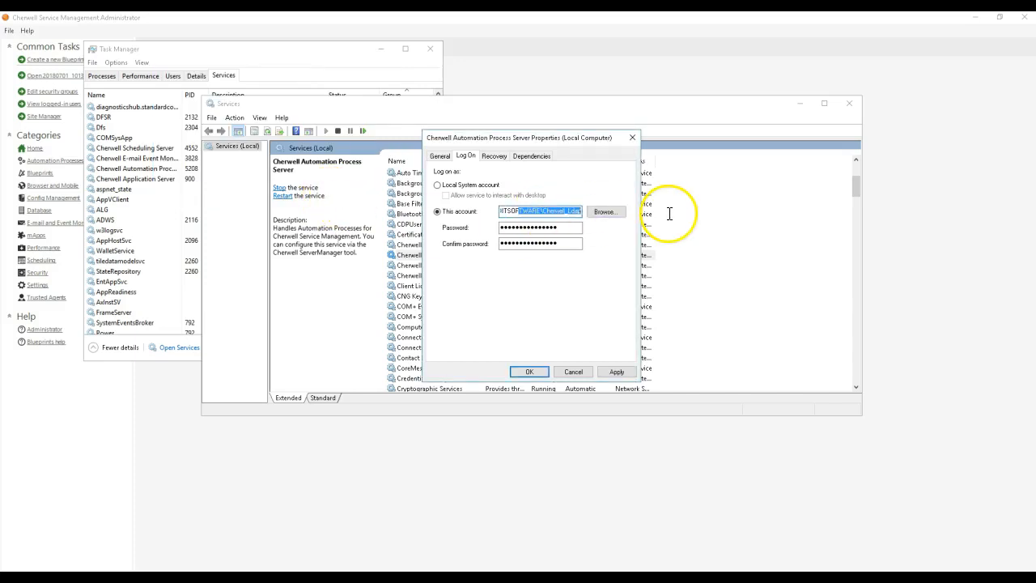
{"action": "left_click", "coordinate": [555, 214]}
Step: Enter and confirm the account password, apply the service's log-on change, and acknowledge the notices
{"action": "left_click", "coordinate": [558, 227]}
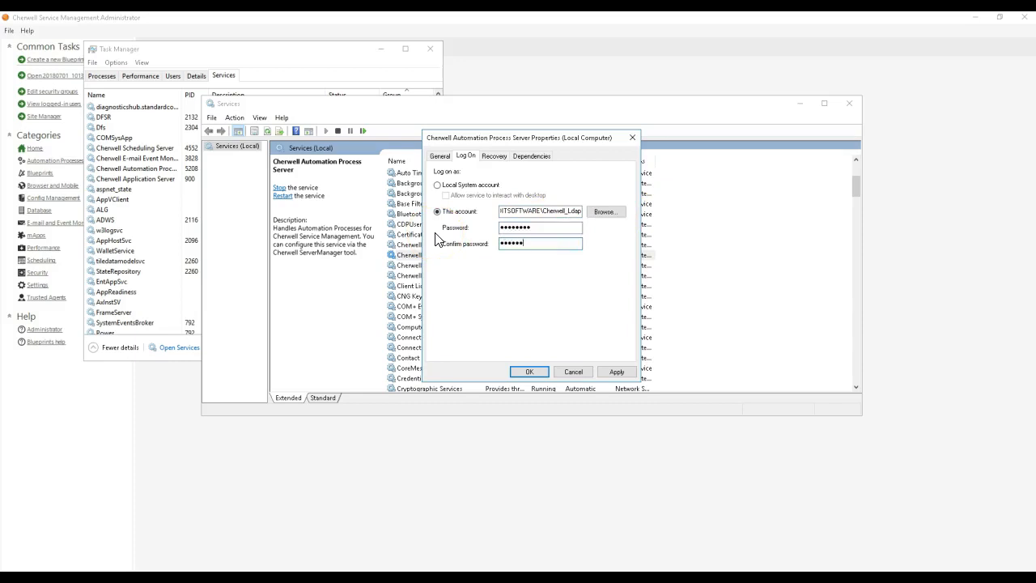
{"action": "left_click", "coordinate": [616, 372]}
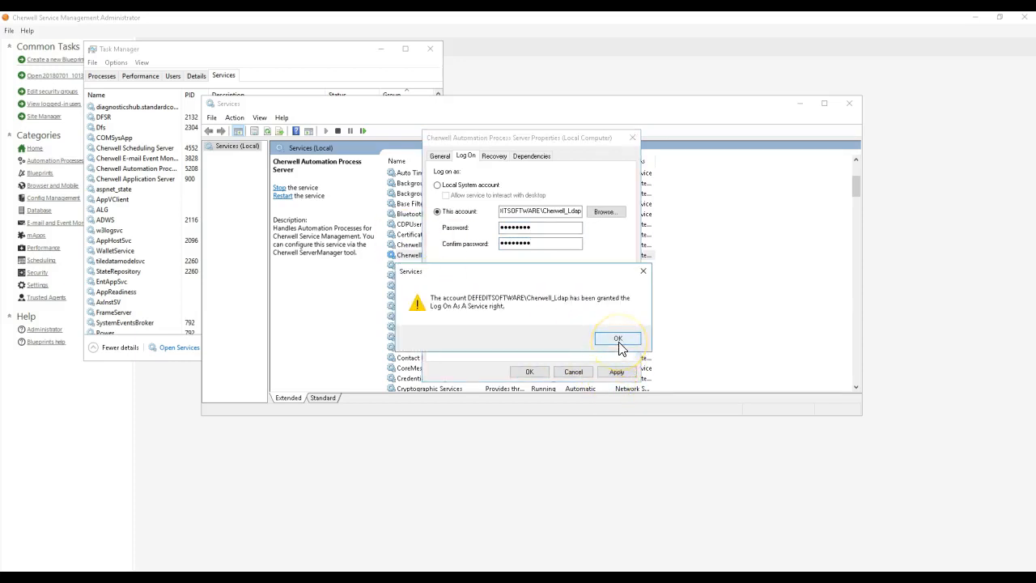
{"action": "left_click", "coordinate": [617, 340]}
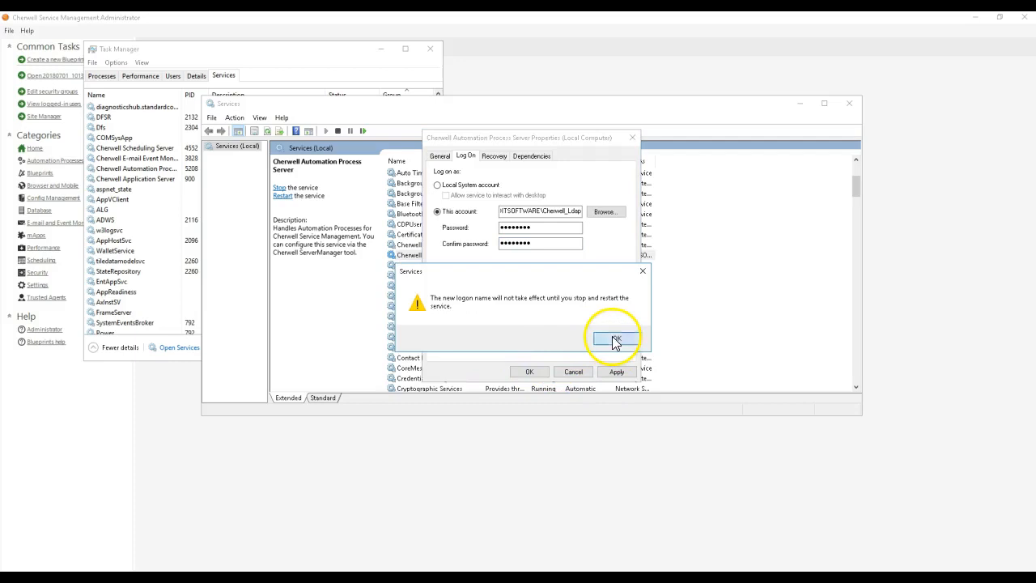
{"action": "left_click", "coordinate": [615, 340]}
{"action": "left_click", "coordinate": [529, 372]}
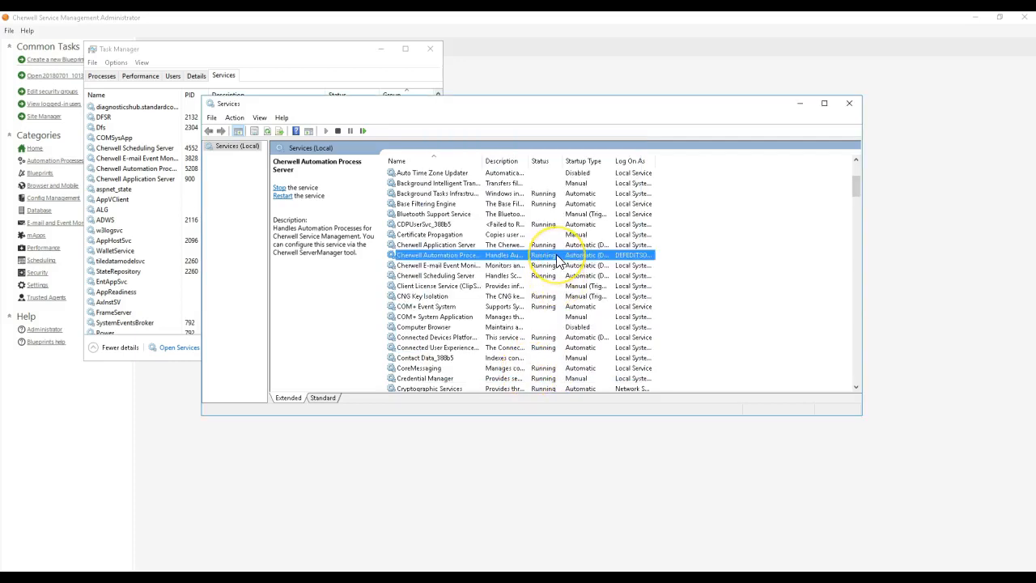
Step: Stop the Cherwell Automation Process Server service and run the server as an application, moving the Services console out of the way
{"action": "right_click", "coordinate": [557, 259]}
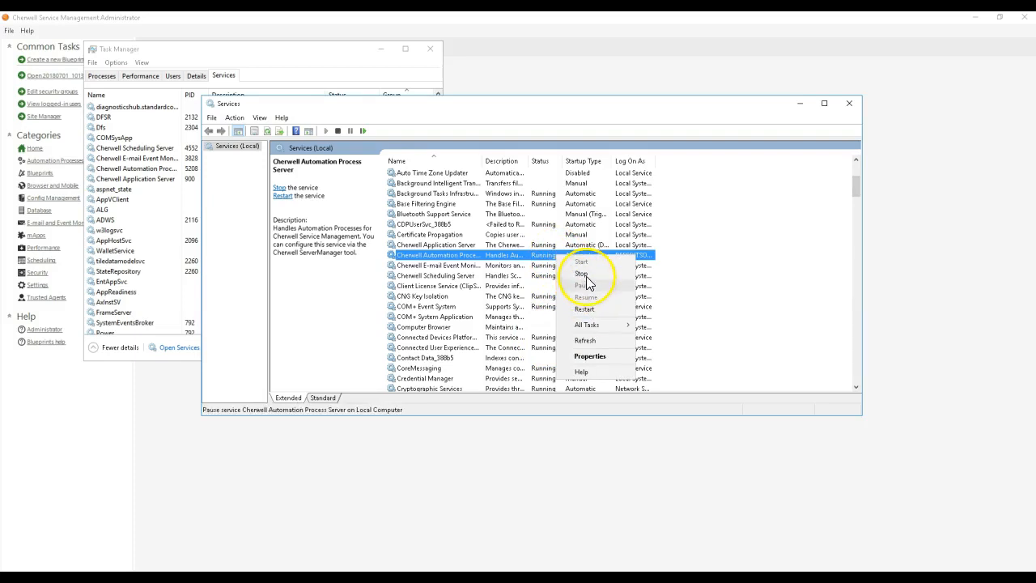
{"action": "left_click", "coordinate": [581, 274]}
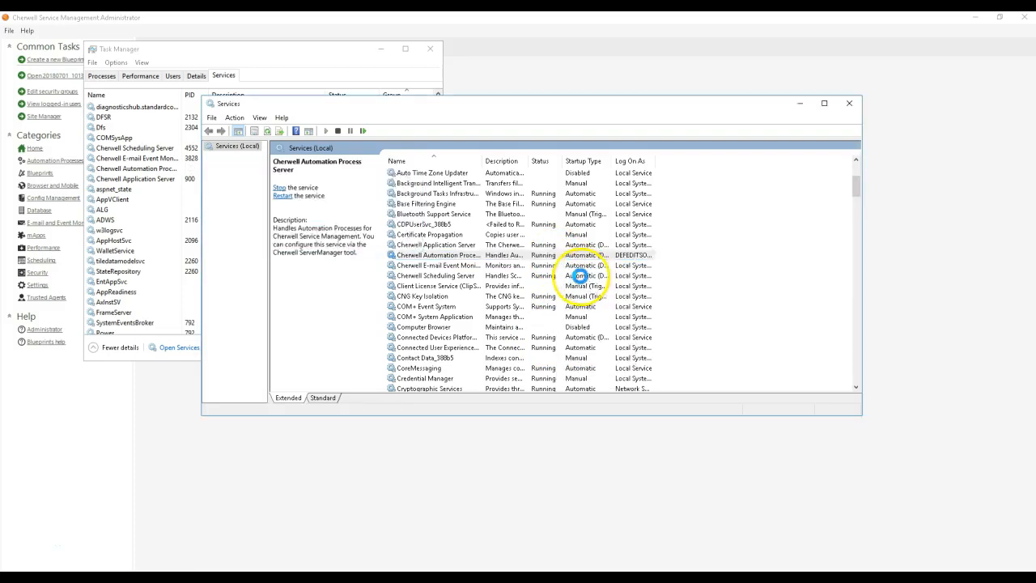
{"action": "left_click", "coordinate": [19, 544]}
{"action": "left_click", "coordinate": [800, 104]}
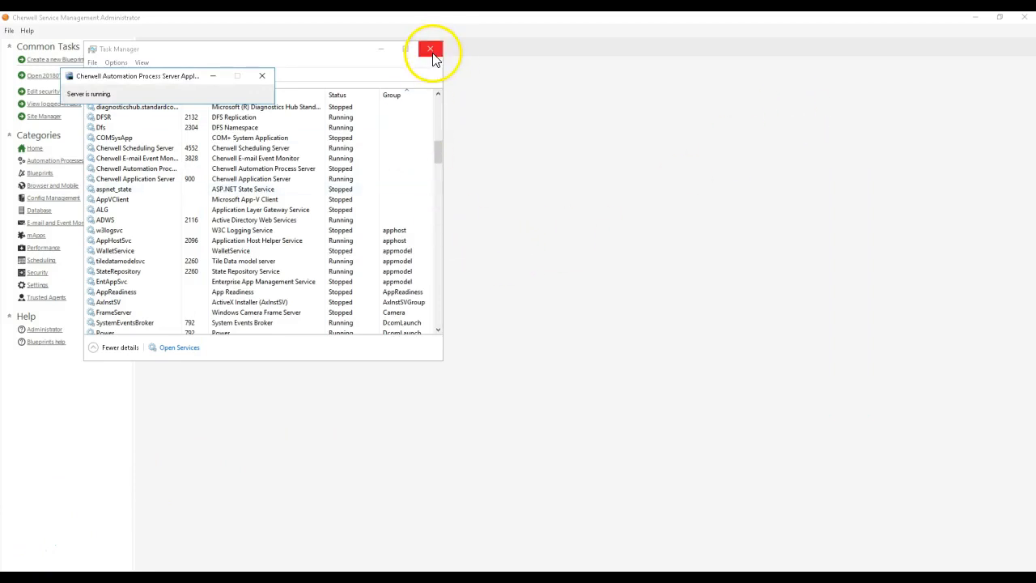
Step: Check the machine's performance in Task Manager and return to Cherwell Service Management Administrator
{"action": "left_click_drag", "start_coordinate": [343, 51], "coordinate": [539, 68]}
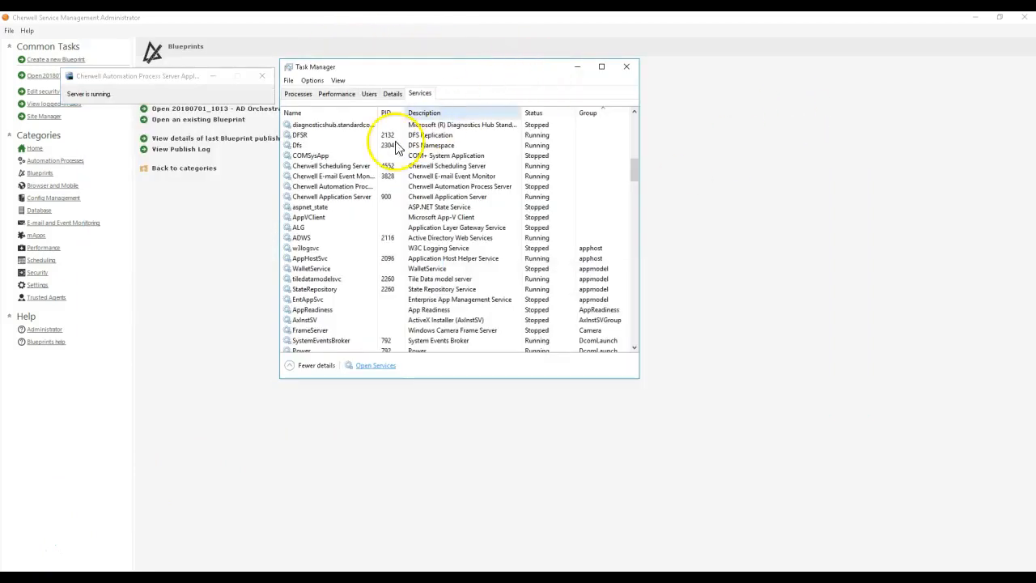
{"action": "left_click", "coordinate": [336, 94]}
{"action": "double_click", "coordinate": [330, 121]}
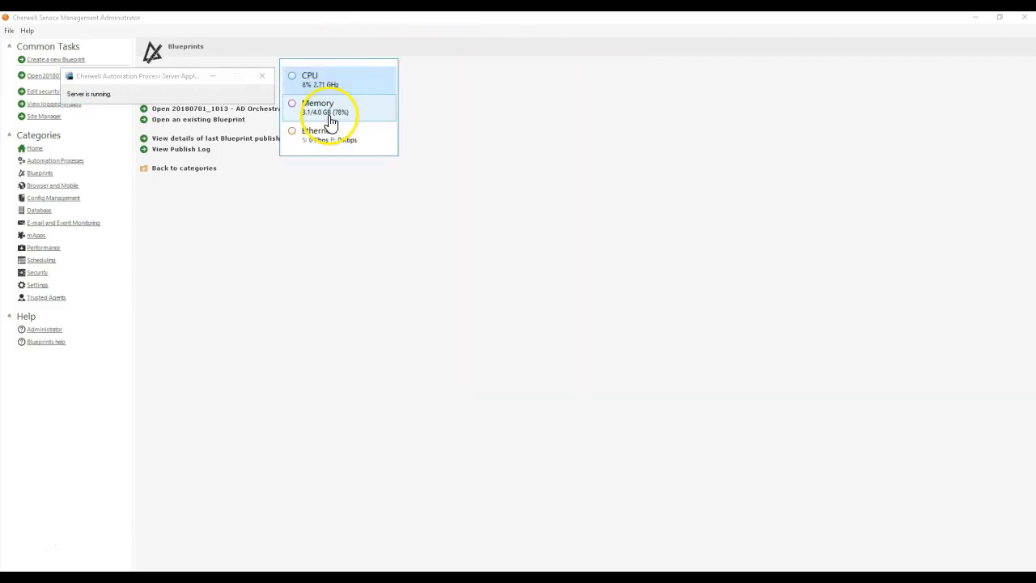
{"action": "left_click_drag", "start_coordinate": [347, 81], "coordinate": [234, 335]}
{"action": "left_click", "coordinate": [268, 219]}
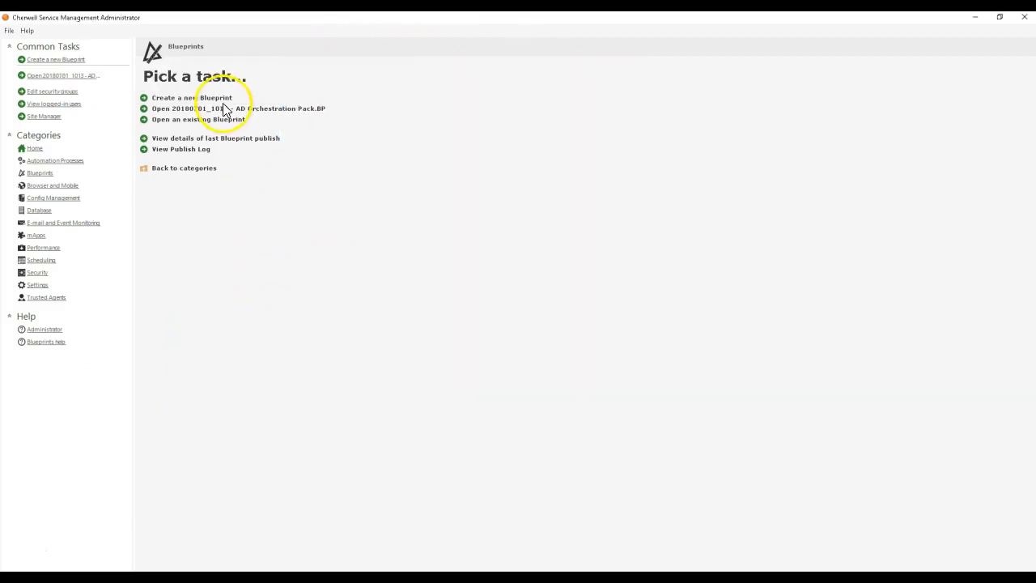
Step: Create a new Blueprint and open the One-Step Action Manager
{"action": "left_click", "coordinate": [193, 96]}
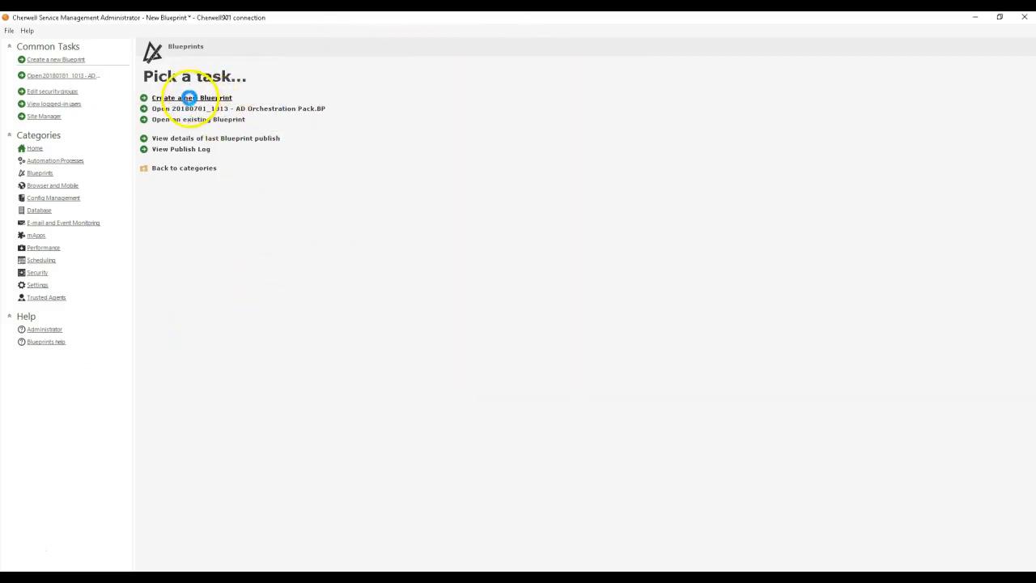
{"action": "left_click", "coordinate": [82, 32]}
{"action": "left_click", "coordinate": [89, 48]}
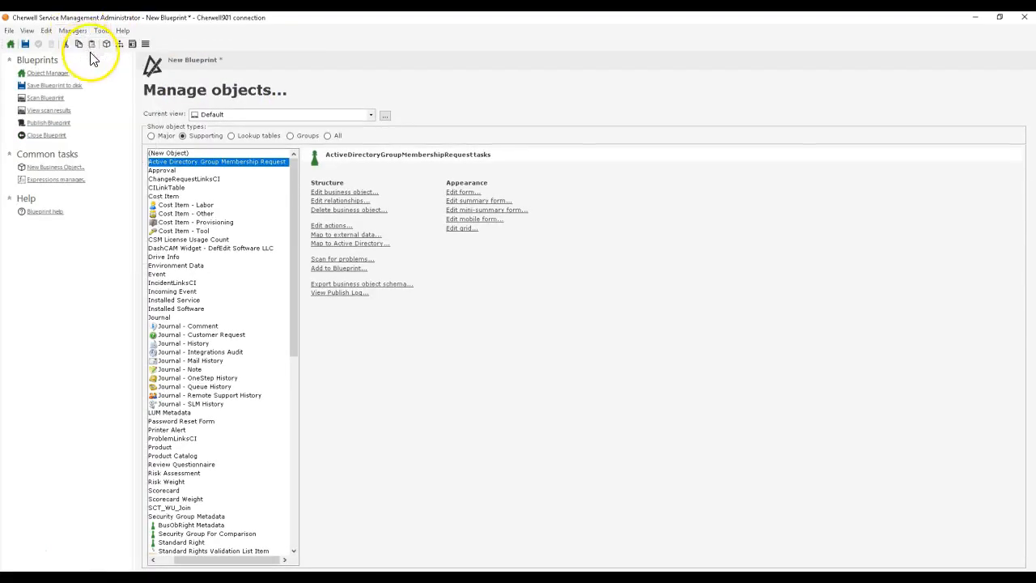
{"action": "left_click", "coordinate": [802, 85]}
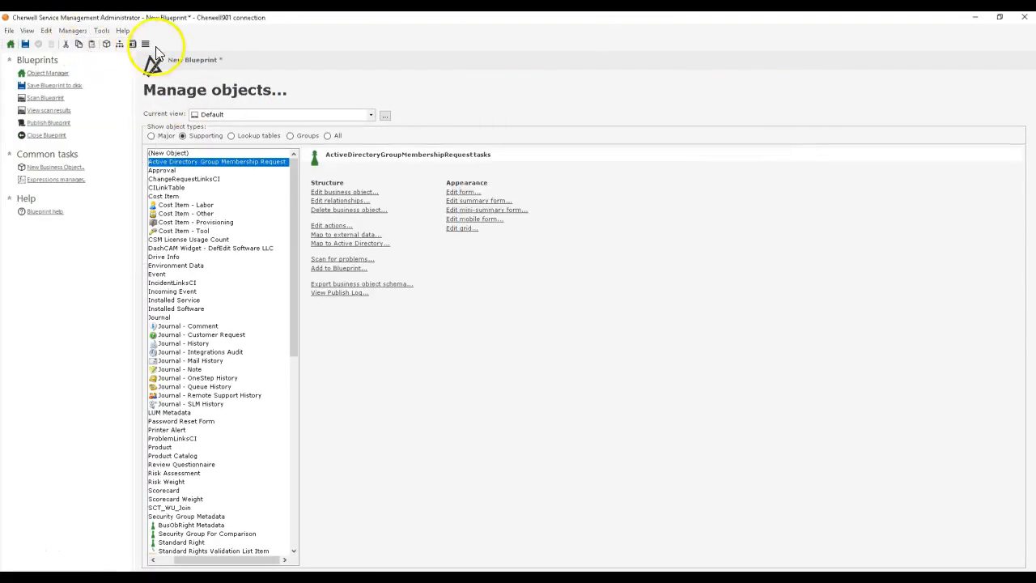
{"action": "left_click", "coordinate": [71, 33]}
{"action": "left_click", "coordinate": [116, 169]}
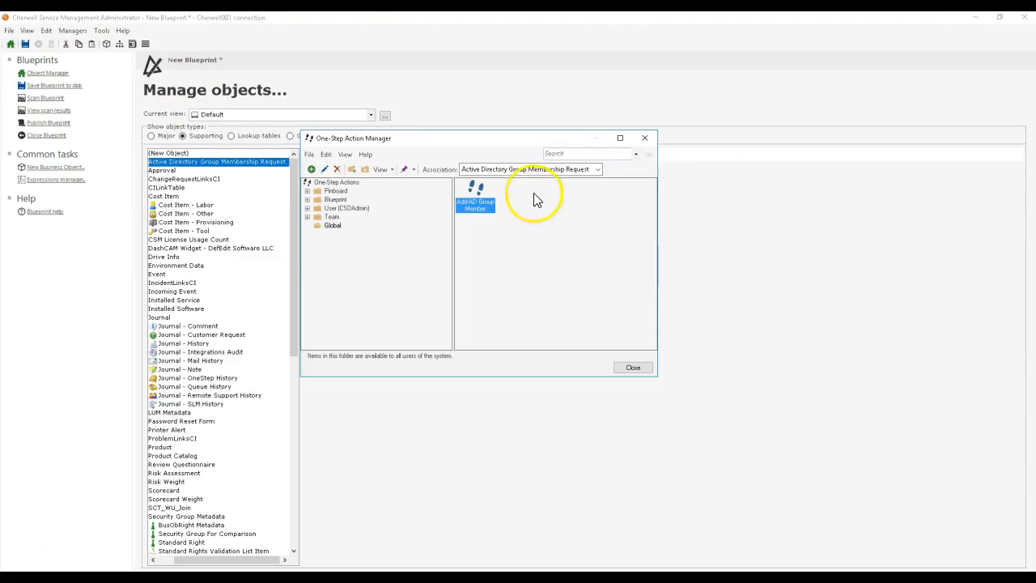
Step: Set the association to (None) and edit Master-Add Account to Group from the Blueprint scope's Orchestration Packs Active Directory folder
{"action": "left_click", "coordinate": [523, 169]}
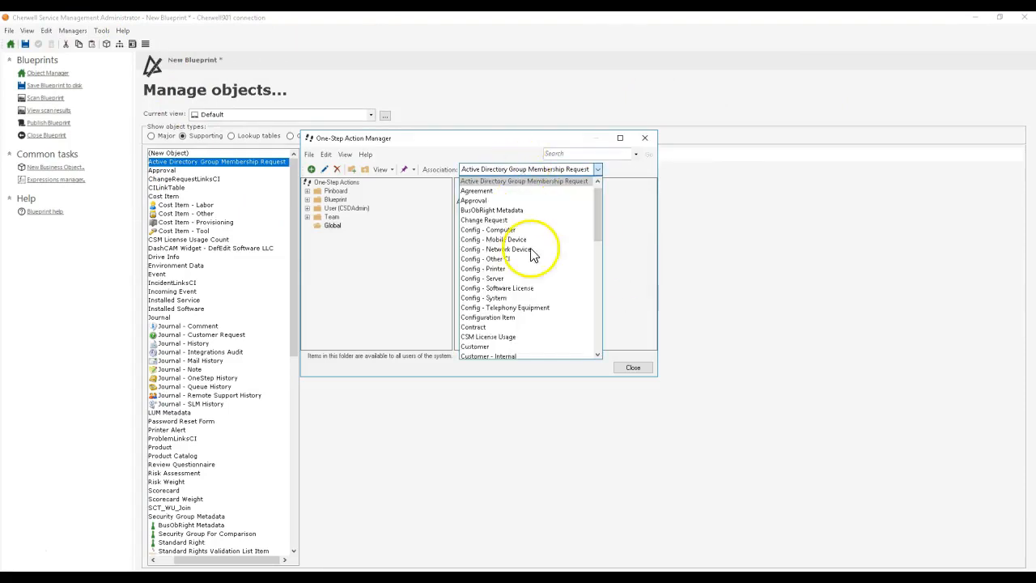
{"action": "scroll", "coordinate": [521, 219], "scroll_direction": "up", "scroll_amount": 1}
{"action": "left_click", "coordinate": [510, 181]}
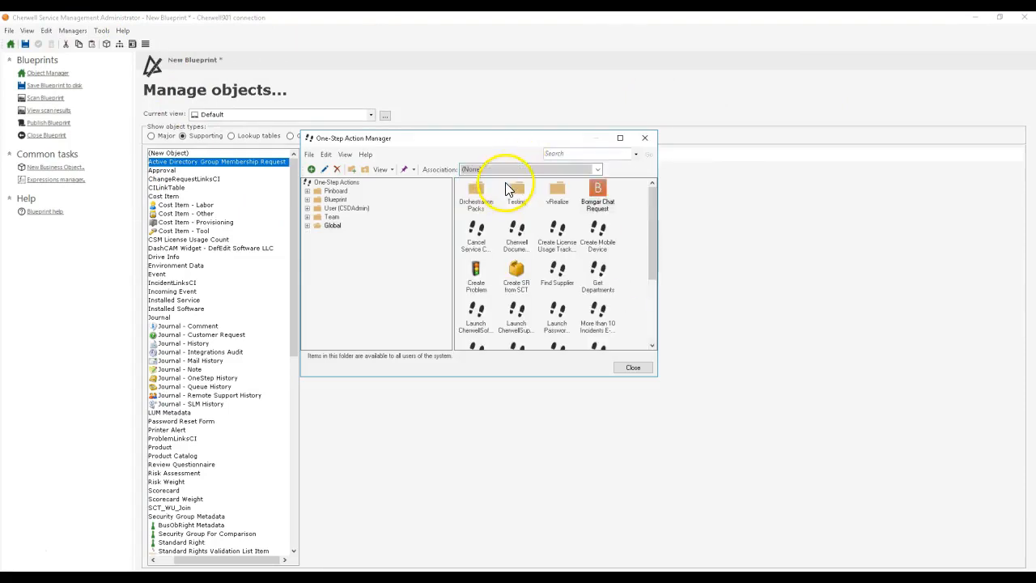
{"action": "left_click", "coordinate": [335, 199]}
{"action": "double_click", "coordinate": [474, 194]}
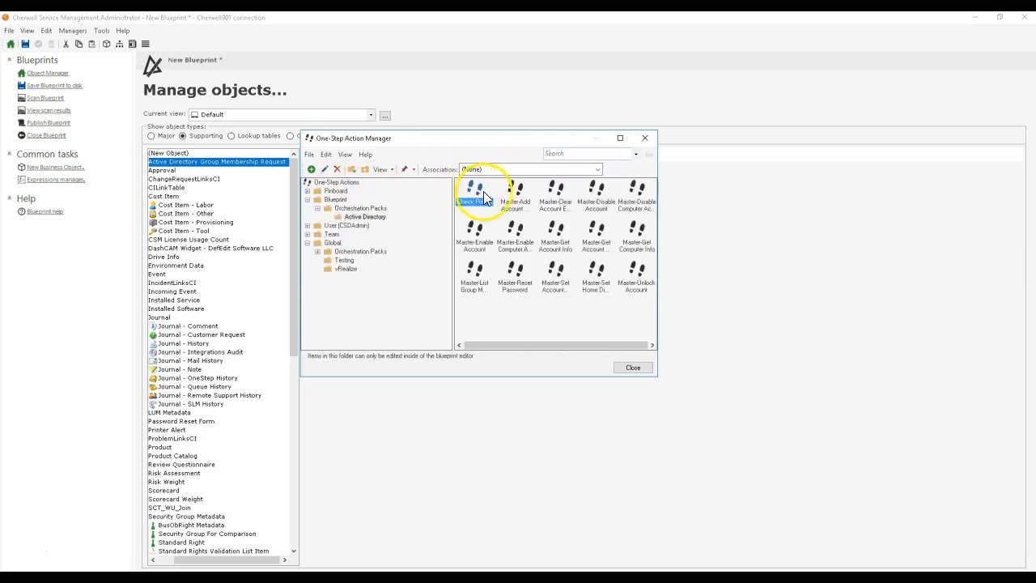
{"action": "left_click", "coordinate": [513, 193]}
{"action": "right_click", "coordinate": [518, 198]}
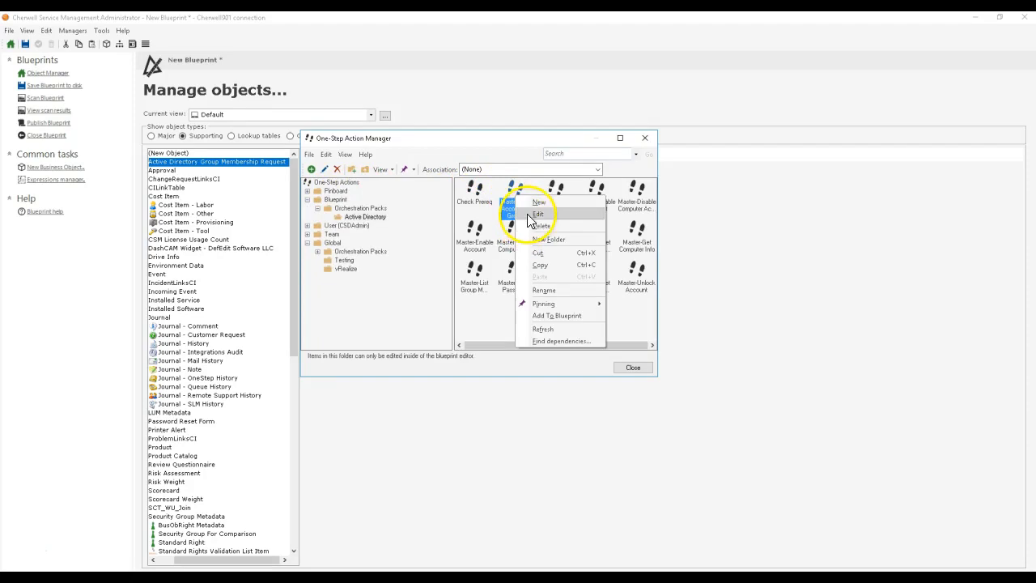
{"action": "left_click", "coordinate": [527, 213]}
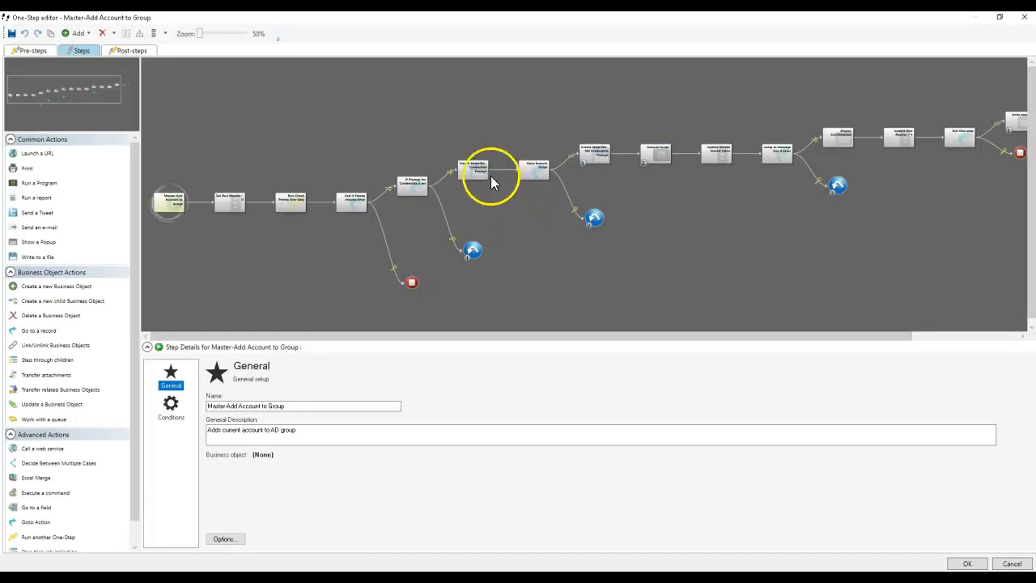
Step: Remove "-Credential $UserCredential" from the Add-ADGroupMember line in the Create Scriptfile - Credentials Prompt step
{"action": "left_click", "coordinate": [224, 207]}
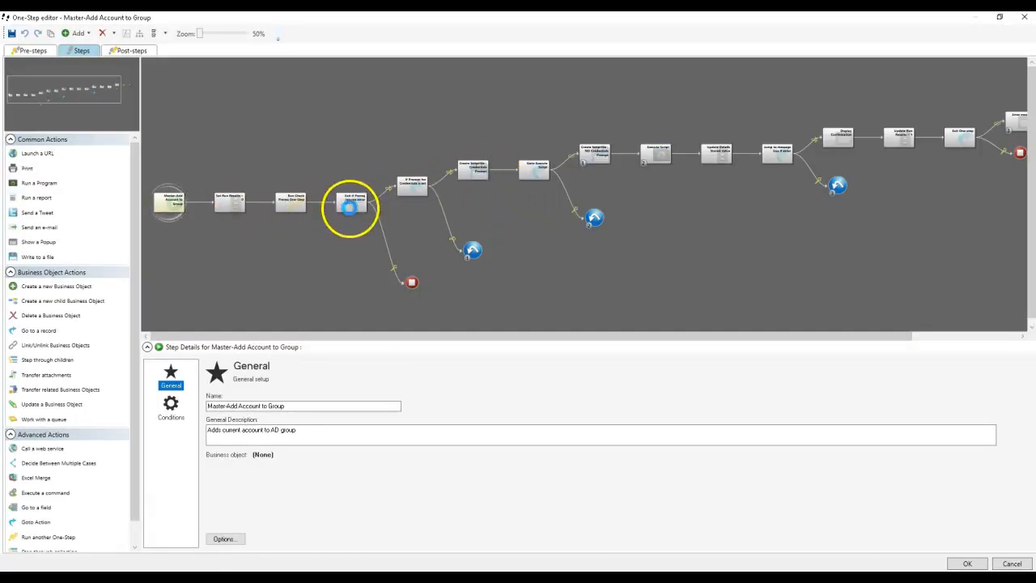
{"action": "left_click", "coordinate": [413, 188]}
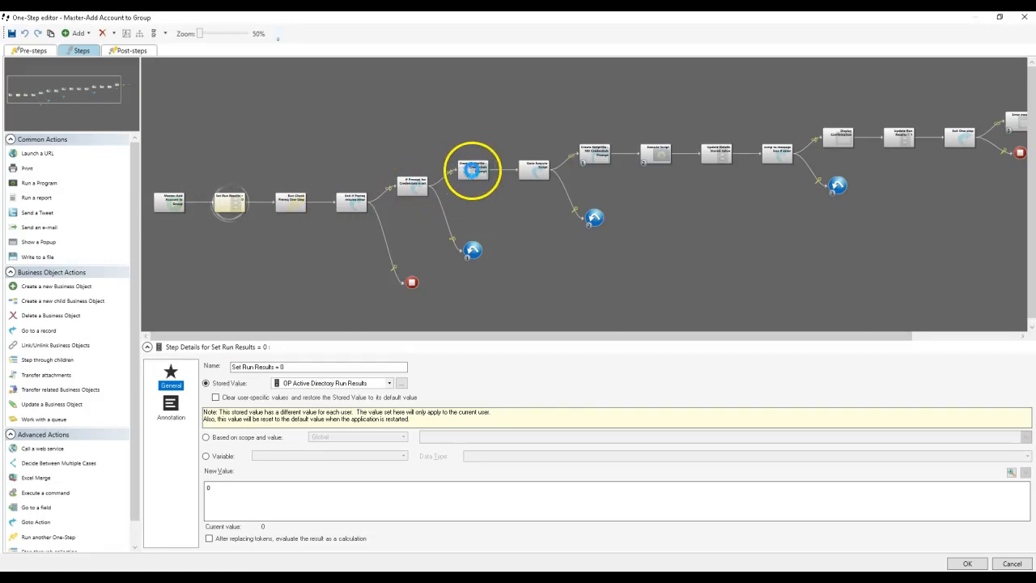
{"action": "left_click", "coordinate": [471, 169]}
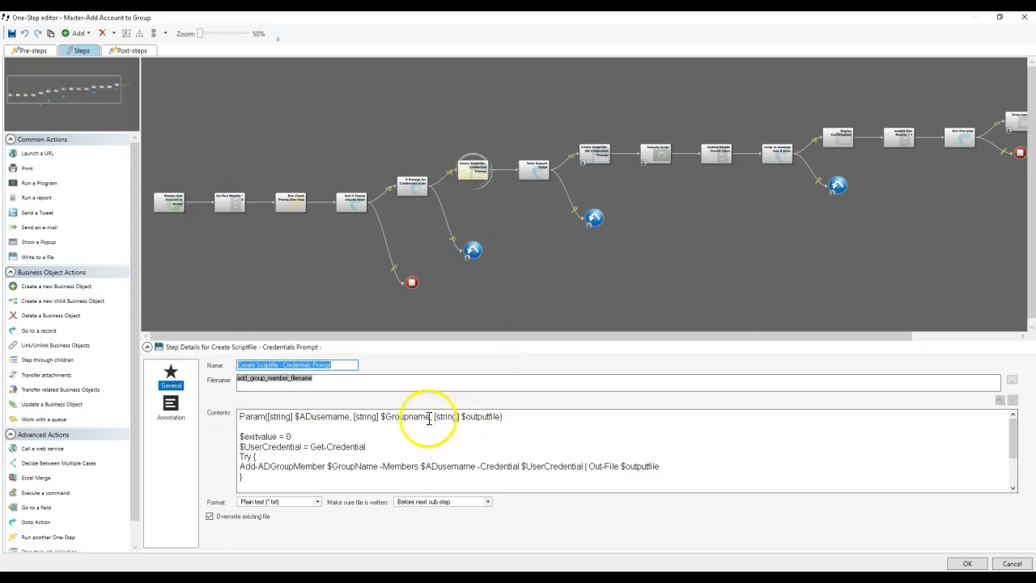
{"action": "left_click", "coordinate": [380, 444]}
{"action": "scroll", "coordinate": [380, 445], "scroll_direction": "down", "scroll_amount": 1}
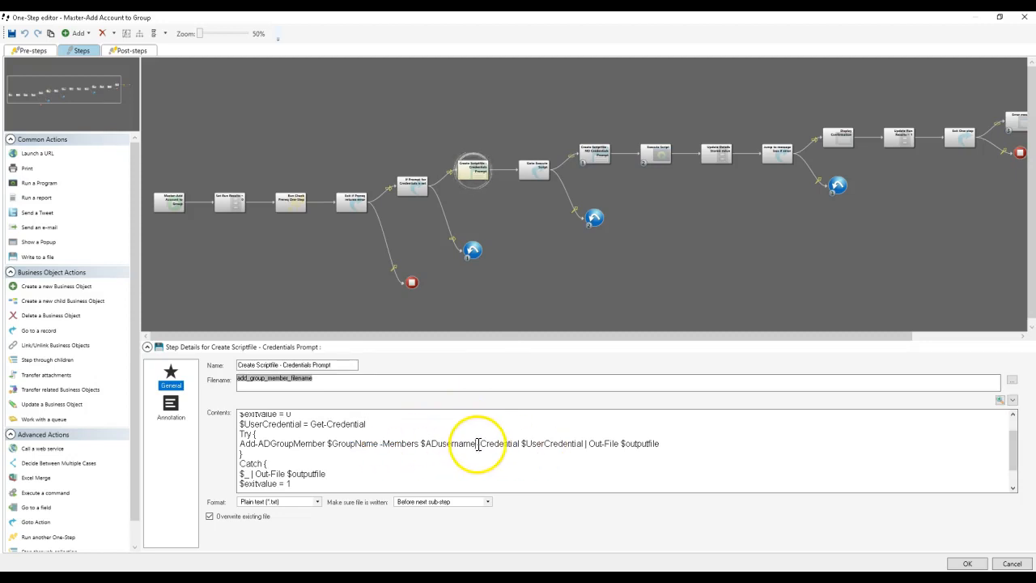
{"action": "key", "text": "BackSpace"}
{"action": "key", "text": "BackSpace"}
{"action": "key", "text": "BackSpace"}
{"action": "key", "text": "BackSpace"}
{"action": "key", "text": "BackSpace"}
{"action": "key", "text": "BackSpace"}
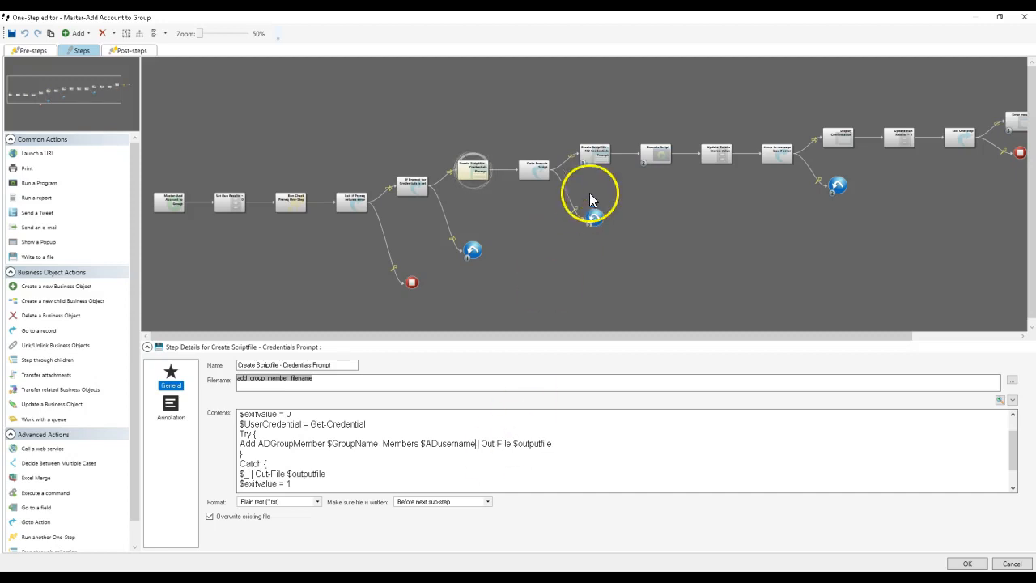
Step: Review the script in Create Scriptfile - NO Credentials Prompt and open the condition expression of If Prompt for Credentials is set
{"action": "left_click", "coordinate": [605, 160]}
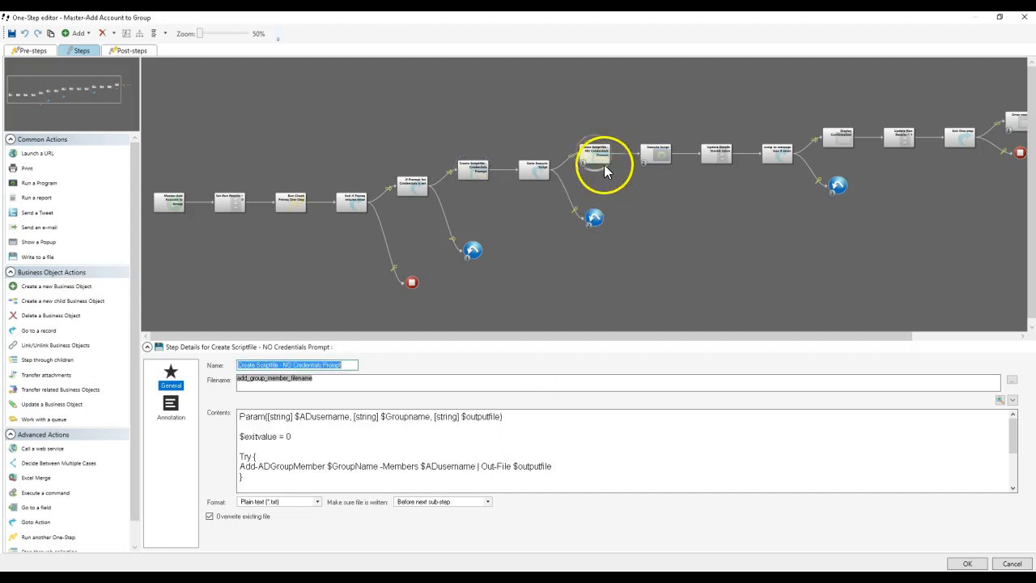
{"action": "left_click", "coordinate": [425, 464]}
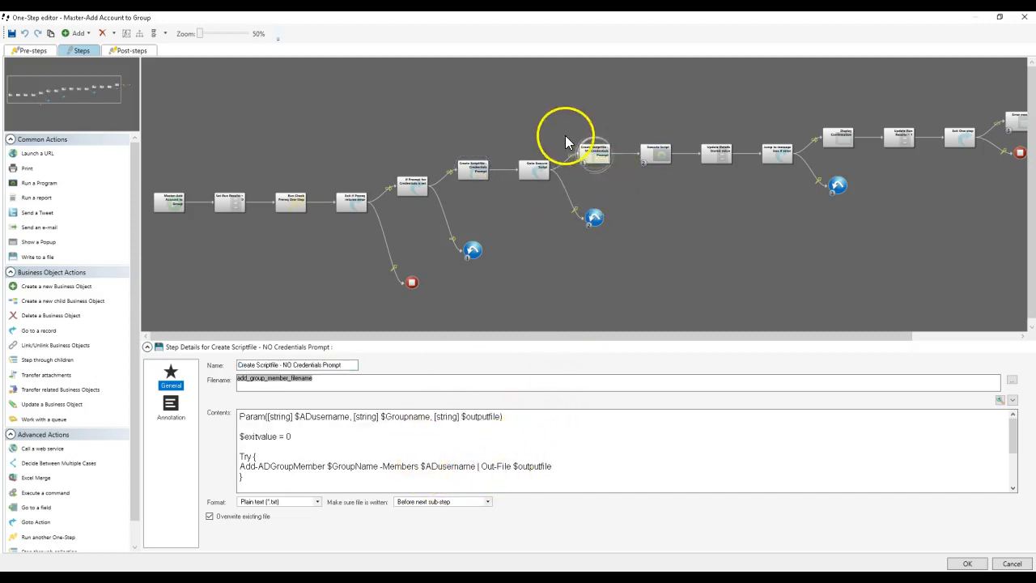
{"action": "left_click", "coordinate": [419, 181]}
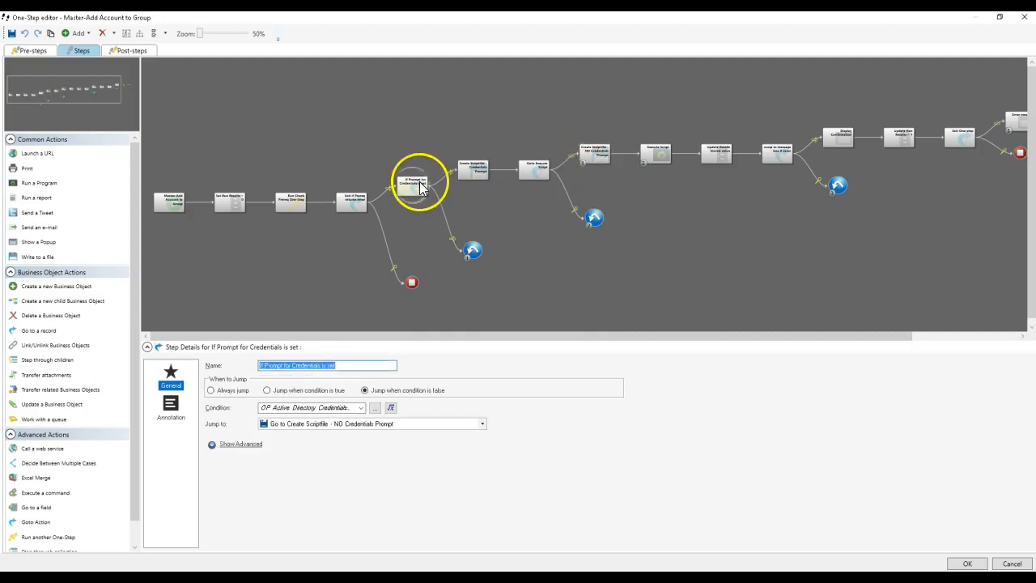
{"action": "left_click", "coordinate": [391, 409]}
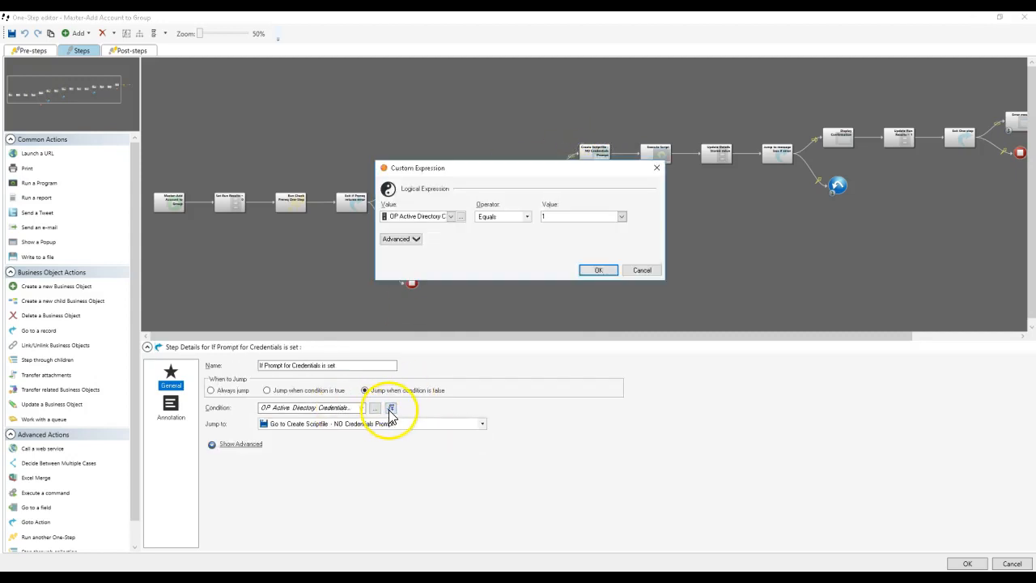
Step: Examine the type and default value of the OP Active Directory Credentials stored value used in the condition, keeping the expression
{"action": "left_click", "coordinate": [461, 217]}
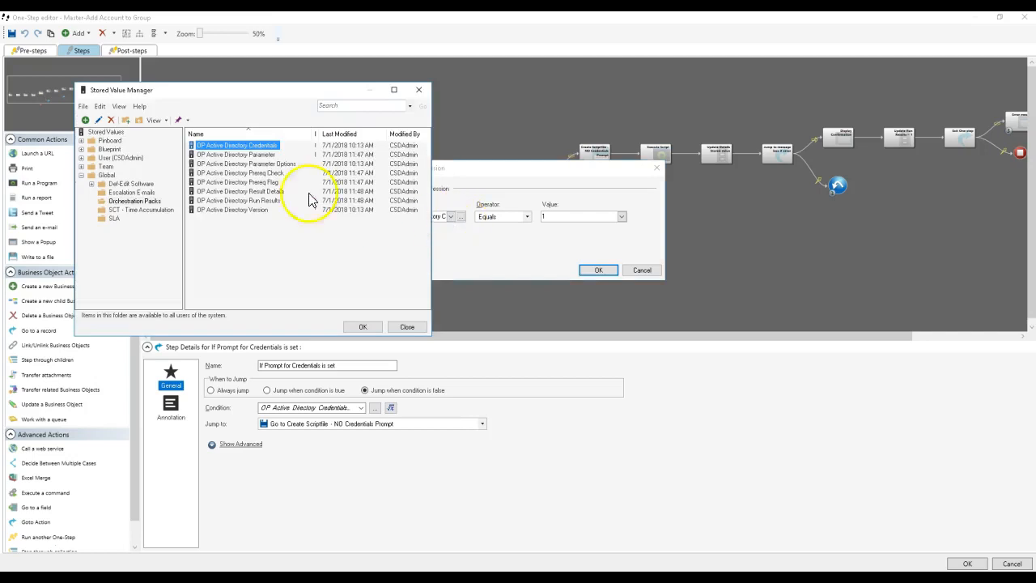
{"action": "right_click", "coordinate": [256, 147]}
{"action": "left_click", "coordinate": [259, 168]}
{"action": "left_click", "coordinate": [349, 180]}
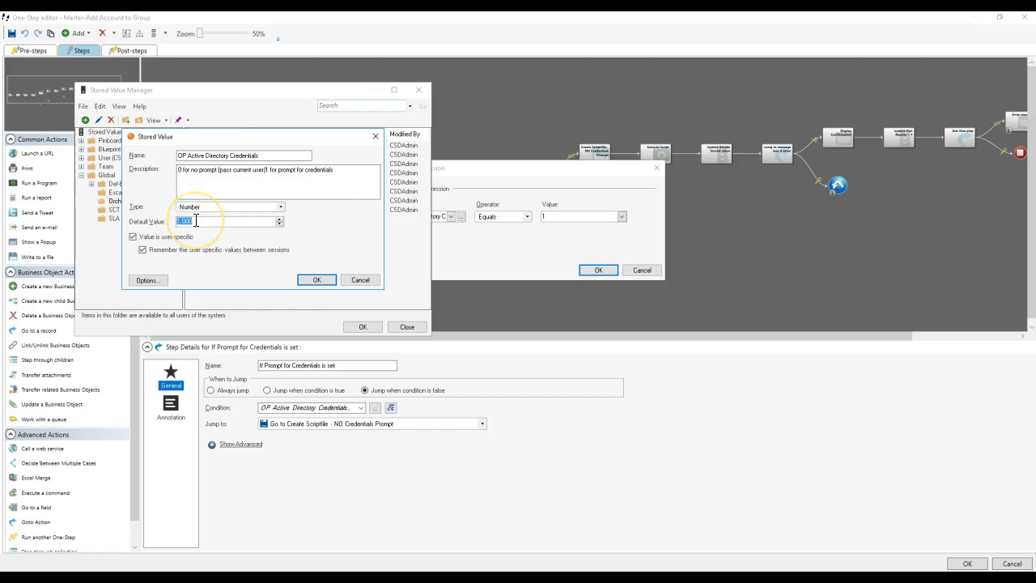
{"action": "left_click", "coordinate": [315, 280]}
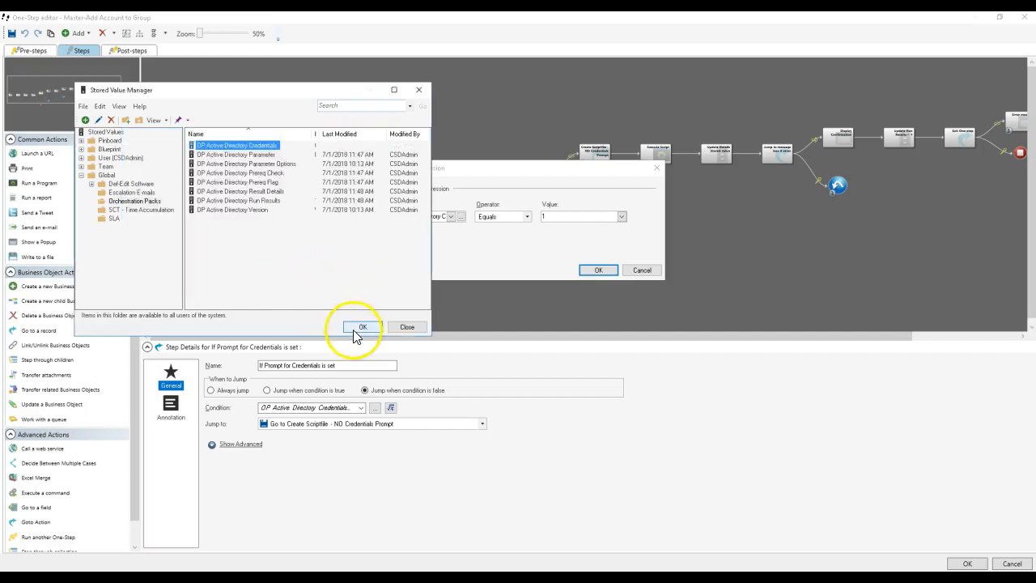
{"action": "left_click", "coordinate": [361, 326]}
{"action": "left_click", "coordinate": [597, 272]}
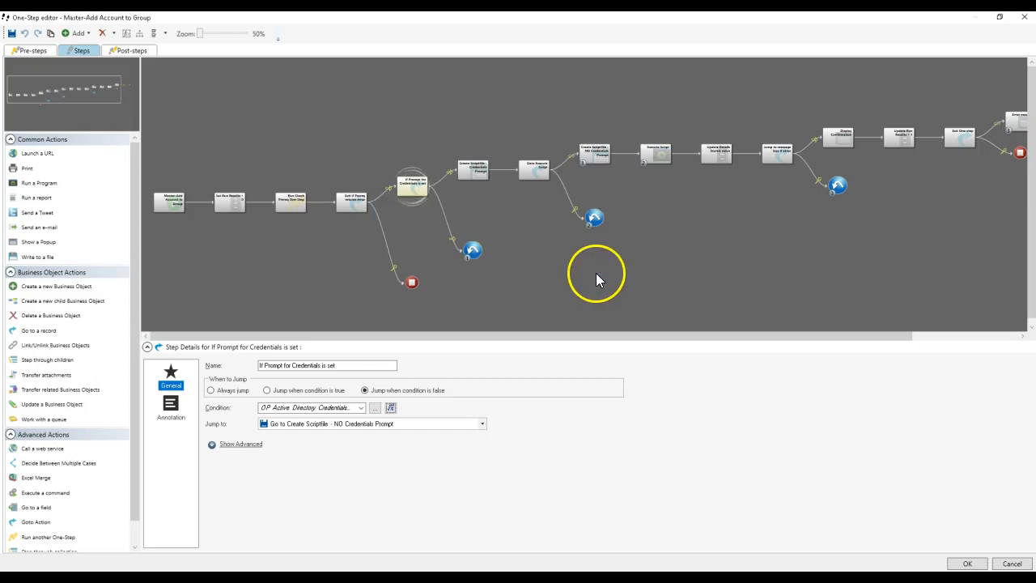
Step: Compare the scripts in the two Create Scriptfile steps and recheck the condition of If Prompt for Credentials is set
{"action": "left_click", "coordinate": [476, 167]}
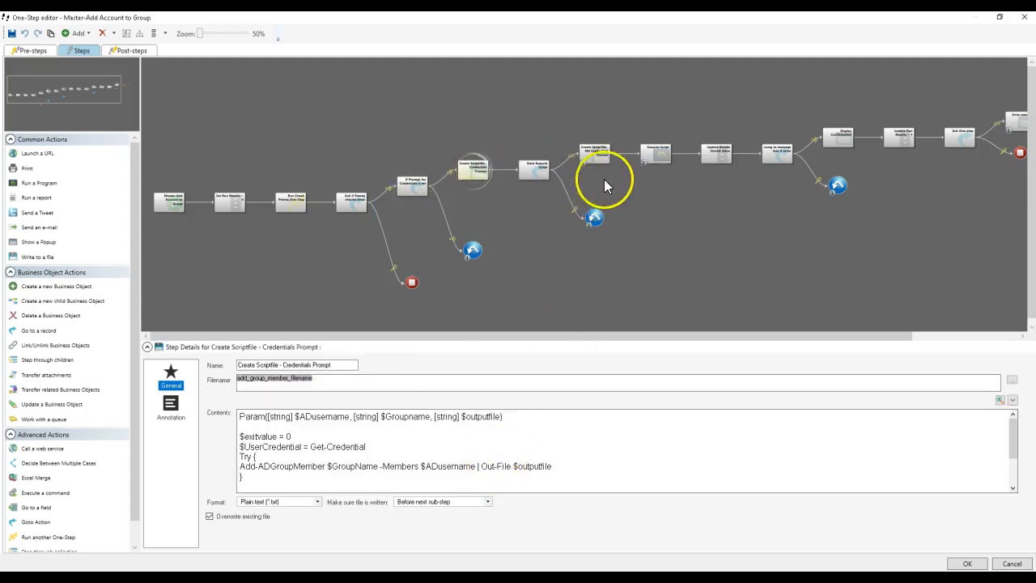
{"action": "left_click", "coordinate": [595, 150]}
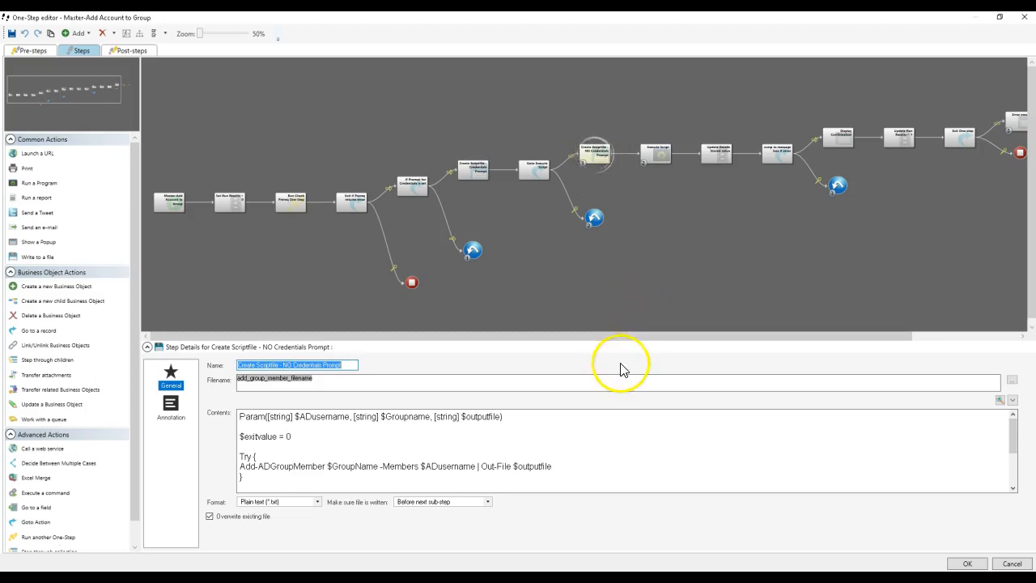
{"action": "left_click", "coordinate": [417, 188]}
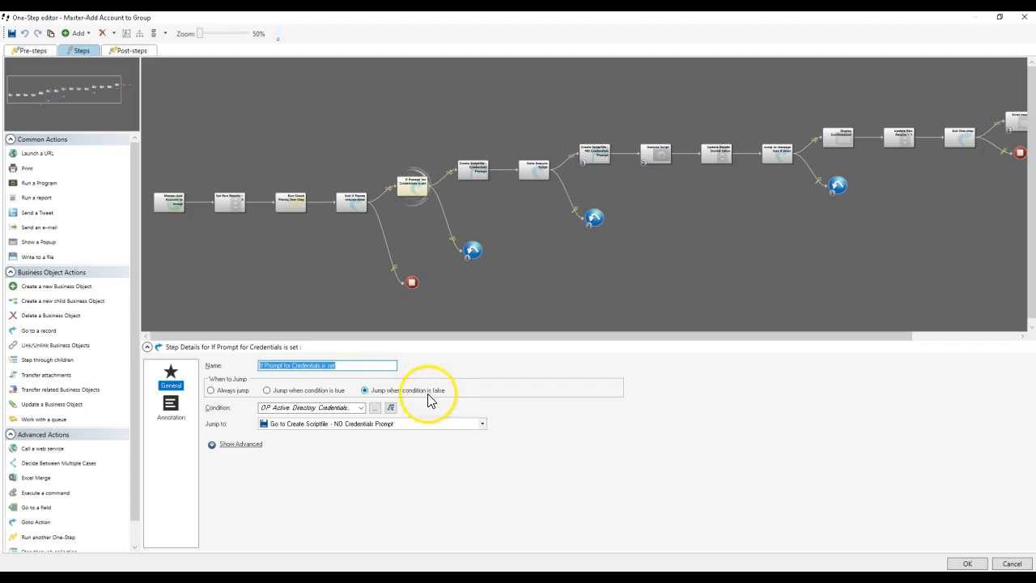
{"action": "left_click", "coordinate": [392, 407]}
{"action": "left_click_drag", "start_coordinate": [498, 170], "coordinate": [452, 219]}
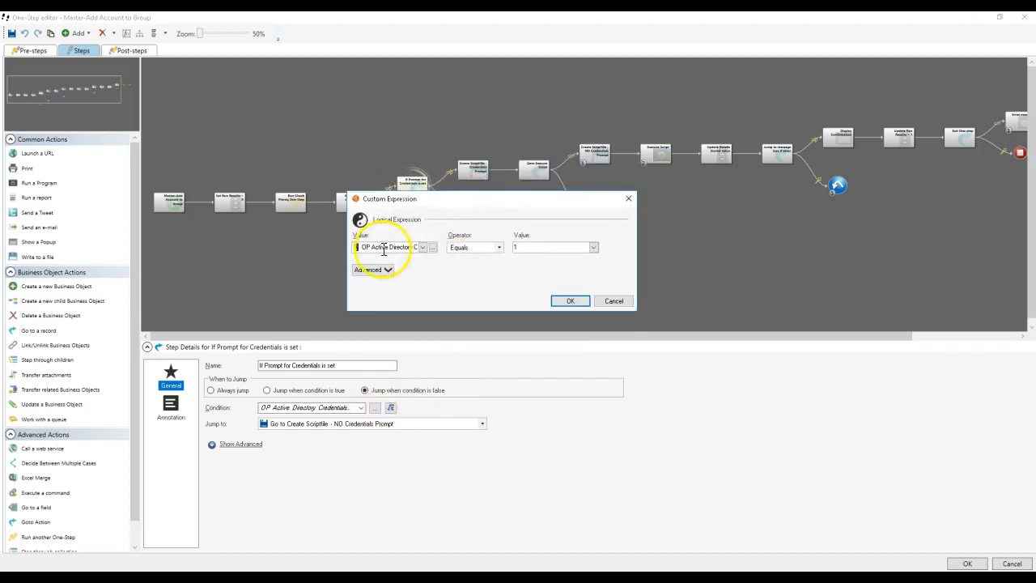
{"action": "left_click_drag", "start_coordinate": [374, 247], "coordinate": [492, 247]}
{"action": "left_click", "coordinate": [537, 250]}
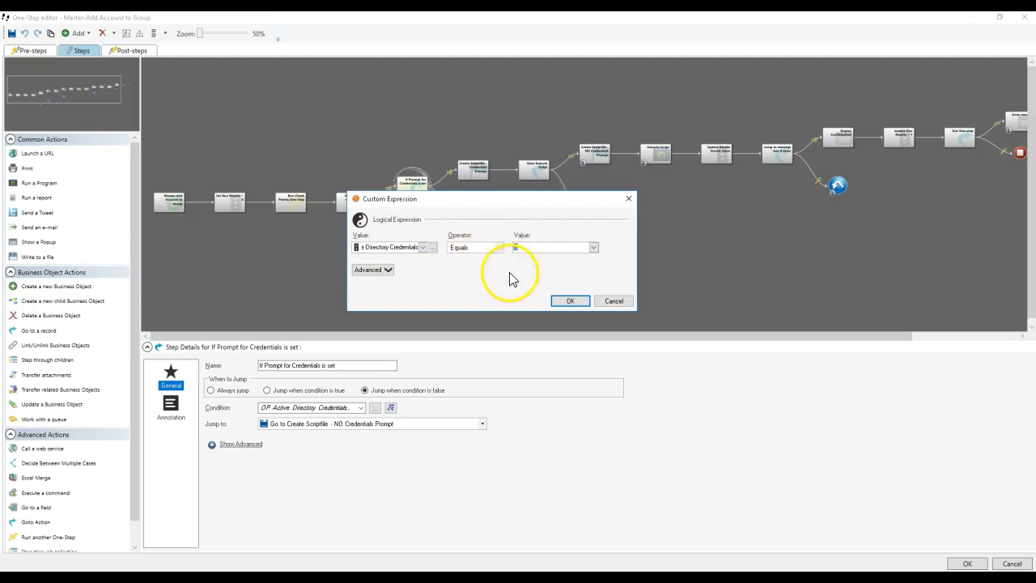
{"action": "left_click", "coordinate": [577, 302]}
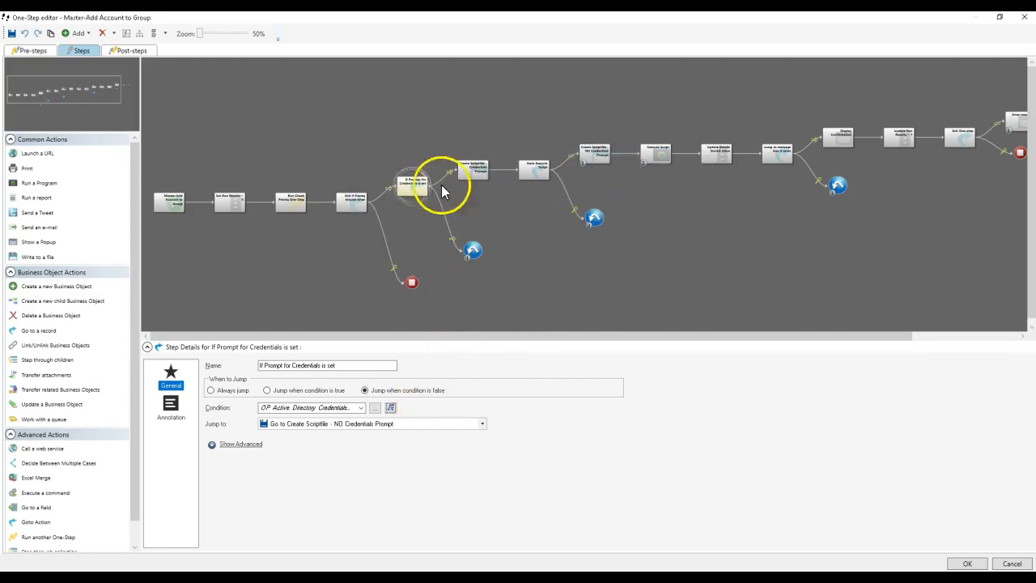
{"action": "left_click", "coordinate": [474, 171]}
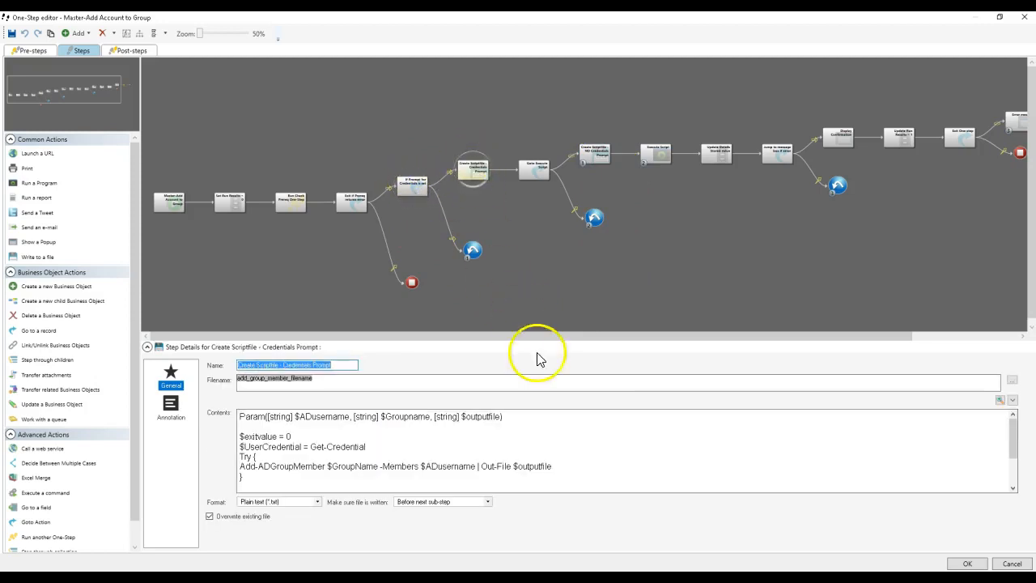
{"action": "left_click", "coordinate": [594, 153]}
Step: Accept the One-Step edits and publish the Blueprint with Save Blueprint turned off and Scan for errors on
{"action": "left_click", "coordinate": [967, 564]}
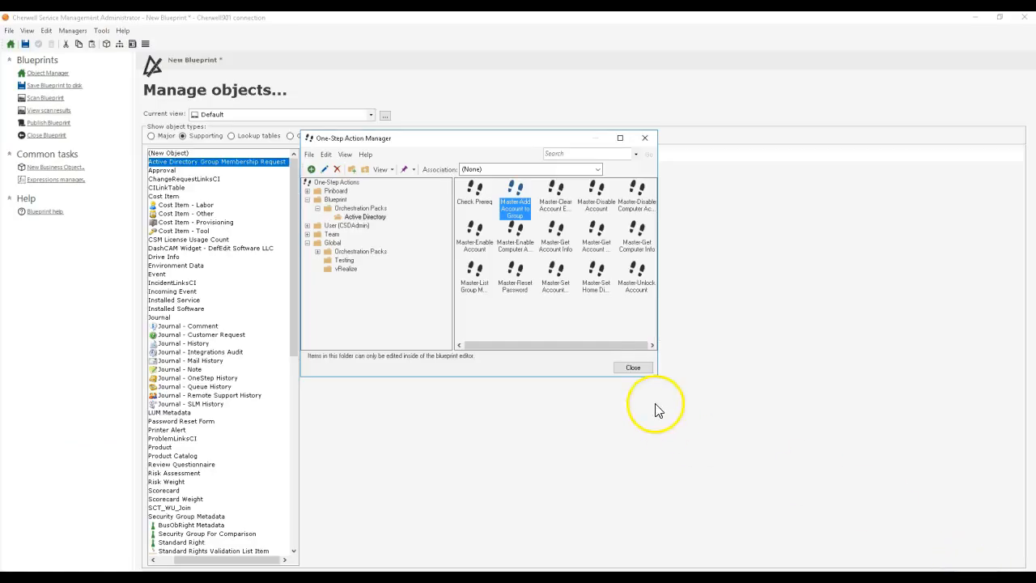
{"action": "left_click", "coordinate": [633, 368]}
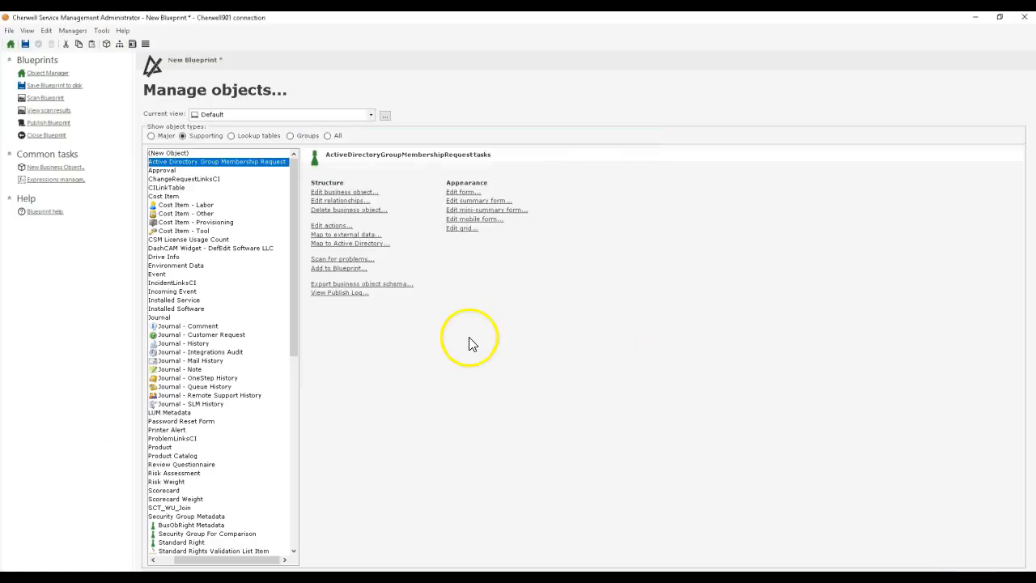
{"action": "left_click", "coordinate": [47, 124]}
{"action": "left_click", "coordinate": [439, 231]}
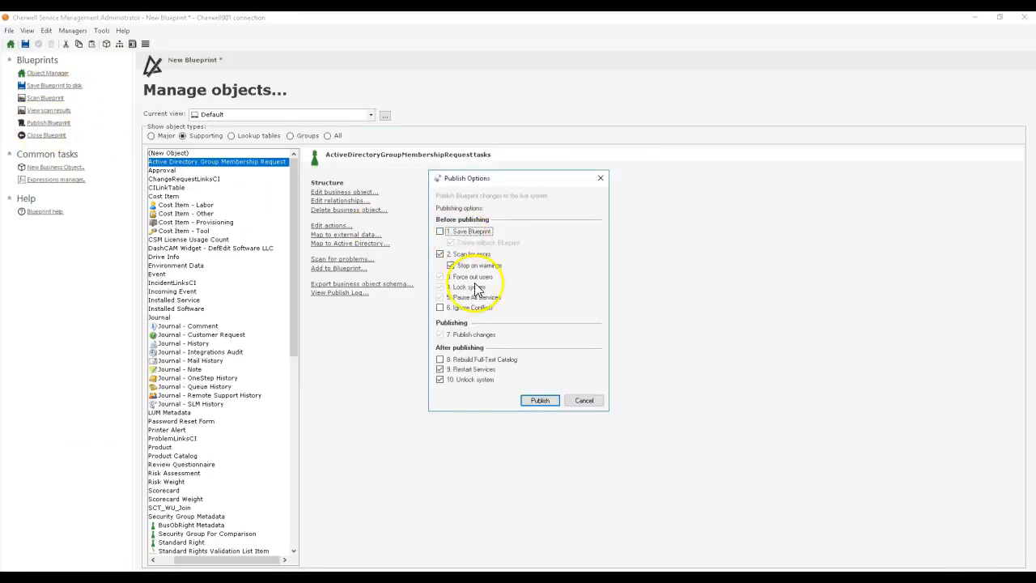
{"action": "left_click", "coordinate": [540, 401]}
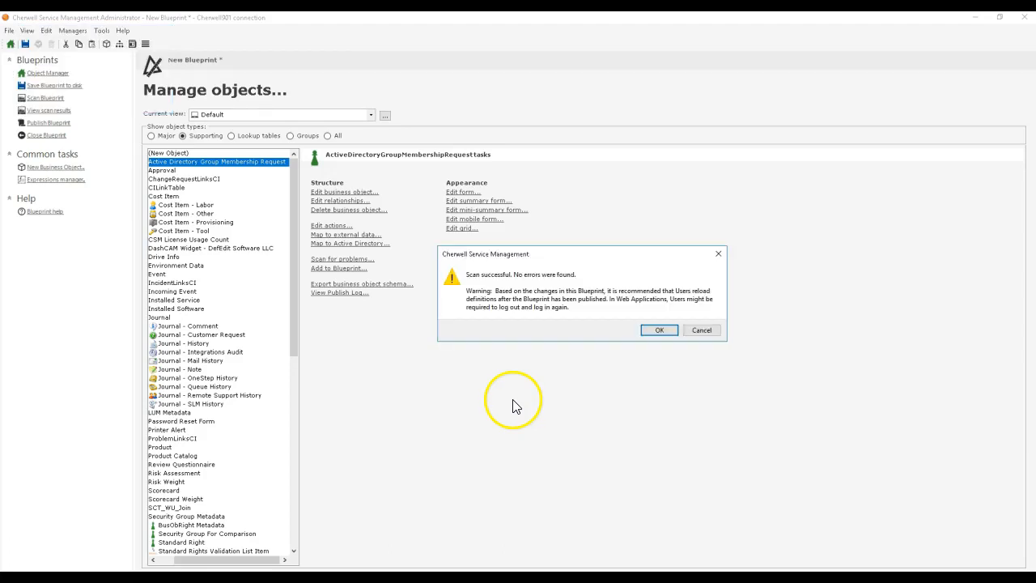
{"action": "left_click", "coordinate": [650, 330]}
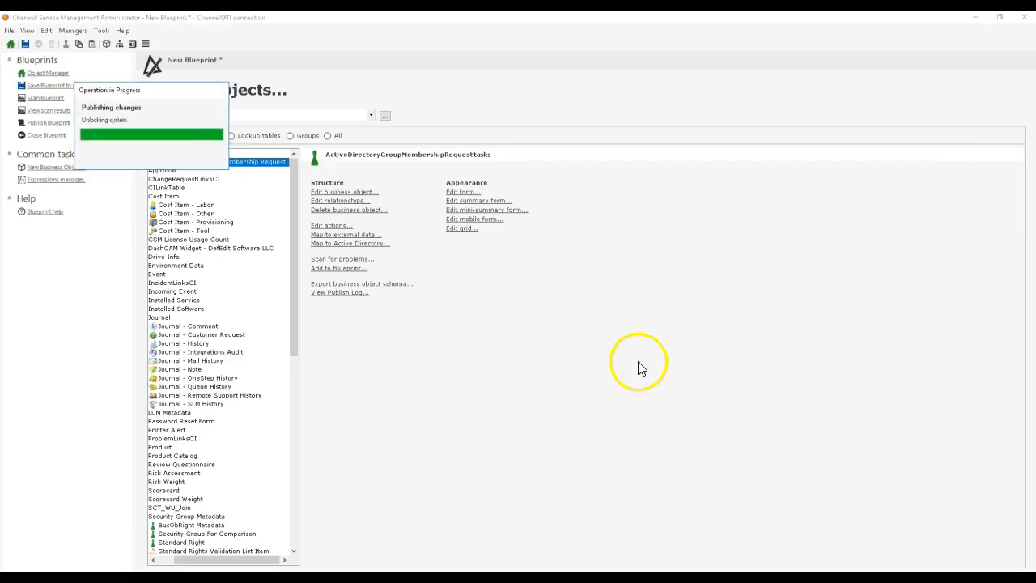
{"action": "left_click", "coordinate": [633, 307]}
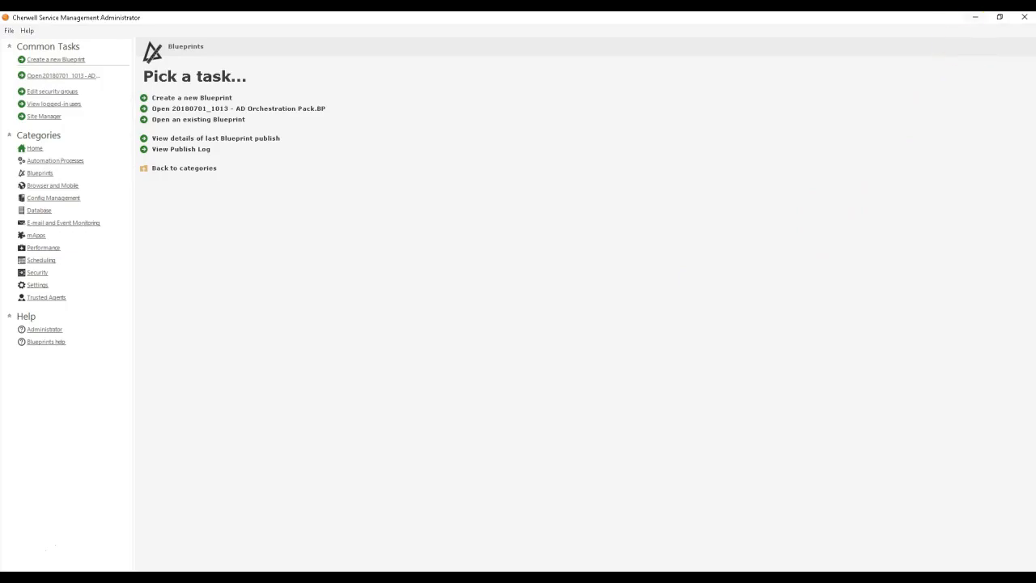
Step: Switch to Cherwell Service Management and reload the definitions
{"action": "left_click", "coordinate": [975, 17]}
{"action": "left_click", "coordinate": [232, 34]}
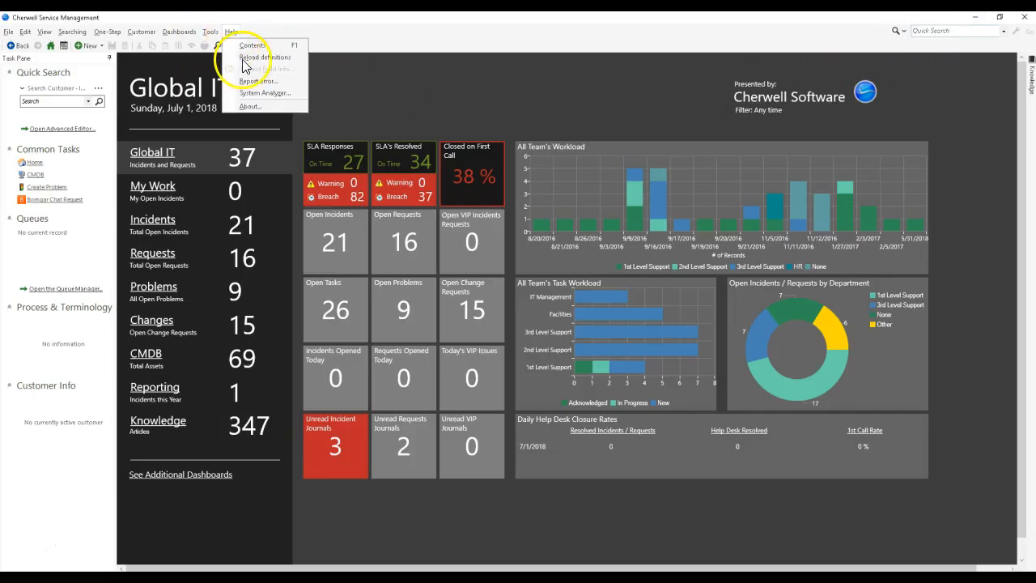
{"action": "left_click", "coordinate": [247, 66]}
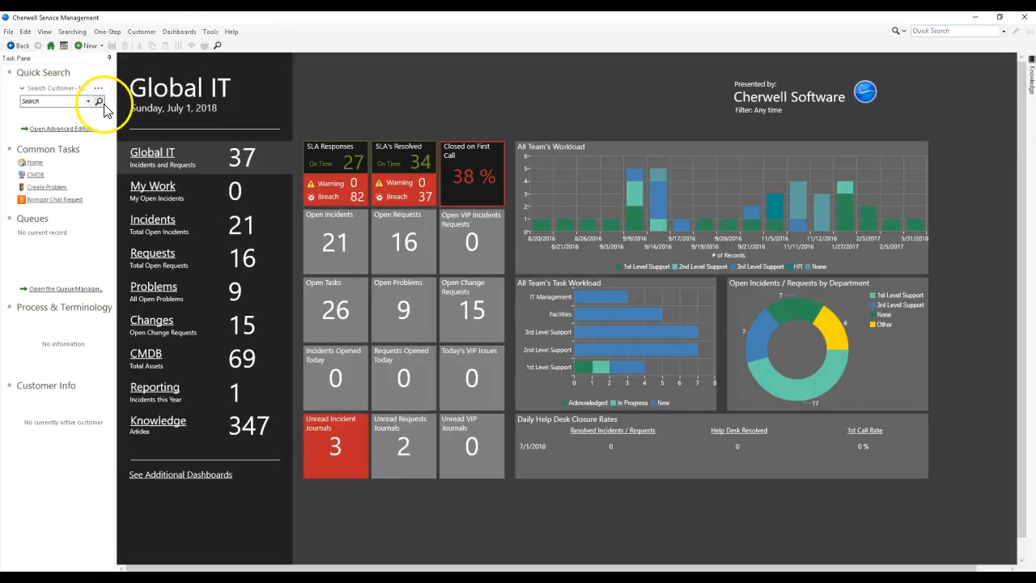
Step: Find the first internal customer with an empty search and add a new Active Directory Group Membership Request to that record
{"action": "left_click", "coordinate": [98, 101]}
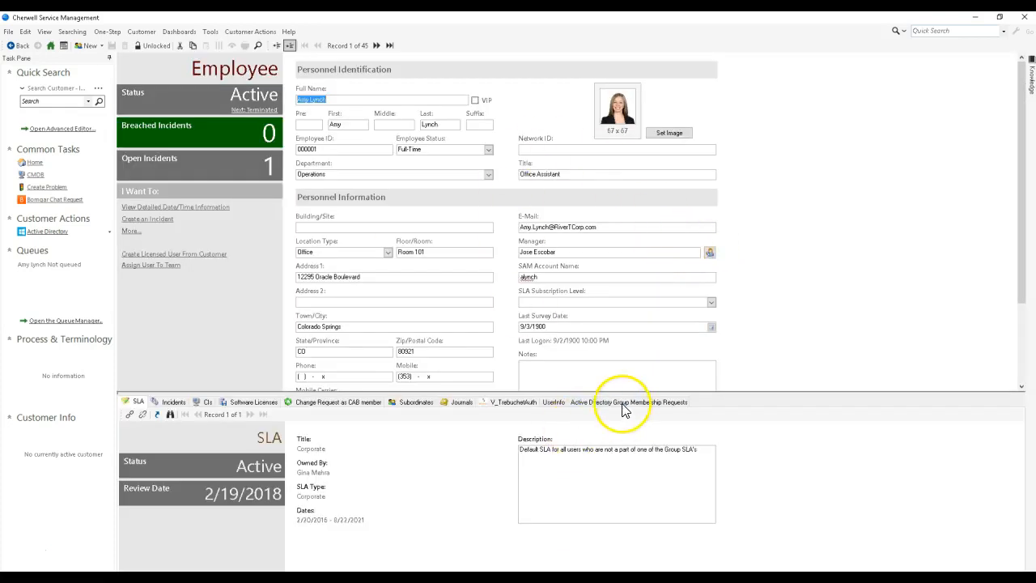
{"action": "left_click", "coordinate": [620, 401]}
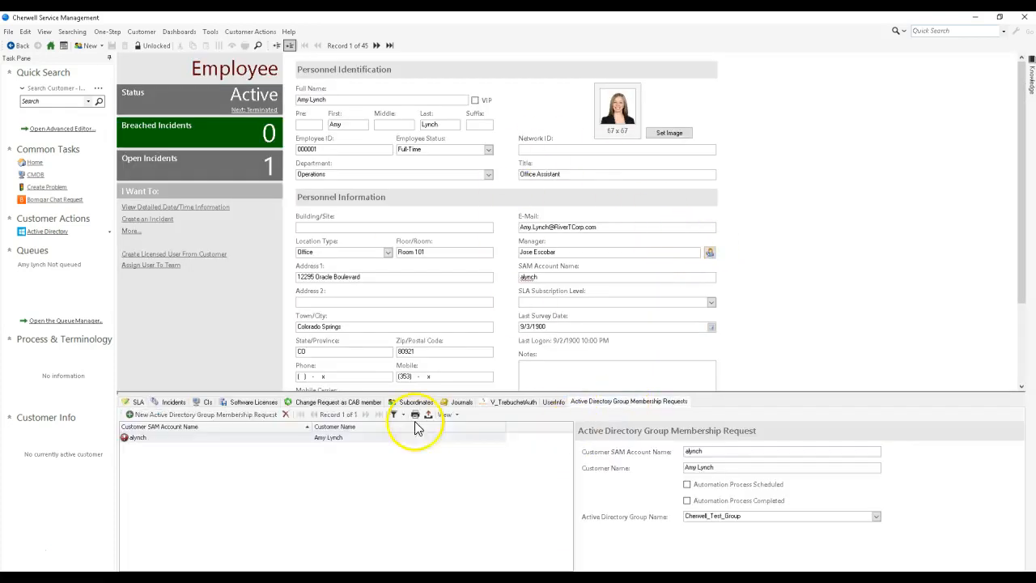
{"action": "left_click", "coordinate": [191, 415]}
Step: Fill in the new request with the customer's SAM account name and full name, and choose Cherwell_Test_Group as the Active Directory group
{"action": "left_click", "coordinate": [270, 438]}
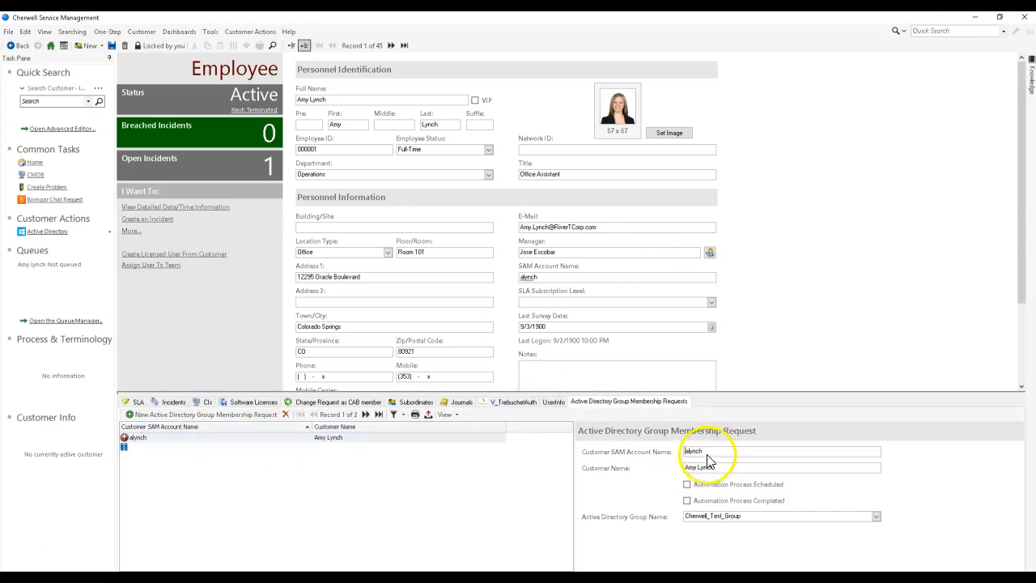
{"action": "left_click", "coordinate": [469, 448]}
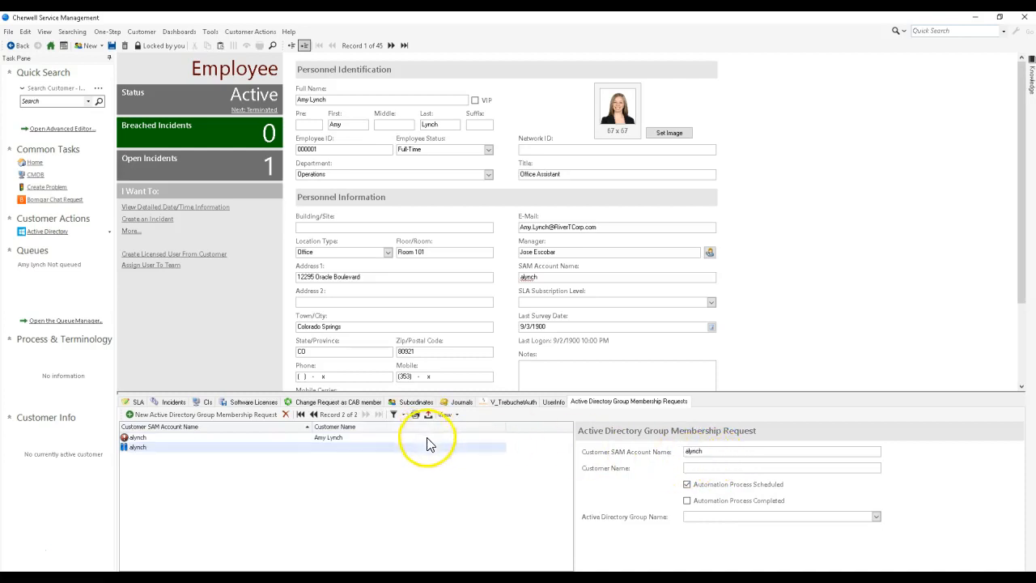
{"action": "left_click", "coordinate": [501, 438]}
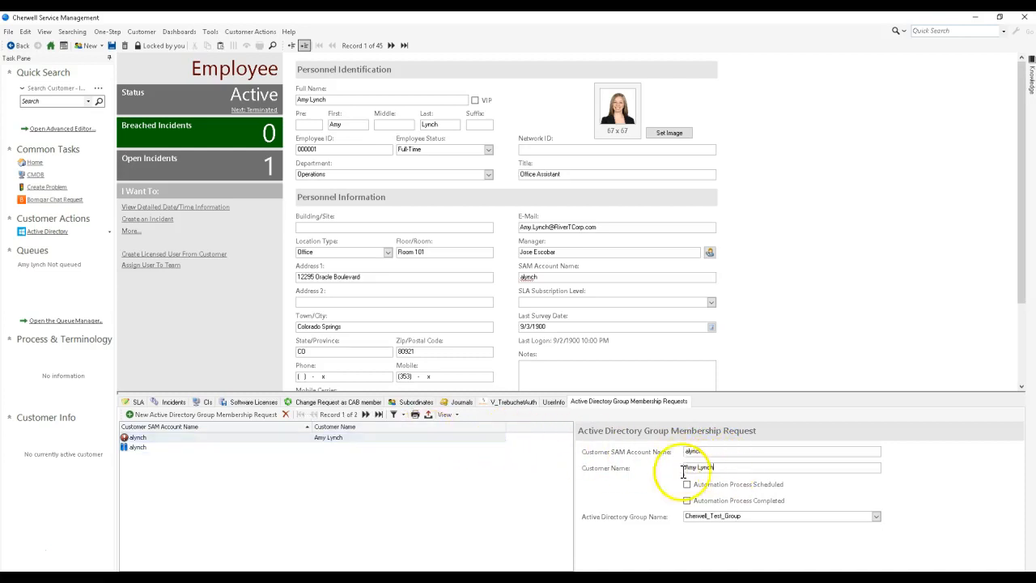
{"action": "left_click", "coordinate": [422, 447]}
{"action": "left_click", "coordinate": [716, 468]}
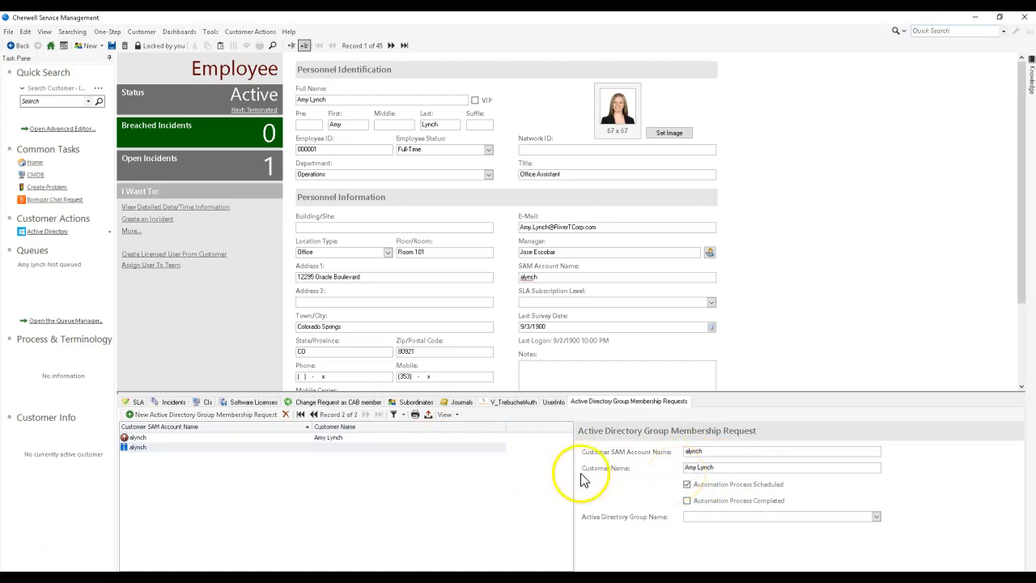
{"action": "left_click_drag", "start_coordinate": [726, 451], "coordinate": [645, 462]}
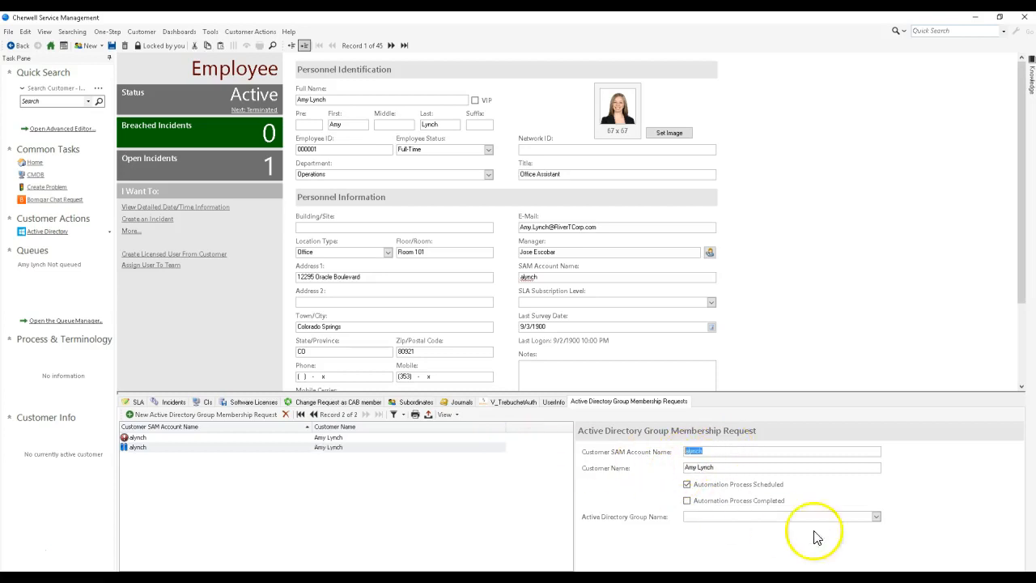
{"action": "left_click", "coordinate": [876, 517]}
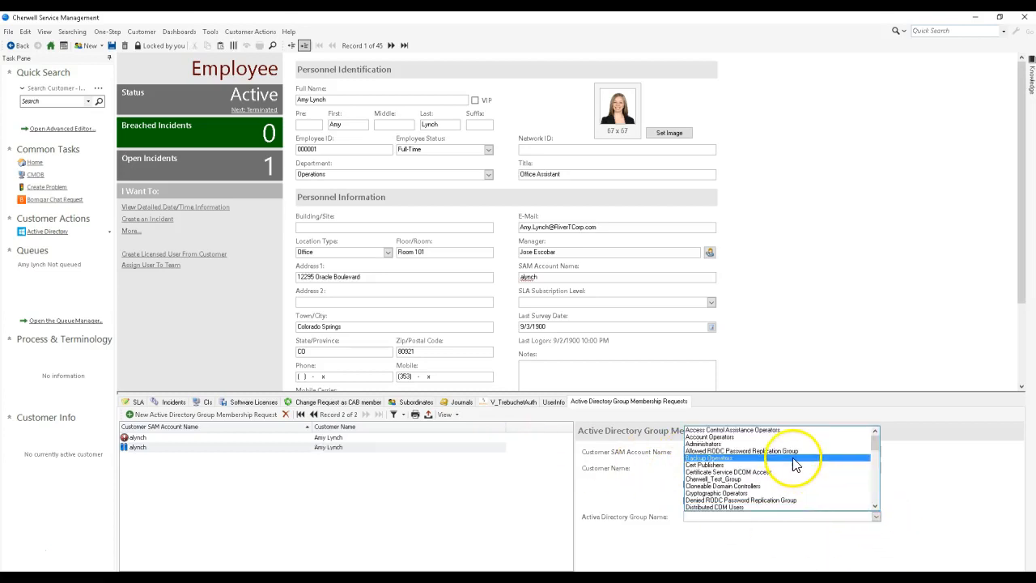
{"action": "left_click", "coordinate": [773, 488]}
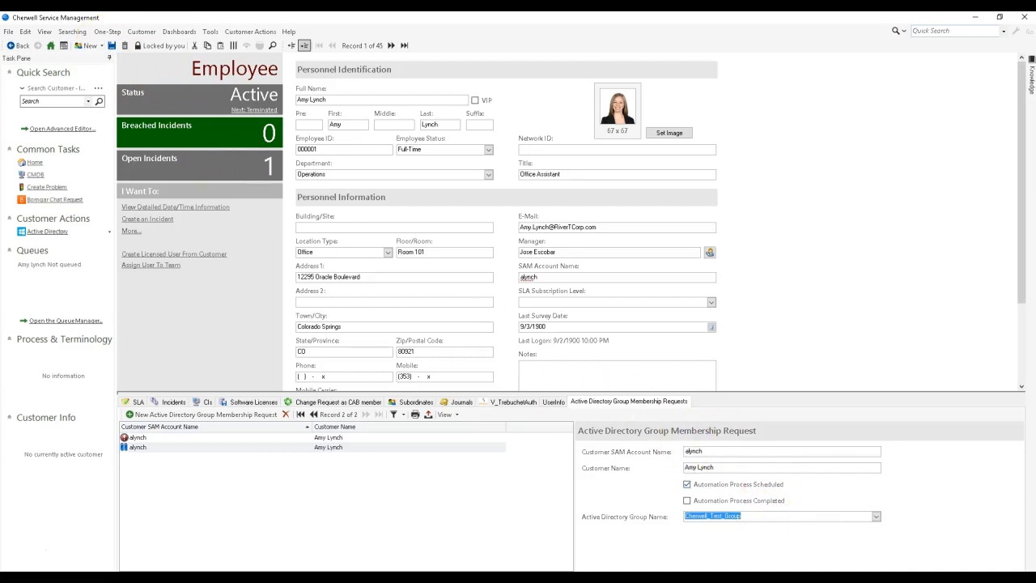
Step: Switch to Active Directory Administrative Center, remove the customer from Cherwell_Test_Group's members, and return to Cherwell Service Management
{"action": "left_click", "coordinate": [297, 578]}
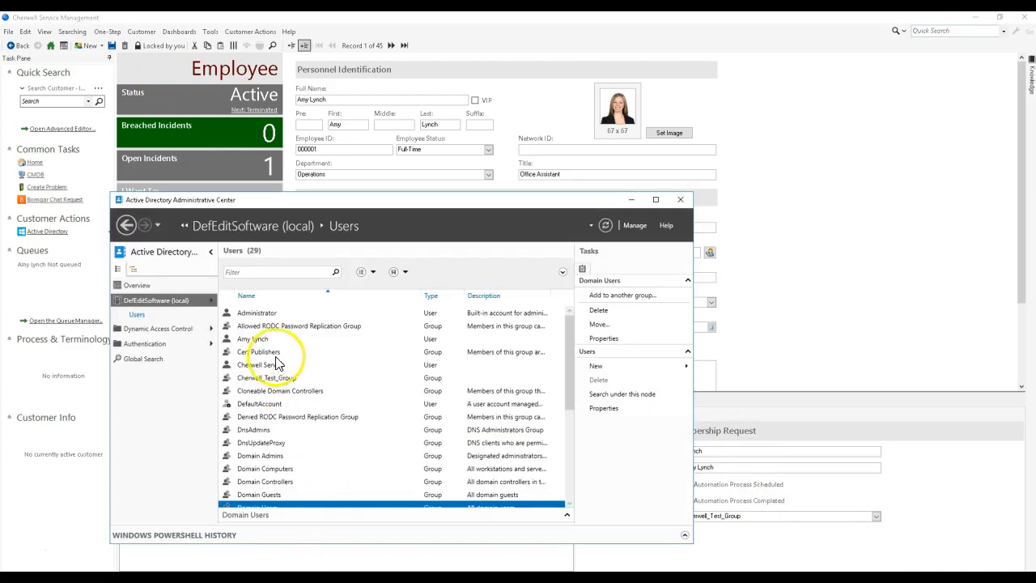
{"action": "scroll", "coordinate": [267, 433], "scroll_direction": "down", "scroll_amount": 2}
{"action": "scroll", "coordinate": [291, 445], "scroll_direction": "up", "scroll_amount": 2}
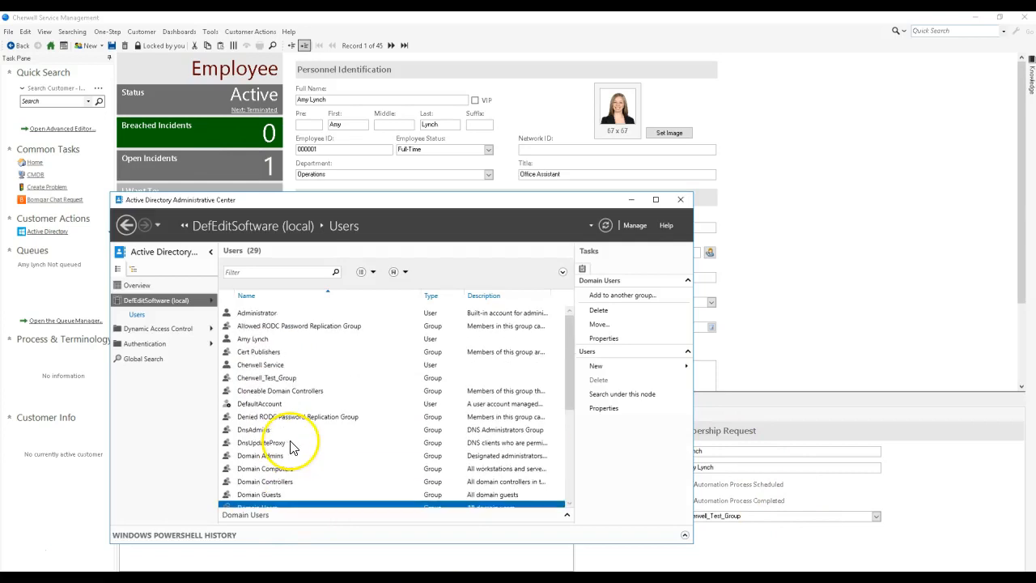
{"action": "double_click", "coordinate": [275, 378]}
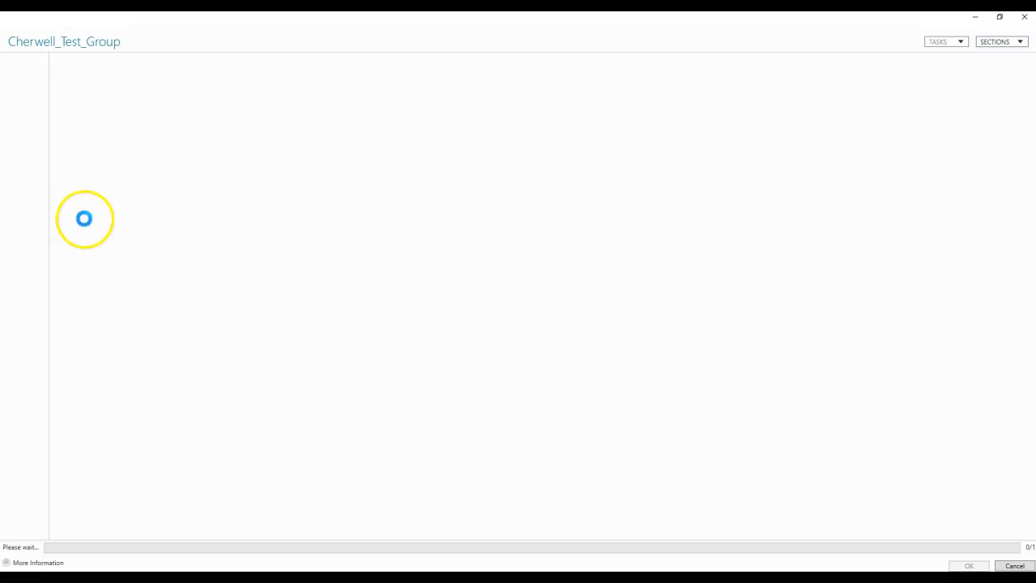
{"action": "left_click", "coordinate": [23, 106]}
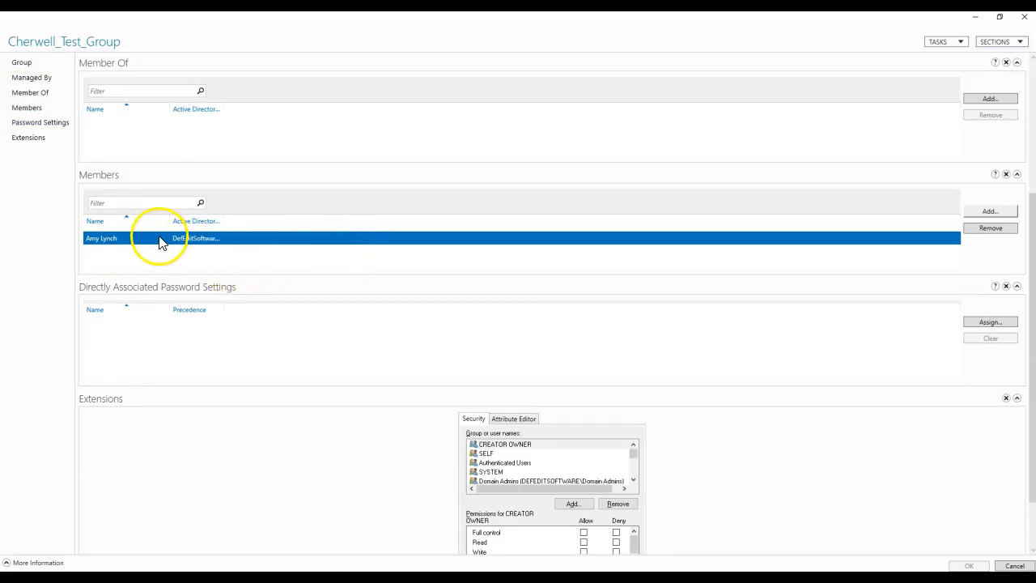
{"action": "left_click", "coordinate": [999, 230]}
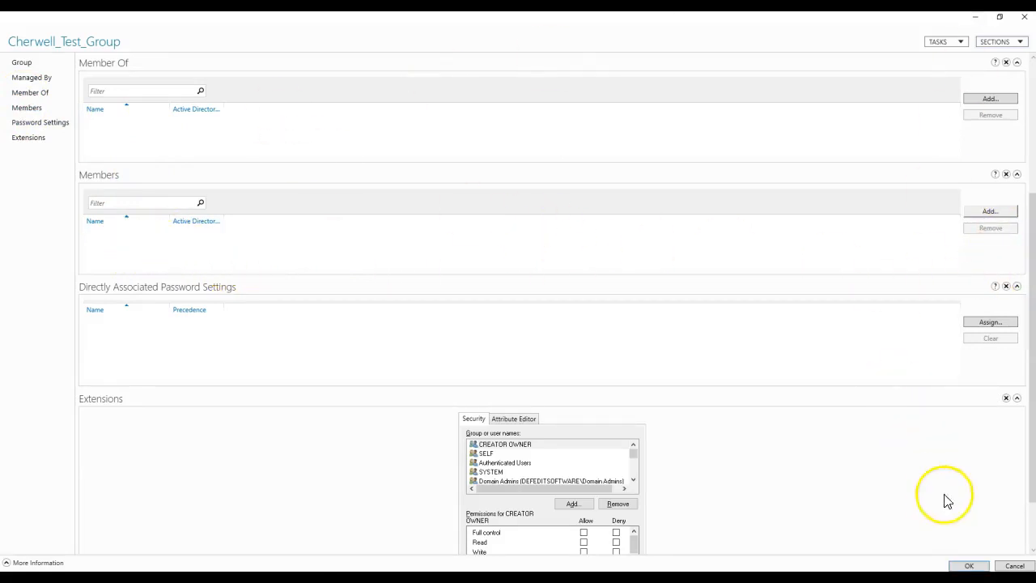
{"action": "left_click", "coordinate": [968, 567]}
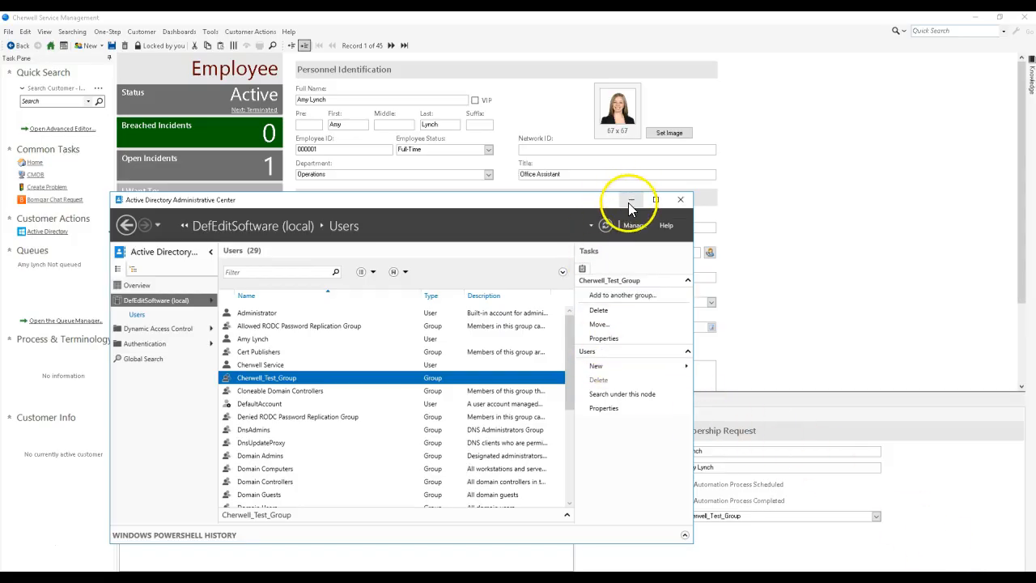
{"action": "left_click", "coordinate": [632, 200]}
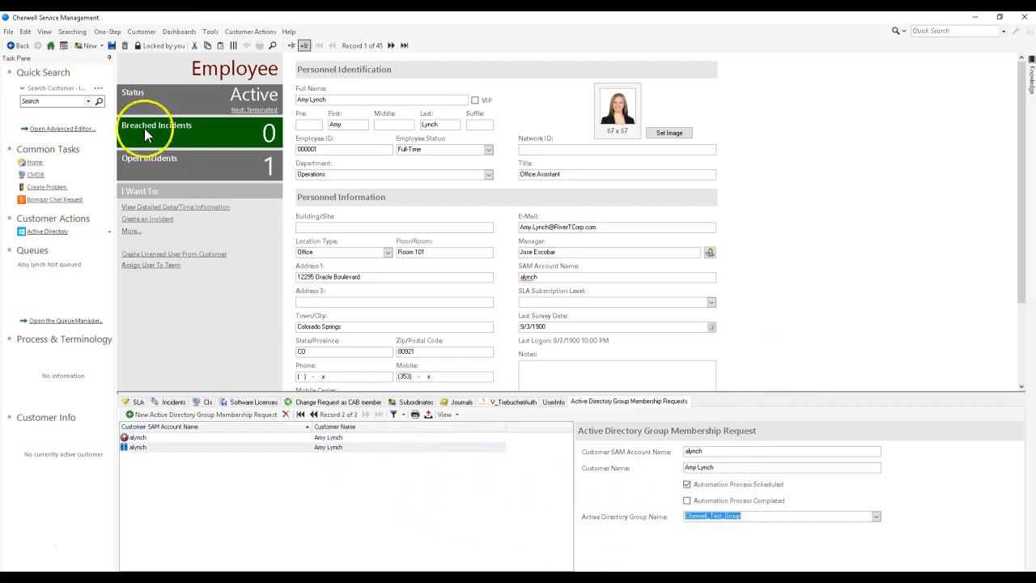
Step: Save the new Active Directory Group Membership Request, refresh the customer record, and select the new request to check its automation status
{"action": "left_click", "coordinate": [111, 46]}
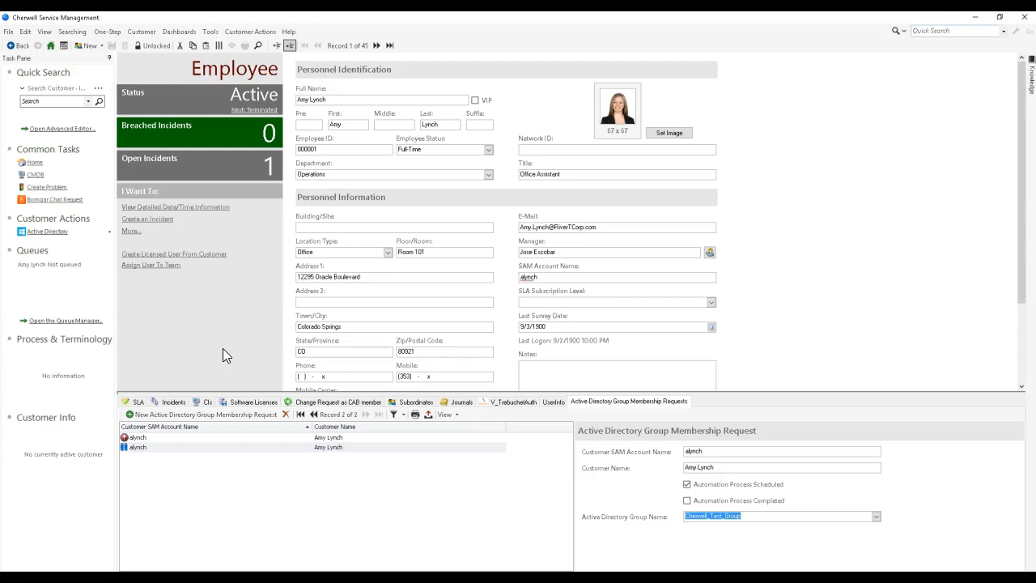
{"action": "key", "text": "F5"}
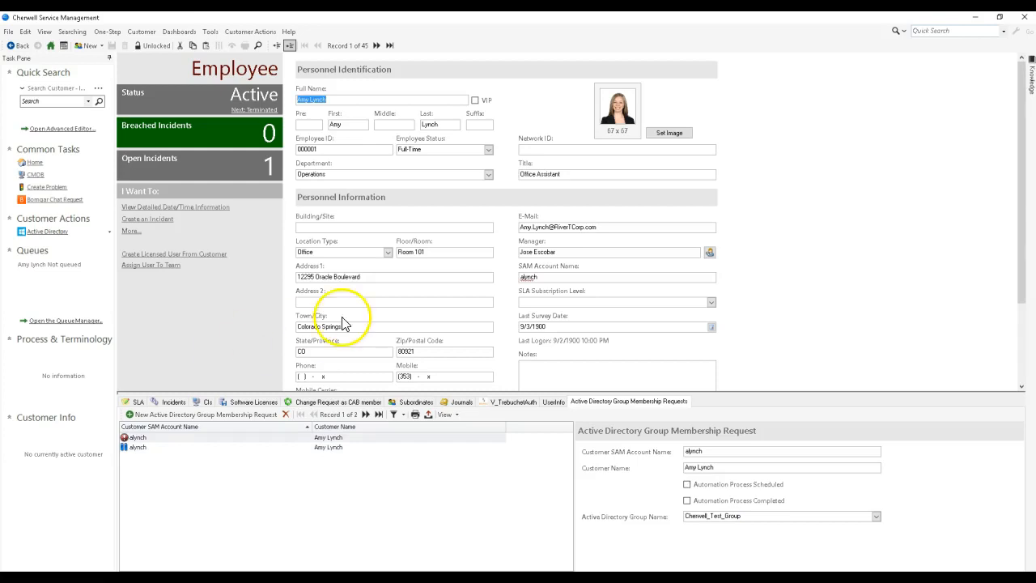
{"action": "left_click", "coordinate": [506, 401]}
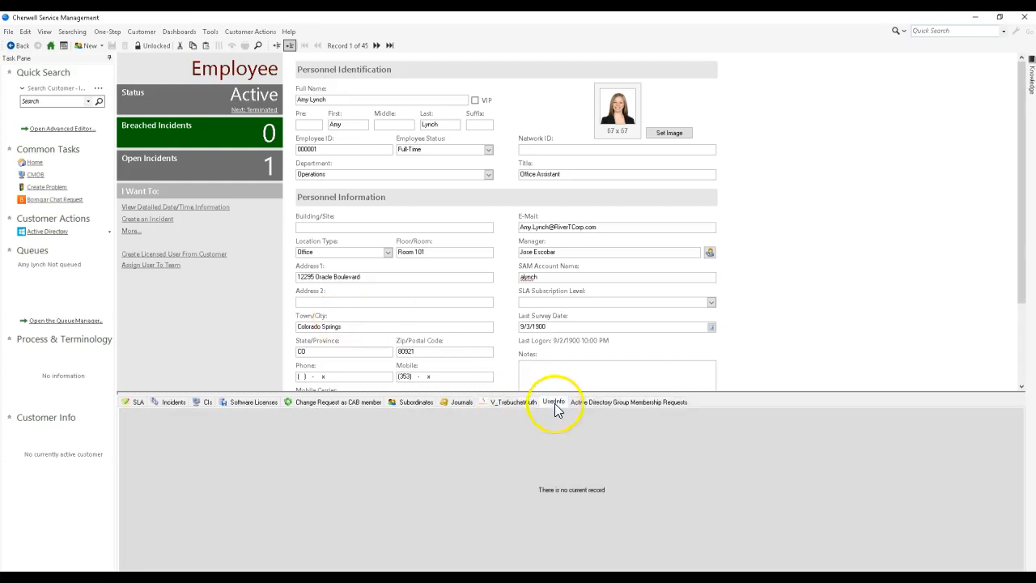
{"action": "left_click", "coordinate": [615, 401]}
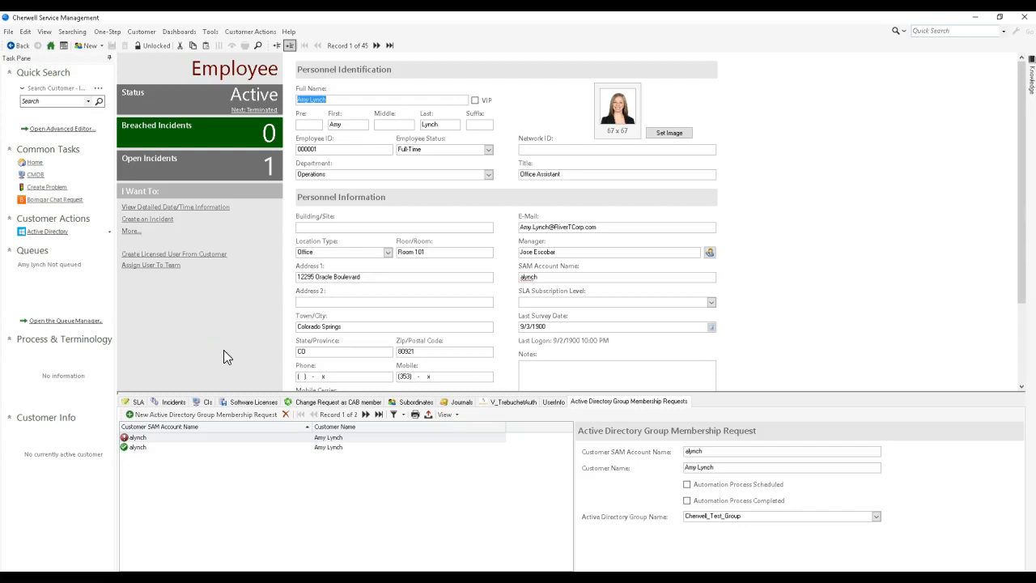
{"action": "left_click", "coordinate": [154, 448]}
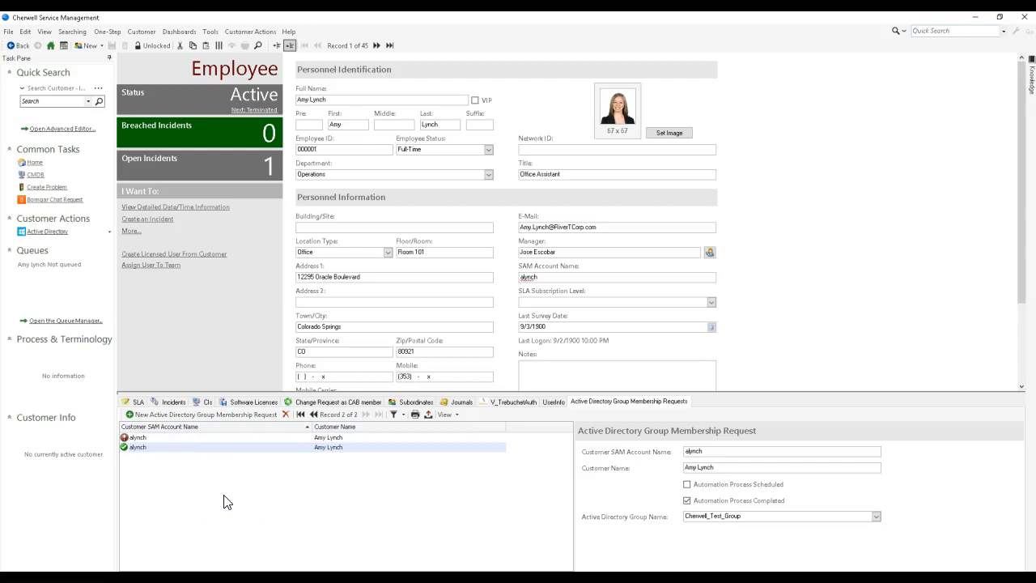
{"action": "left_click", "coordinate": [201, 476]}
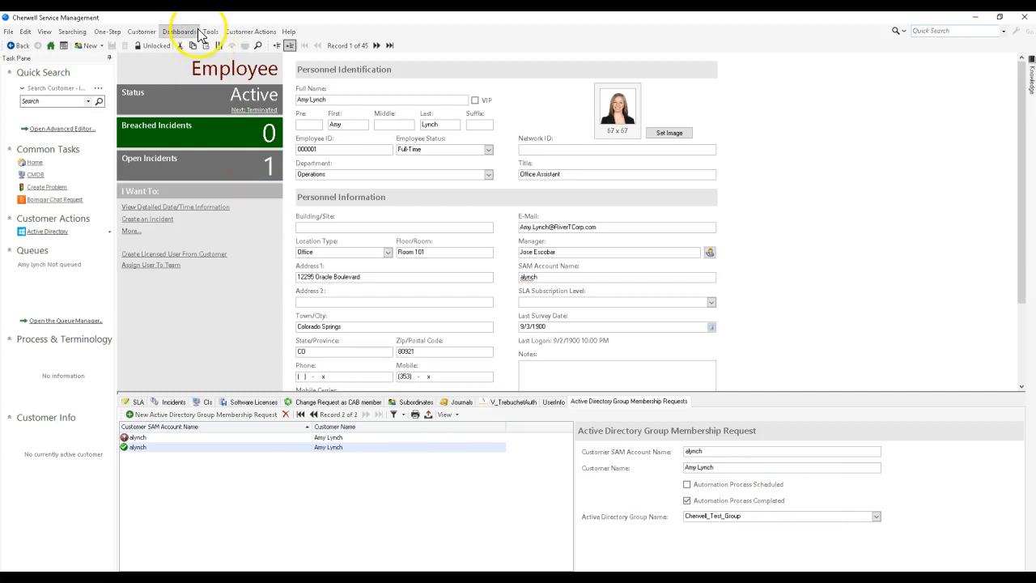
Step: Run the Go To AD Group Processing Item One-Step, review the automation processes run against the request, and return to the customer record
{"action": "left_click", "coordinate": [109, 31]}
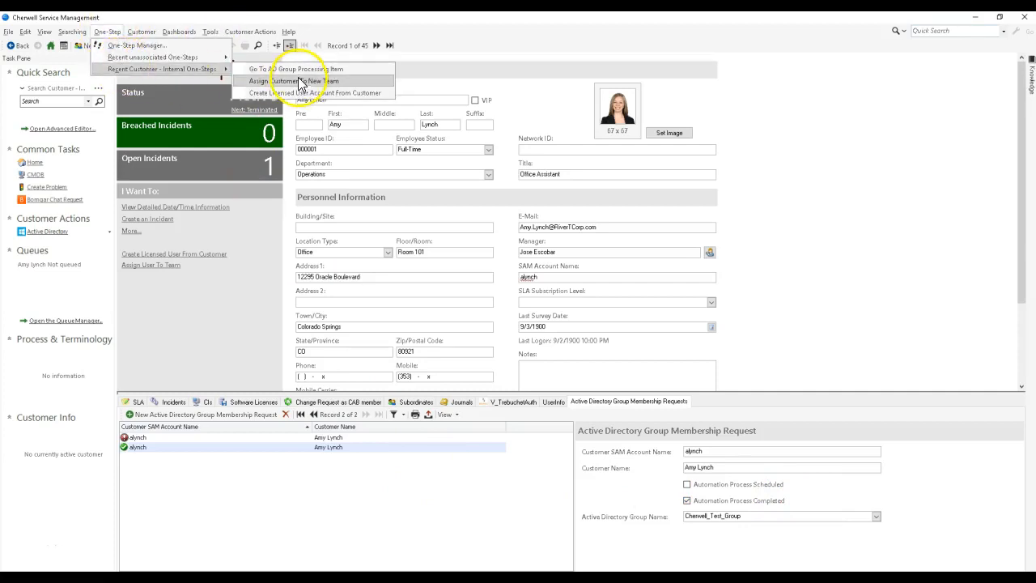
{"action": "left_click", "coordinate": [241, 355]}
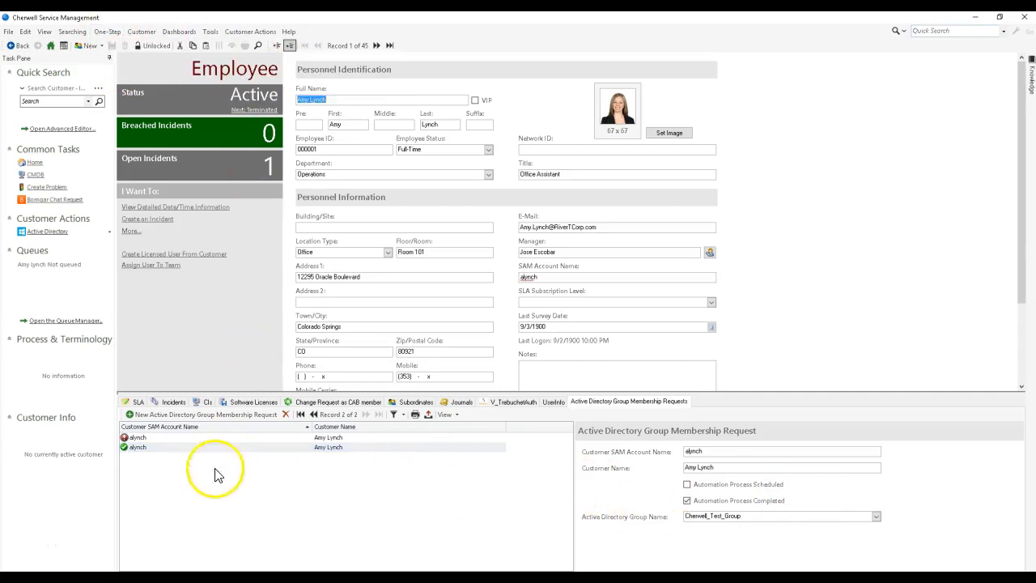
{"action": "left_click", "coordinate": [107, 31]}
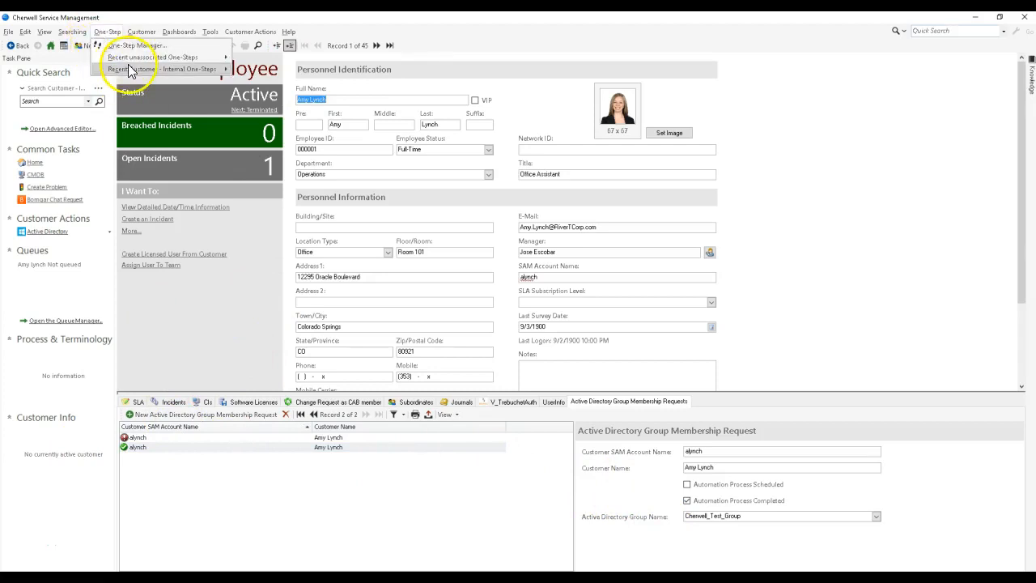
{"action": "mouse_move", "coordinate": [162, 69]}
{"action": "left_click", "coordinate": [261, 71]}
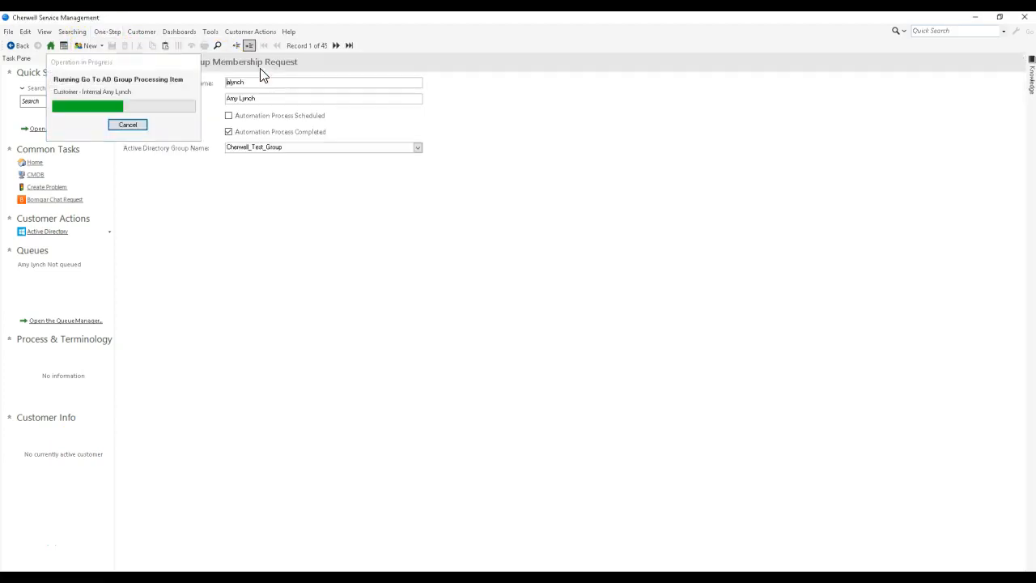
{"action": "left_click", "coordinate": [210, 31]}
{"action": "left_click", "coordinate": [240, 130]}
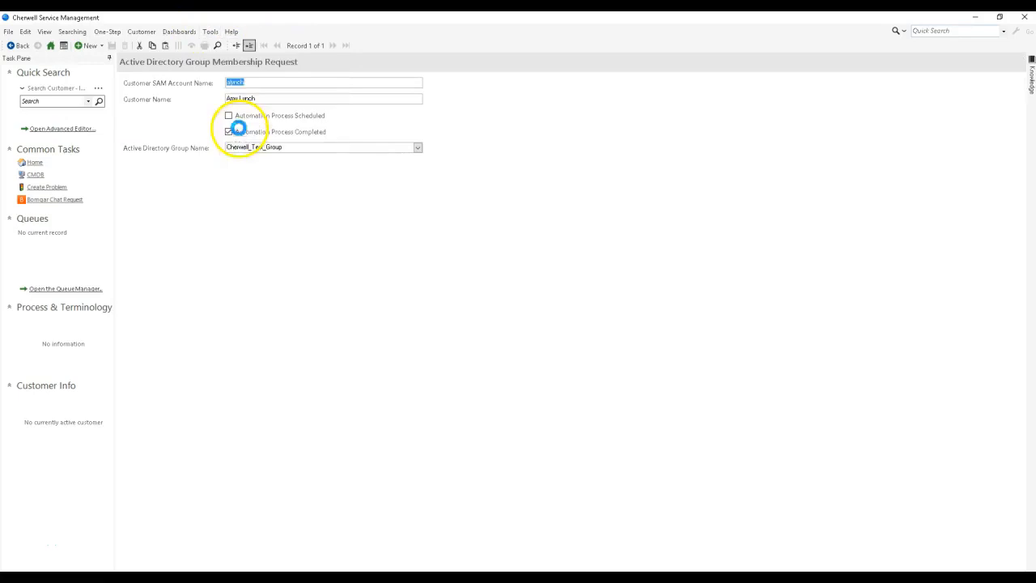
{"action": "left_click", "coordinate": [538, 202]}
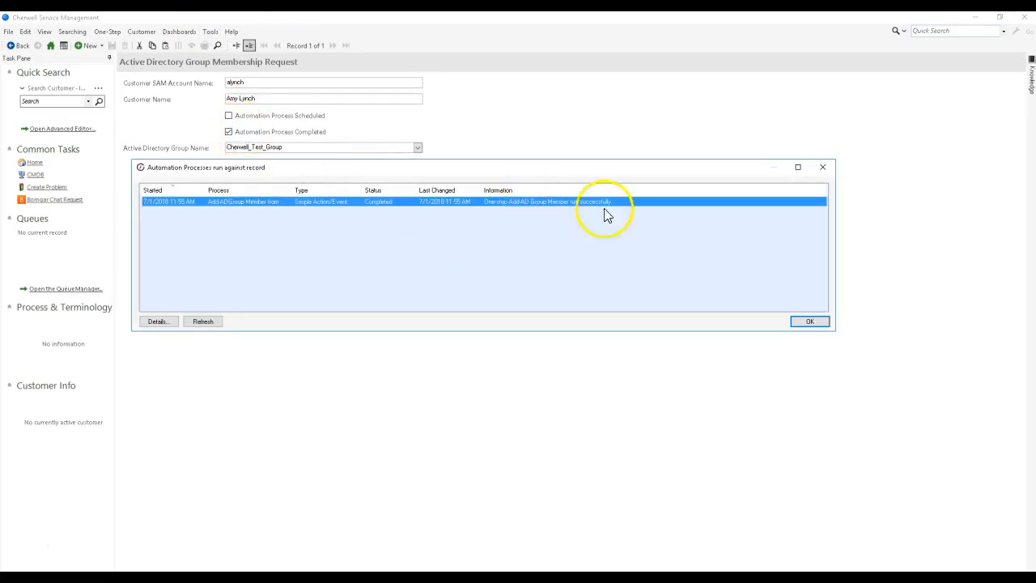
{"action": "left_click", "coordinate": [822, 167]}
{"action": "left_click", "coordinate": [18, 46]}
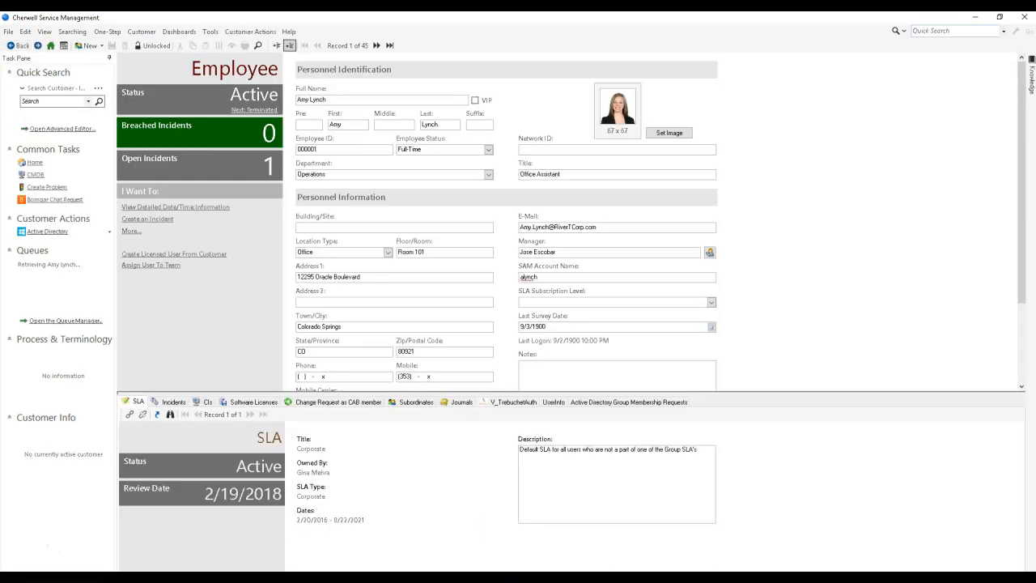
Step: Switch to Active Directory Administrative Center, check the members of Cherwell_Test_Group, and return to Cherwell Service Management
{"action": "left_click", "coordinate": [499, 577]}
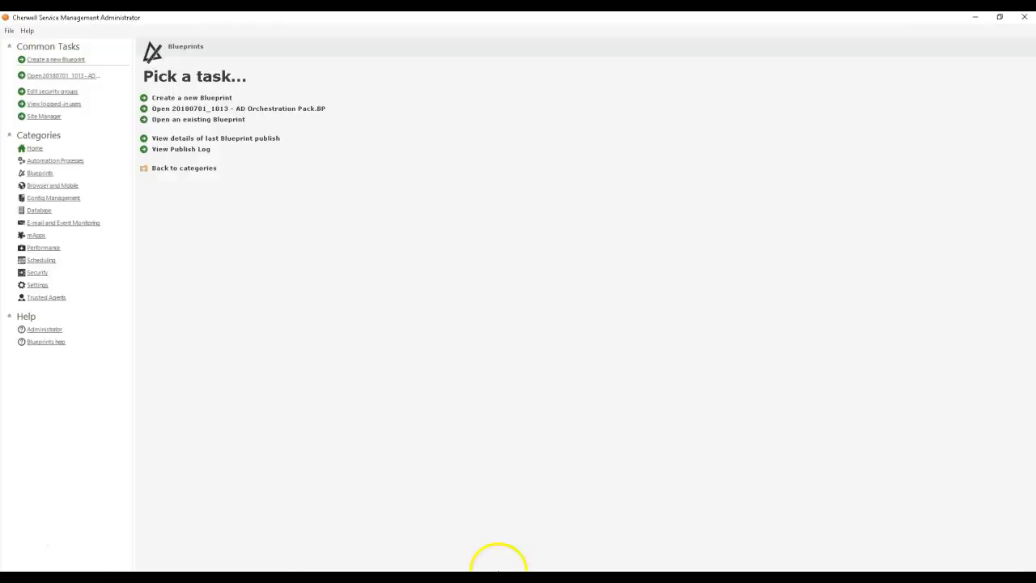
{"action": "left_click", "coordinate": [480, 566]}
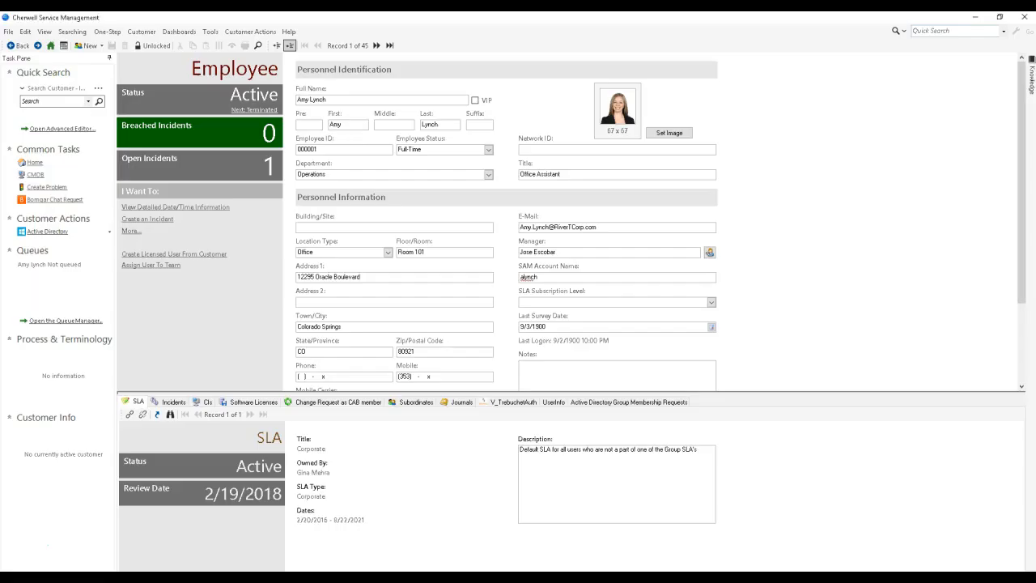
{"action": "left_click", "coordinate": [460, 577]}
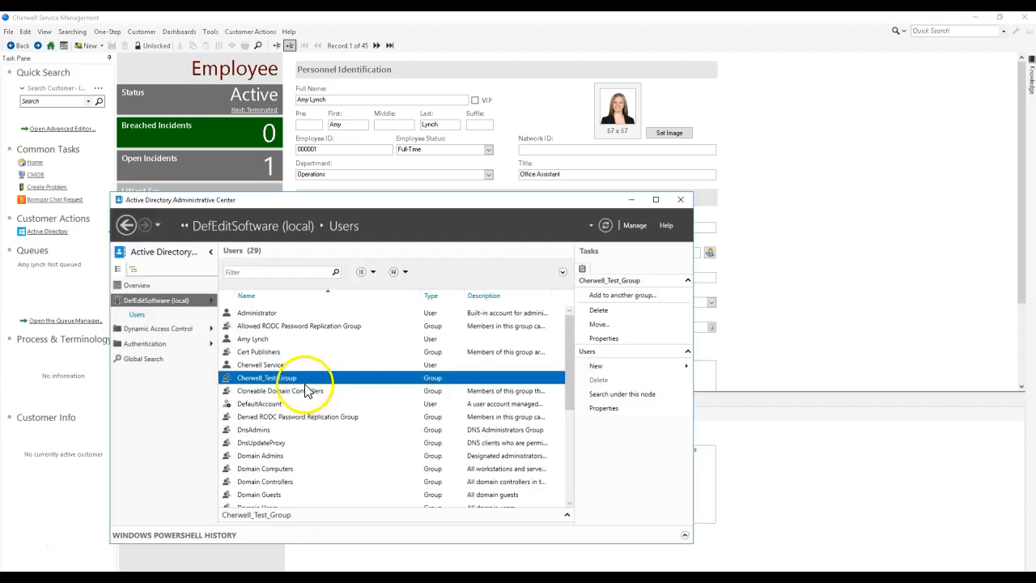
{"action": "double_click", "coordinate": [296, 381]}
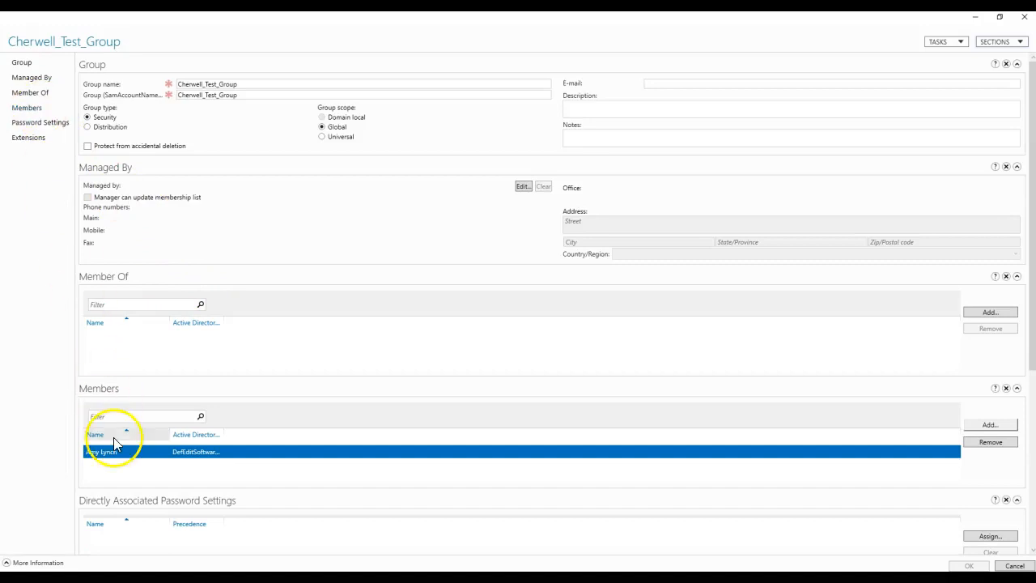
{"action": "left_click", "coordinate": [1024, 16]}
{"action": "left_click", "coordinate": [792, 157]}
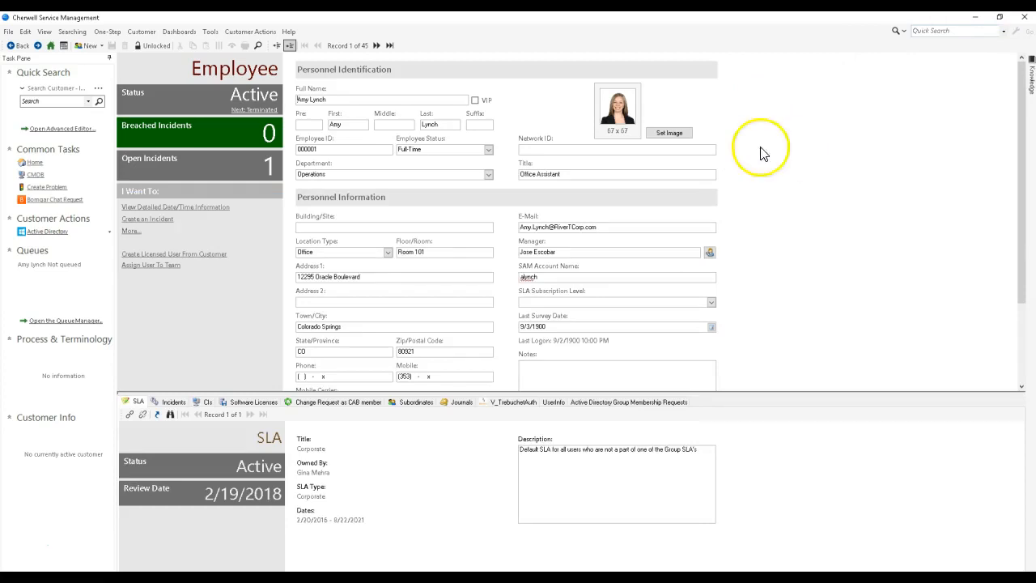
Step: Create a new Customer - Internal One-Step named "Add to Cherwell_Test_Group" in the user's One-Step folder
{"action": "left_click", "coordinate": [107, 32]}
{"action": "left_click", "coordinate": [103, 47]}
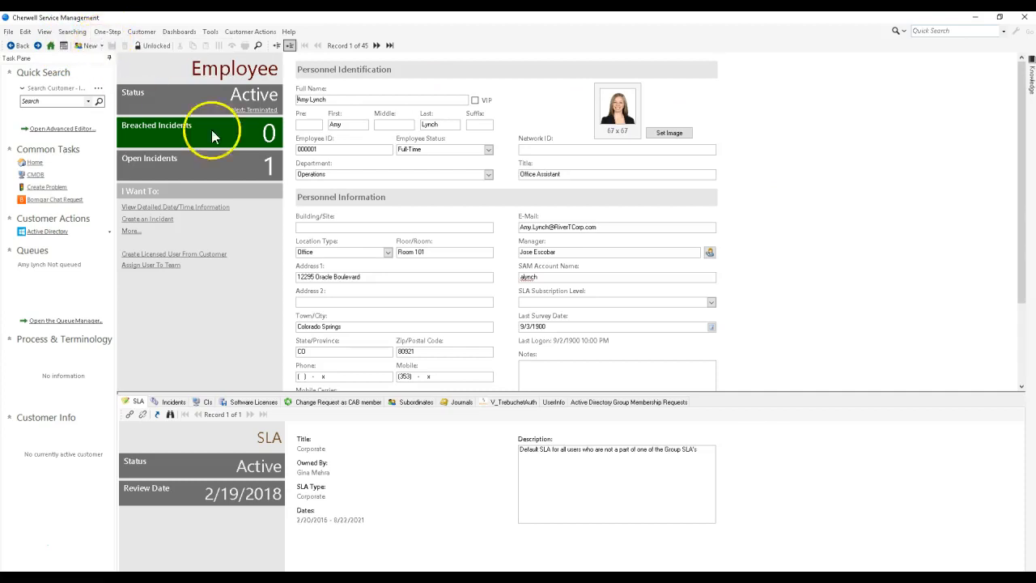
{"action": "left_click_drag", "start_coordinate": [420, 147], "coordinate": [561, 178]}
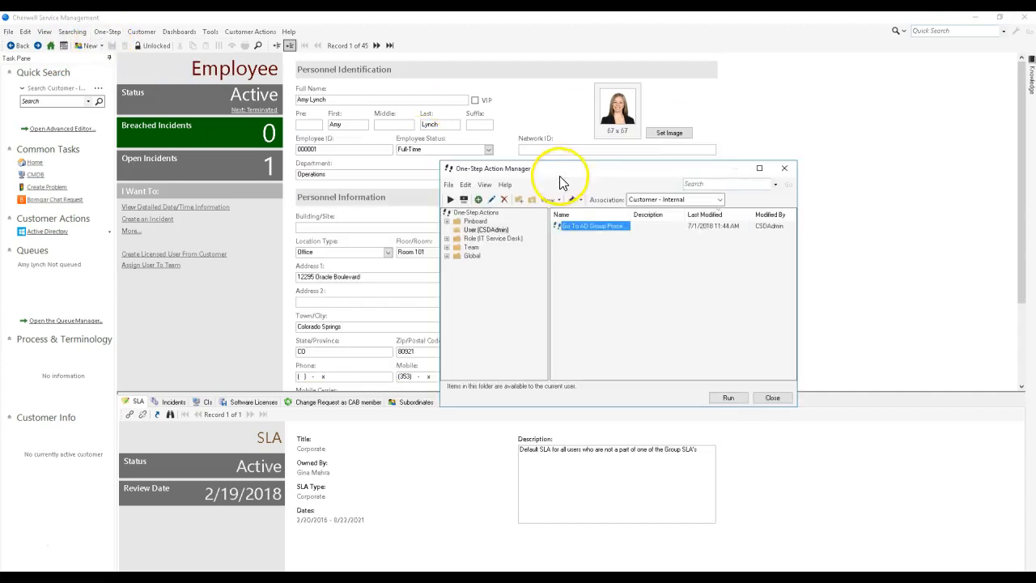
{"action": "left_click", "coordinate": [575, 263]}
{"action": "right_click", "coordinate": [576, 265]}
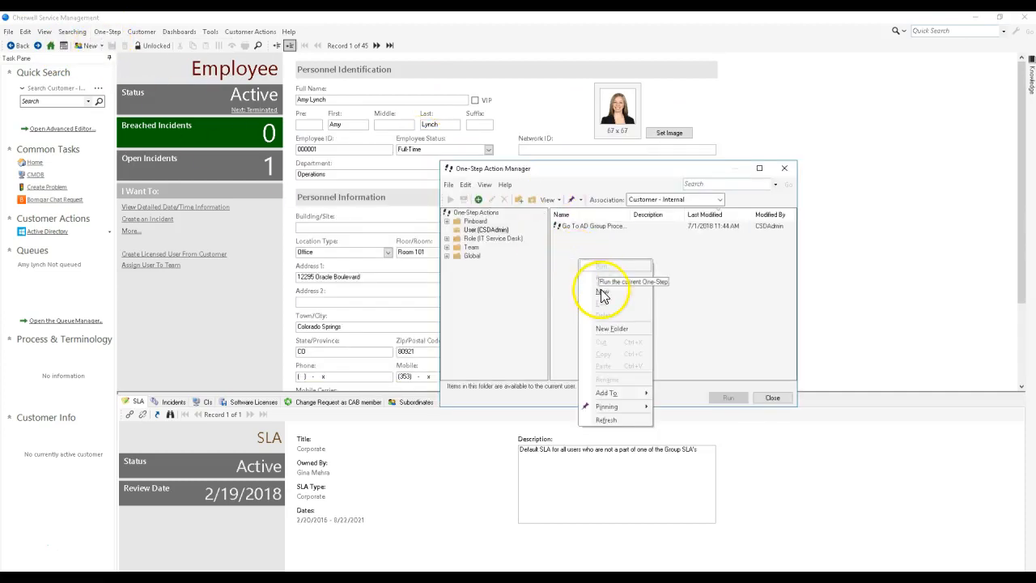
{"action": "left_click", "coordinate": [599, 285]}
{"action": "left_click", "coordinate": [556, 214]}
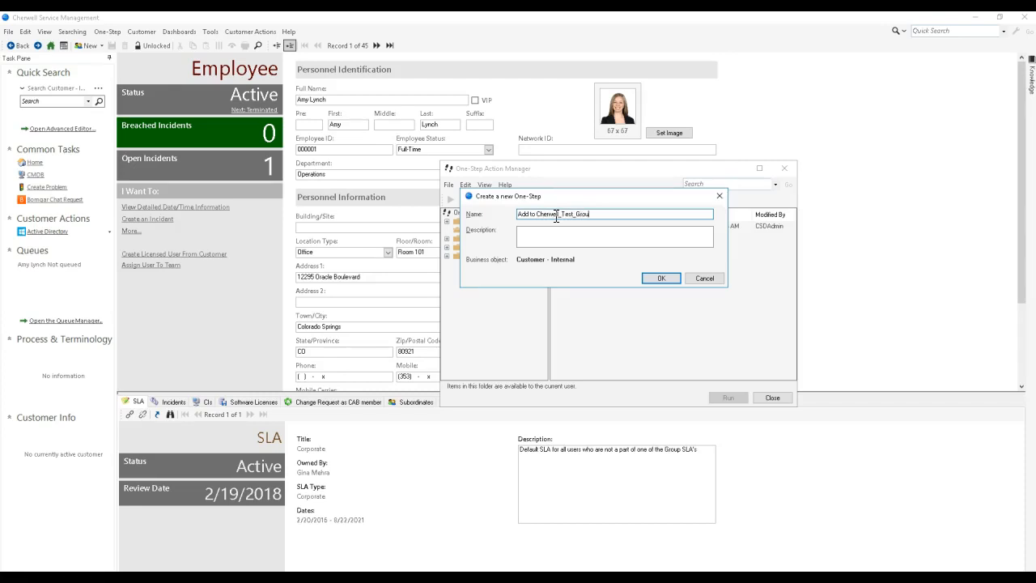
{"action": "type", "text": "p"}
{"action": "key", "text": "Return"}
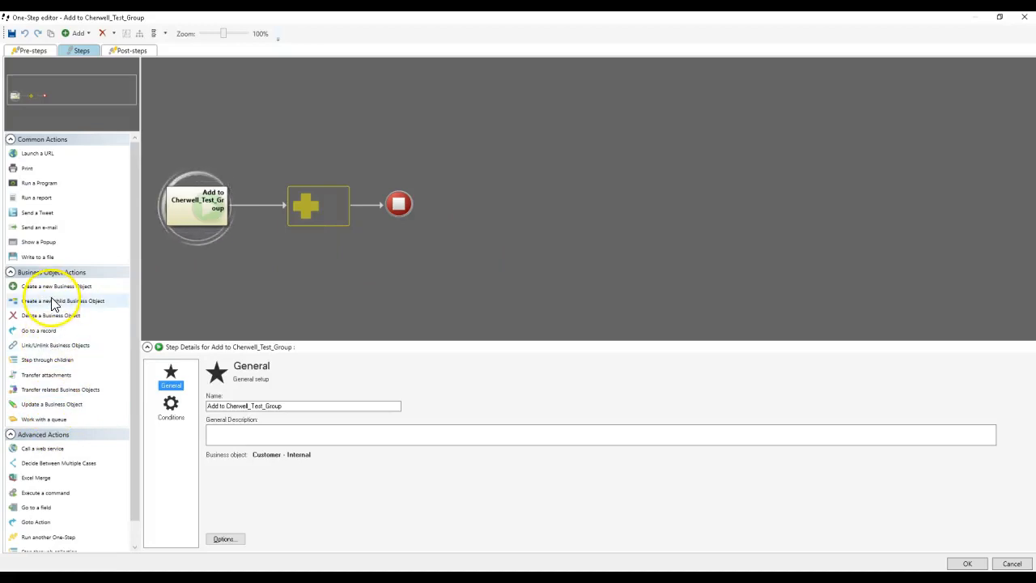
Step: Add a Create a new child Business Object action for Active Directory Group Membership Request and have it save the Business Object after the action
{"action": "left_click", "coordinate": [312, 199]}
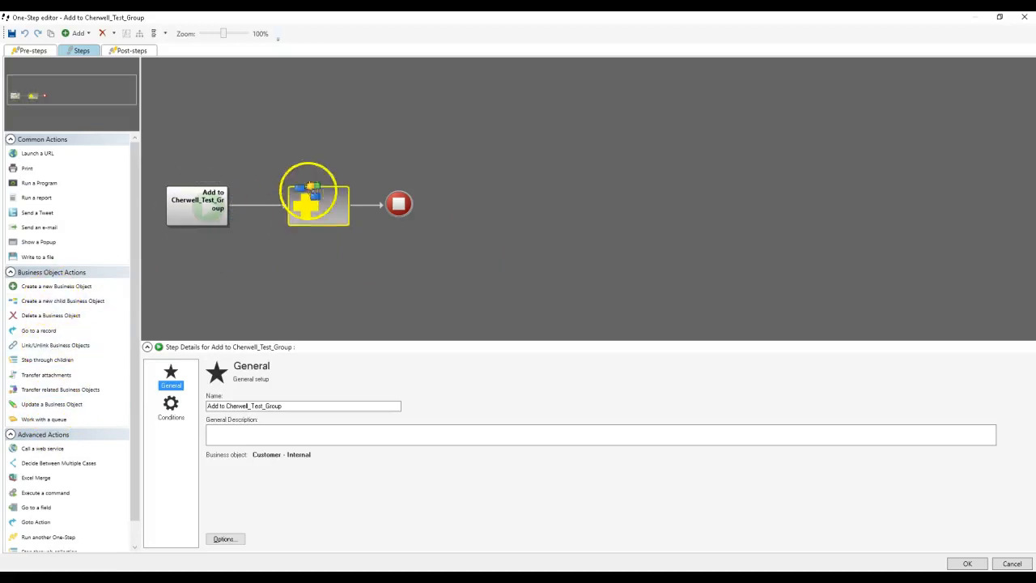
{"action": "left_click", "coordinate": [329, 386]}
{"action": "left_click", "coordinate": [329, 420]}
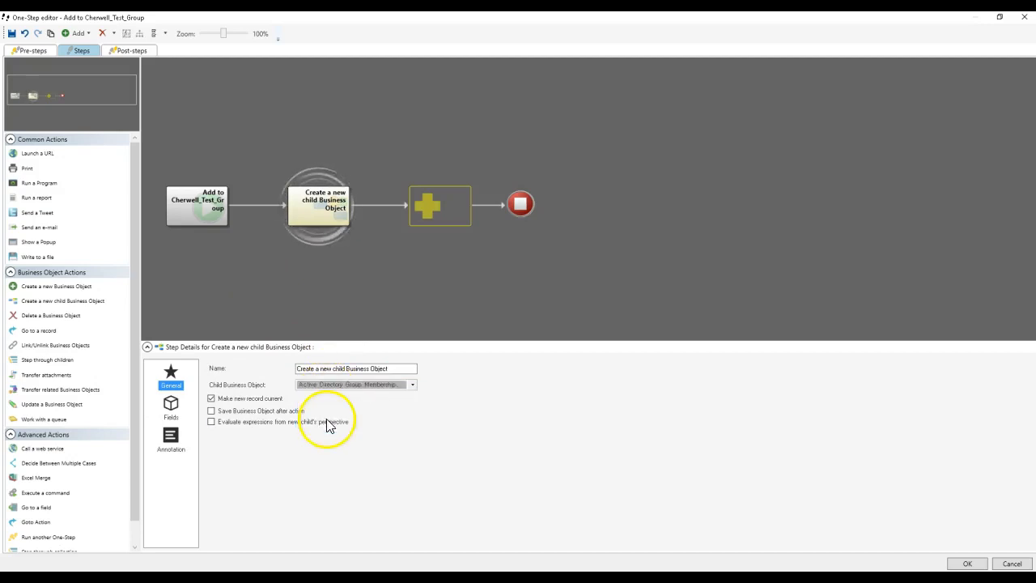
{"action": "left_click", "coordinate": [281, 412]}
Step: Set the child object's Active Directory Group Name field to the value Cherwell_Test_Group
{"action": "left_click", "coordinate": [175, 414]}
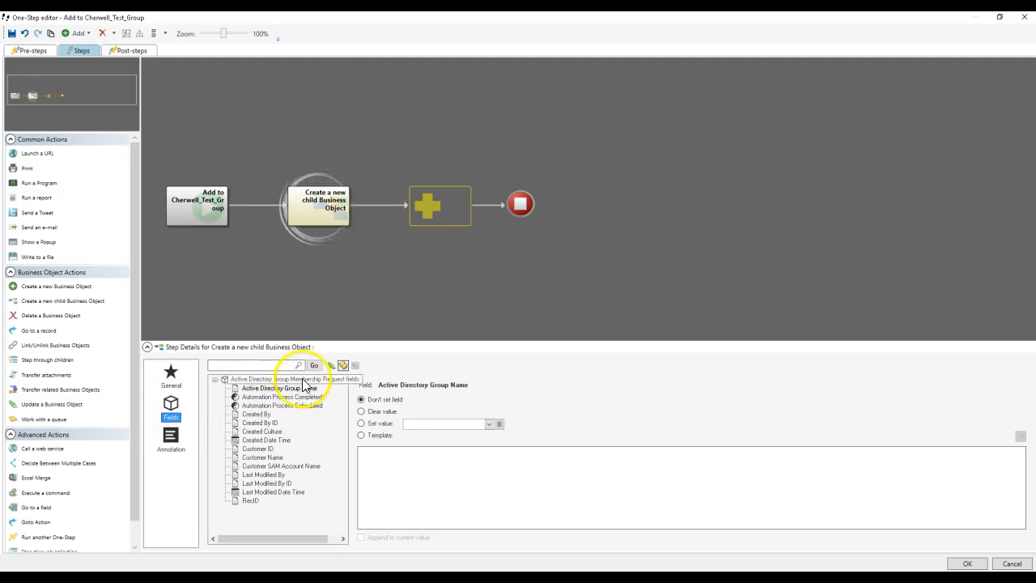
{"action": "left_click", "coordinate": [365, 411]}
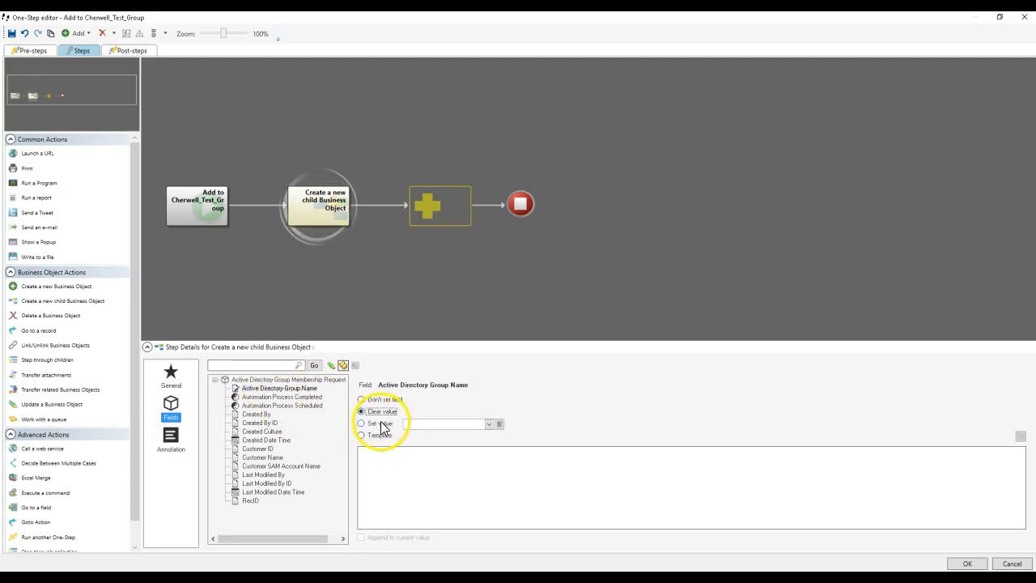
{"action": "left_click", "coordinate": [498, 425]}
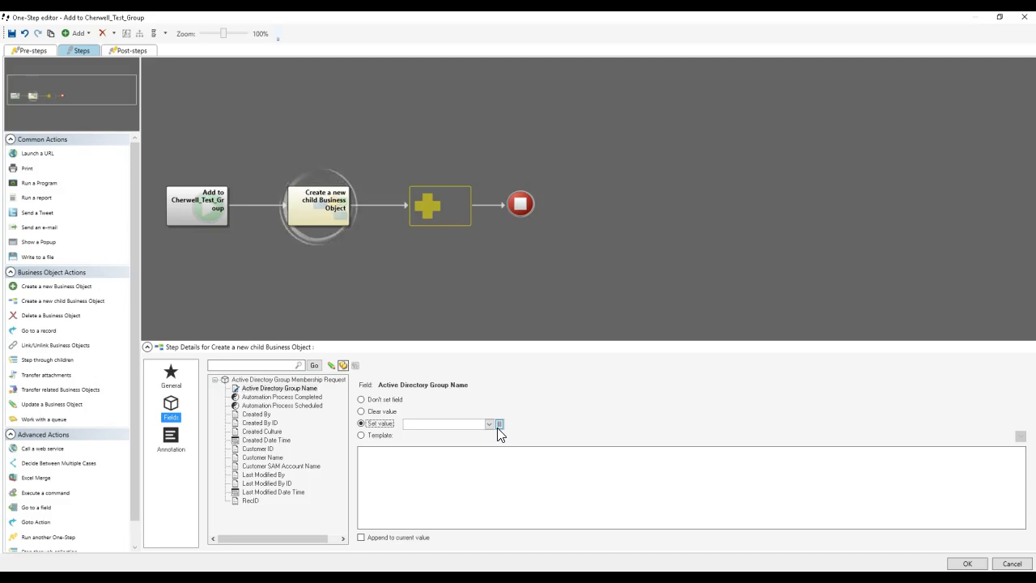
{"action": "left_click", "coordinate": [499, 424]}
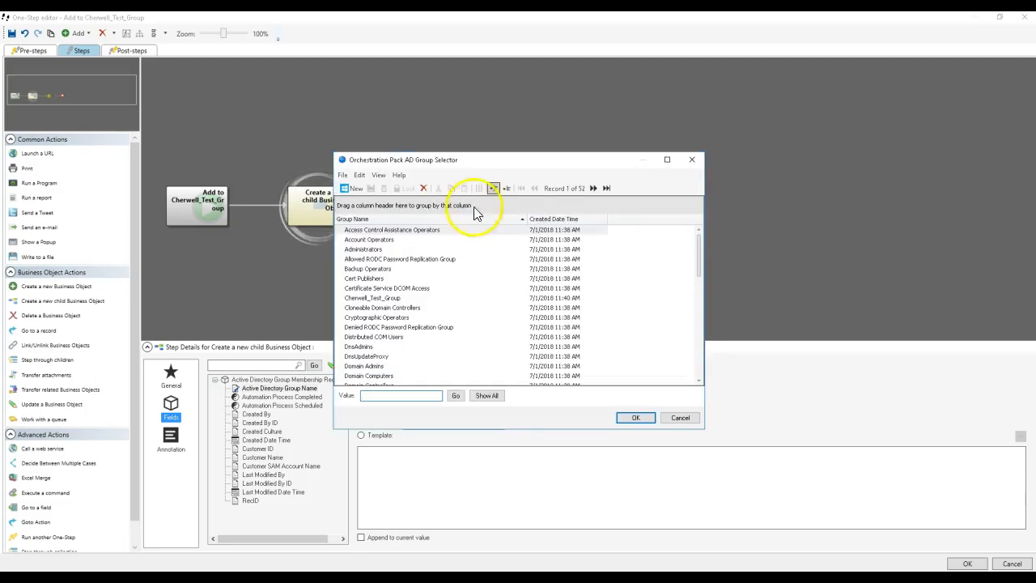
{"action": "left_click_drag", "start_coordinate": [435, 162], "coordinate": [662, 92]}
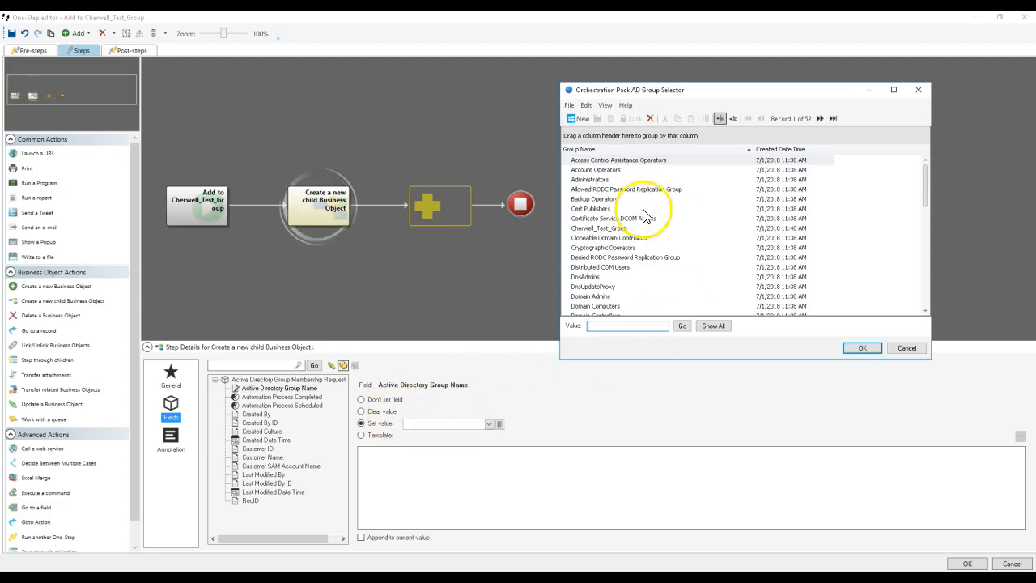
{"action": "double_click", "coordinate": [597, 228]}
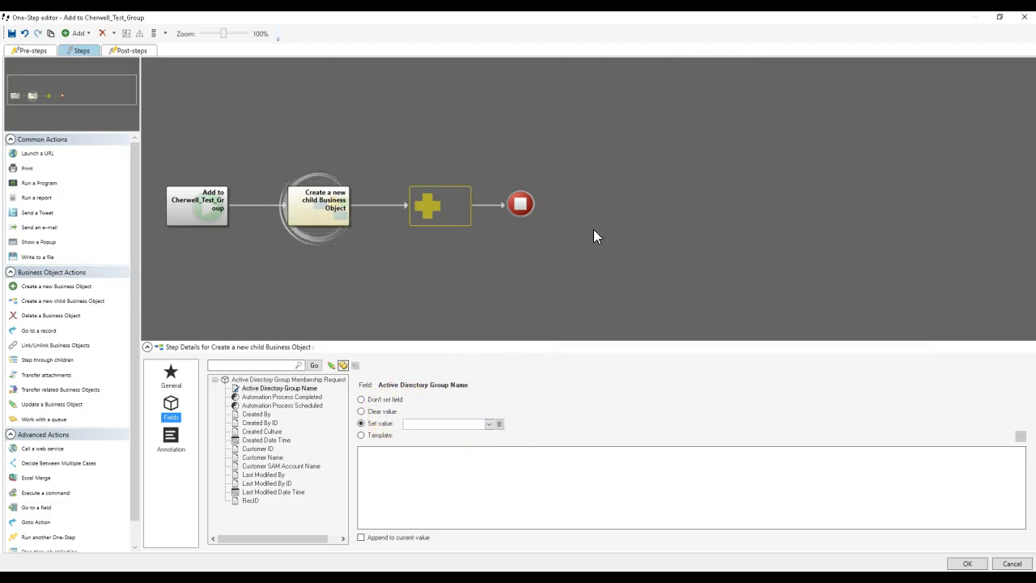
Step: Set the child object's Customer SAM Account Name field to the Customer - Internal SAMAccountName field through a template
{"action": "left_click", "coordinate": [280, 467]}
{"action": "left_click", "coordinate": [454, 421]}
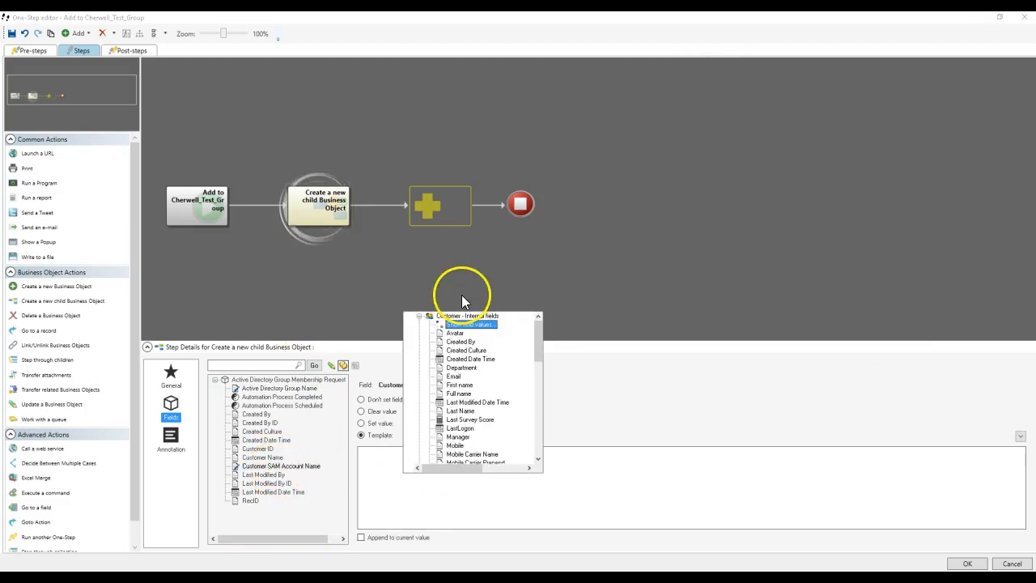
{"action": "scroll", "coordinate": [450, 388], "scroll_direction": "down", "scroll_amount": 6}
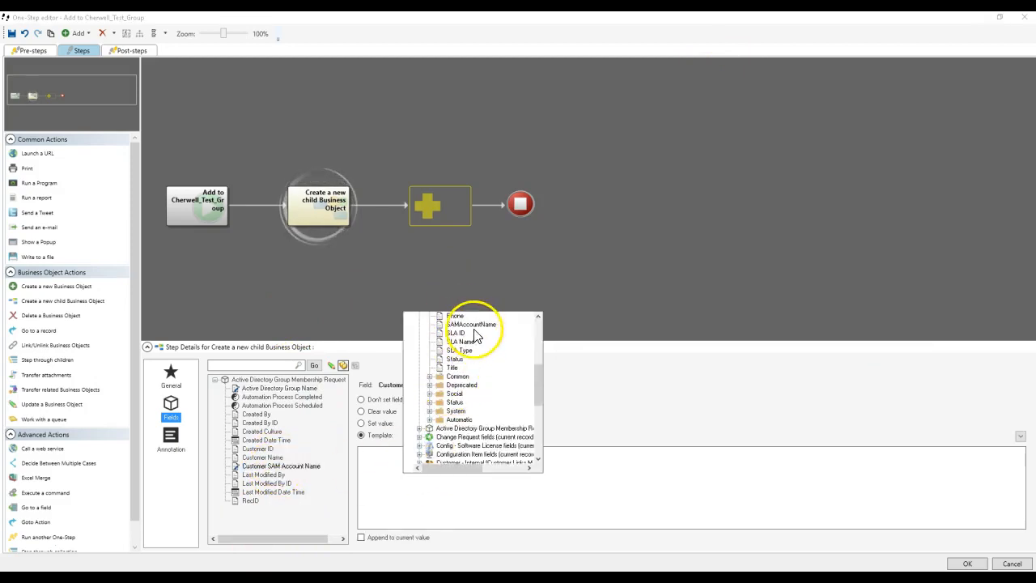
{"action": "left_click", "coordinate": [474, 327]}
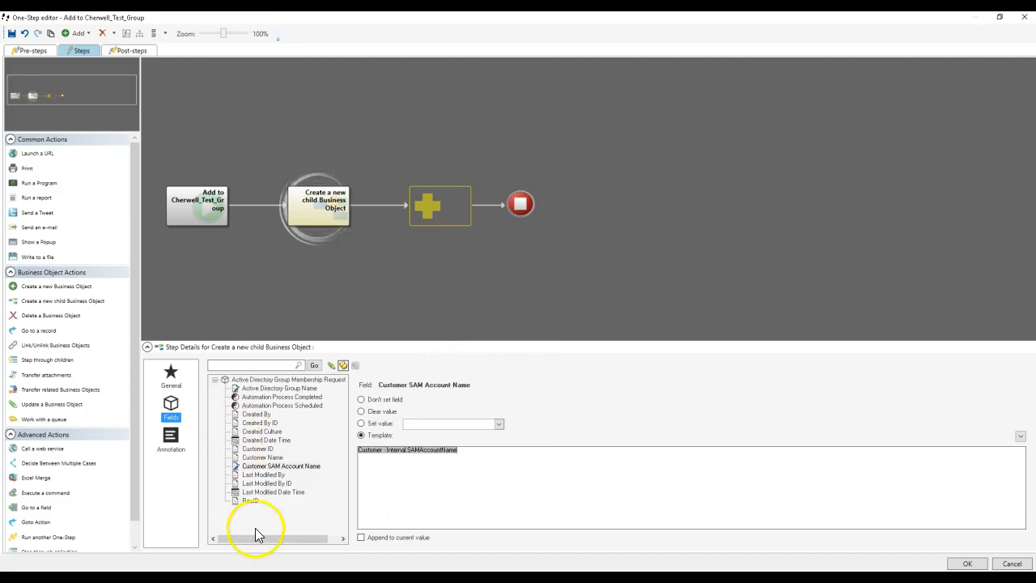
Step: Set the child object's Customer Name field to the Customer - Internal Full name field through a template
{"action": "left_click", "coordinate": [262, 457]}
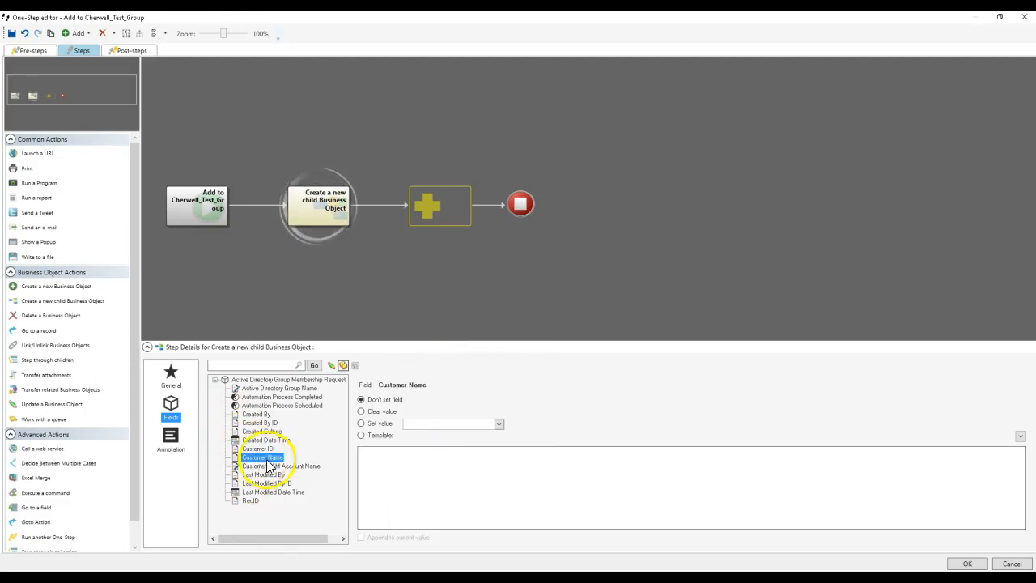
{"action": "right_click", "coordinate": [398, 462]}
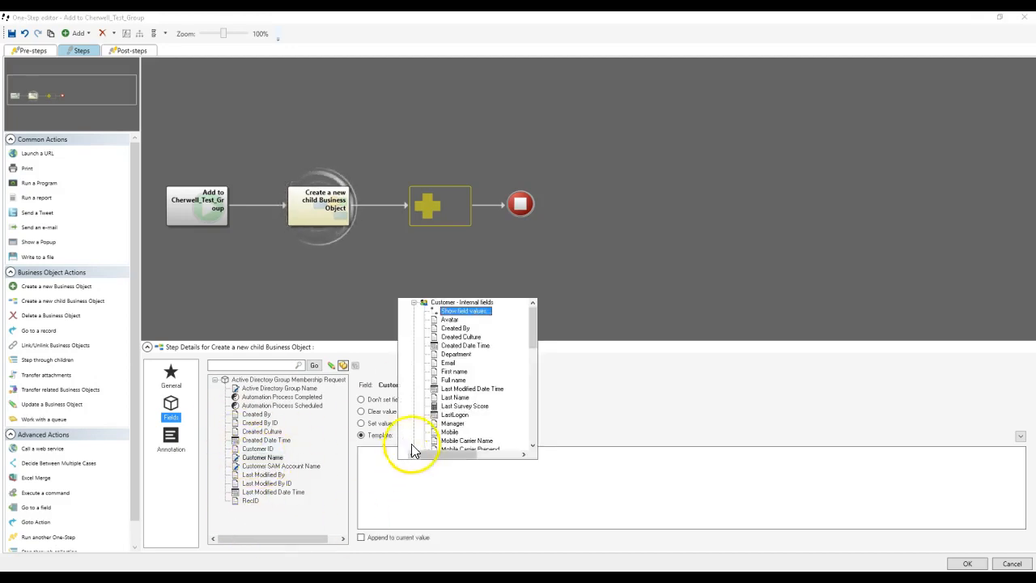
{"action": "left_click", "coordinate": [445, 383]}
Step: Review the child object action's general settings, save the One-Step, and close the One-Step Action Manager
{"action": "left_click", "coordinate": [170, 376]}
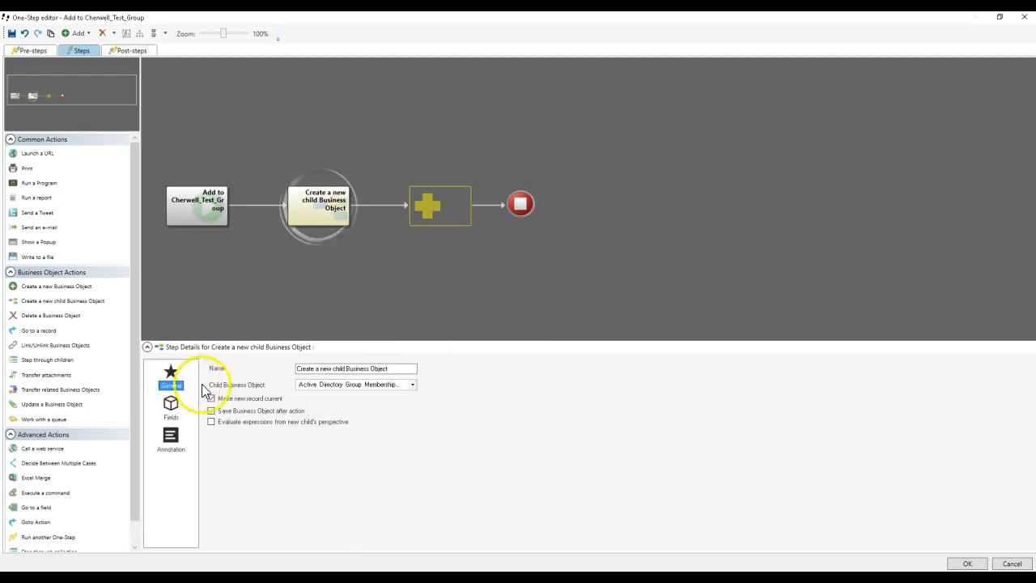
{"action": "left_click", "coordinate": [967, 563]}
{"action": "left_click", "coordinate": [608, 242]}
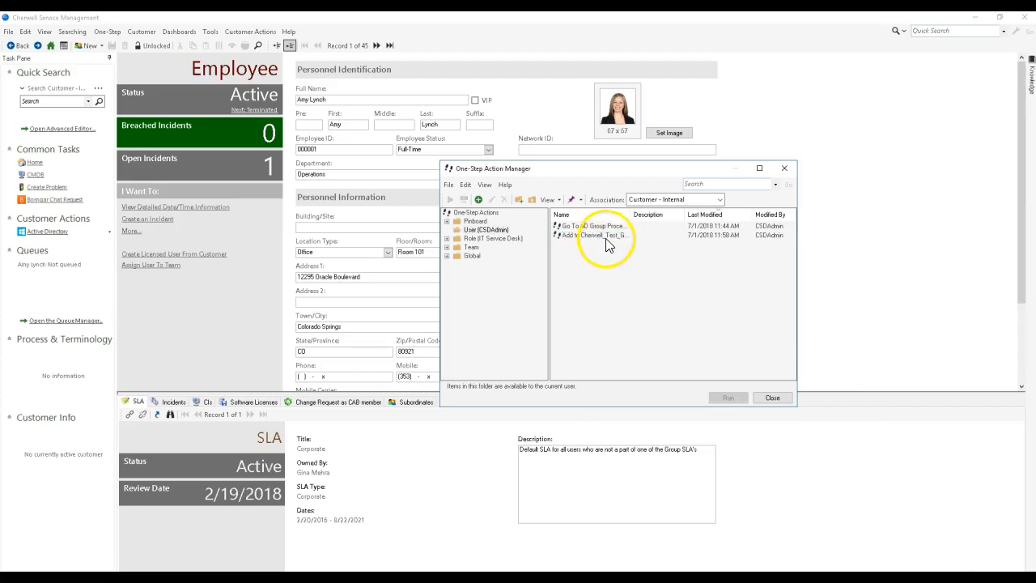
{"action": "left_click", "coordinate": [772, 398]}
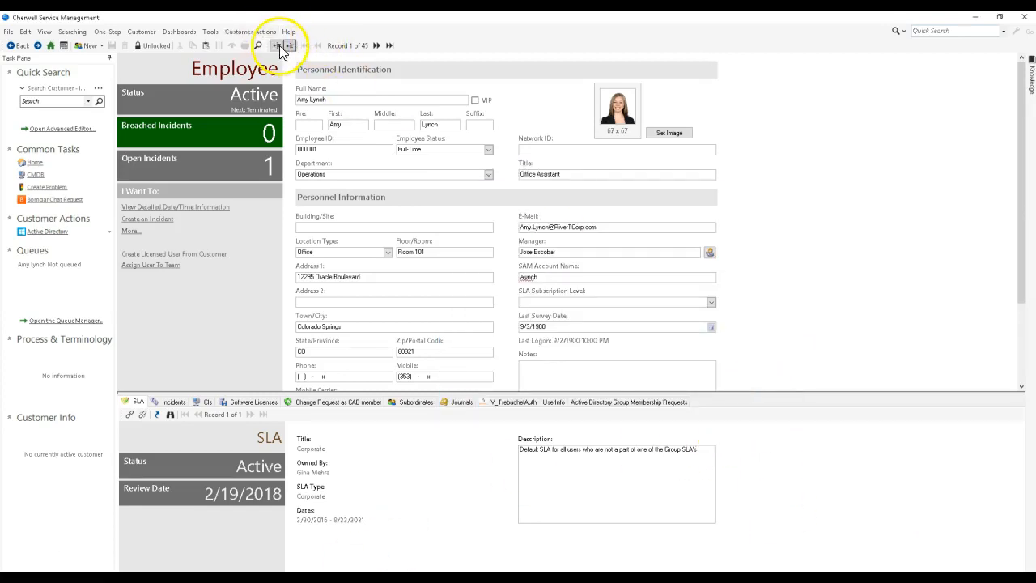
Step: Show the Customer - Internal records as a list, and start a new user in Active Directory Administrative Center's Users container
{"action": "left_click", "coordinate": [279, 46]}
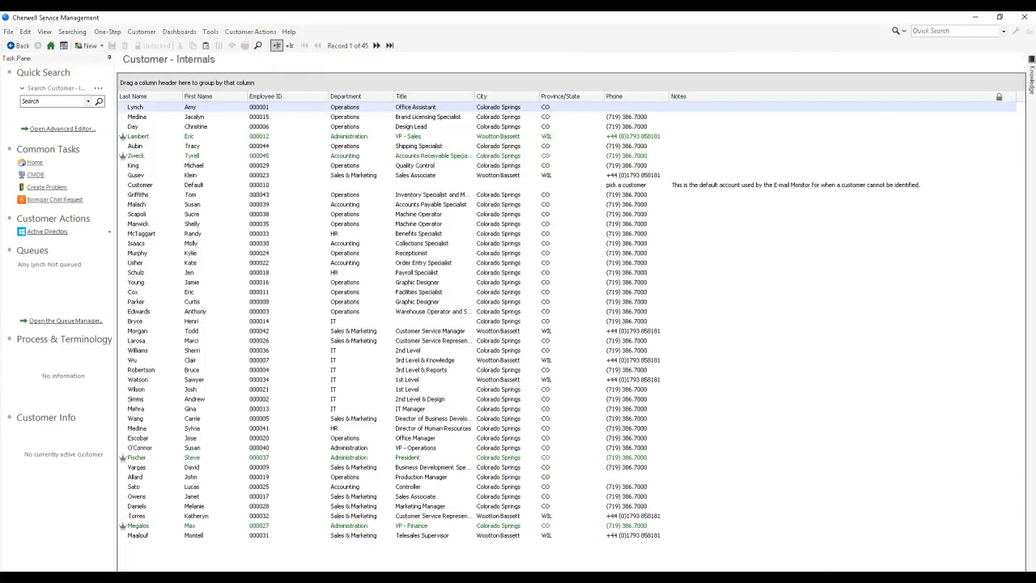
{"action": "key", "text": "alt+Tab"}
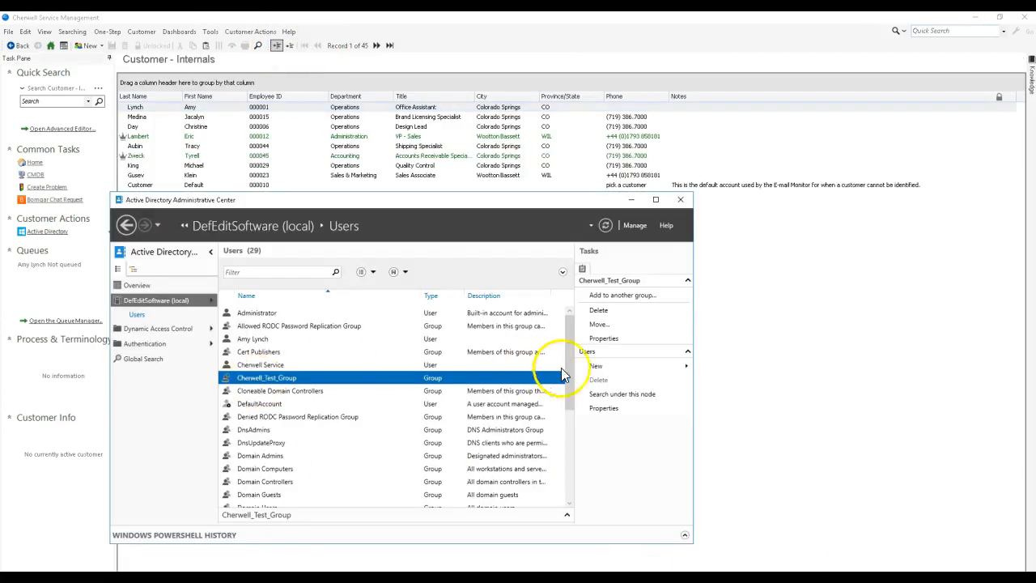
{"action": "mouse_move", "coordinate": [599, 366]}
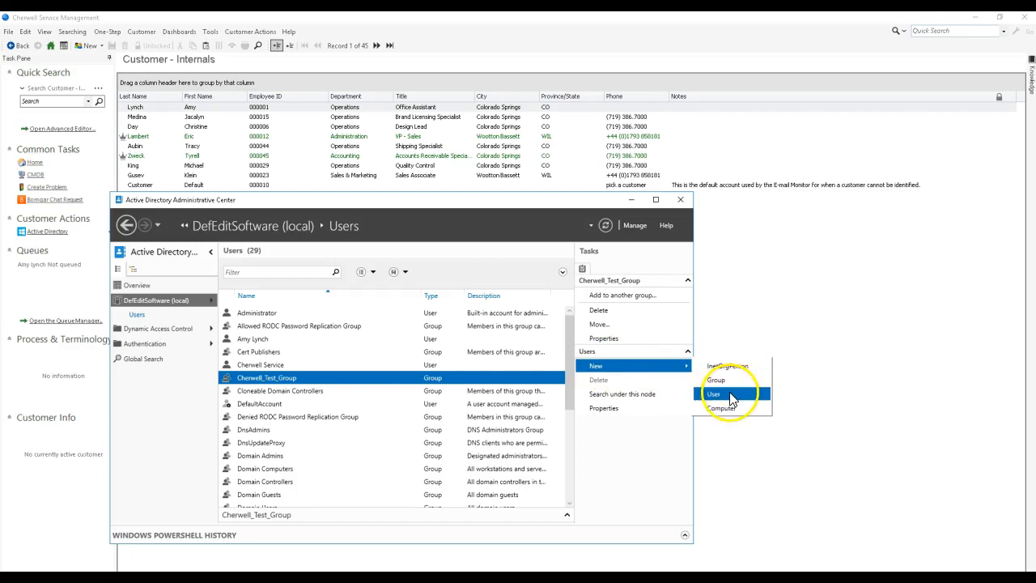
{"action": "left_click", "coordinate": [714, 394]}
Step: Return to Cherwell Service Management, open customer record 23 from the IT department, and copy its SAM Account Name
{"action": "key", "text": "alt+Tab"}
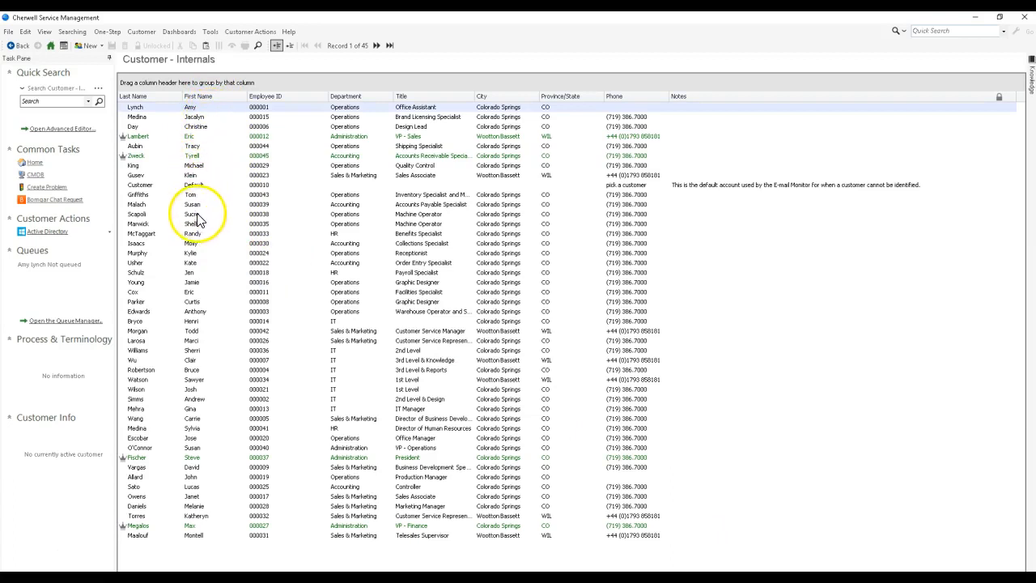
{"action": "left_click", "coordinate": [208, 322]}
{"action": "double_click", "coordinate": [208, 323]}
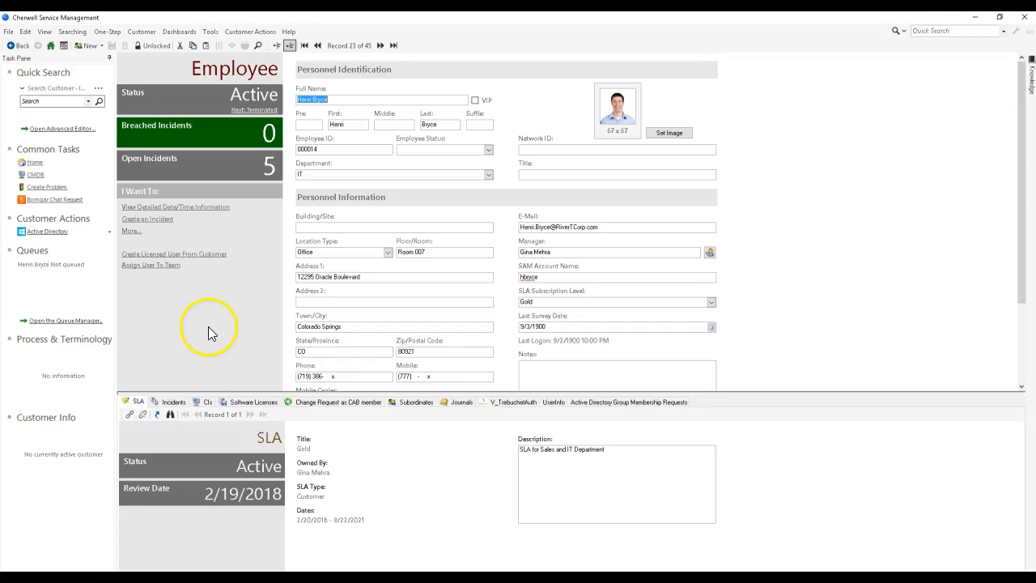
{"action": "double_click", "coordinate": [554, 278]}
{"action": "key", "text": "ctrl+c"}
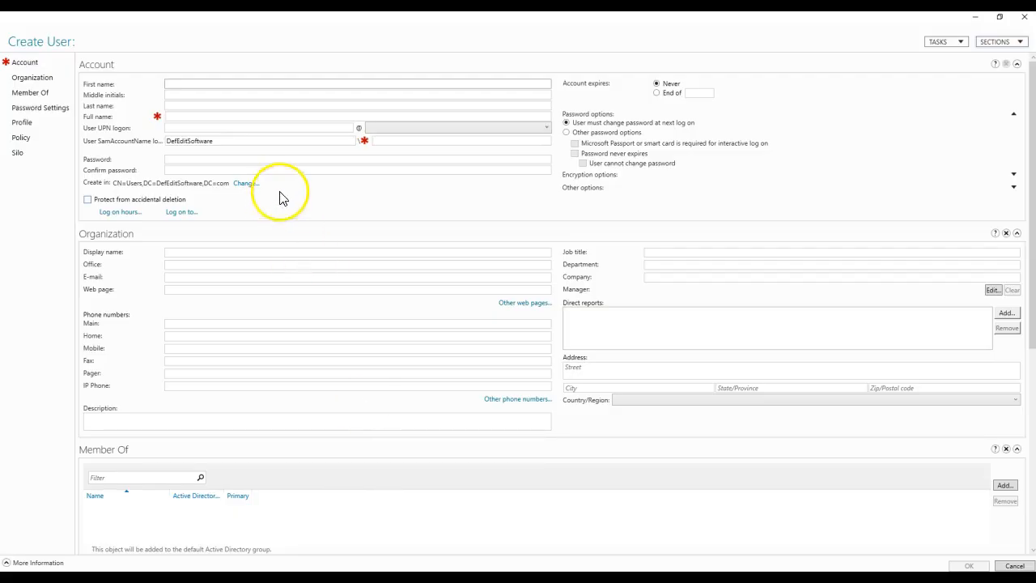
Step: In Active Directory Administrative Center, create the user with the copied SAM account name as logon and the customer's full name as first name
{"action": "left_click", "coordinate": [409, 142]}
{"action": "key", "text": "ctrl+v"}
{"action": "left_click", "coordinate": [355, 82]}
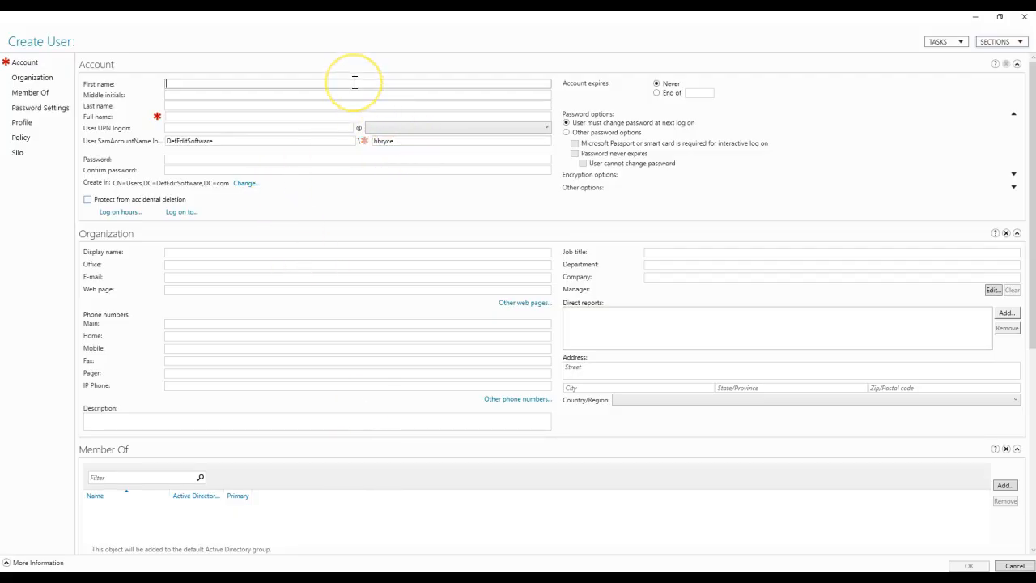
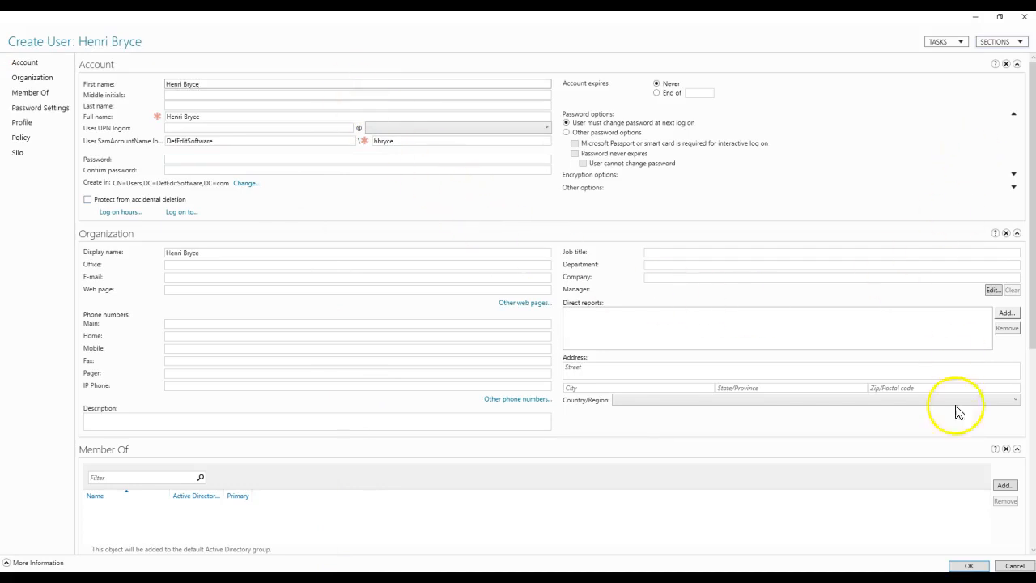
{"action": "left_click", "coordinate": [988, 560]}
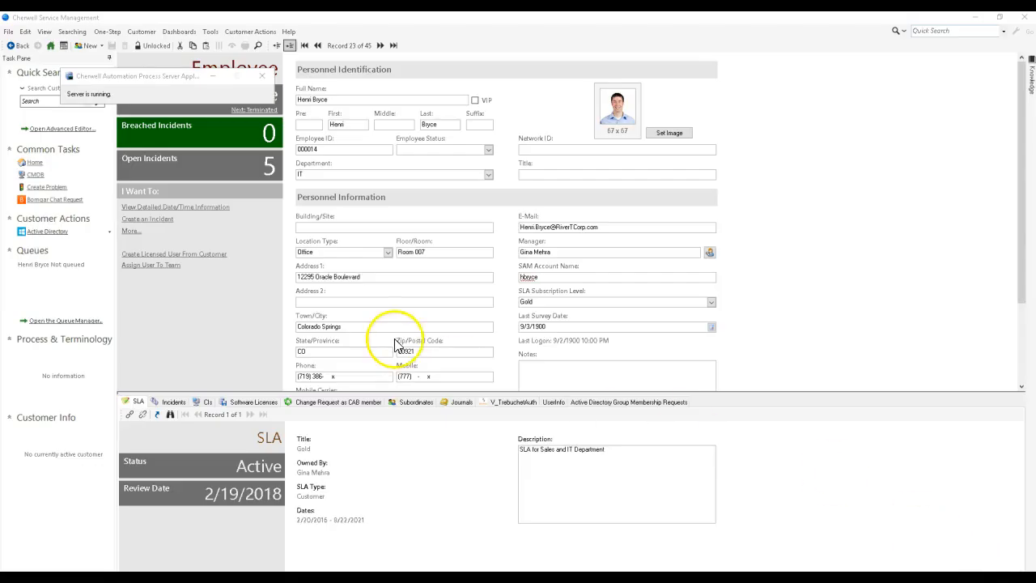
Step: Run the "Add to Cherwell_Test_Group" One-Step on the open customer record and display its Active Directory Group Membership Requests
{"action": "left_click", "coordinate": [261, 75]}
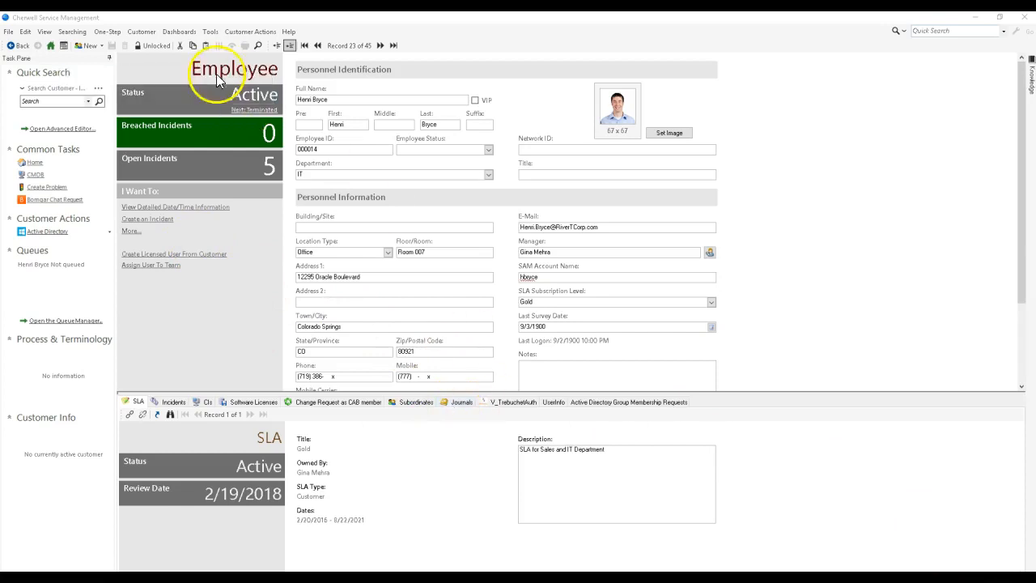
{"action": "left_click", "coordinate": [108, 31]}
{"action": "left_click", "coordinate": [103, 45]}
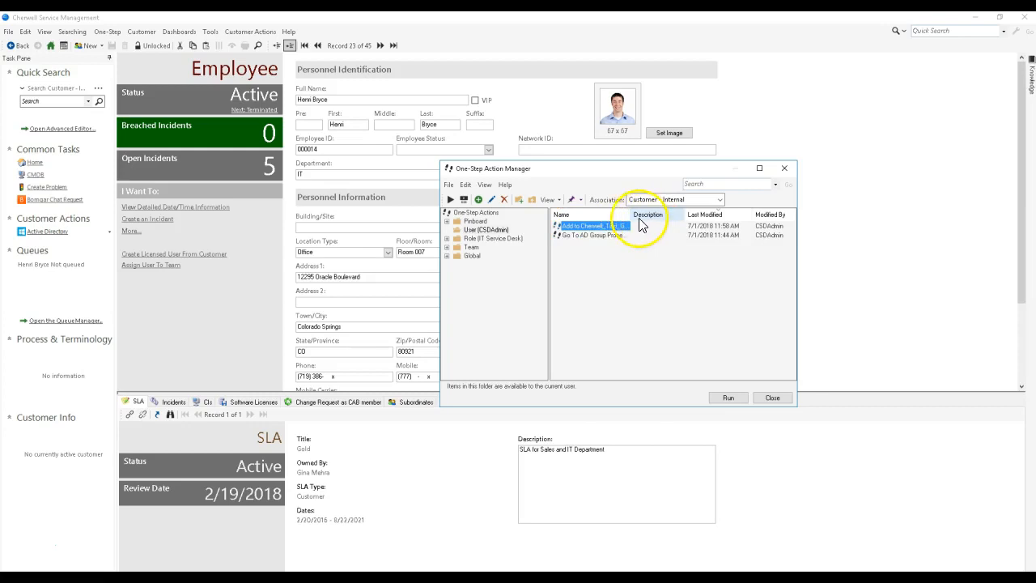
{"action": "left_click_drag", "start_coordinate": [696, 217], "coordinate": [714, 217]}
{"action": "double_click", "coordinate": [613, 227]}
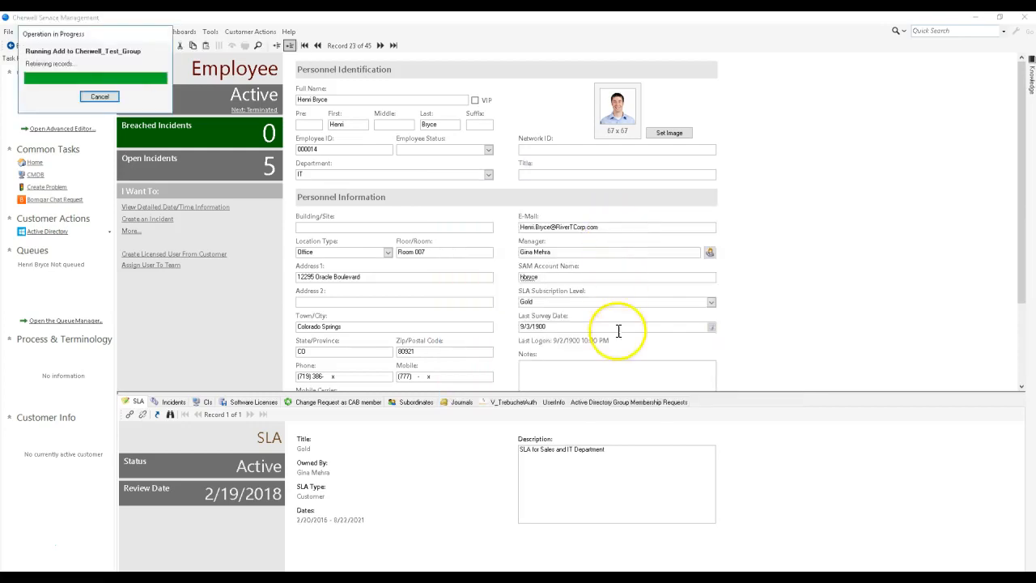
{"action": "left_click", "coordinate": [624, 402]}
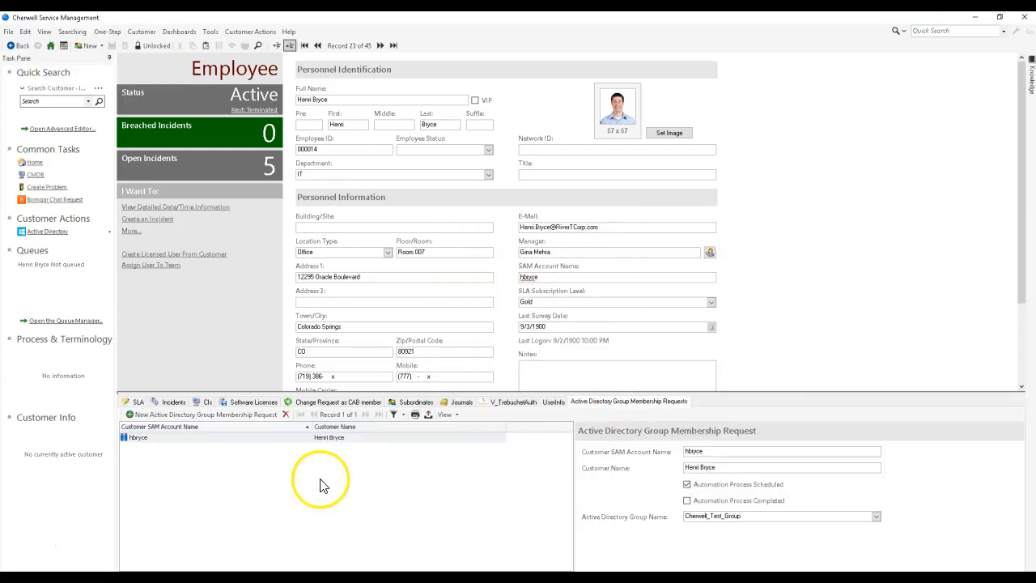
{"action": "left_click", "coordinate": [140, 97]}
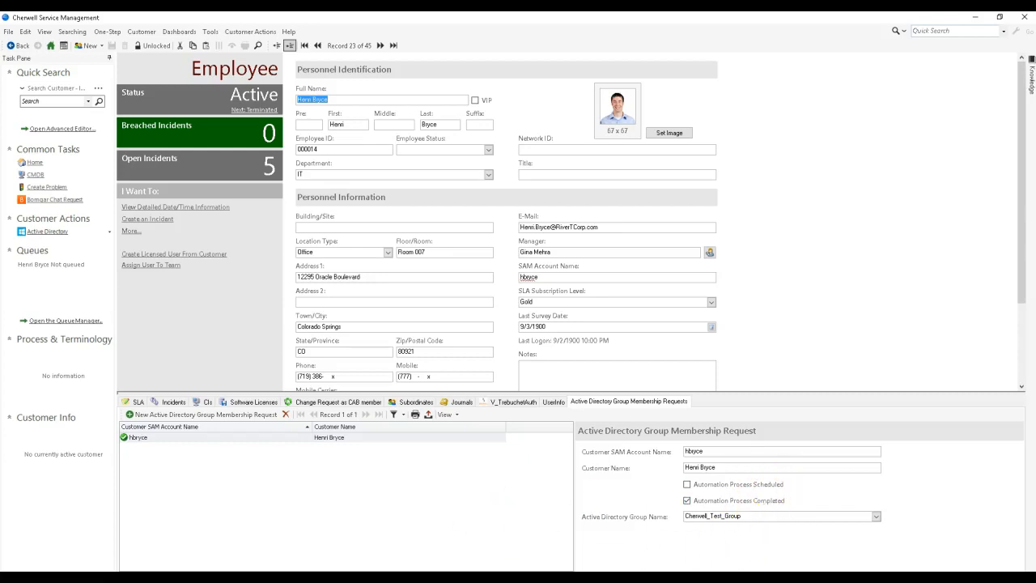
Step: Switch to Active Directory Administrative Center, check Cherwell_Test_Group for the new member, and return to the customer record in Cherwell
{"action": "key", "text": "alt+Tab"}
{"action": "double_click", "coordinate": [275, 381]}
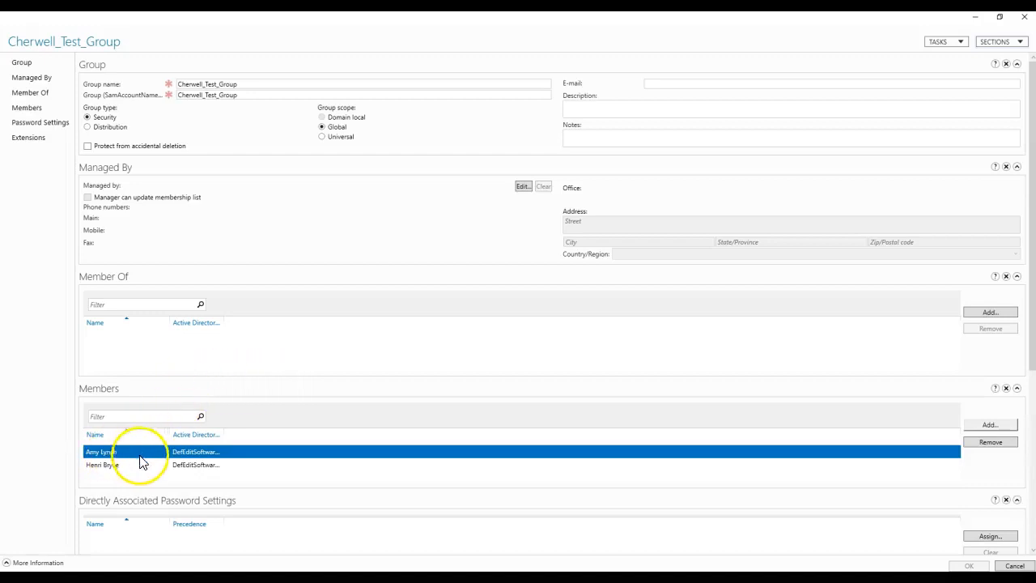
{"action": "left_click", "coordinate": [976, 16]}
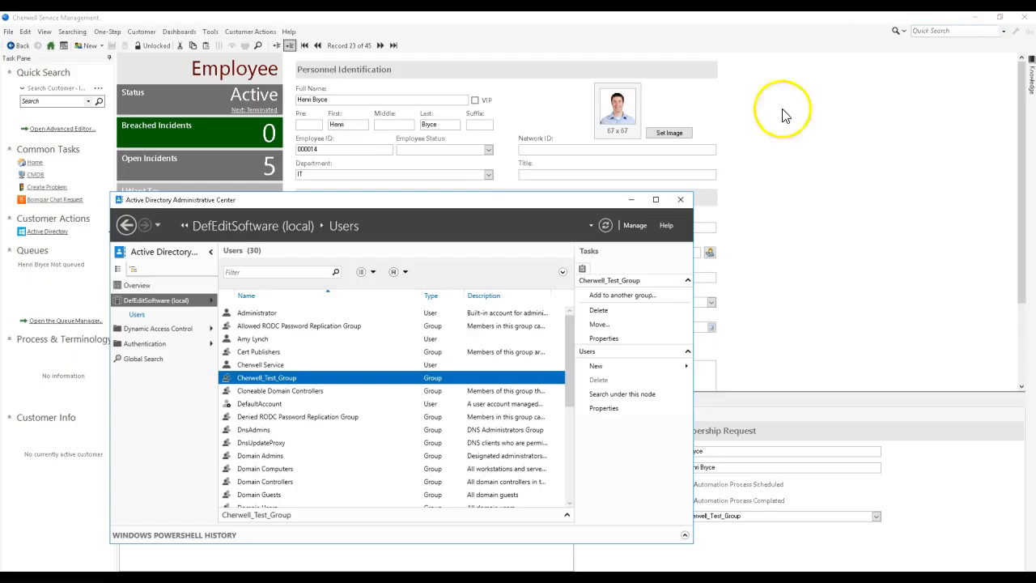
{"action": "left_click", "coordinate": [763, 201]}
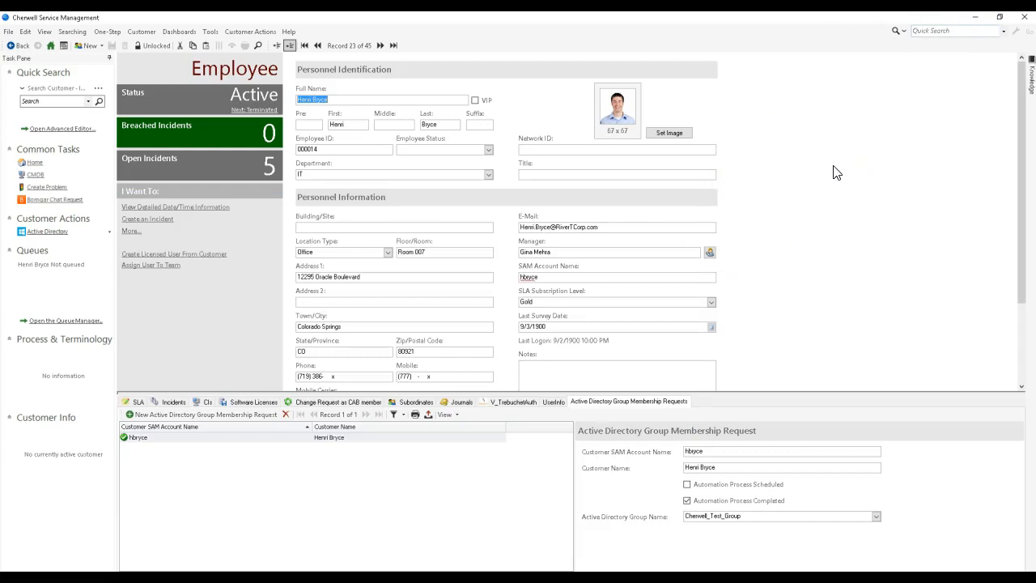